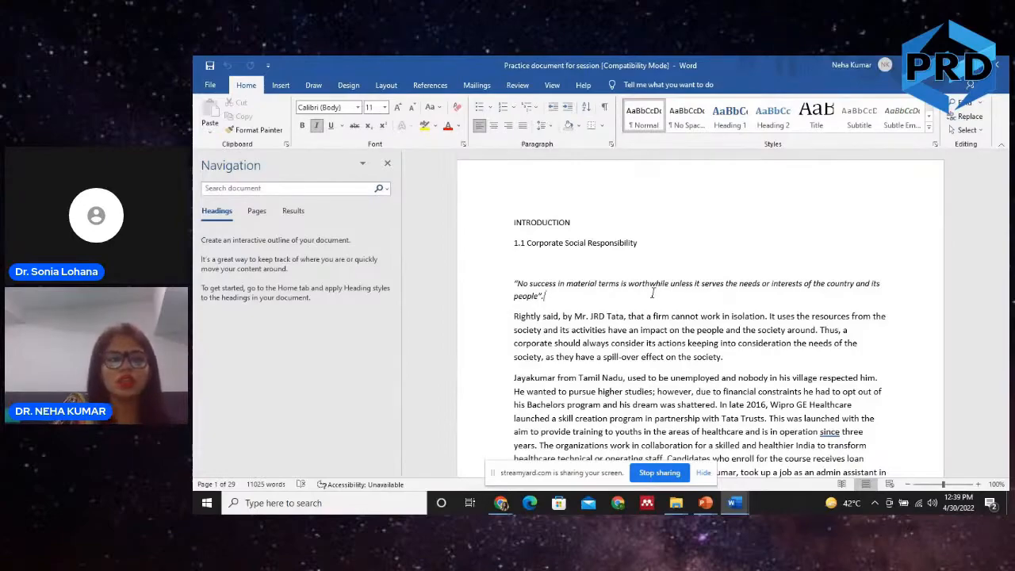
Close the document's Navigation pane and hide the screen-sharing notice
left_click(519, 244)
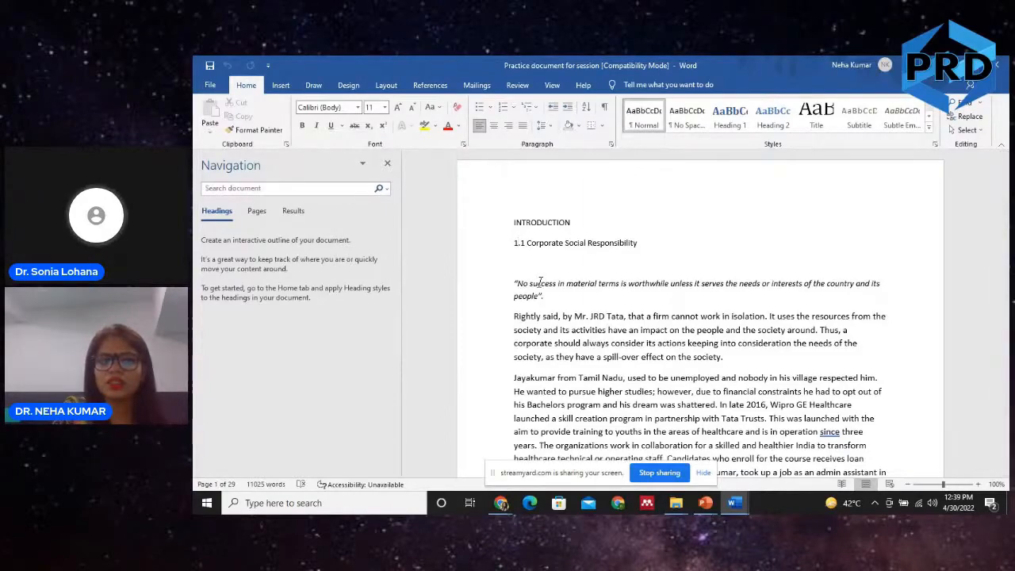
left_click(385, 165)
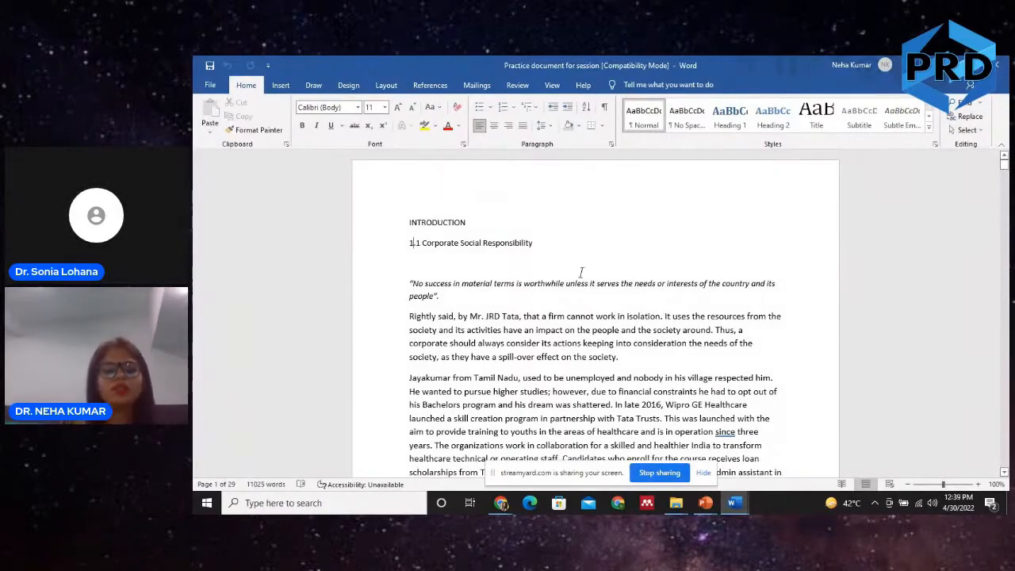
left_click(708, 475)
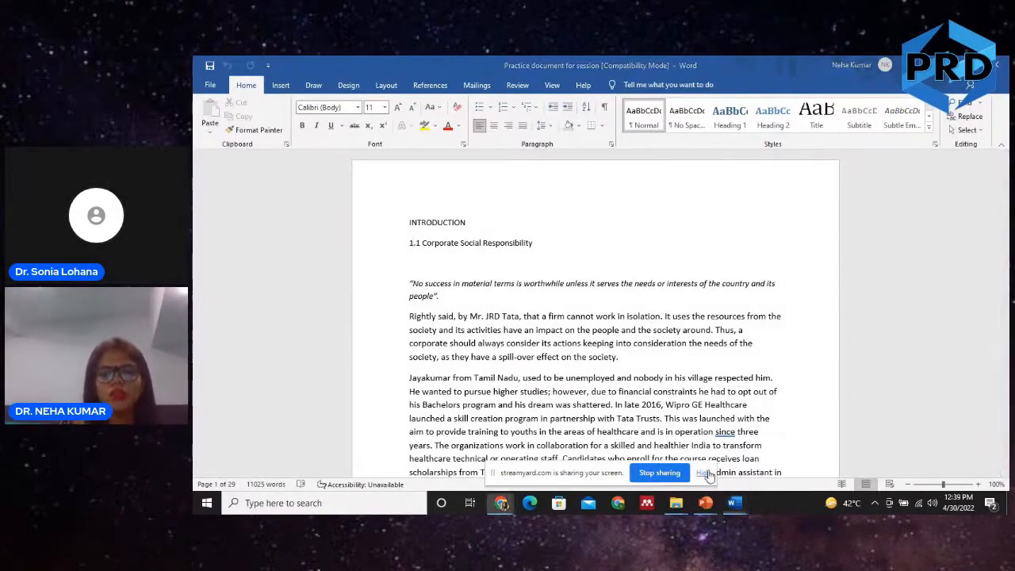
Set the font of the blank line below the 1.1 Corporate Social Responsibility heading to Times New Roman, size 12
left_click(472, 258)
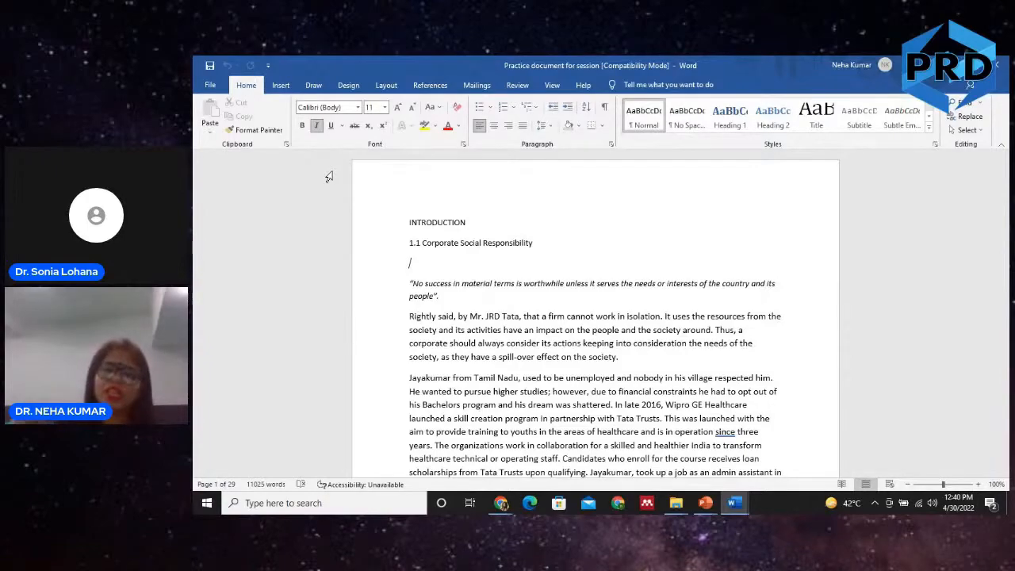
left_click(330, 107)
type("Times New Roman")
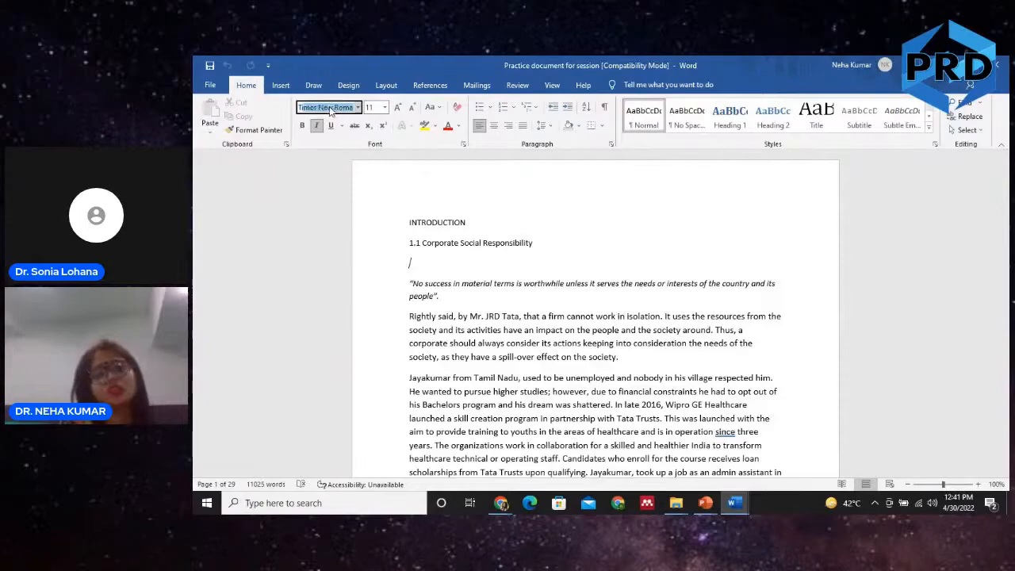
key("Tab")
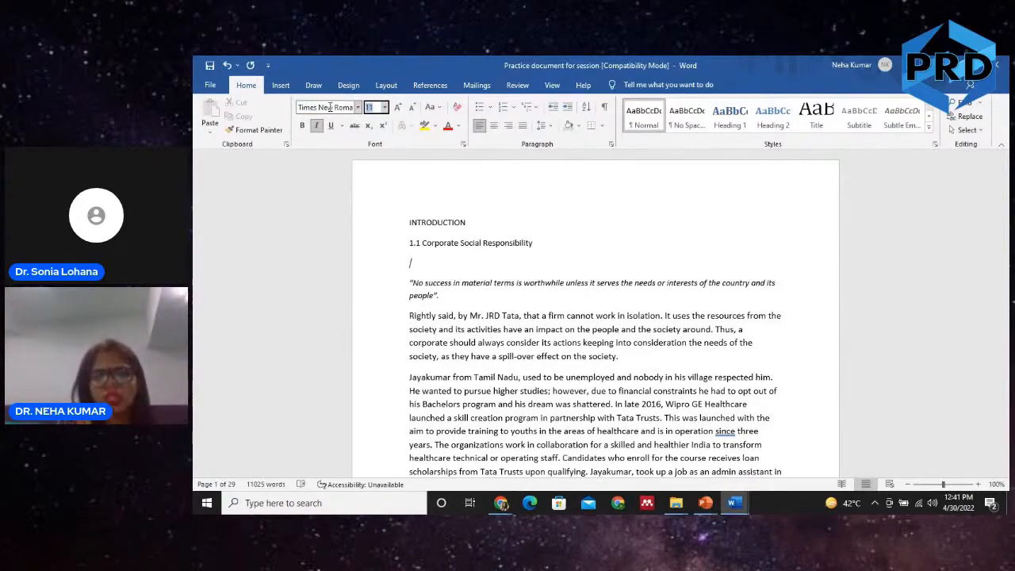
type("12")
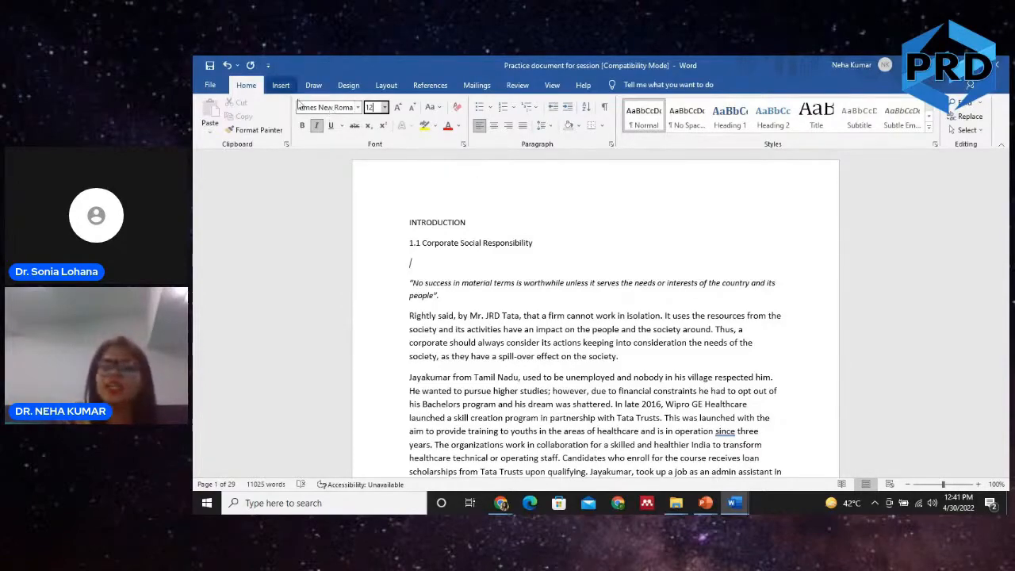
left_click(339, 108)
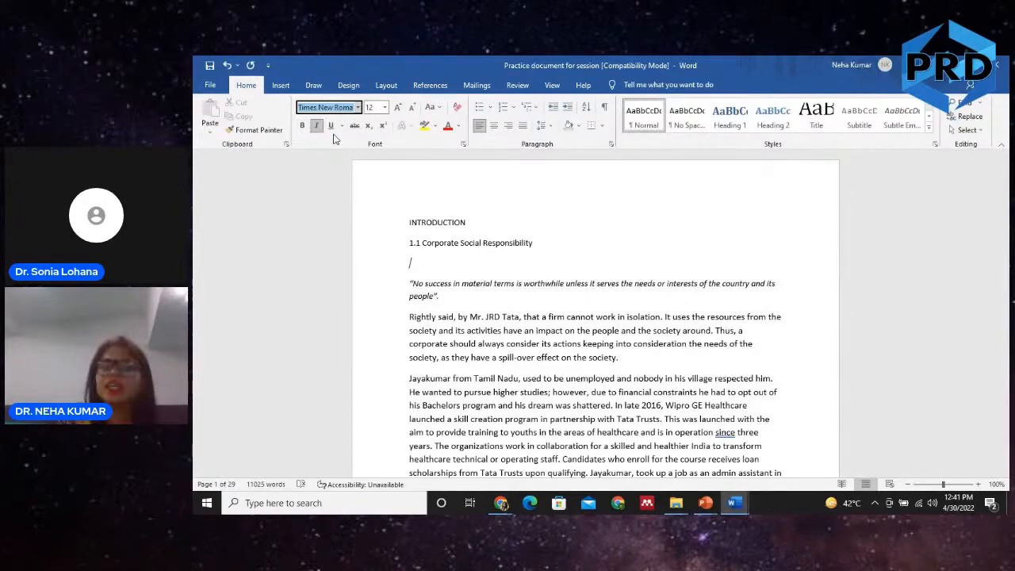
left_click(427, 317)
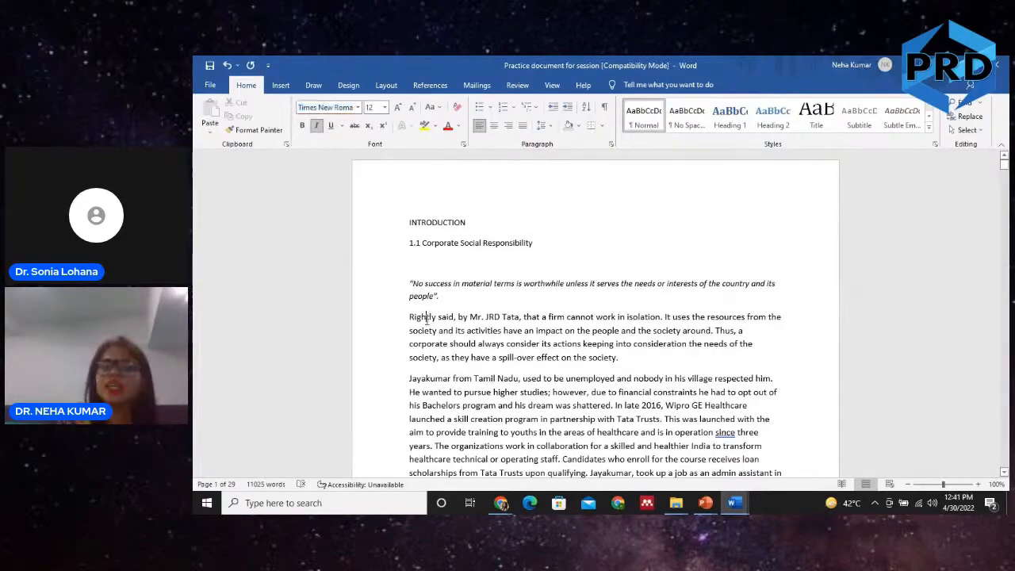
Make the italic quotation below the 1.1 heading bold and underlined, and increase its font size to 12
left_click_drag(409, 283, 438, 294)
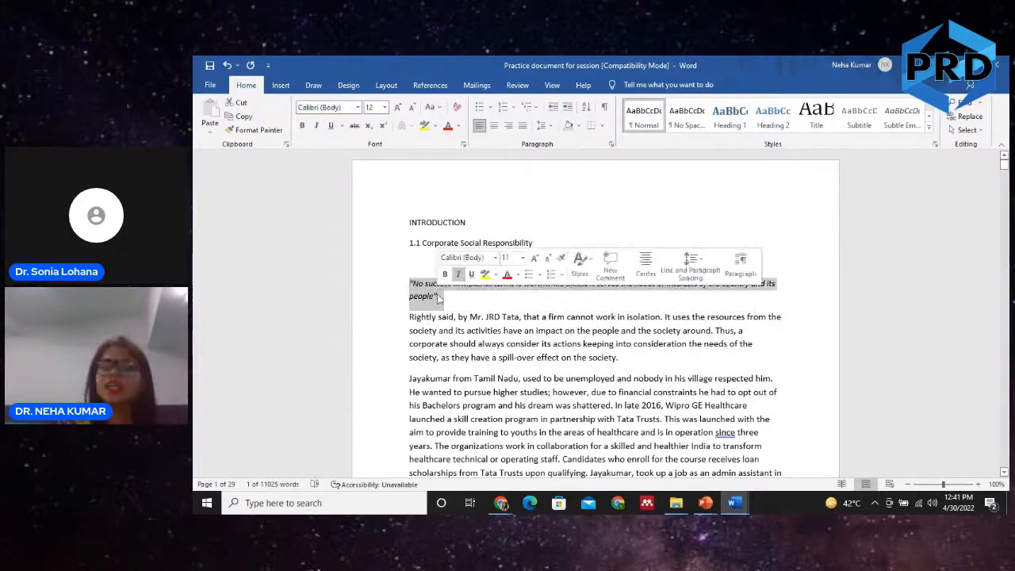
left_click(302, 125)
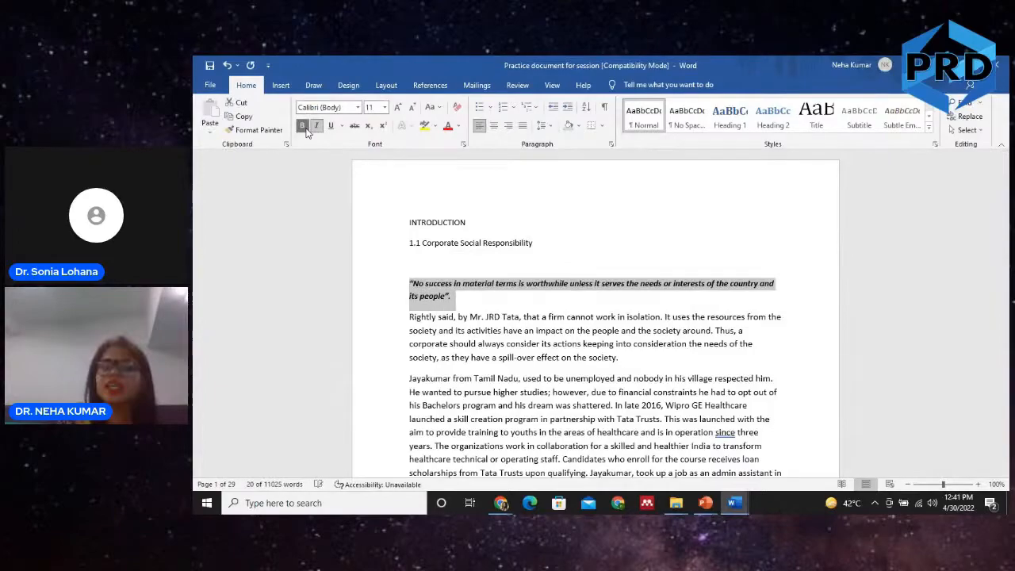
left_click(331, 127)
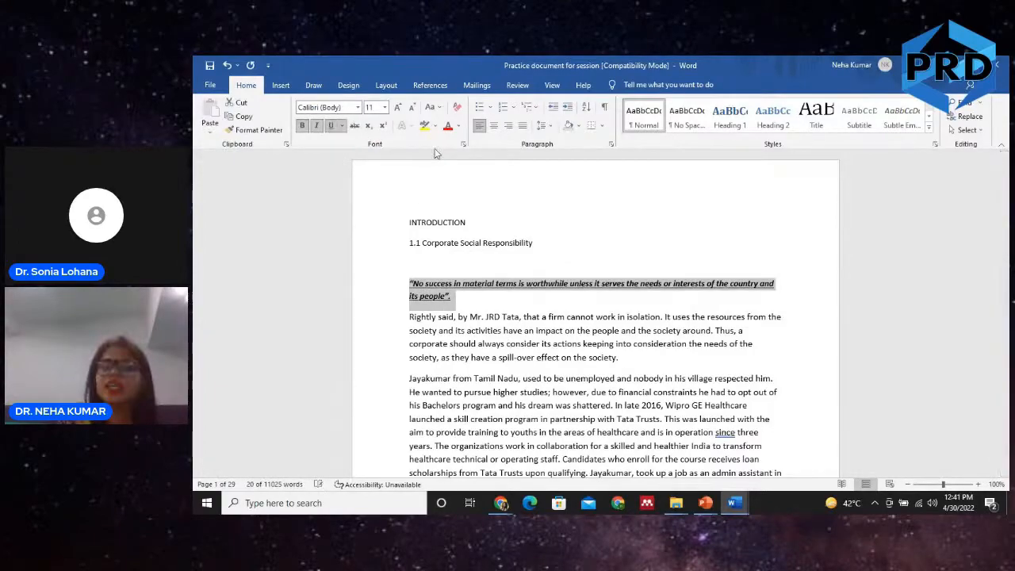
left_click(398, 109)
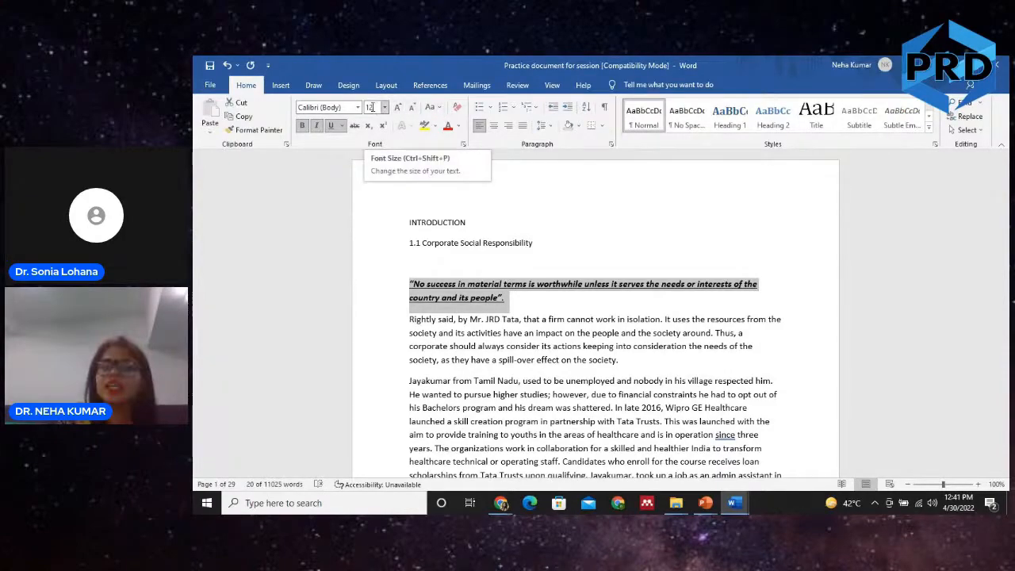
Center the selected quotation below the 1.1 heading, leaving it without numbering
left_click(513, 107)
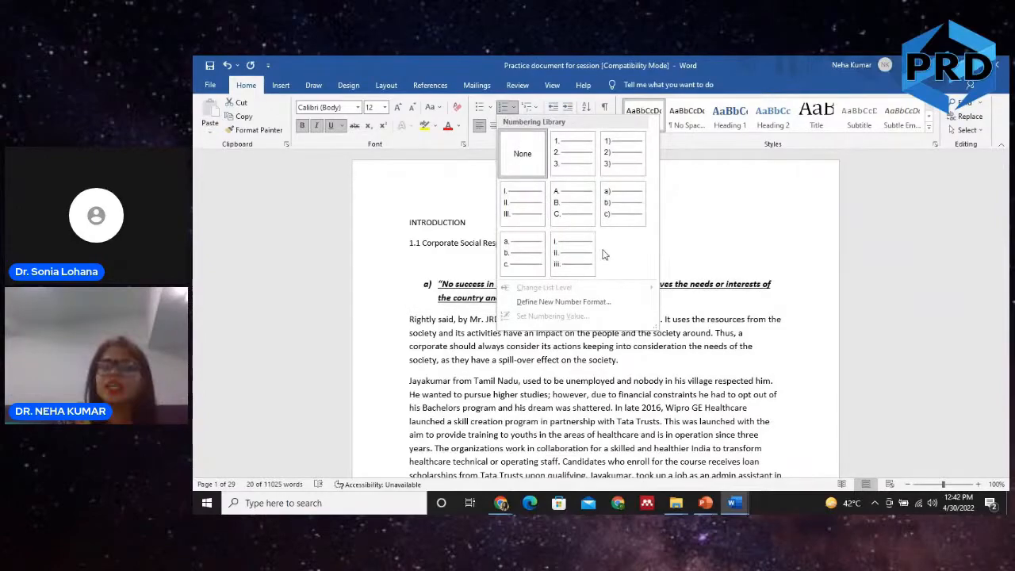
left_click(468, 238)
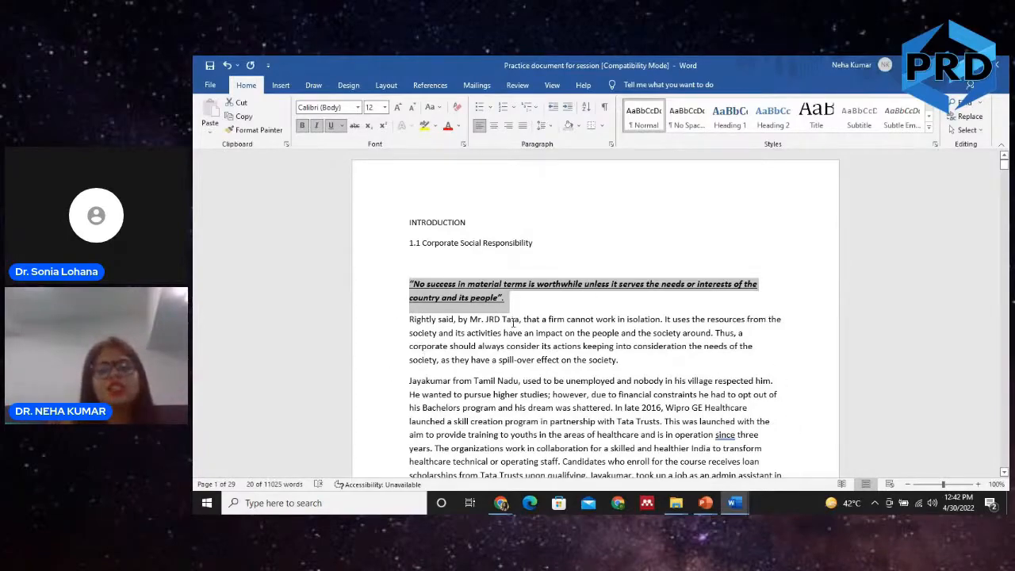
left_click(508, 126)
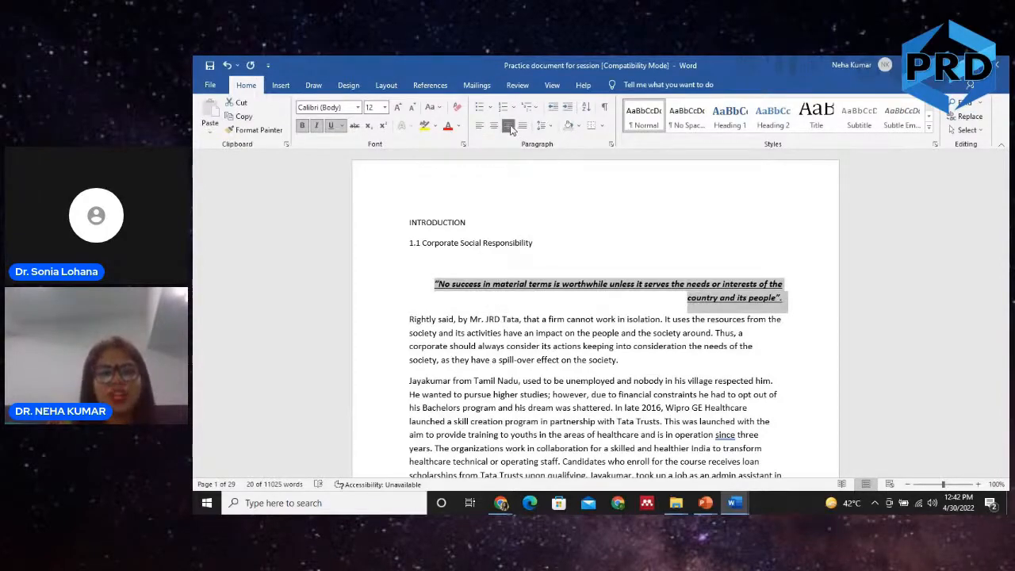
left_click(493, 126)
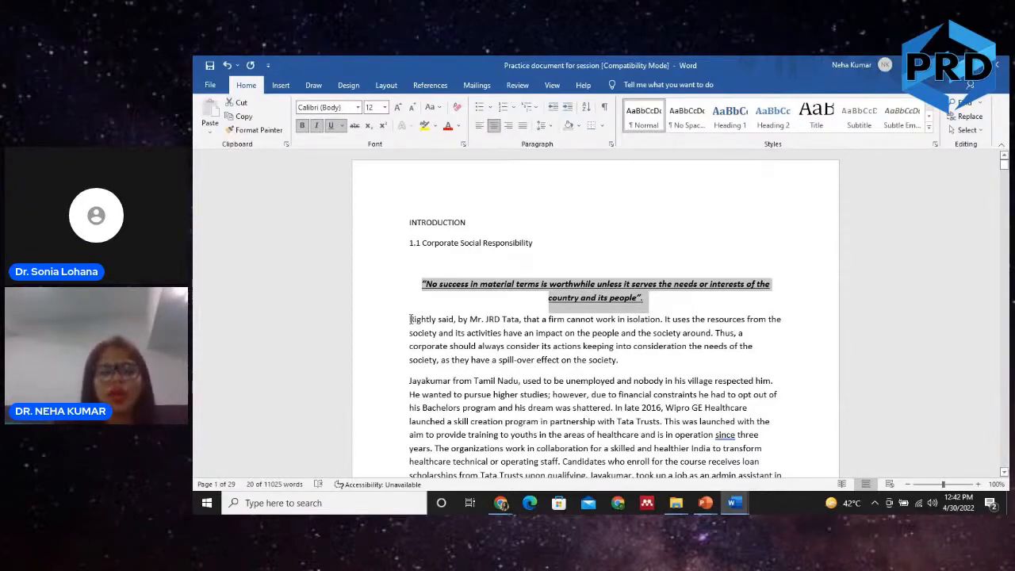
Justify the paragraph beginning "Rightly said" and set its line spacing to 1.5
left_click_drag(410, 318, 604, 365)
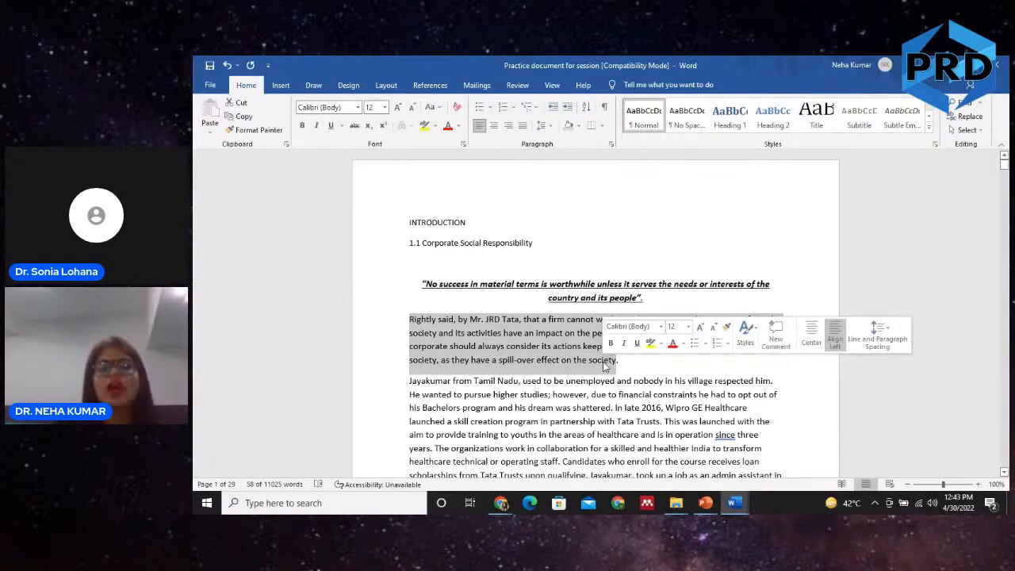
left_click(523, 127)
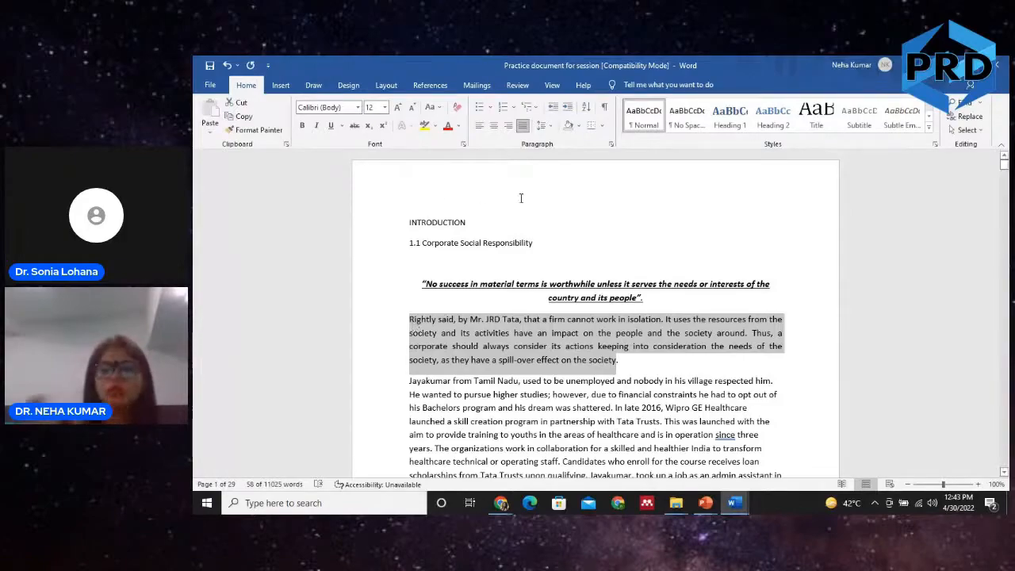
left_click(551, 127)
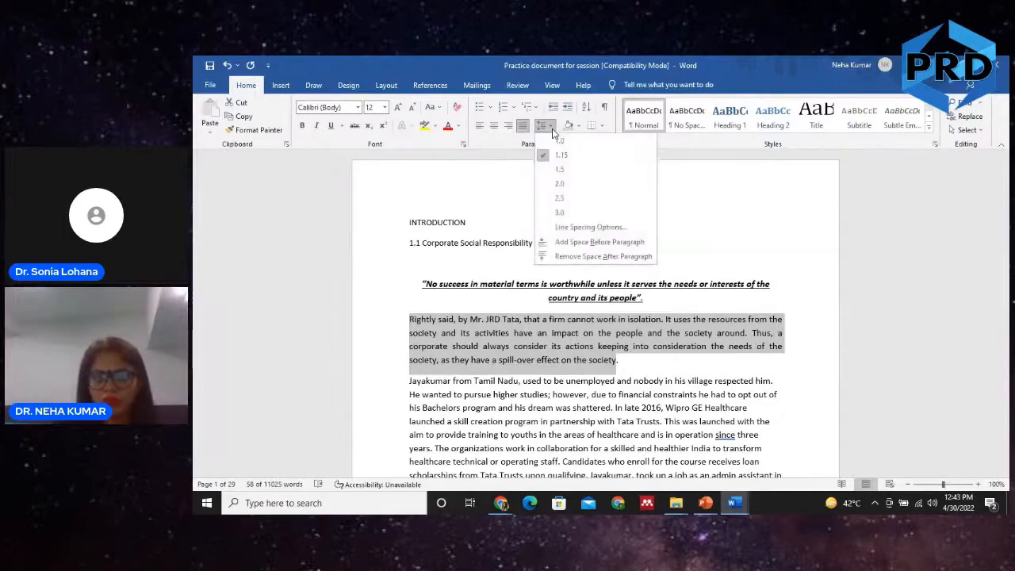
left_click(551, 127)
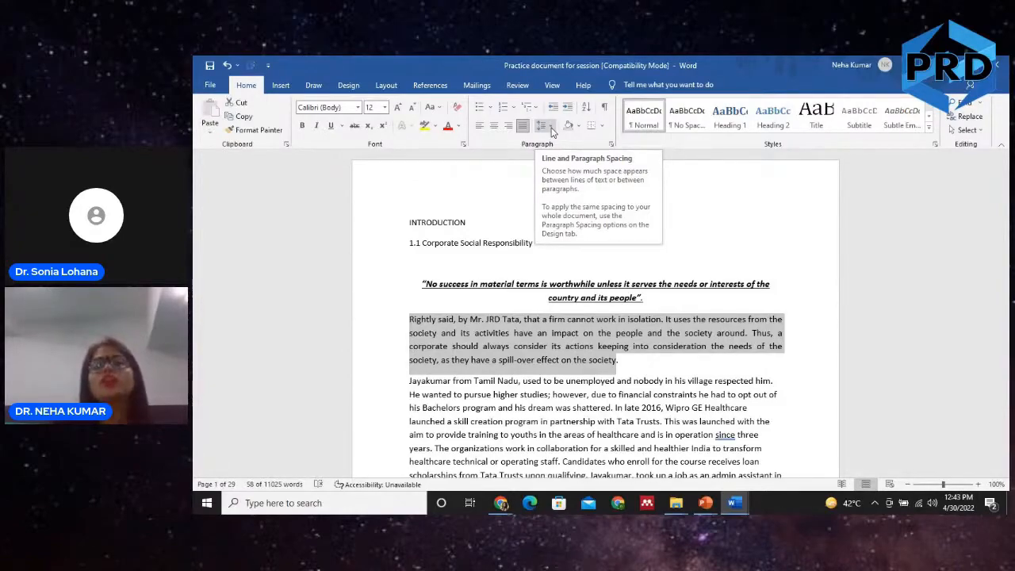
left_click(553, 127)
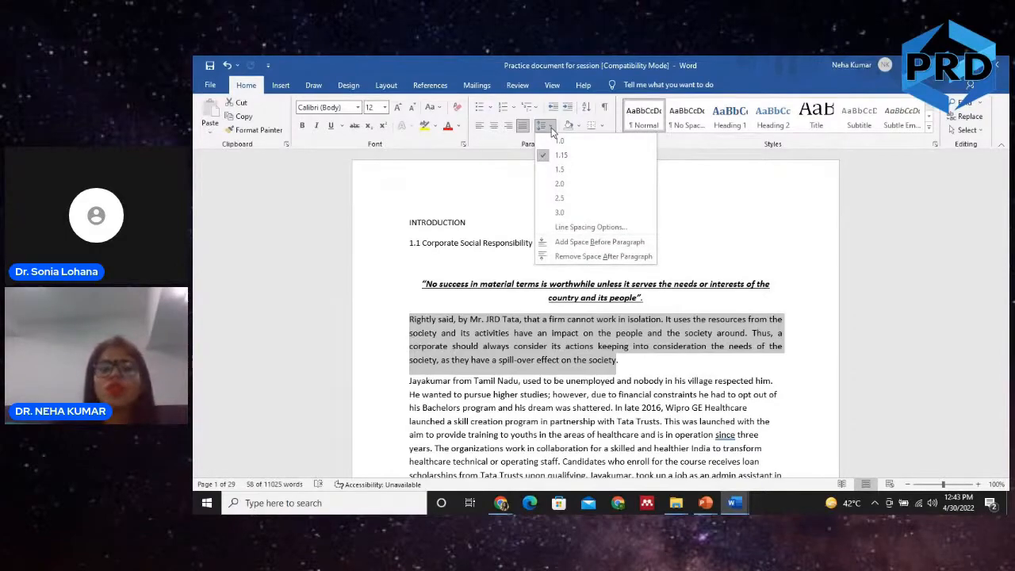
left_click(571, 171)
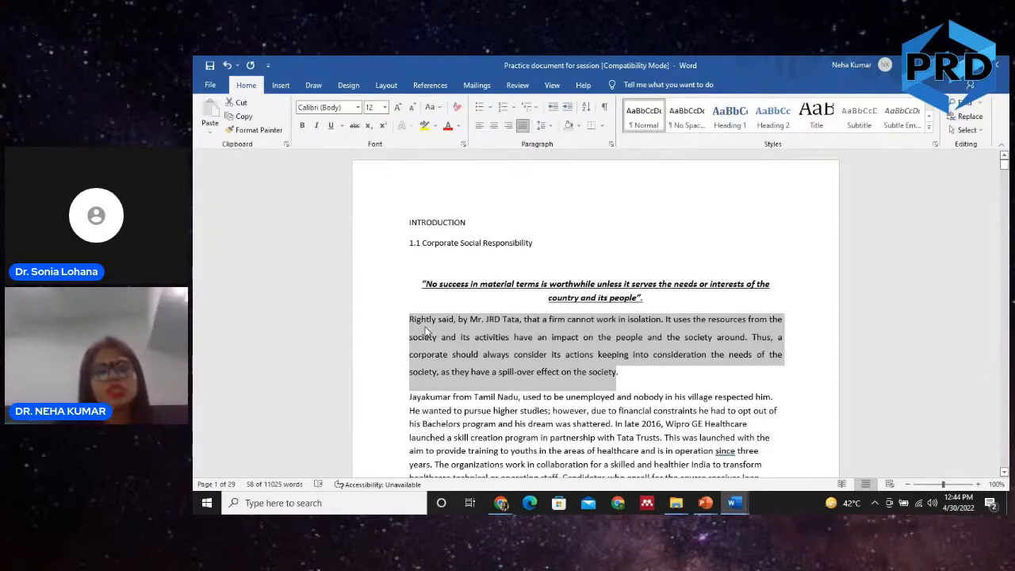
Try a line spacing of 2.0 on the "Rightly said" paragraph and return it to 1.5
left_click(545, 125)
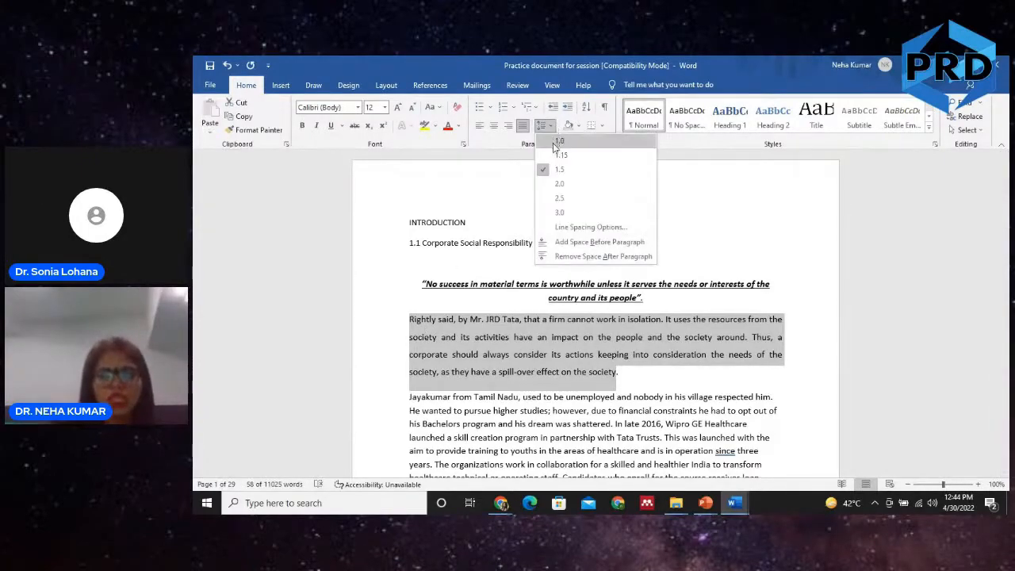
left_click(561, 184)
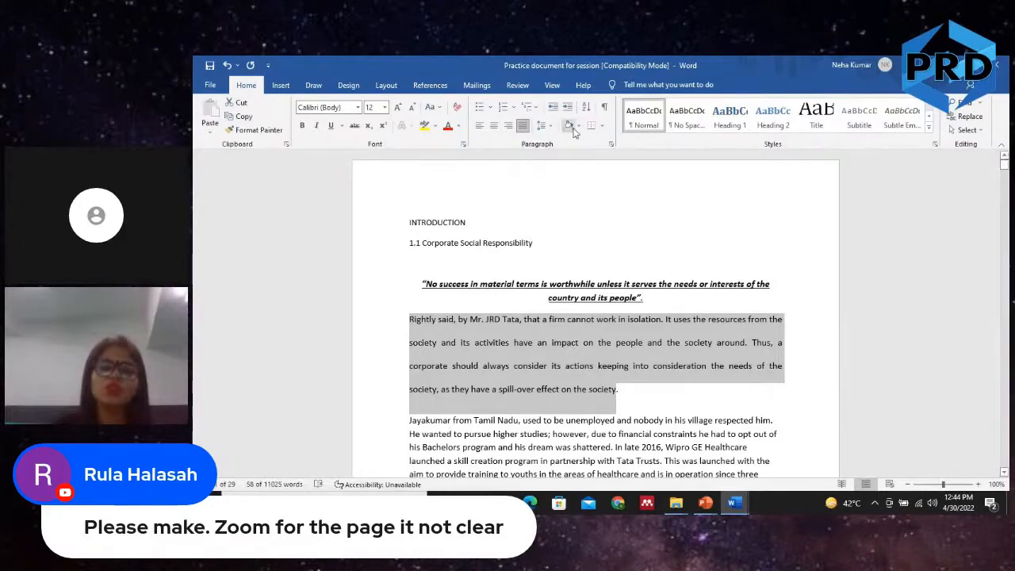
left_click(541, 129)
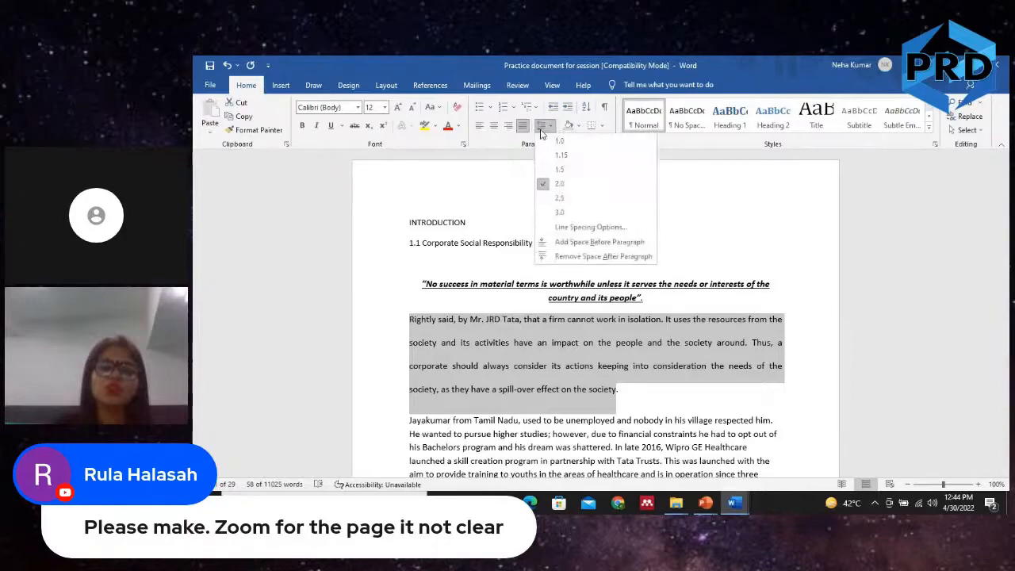
left_click(560, 168)
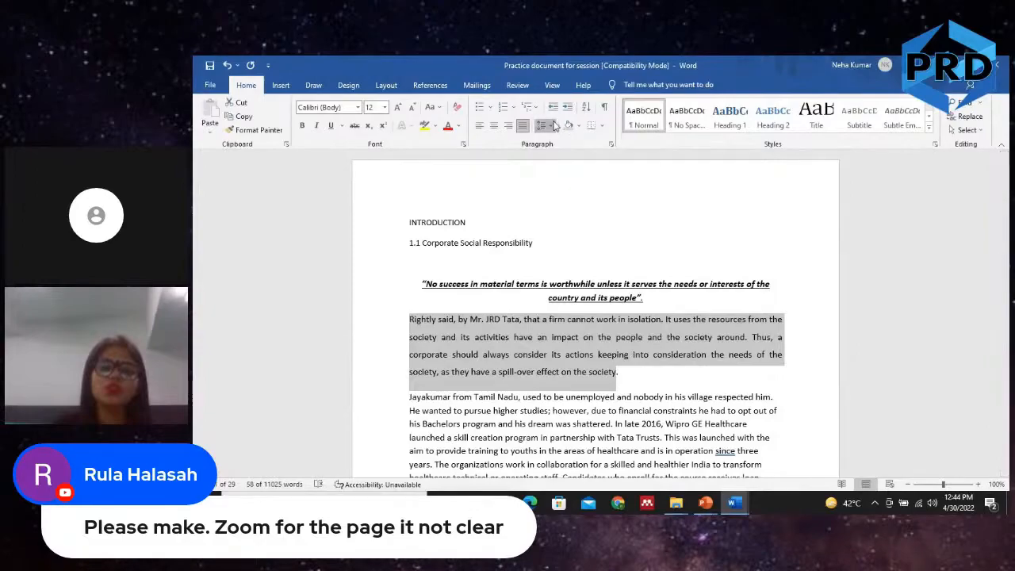
left_click(555, 126)
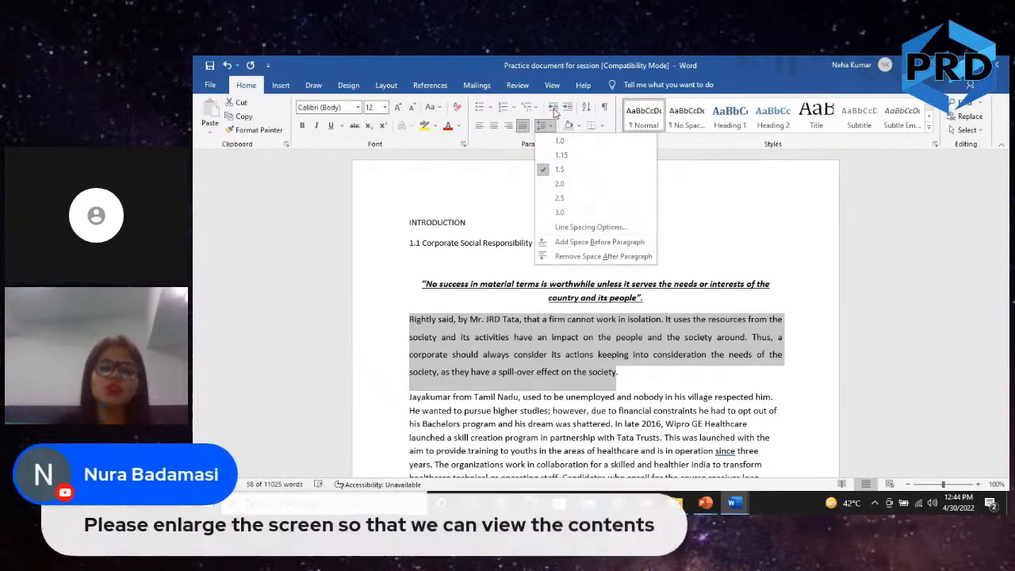
left_click(672, 181)
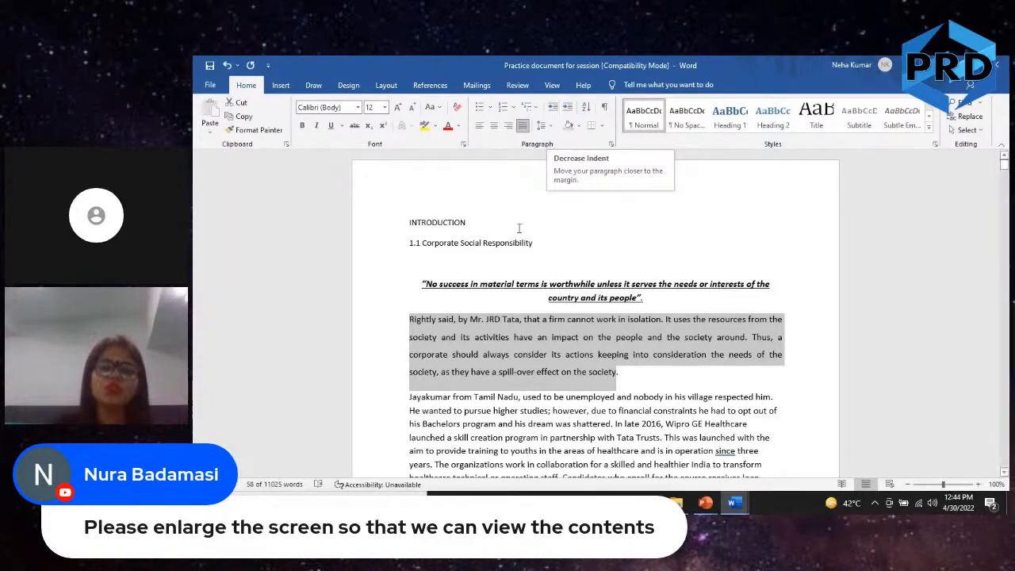
Try increasing and decreasing the indent of the "Rightly said" paragraph, leaving it indented by two levels
left_click(409, 322)
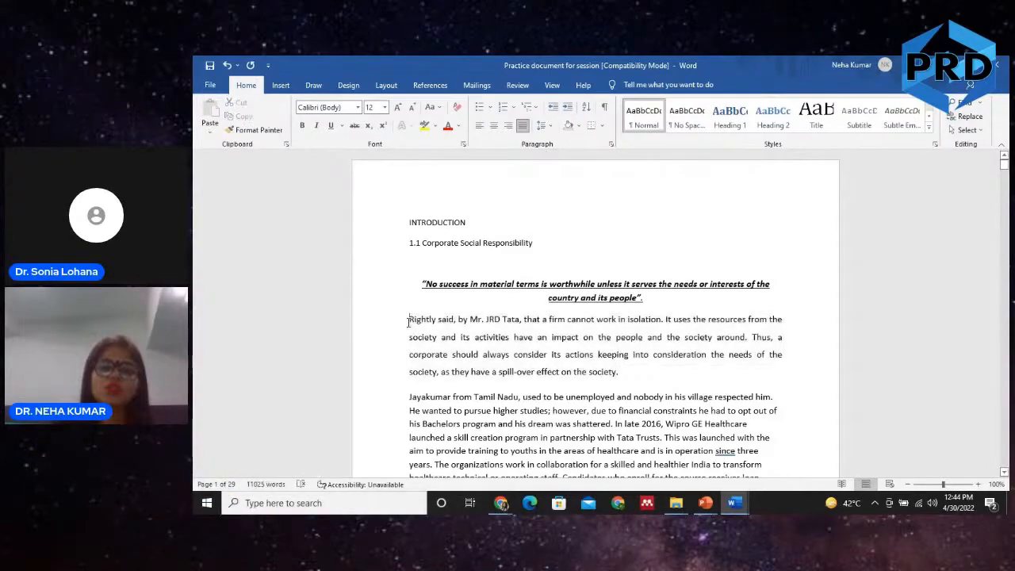
left_click(568, 108)
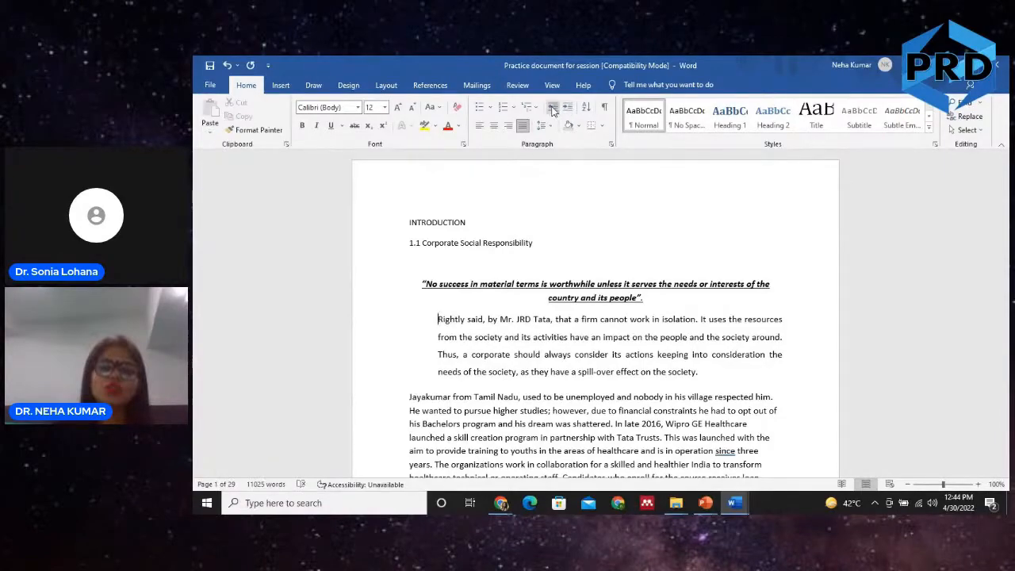
left_click(554, 110)
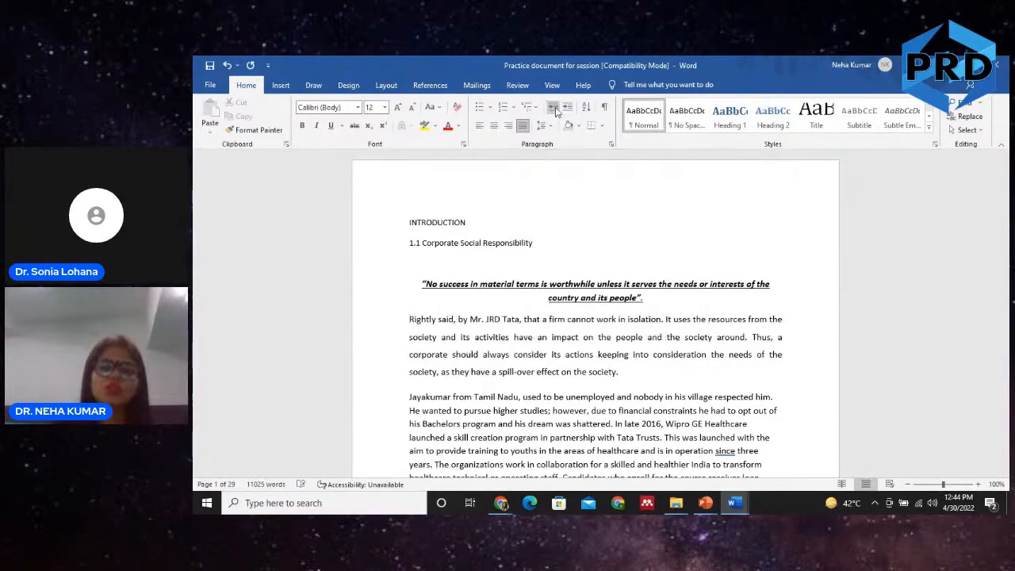
left_click(568, 111)
left_click(568, 112)
left_click(568, 112)
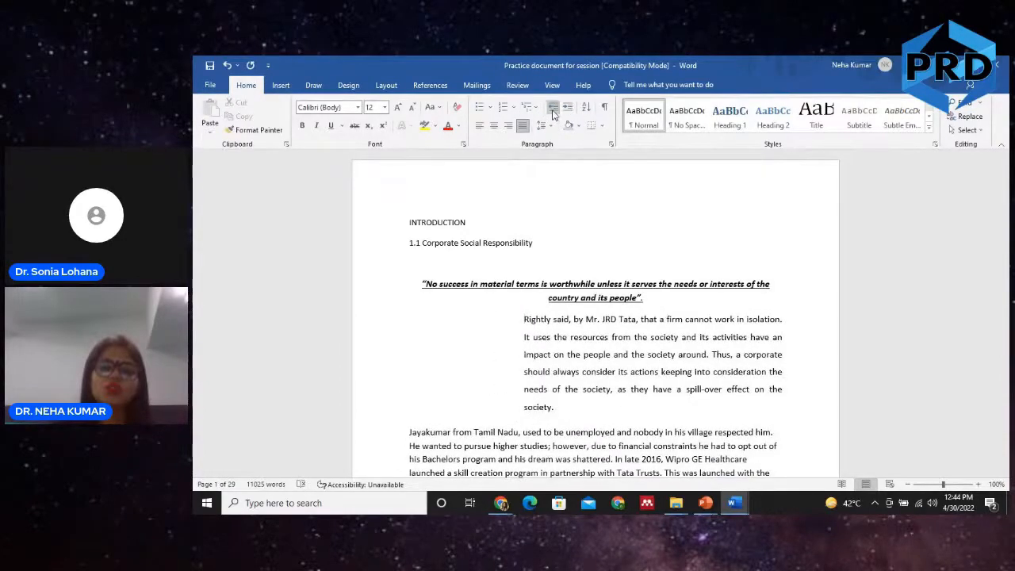
left_click(554, 110)
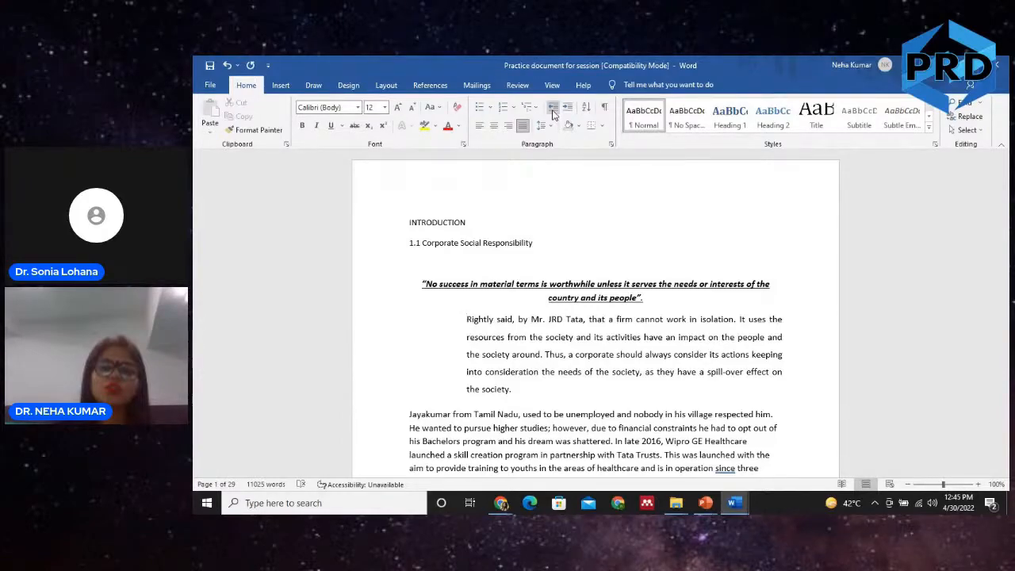
Open the custom page margins and try nudging the top margin up and back to 1"
left_click(280, 89)
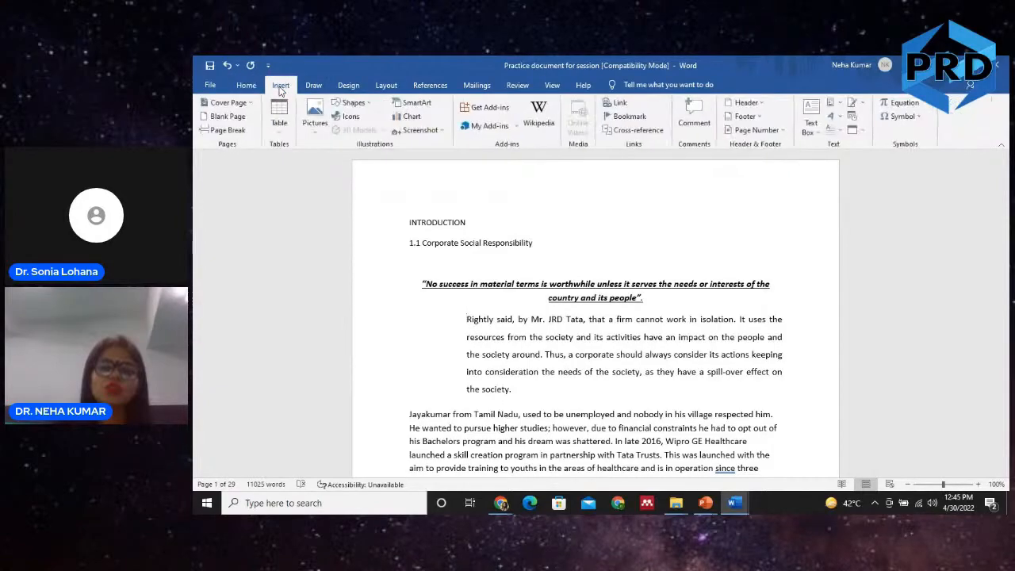
left_click(378, 89)
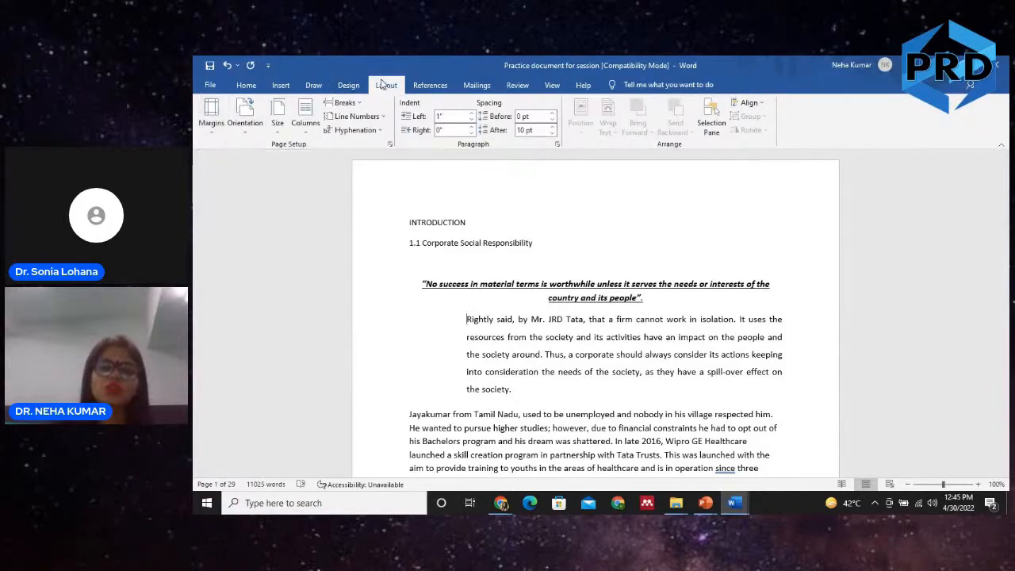
left_click(218, 132)
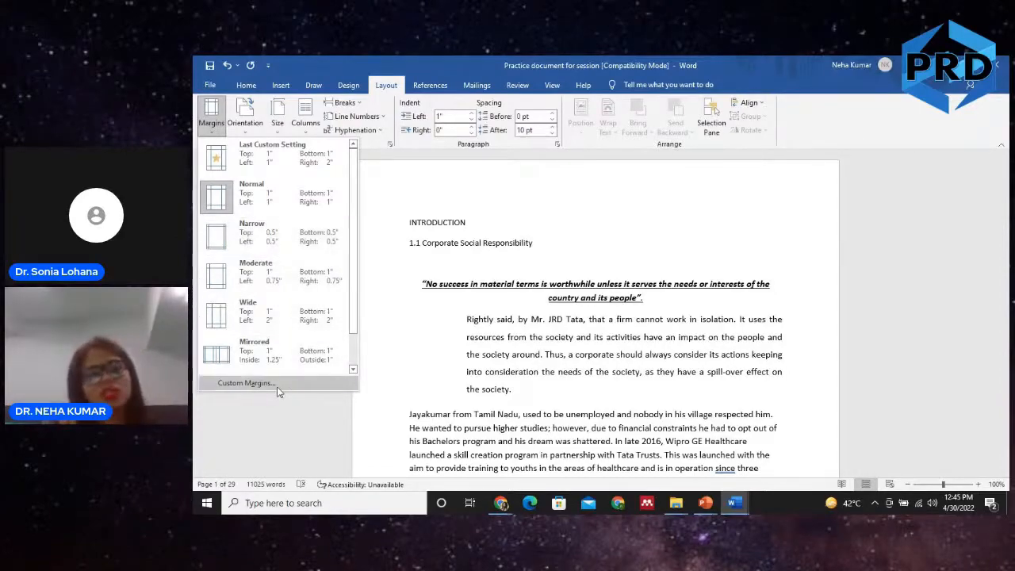
left_click(246, 383)
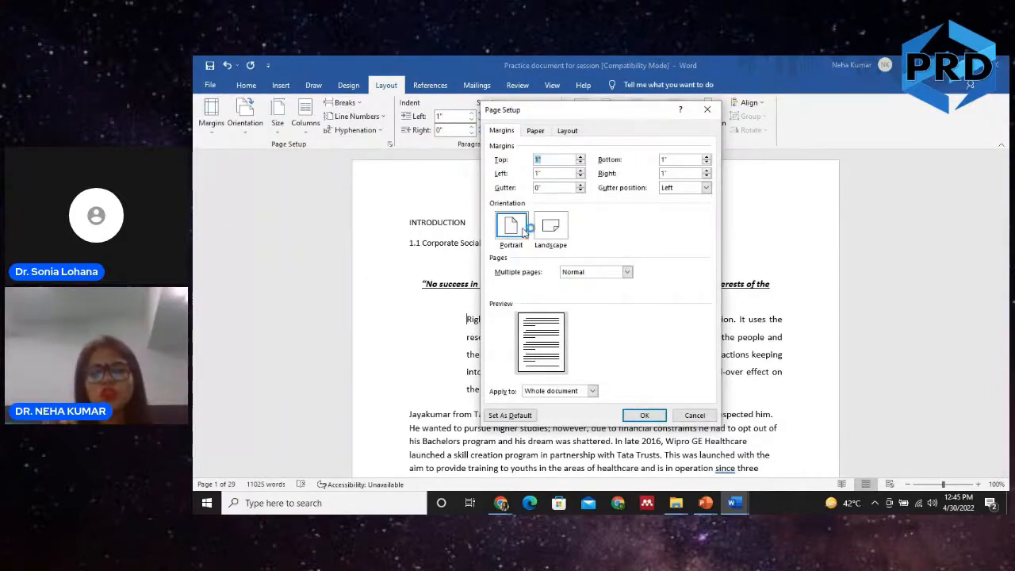
left_click(581, 157)
left_click(581, 163)
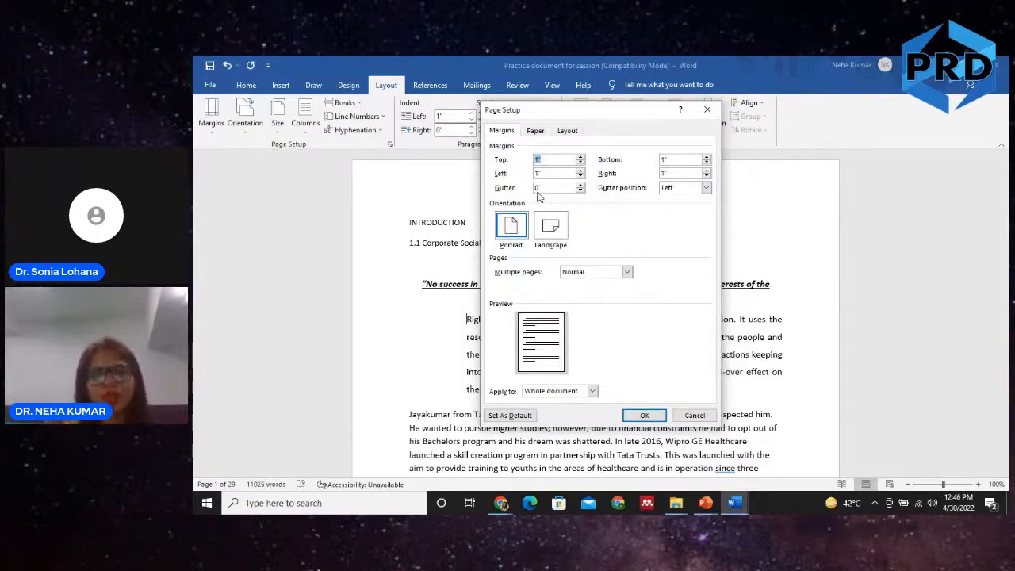
Try a 1" gutter in the page margins
left_click(580, 185)
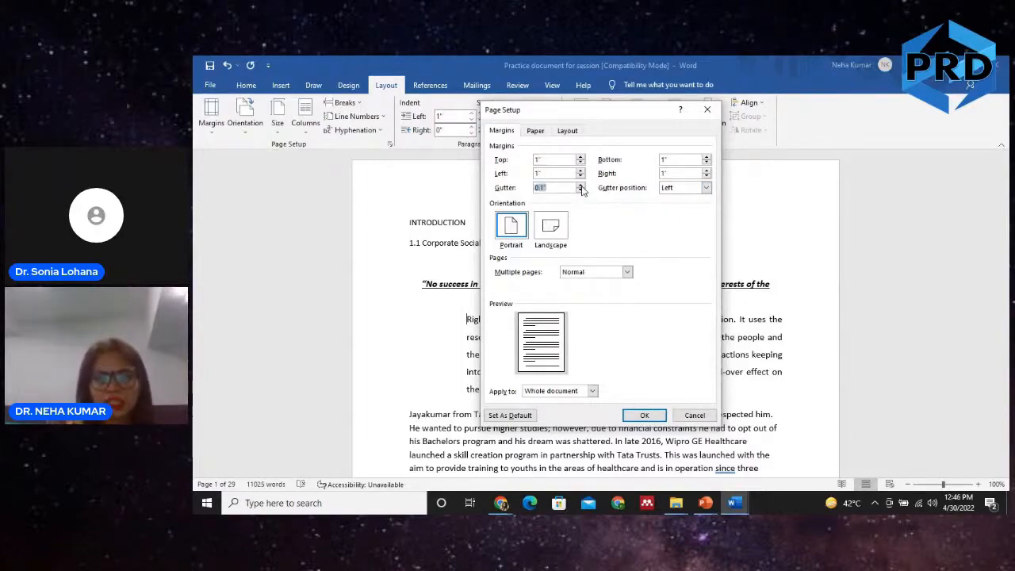
left_click(580, 185)
left_click(581, 184)
left_click(580, 185)
left_click(580, 185)
left_click(580, 184)
left_click(581, 184)
left_click(580, 185)
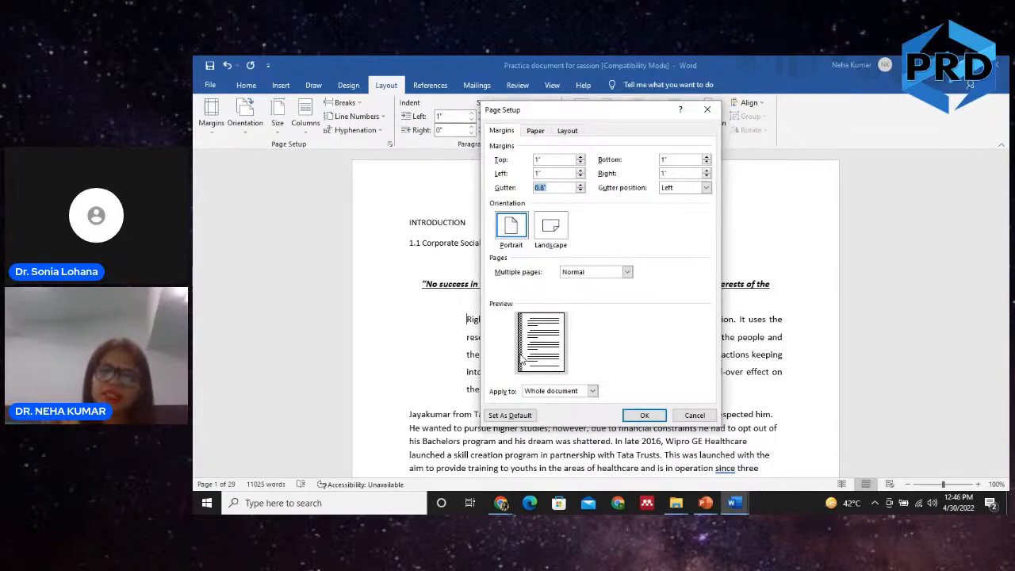
left_click(580, 184)
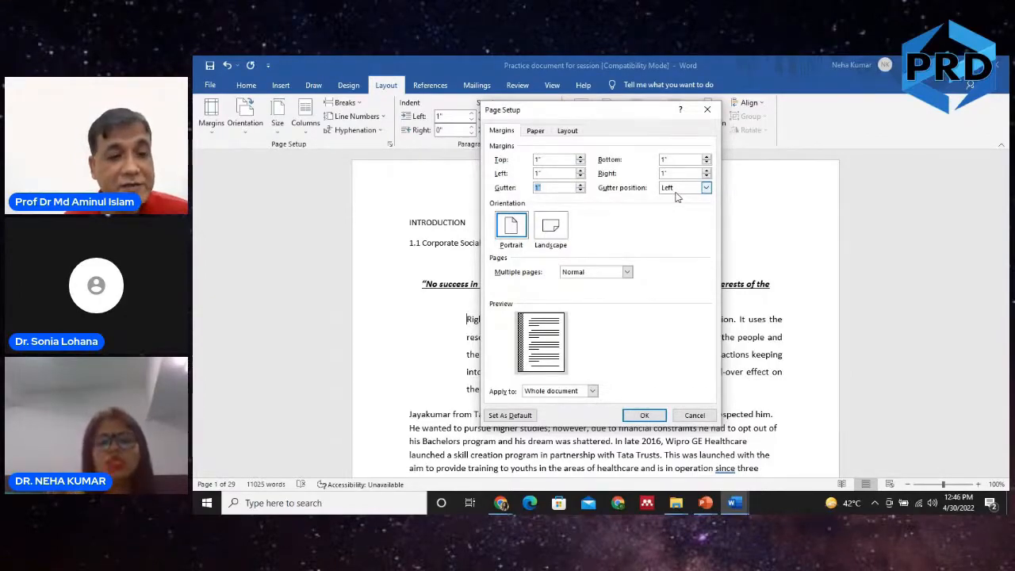
key("alt+Tab")
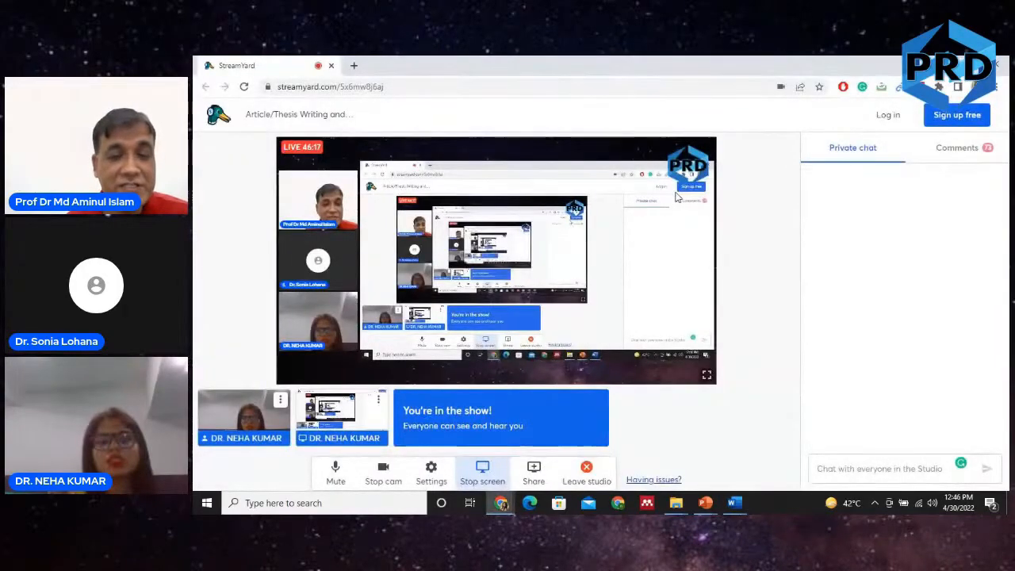
key("alt+Tab")
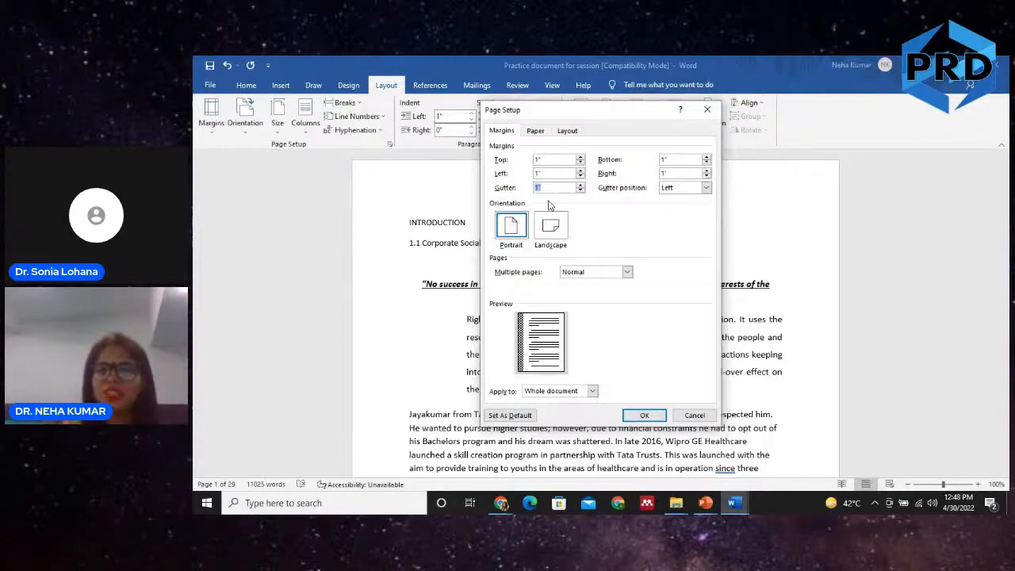
Try placing the gutter at the top of the page, discard the page setup changes and display the margin presets
left_click(666, 190)
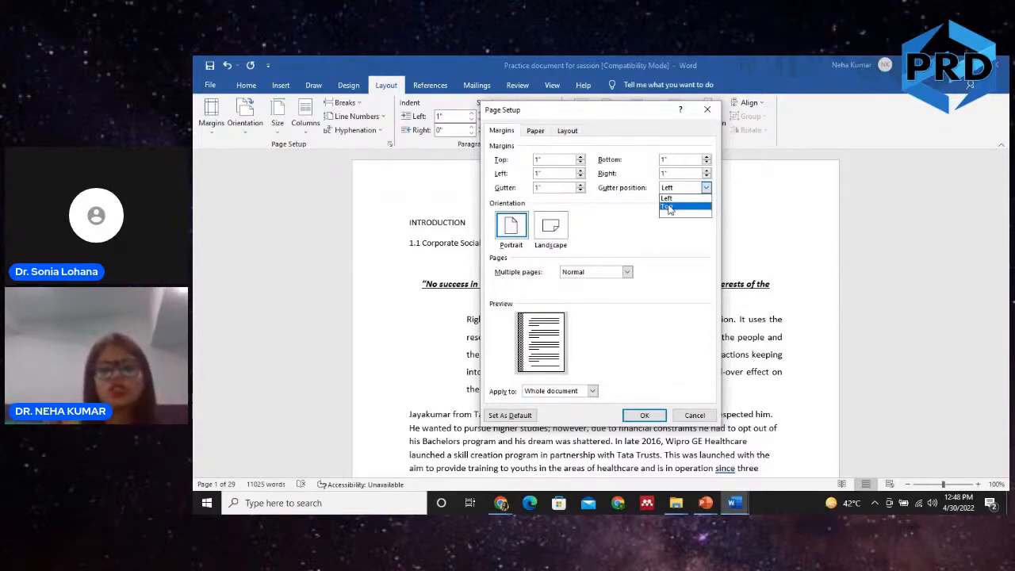
left_click(668, 209)
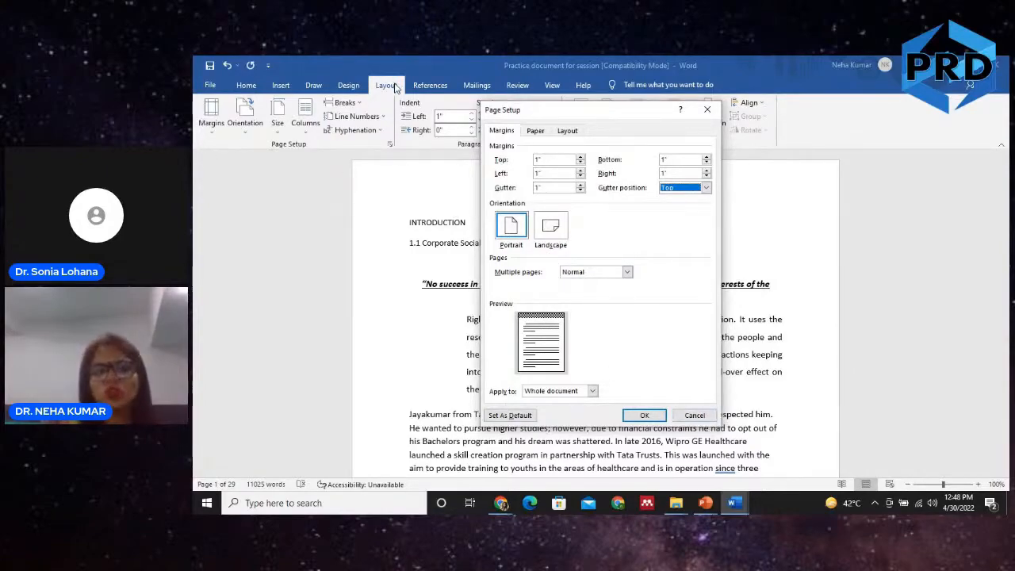
left_click(695, 415)
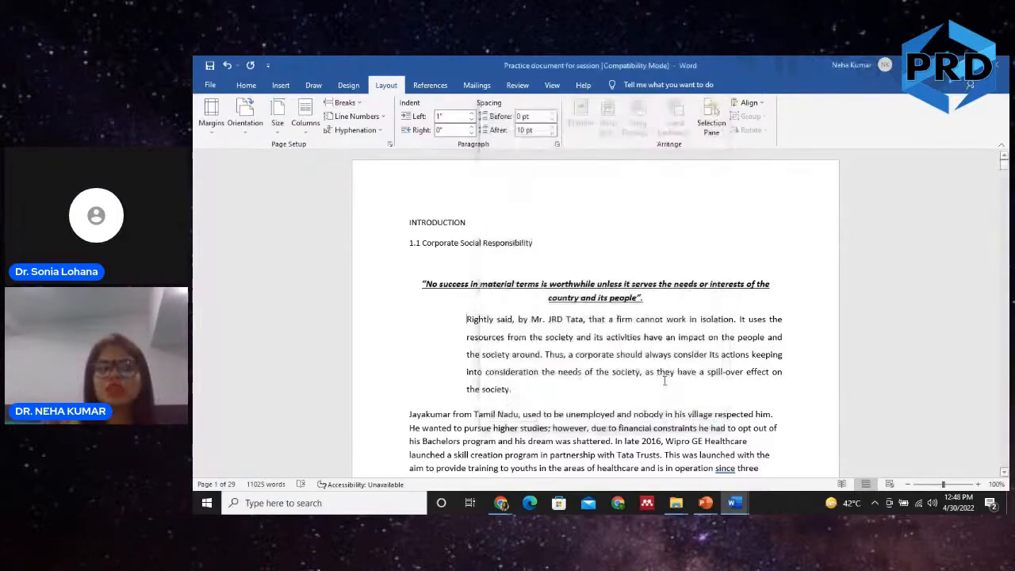
left_click(214, 126)
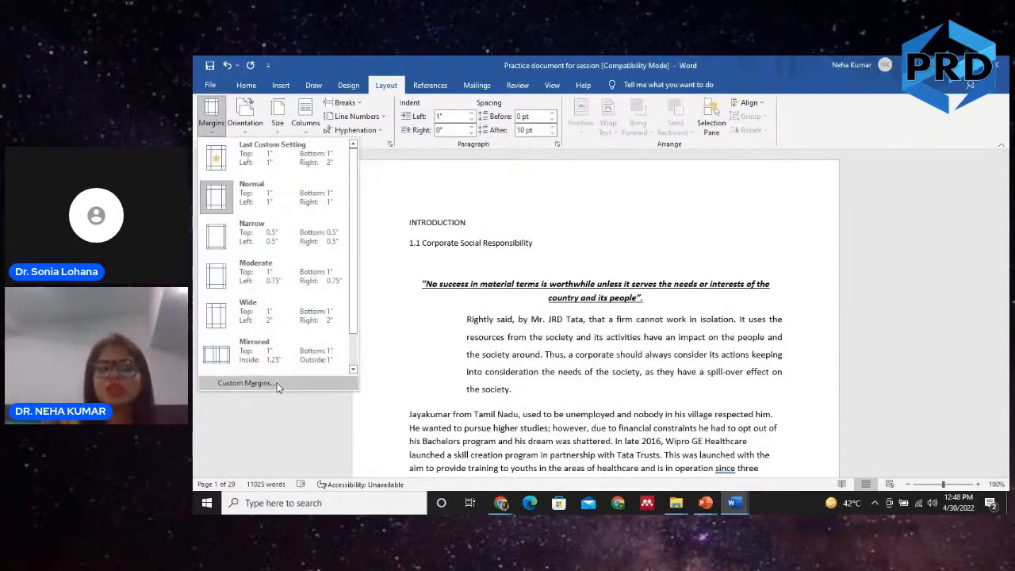
Try landscape orientation for the document and return it to portrait
left_click(243, 126)
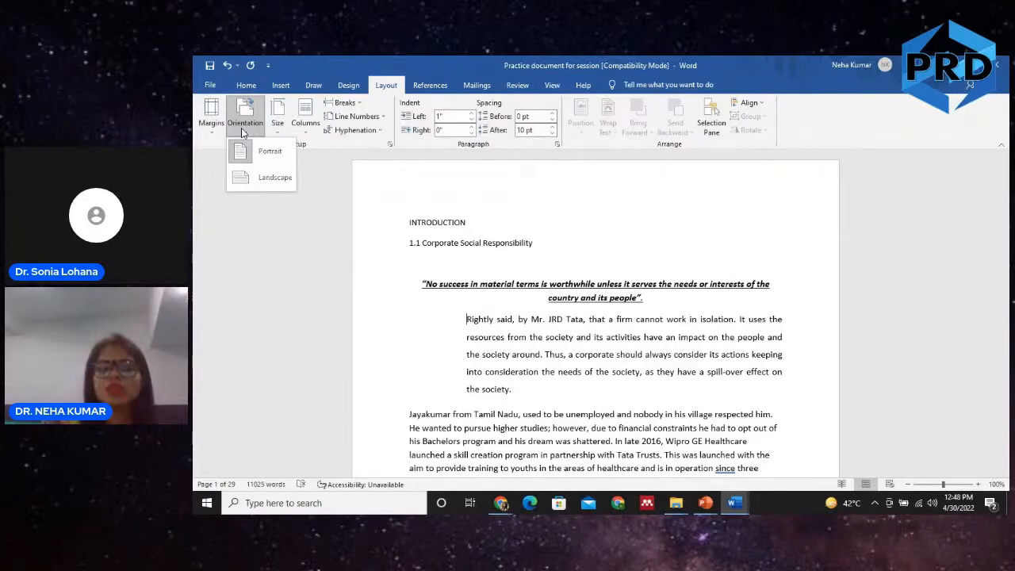
left_click(269, 182)
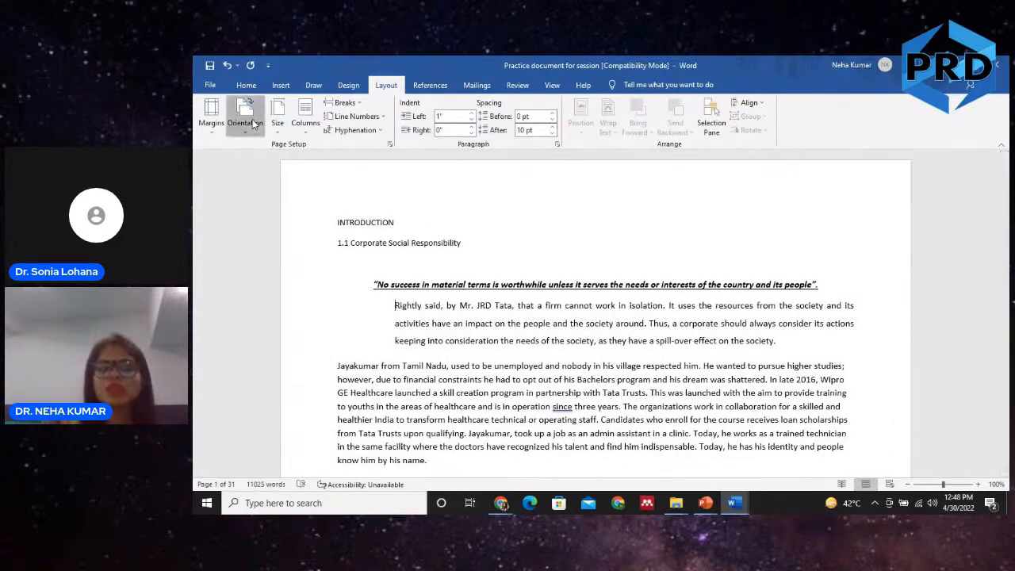
left_click(254, 121)
left_click(262, 150)
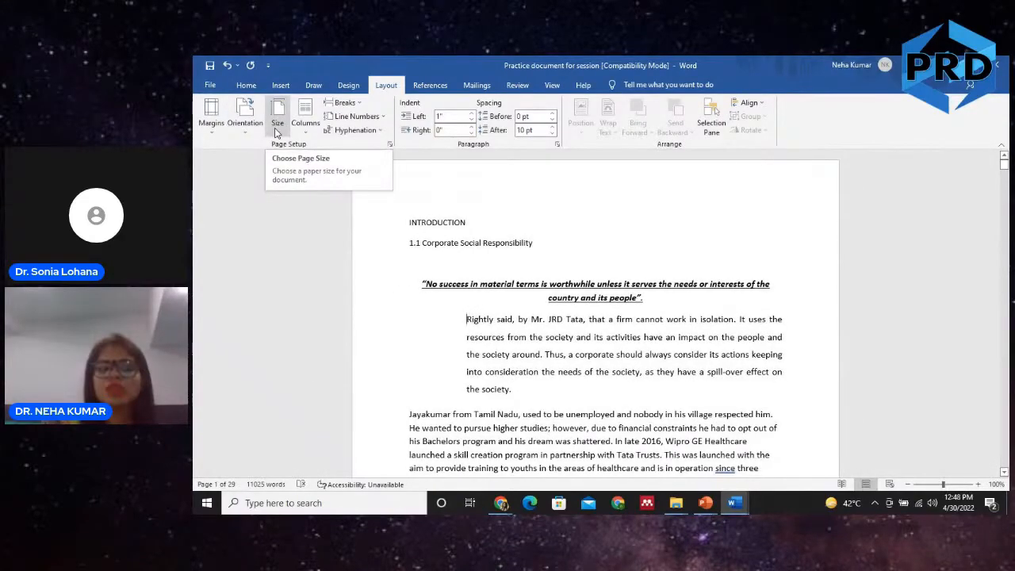
Set the paper size to A4 and remove the left indent from the "Rightly said" paragraph
left_click(277, 126)
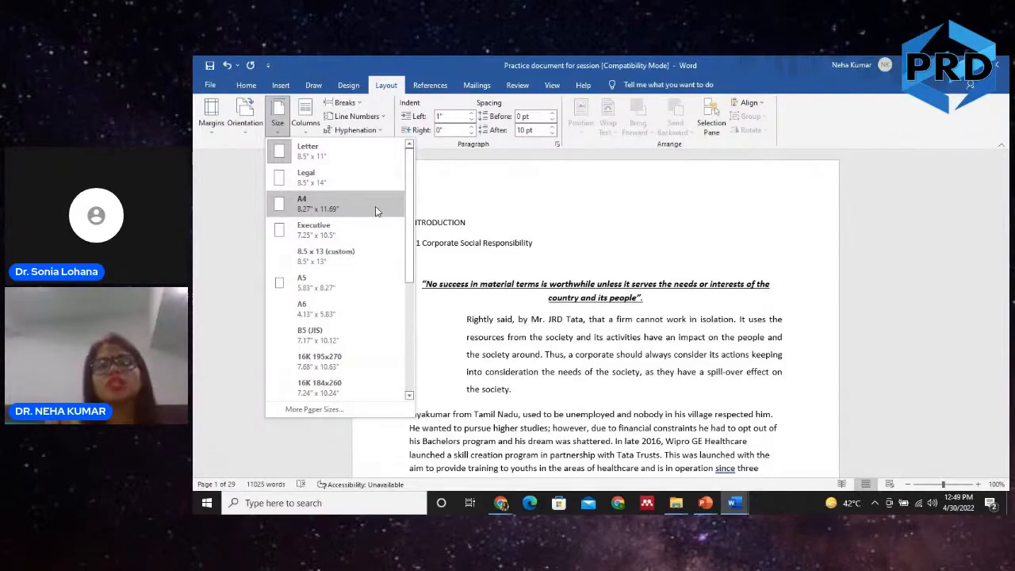
left_click(376, 207)
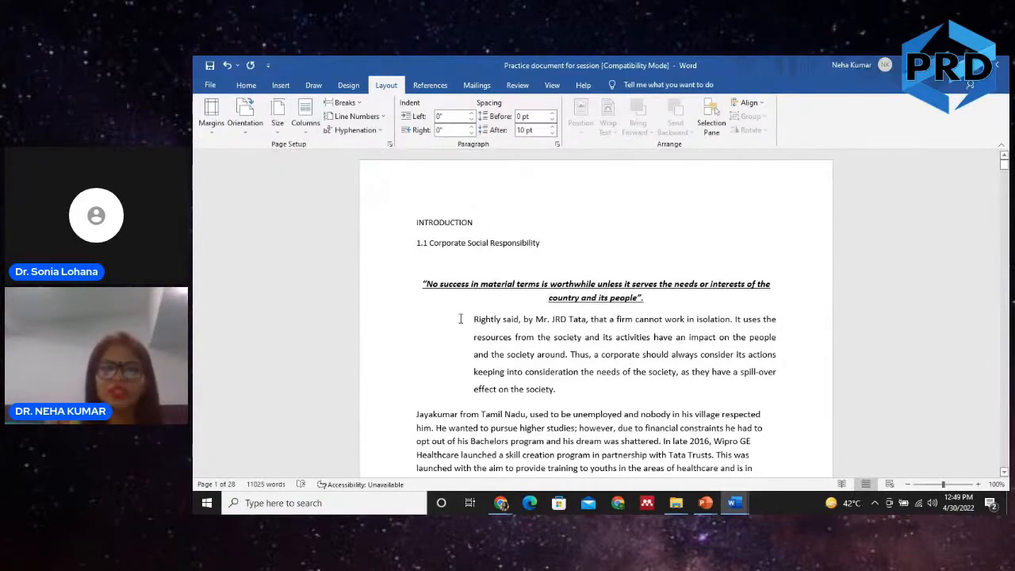
key("BackSpace")
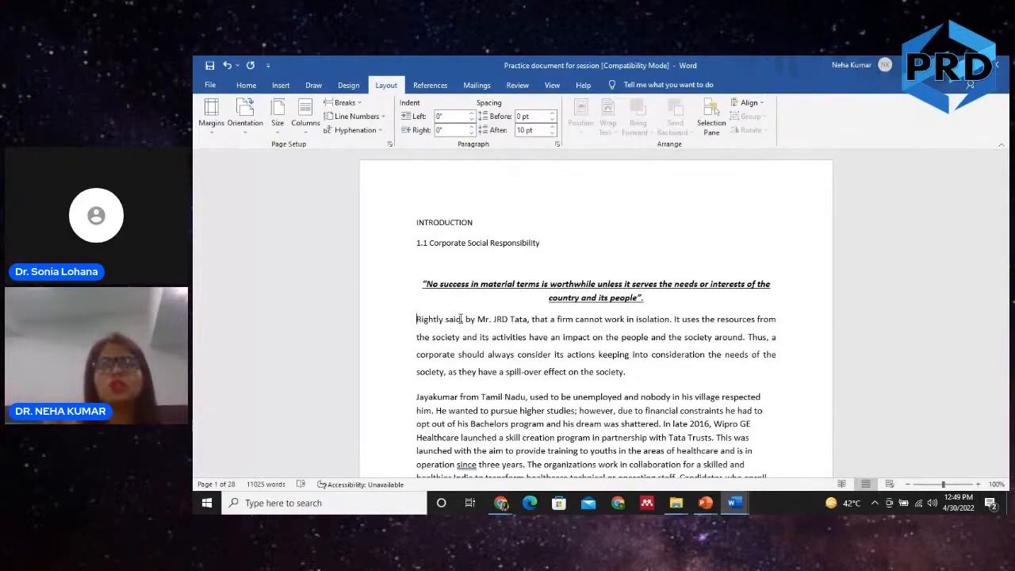
Try a two-column layout on the whole document, look through the pages and undo it
left_click(412, 325)
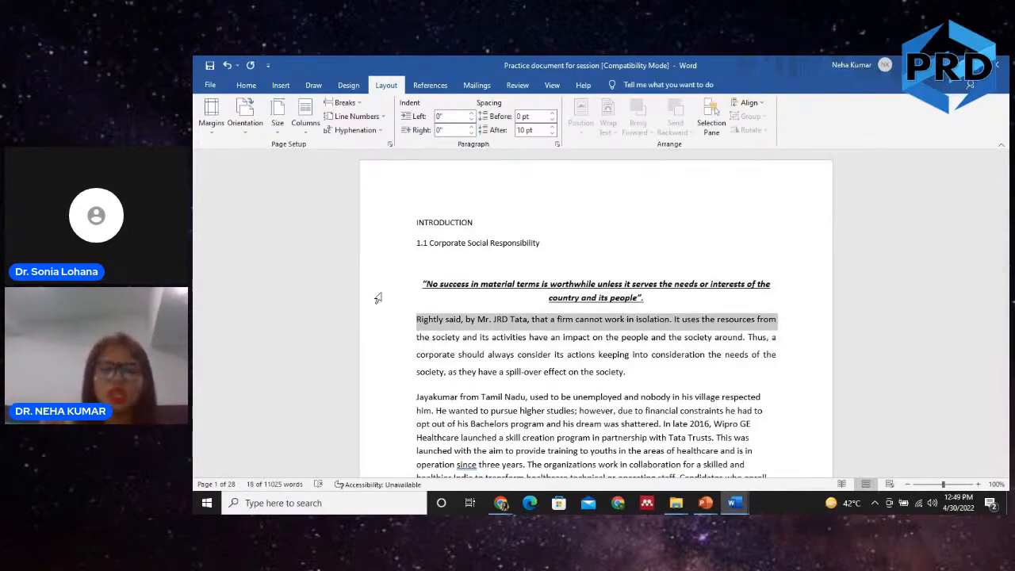
left_click(305, 117)
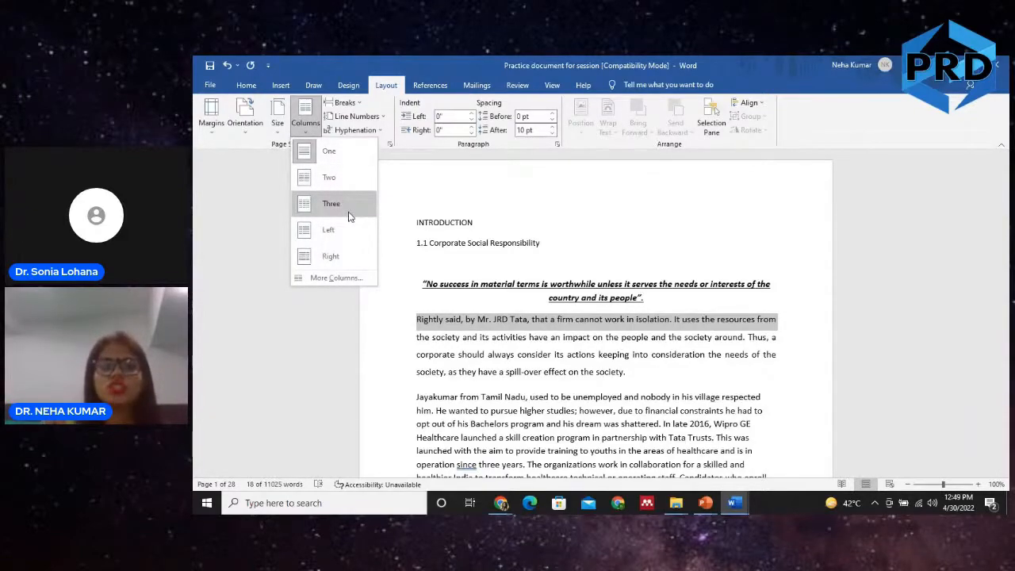
left_click(427, 336)
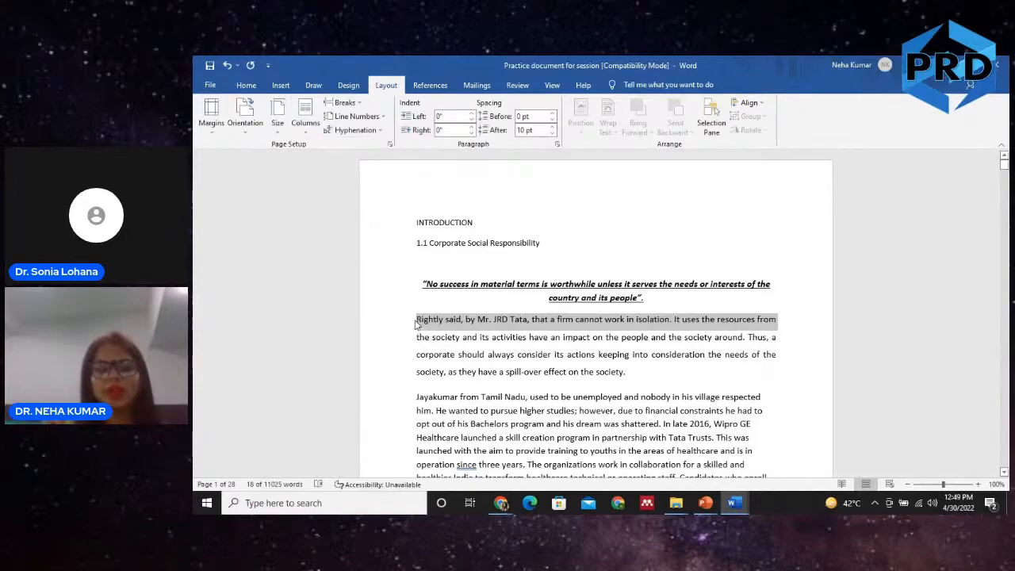
left_click(417, 319)
key("ctrl+a")
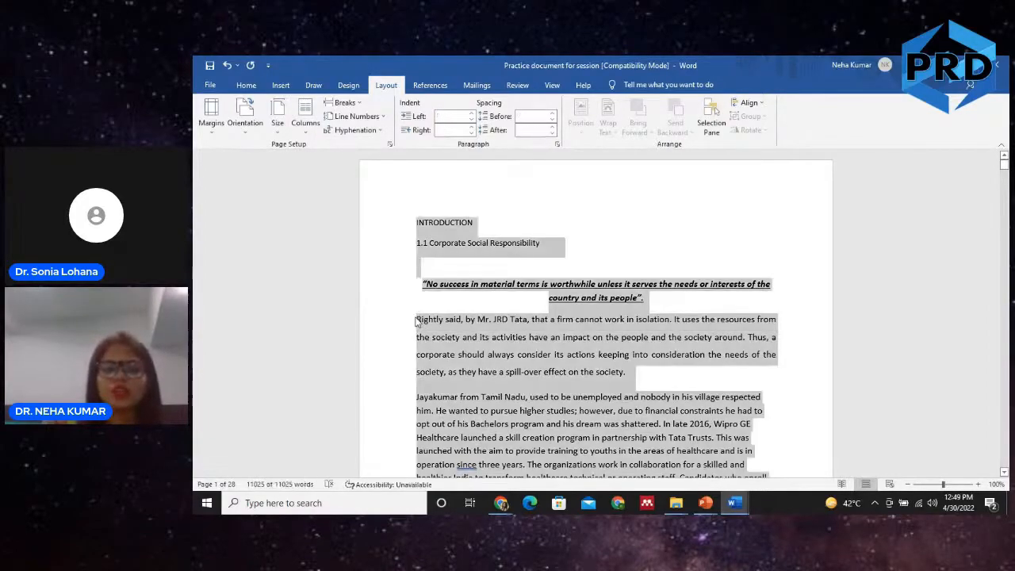
left_click(305, 115)
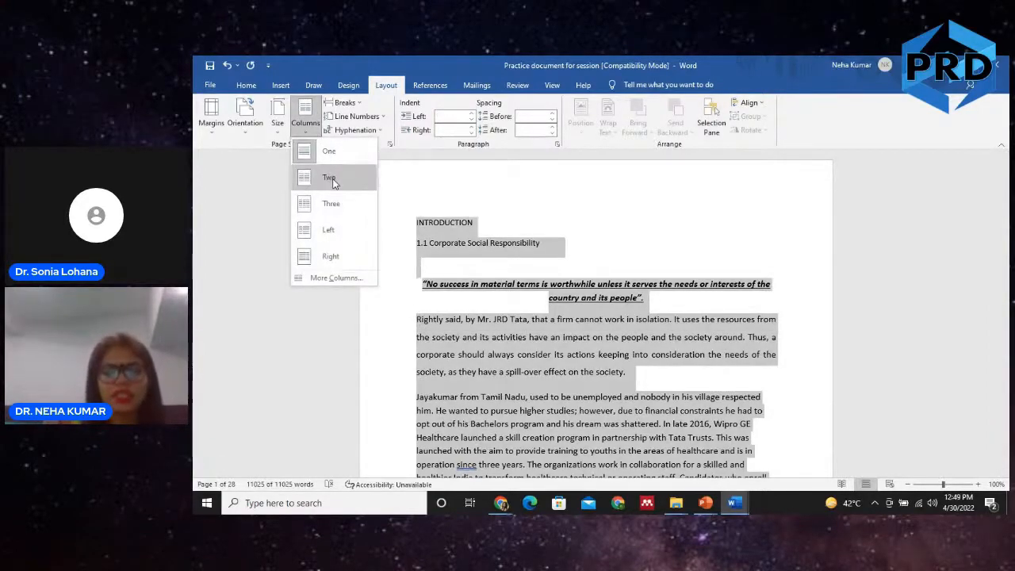
left_click(329, 179)
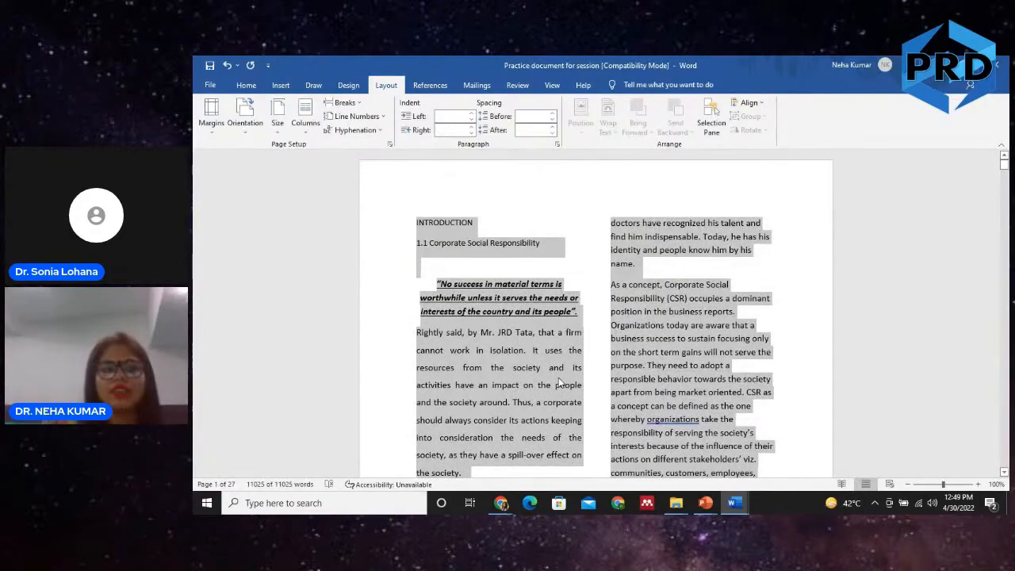
left_click(782, 357)
scroll(782, 356, "down", 10)
scroll(596, 313, "down", 20)
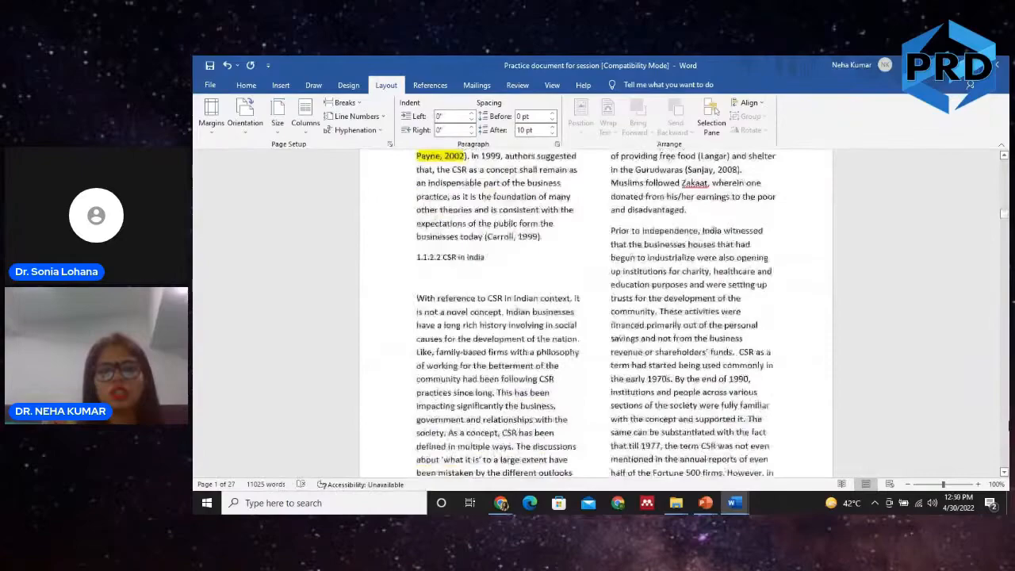
scroll(596, 313, "up", 20)
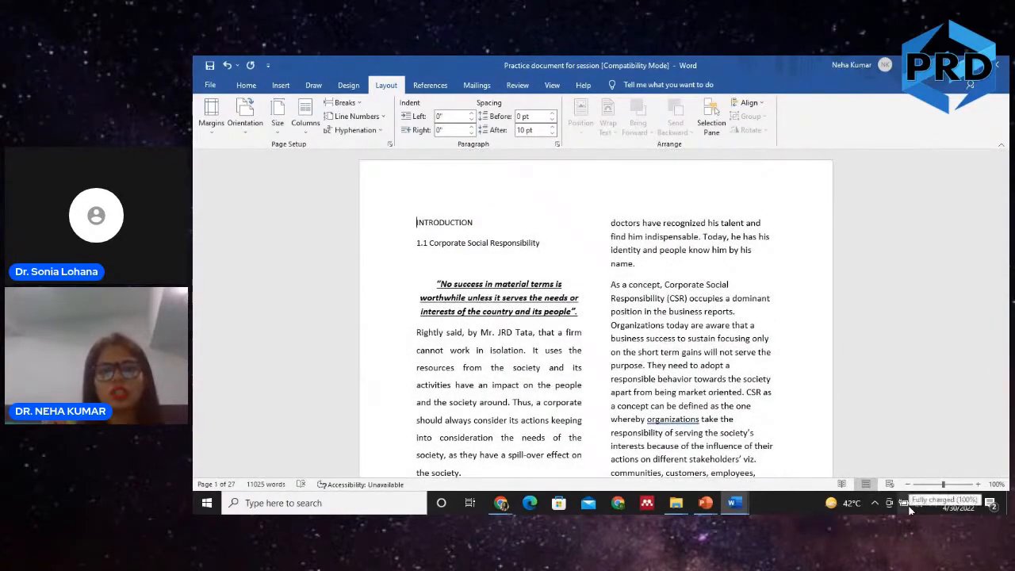
key("ctrl+z")
key("ctrl+a")
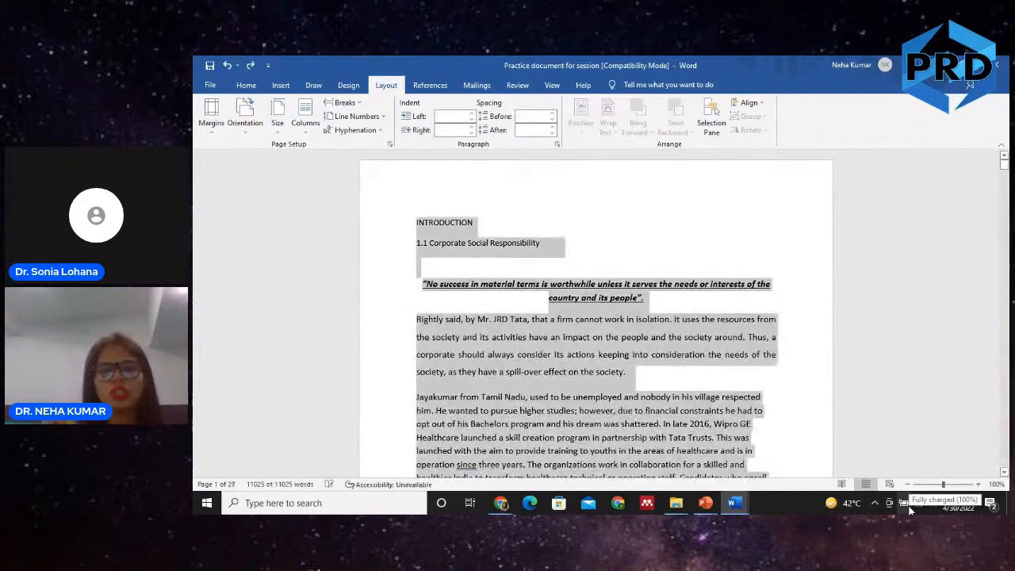
Insert a paragraph break after the centred quote and try two equal columns from this point forward, starting at the "Rightly said" paragraph
left_click(671, 297)
key("Return")
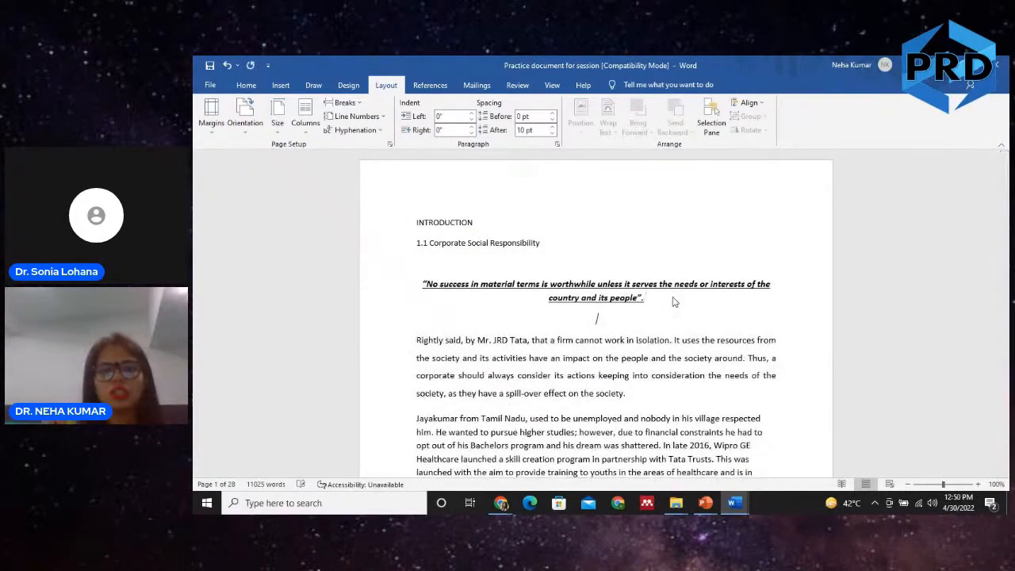
left_click(308, 127)
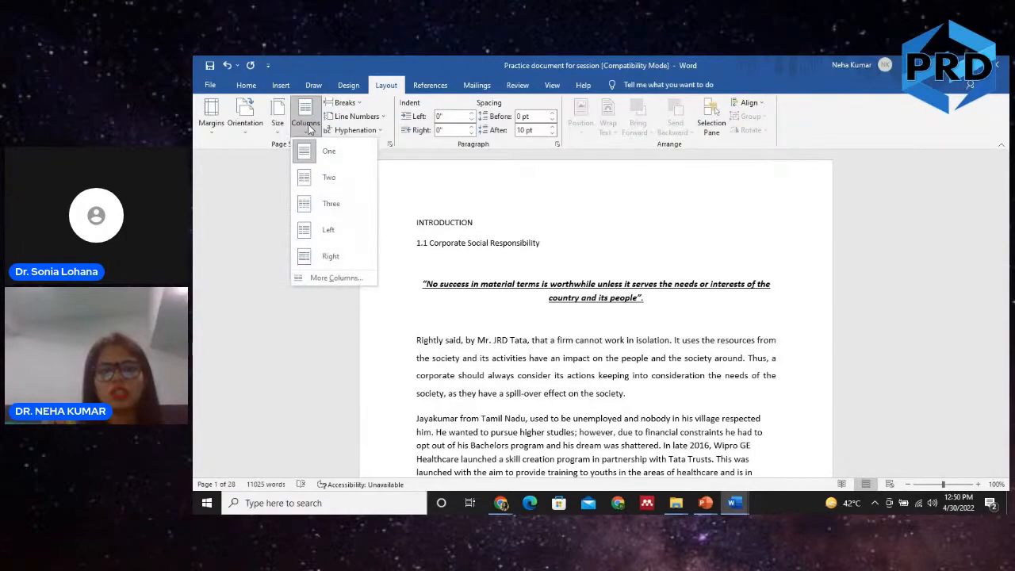
left_click(337, 278)
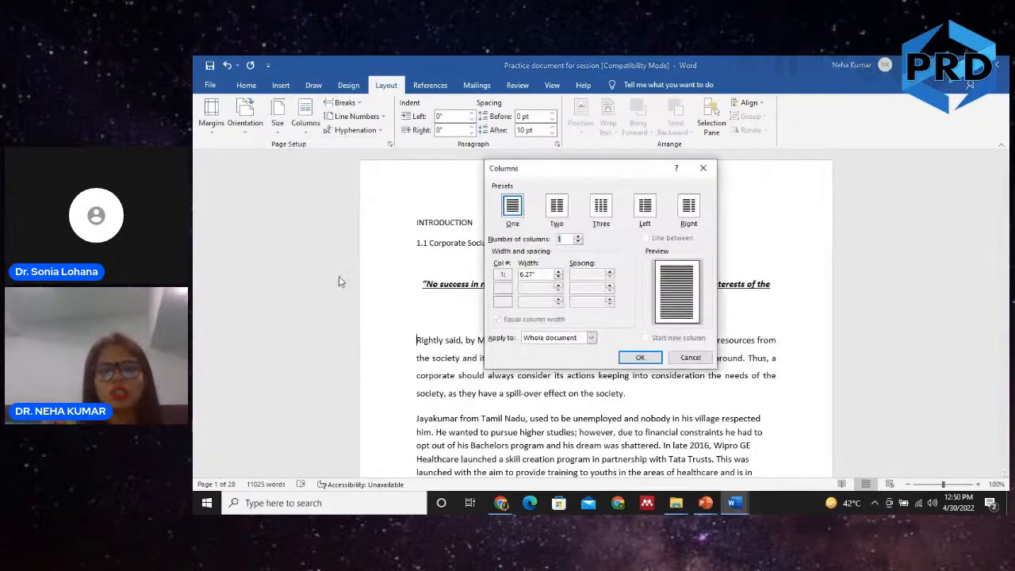
left_click(556, 208)
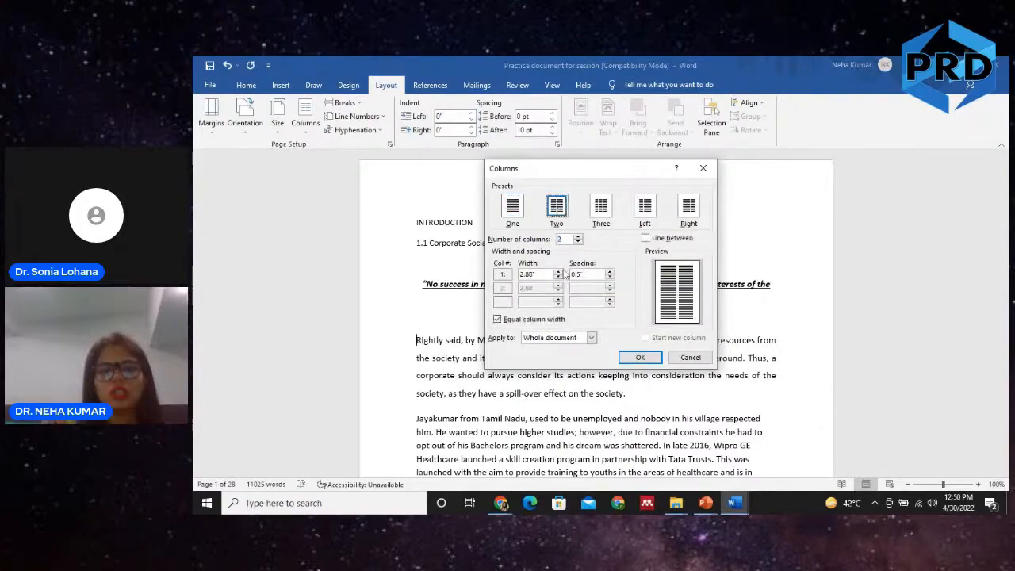
left_click(549, 340)
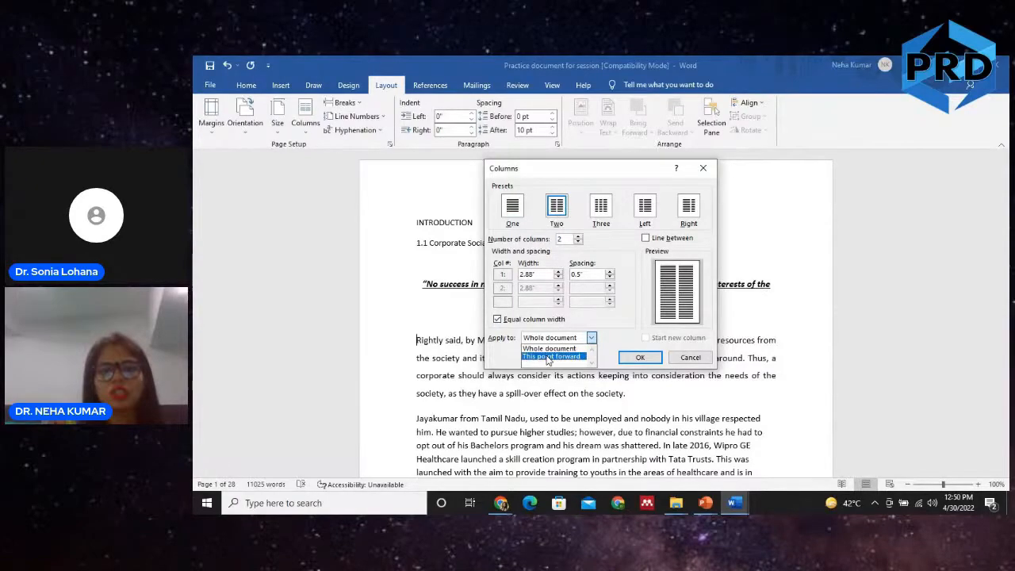
left_click(550, 357)
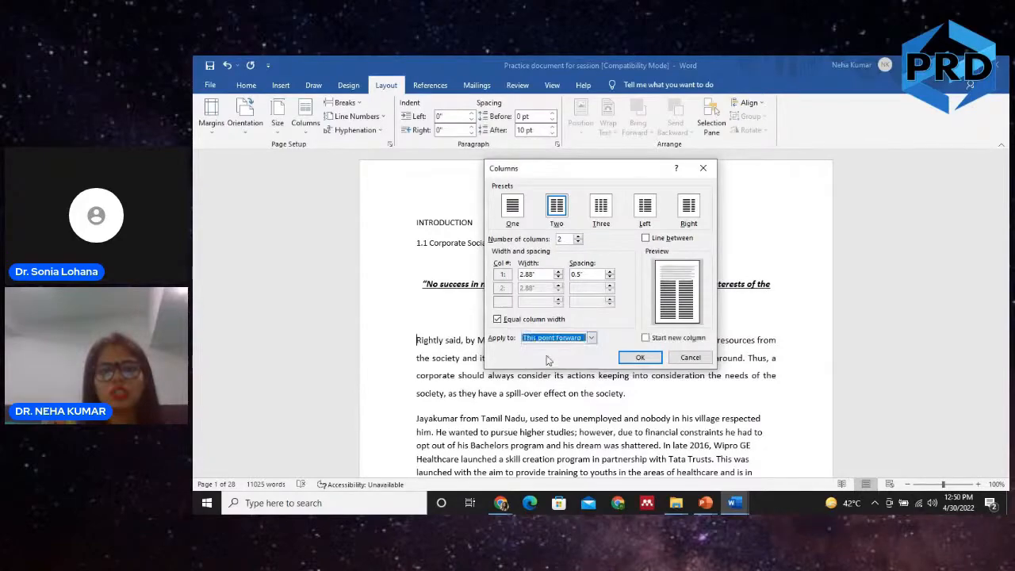
left_click(639, 358)
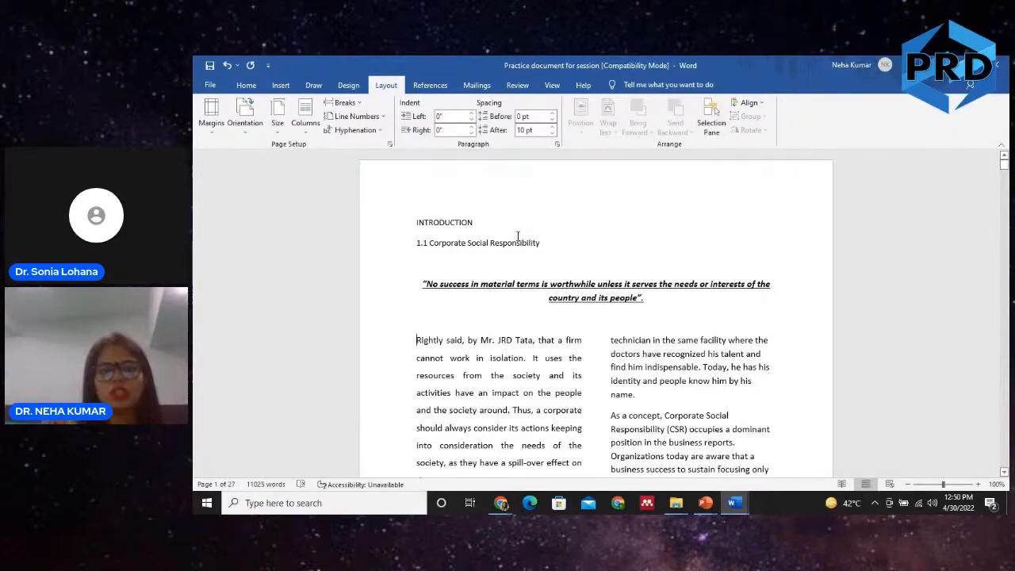
Look through the first pages to examine the two-column text and return to the start of the document
key("Page_Down")
key("Page_Down")
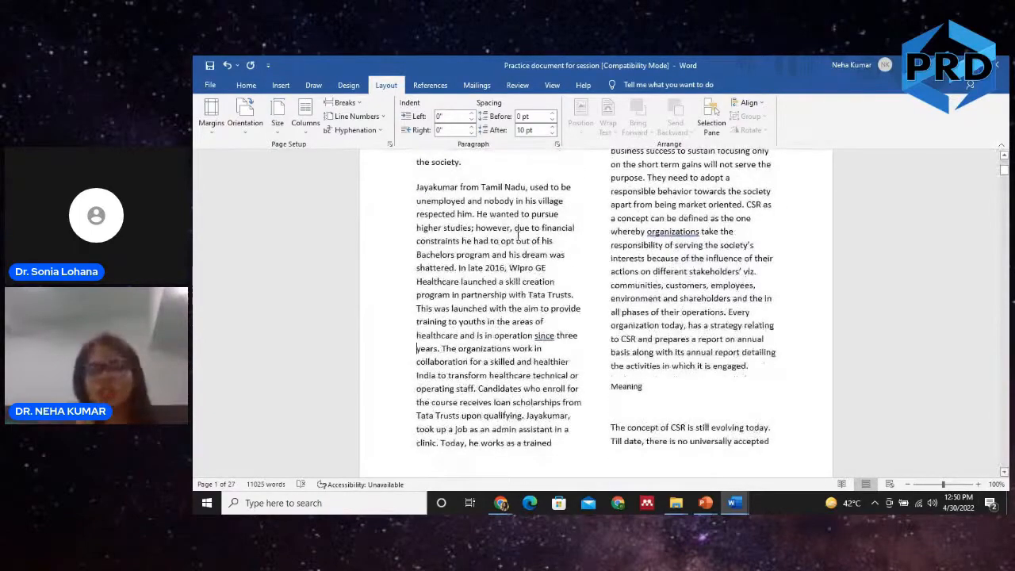
key("Page_Down")
key("Page_Up")
key("Page_Up")
key("Page_Up")
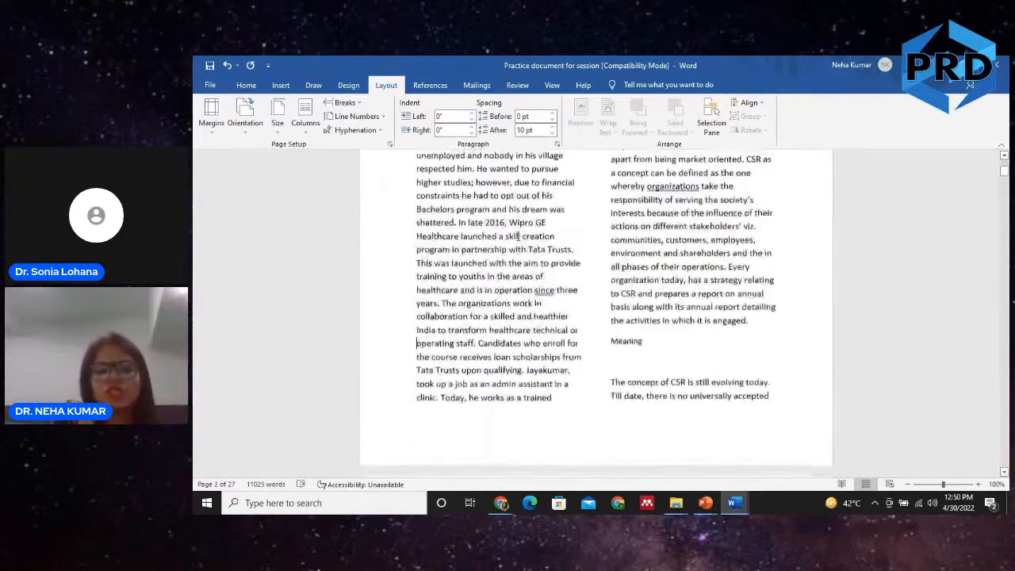
key("Page_Up")
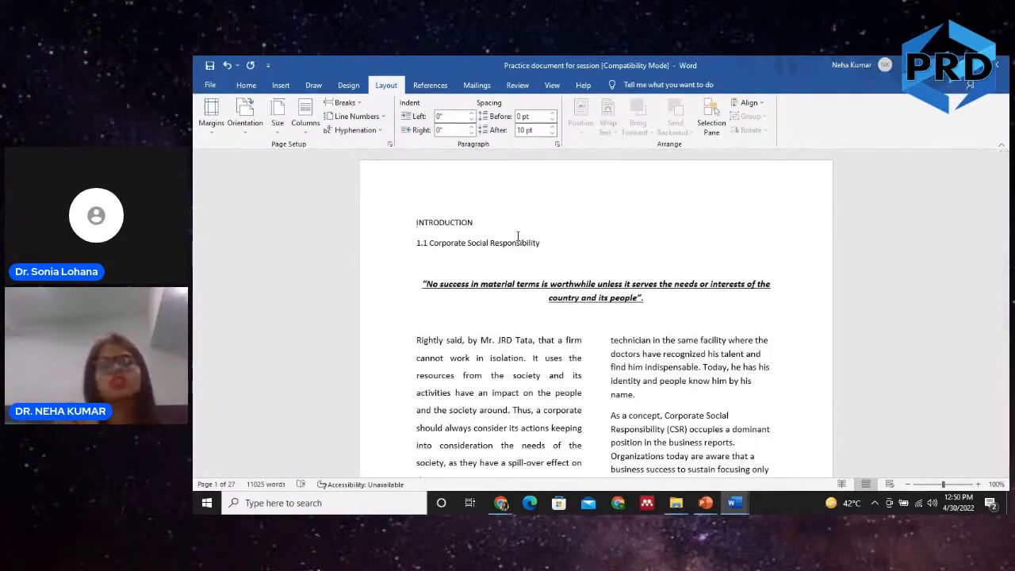
Try the two-column preset from this point forward at the introduction, discard the settings and undo the earlier column split
left_click(306, 127)
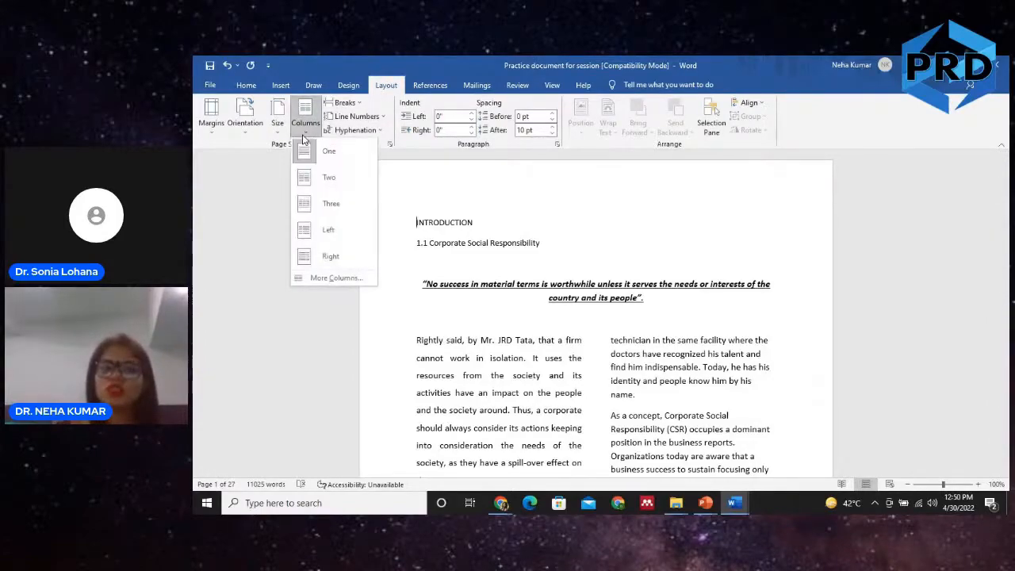
left_click(334, 278)
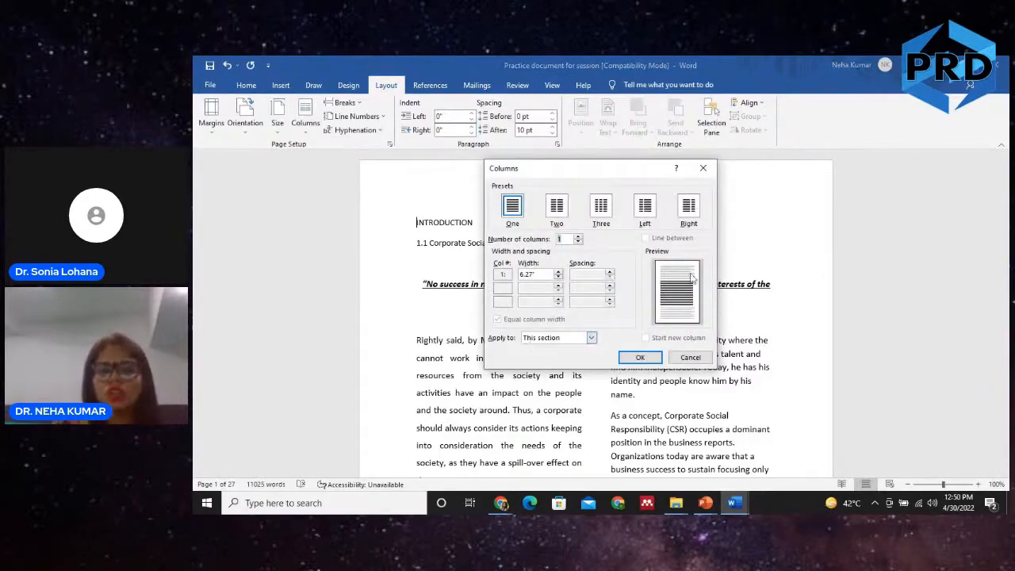
left_click(557, 207)
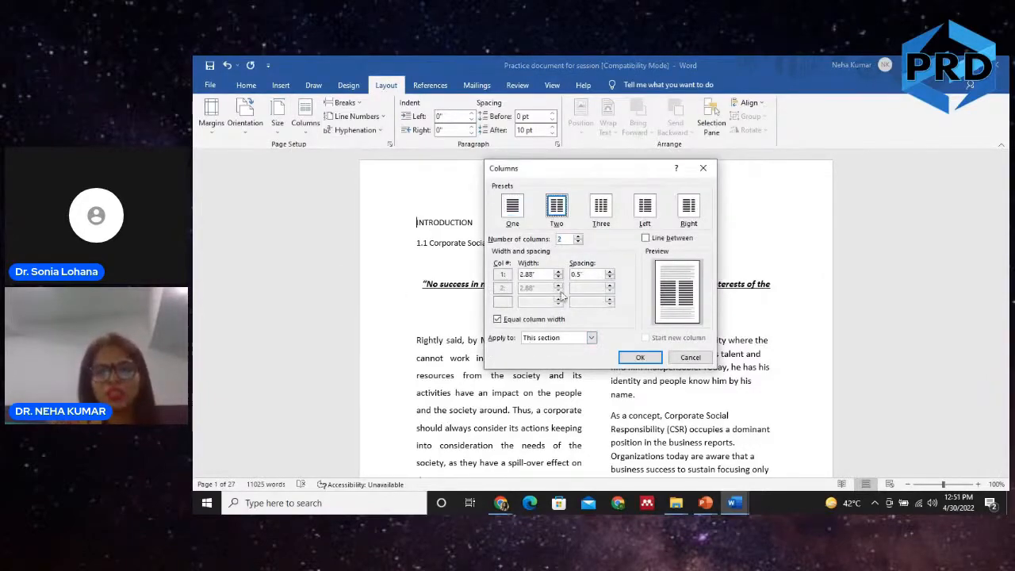
left_click(590, 338)
left_click(570, 360)
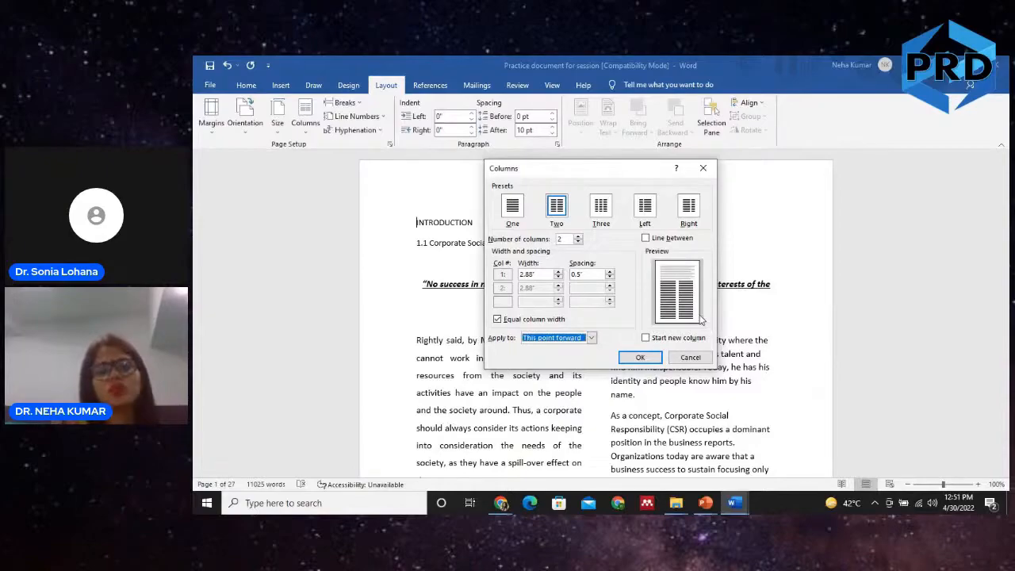
left_click(690, 356)
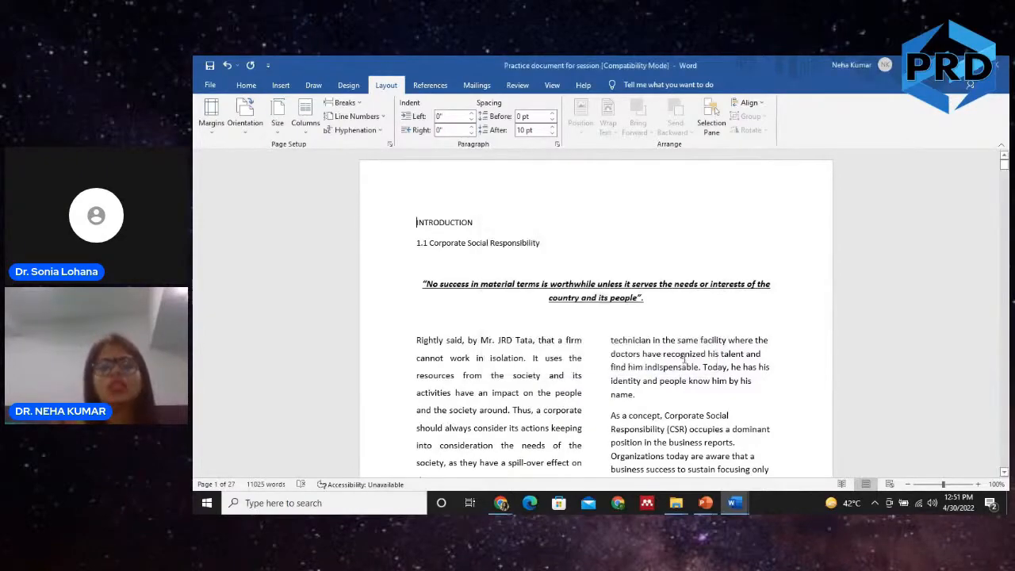
key("ctrl+z")
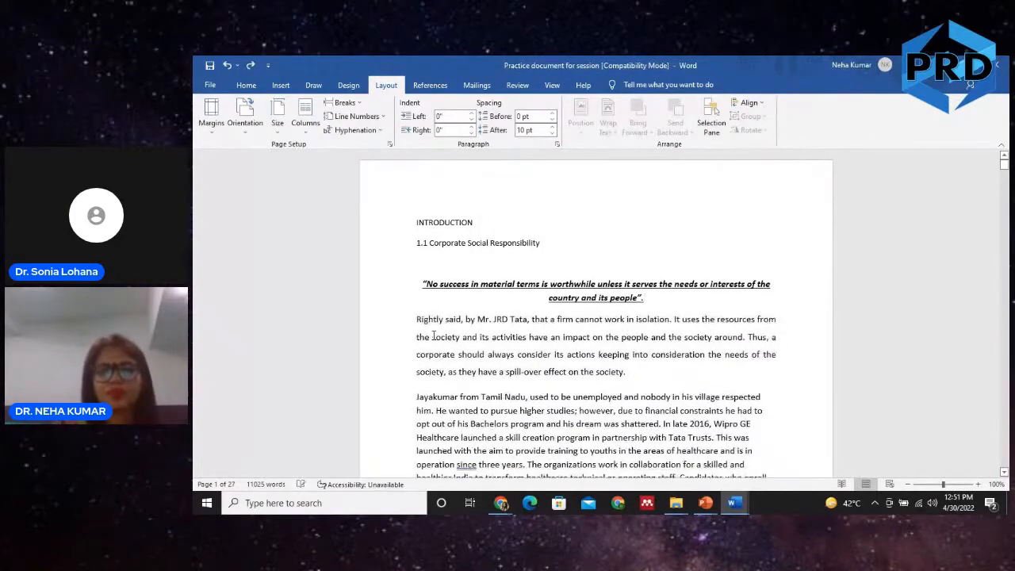
Enlarge the document view to 160% zoom
left_click(278, 85)
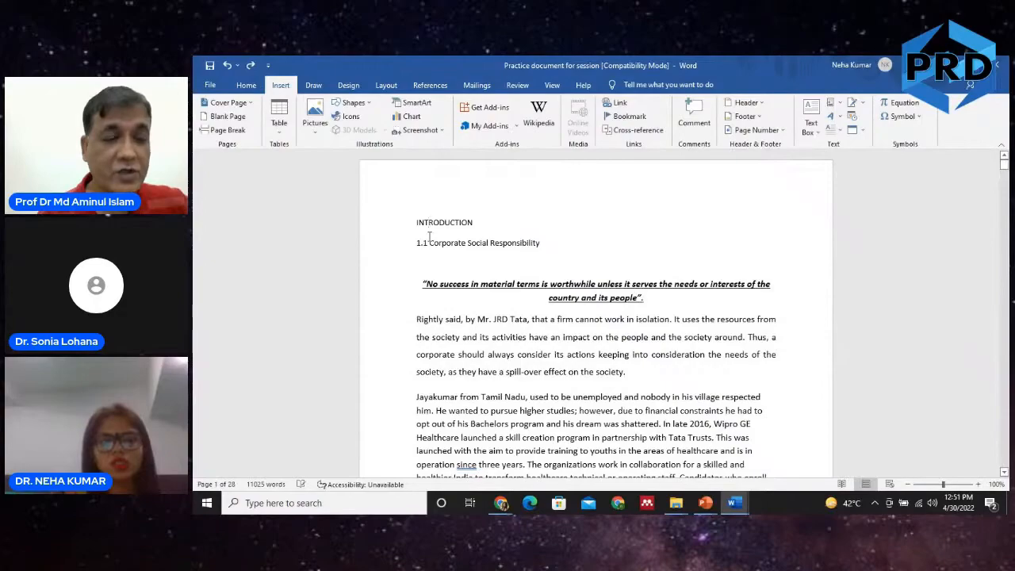
key("XF86AudioRaiseVolume")
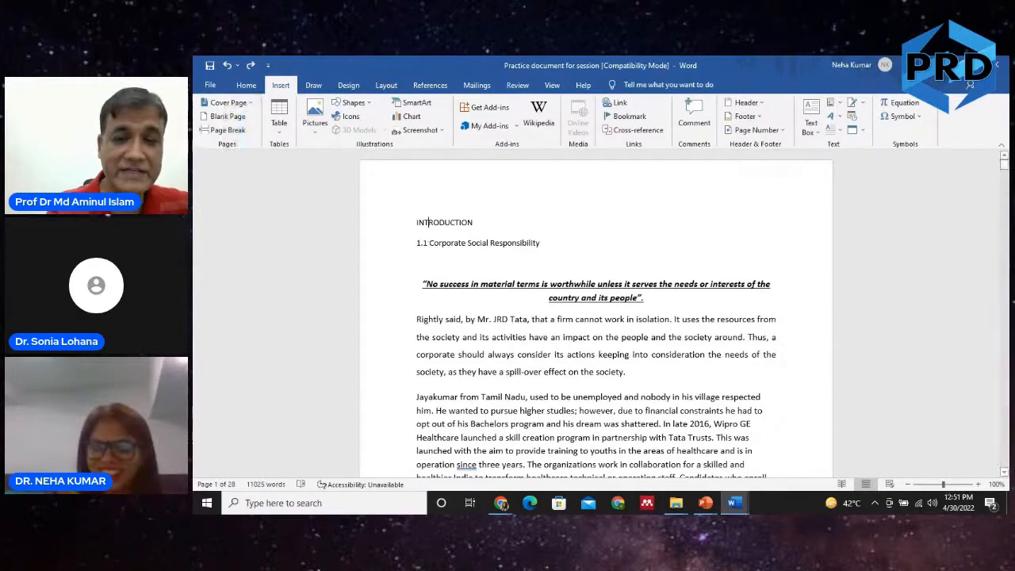
left_click(978, 483)
left_click(978, 484)
left_click(978, 483)
left_click(977, 484)
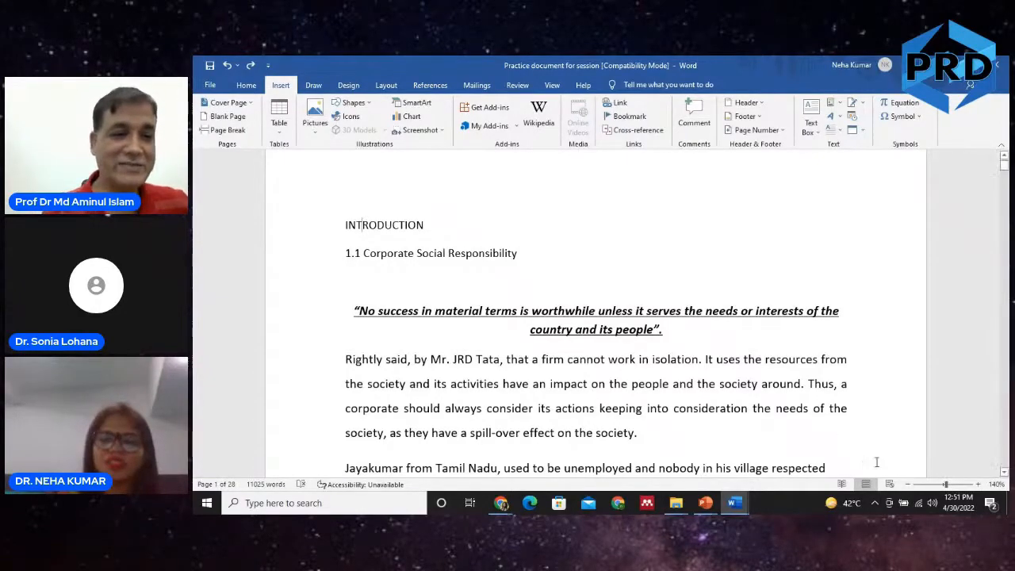
left_click(979, 483)
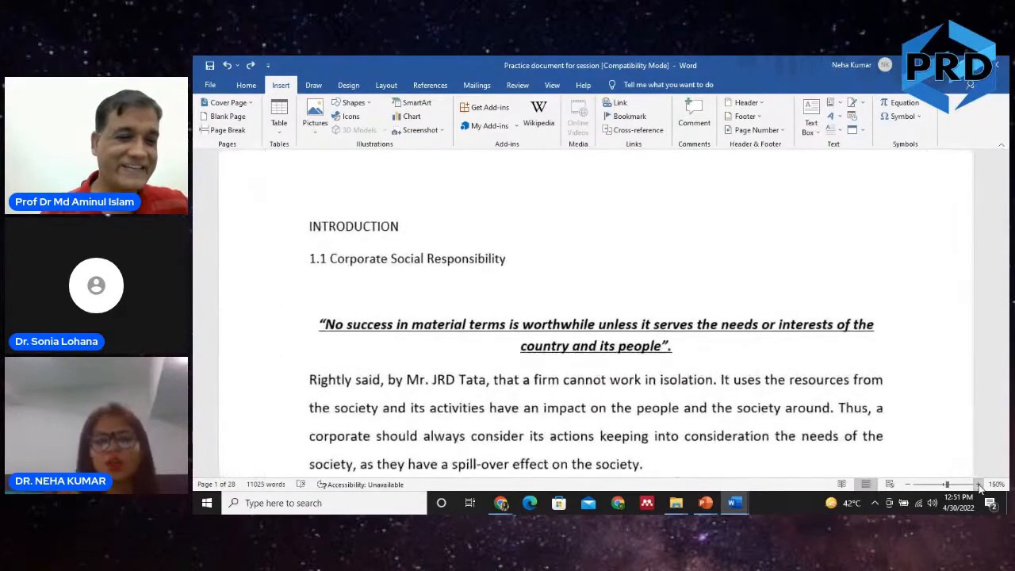
left_click(979, 484)
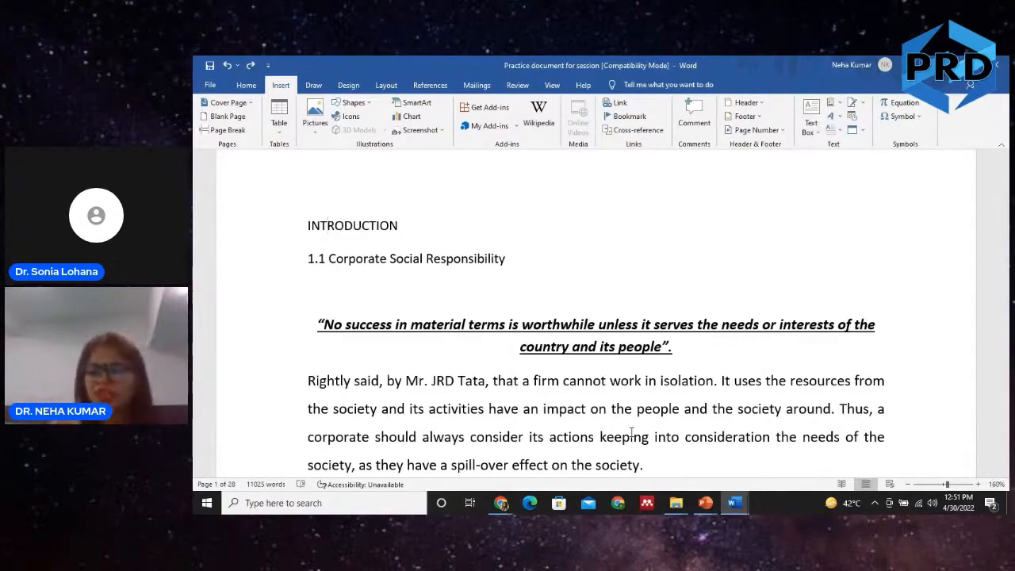
left_click(591, 432)
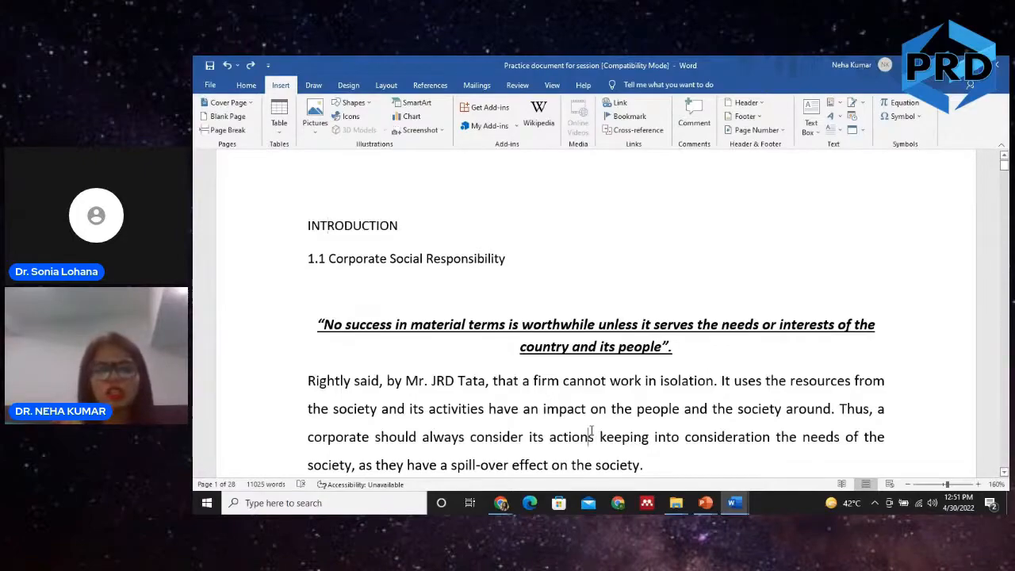
scroll(591, 431, "down", 3)
left_click(591, 431)
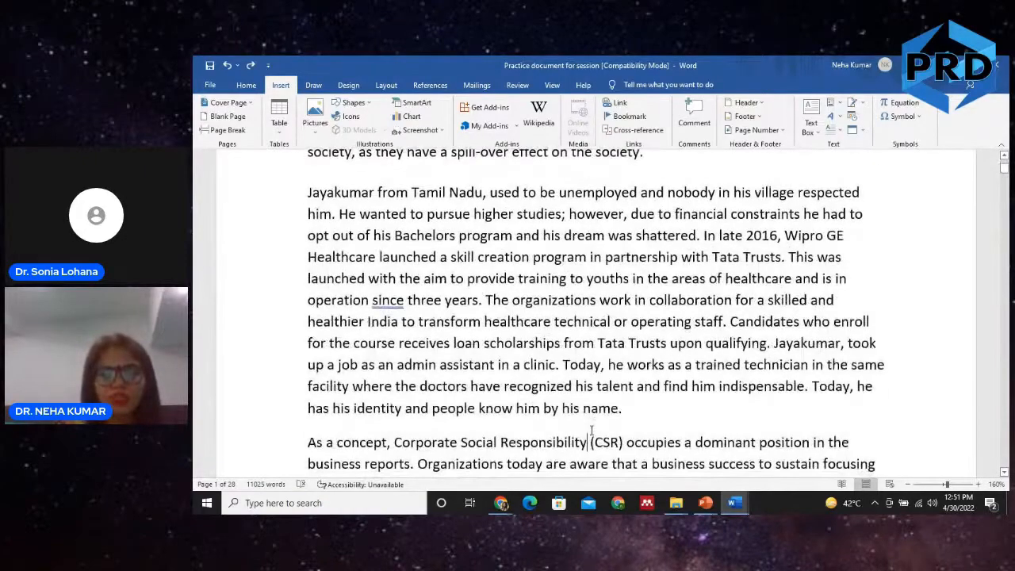
scroll(520, 347, "up", 4)
left_click(520, 347)
key("ctrl+Home")
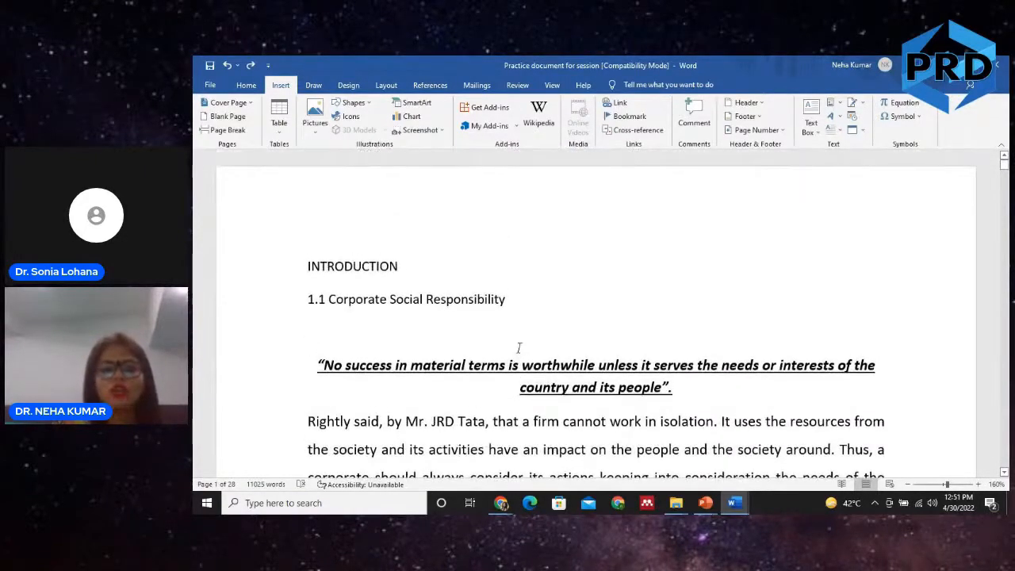
left_click(246, 85)
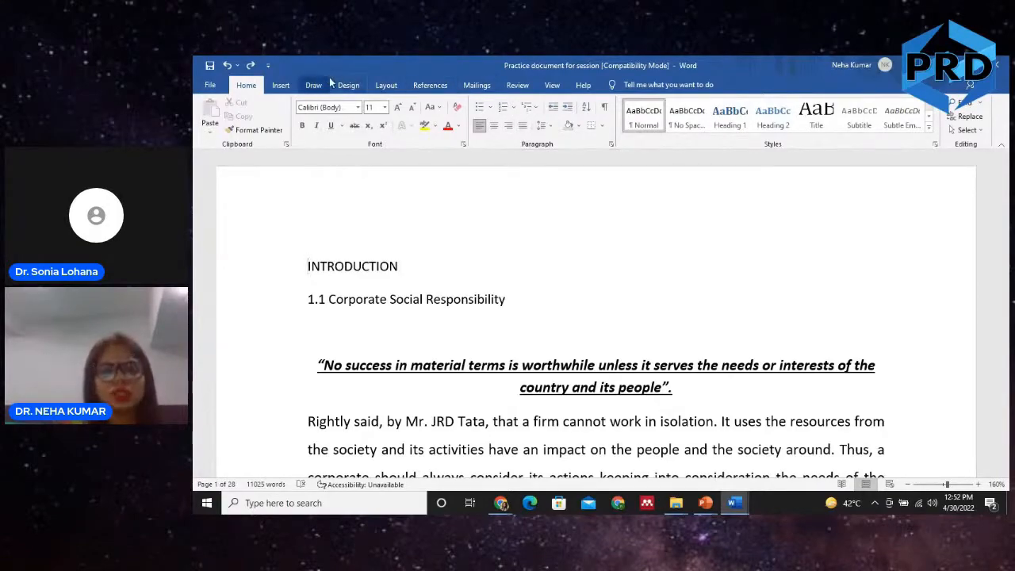
left_click(386, 86)
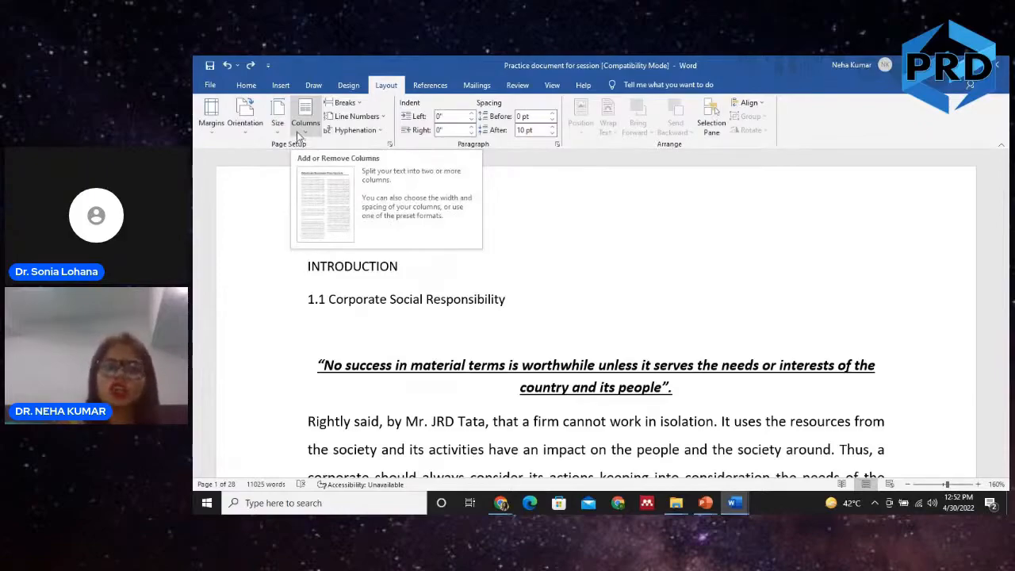
Apply the Heading 1 style to the "INTRODUCTION" line
left_click(246, 90)
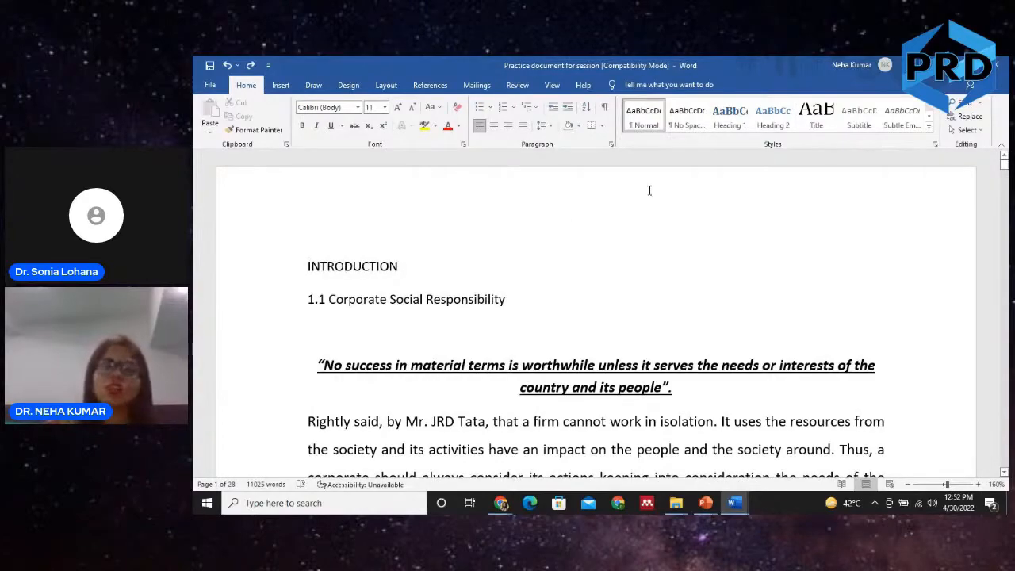
scroll(431, 297, "down", 5)
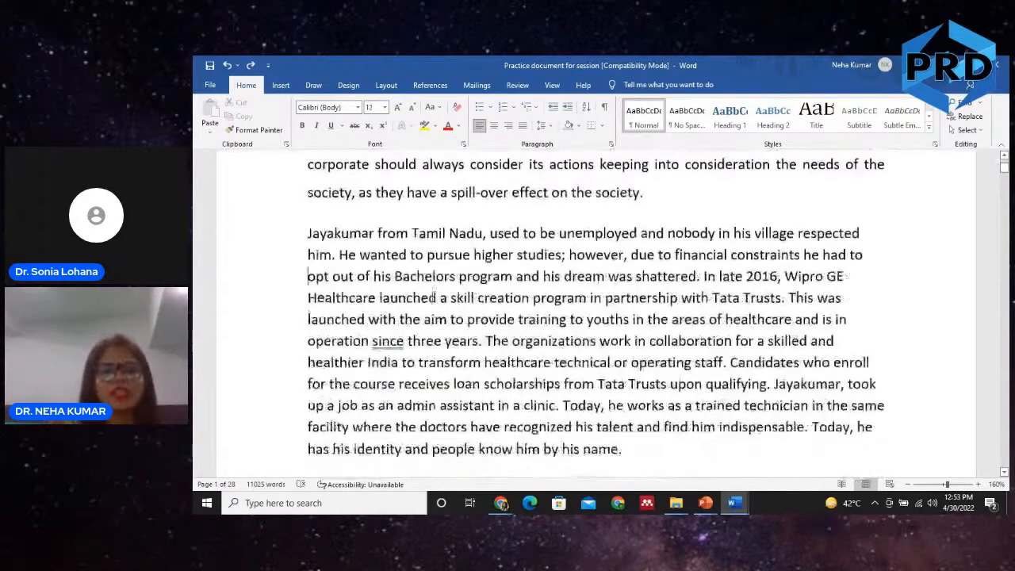
scroll(431, 297, "up", 5)
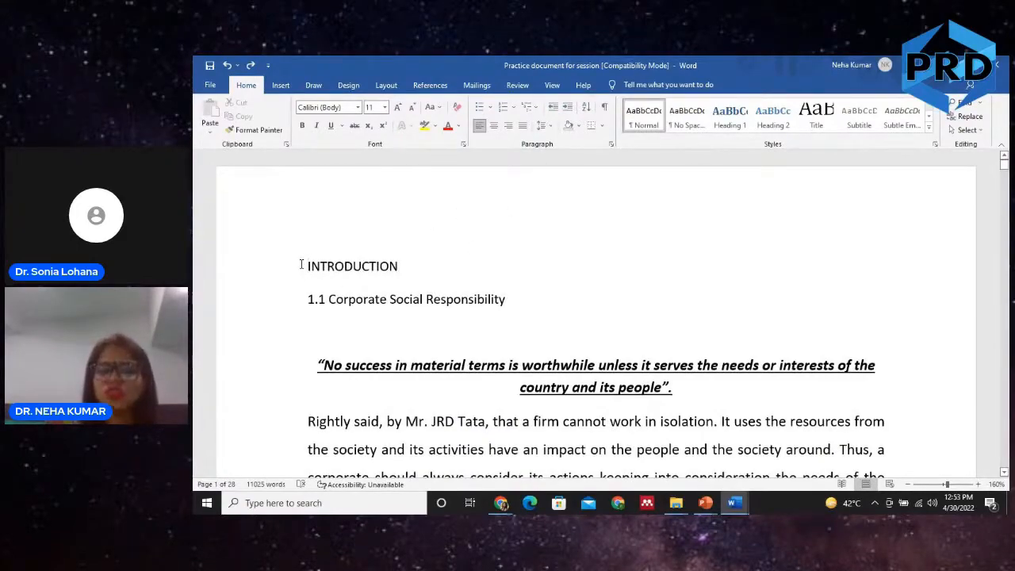
left_click(713, 115)
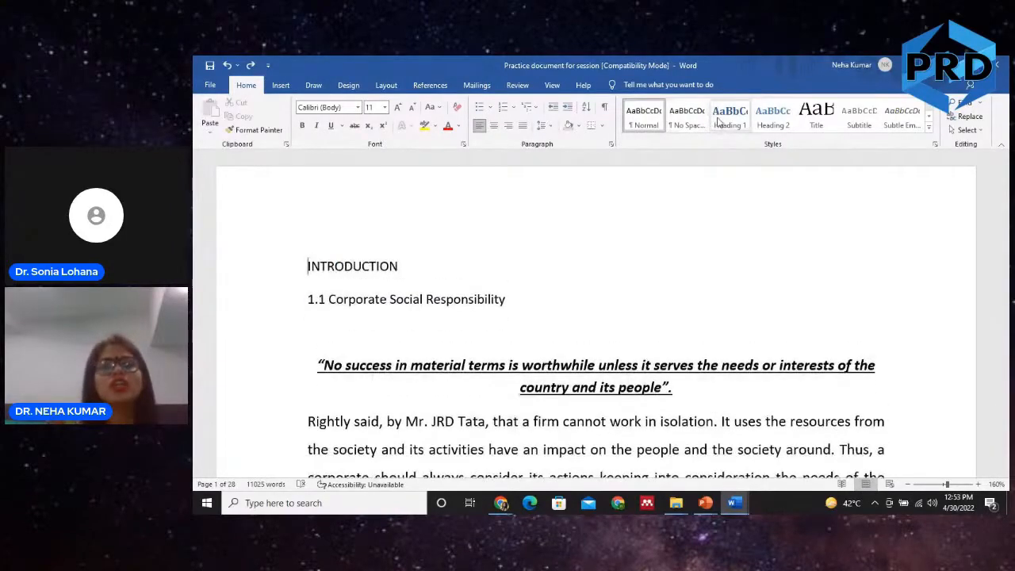
left_click(720, 119)
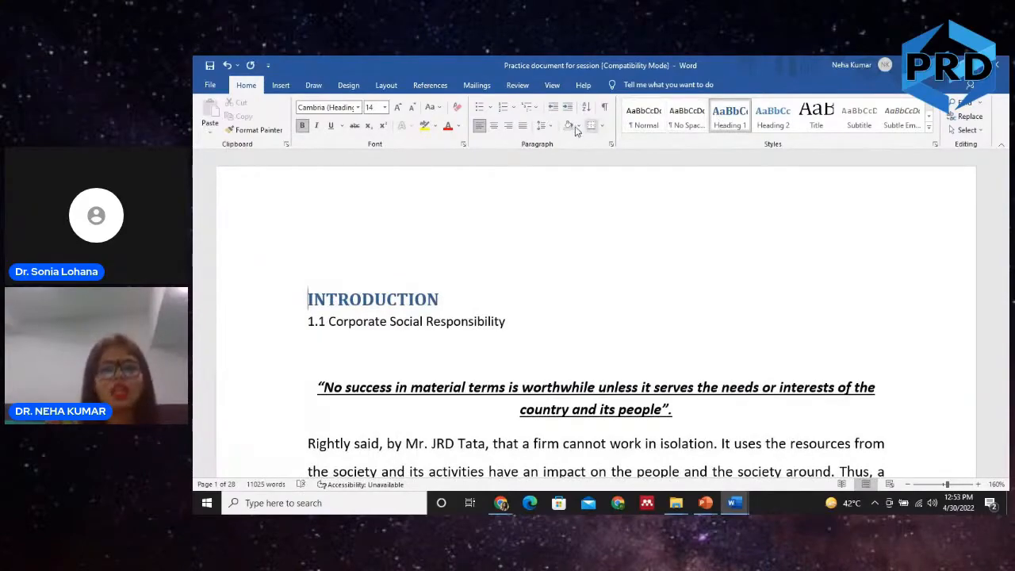
Number the "INTRODUCTION" heading with the multilevel list format 1 Heading 1, 1.1 Heading 2, 1.1.1 Heading 3
left_click(537, 110)
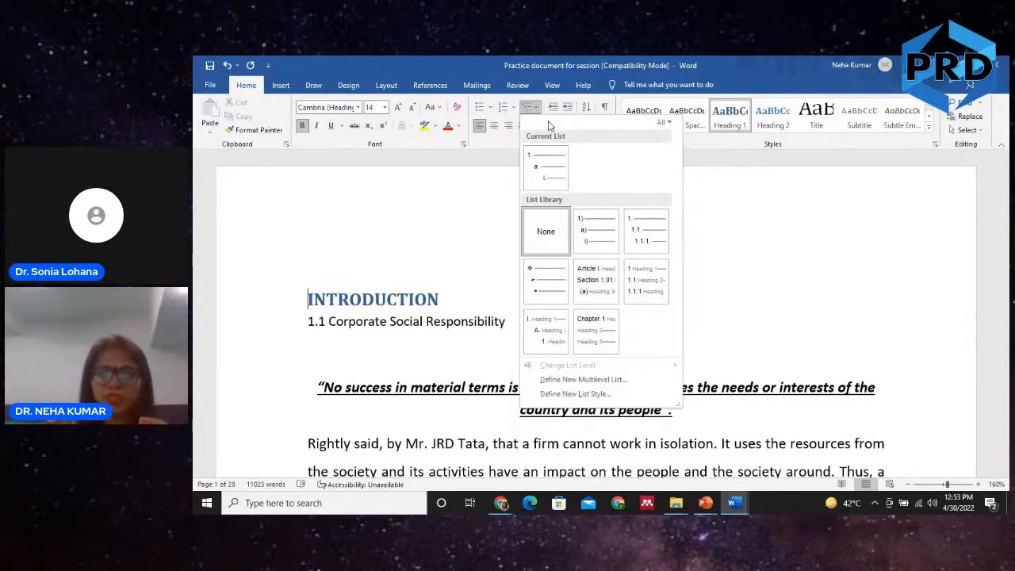
mouse_move(632, 239)
mouse_move(642, 291)
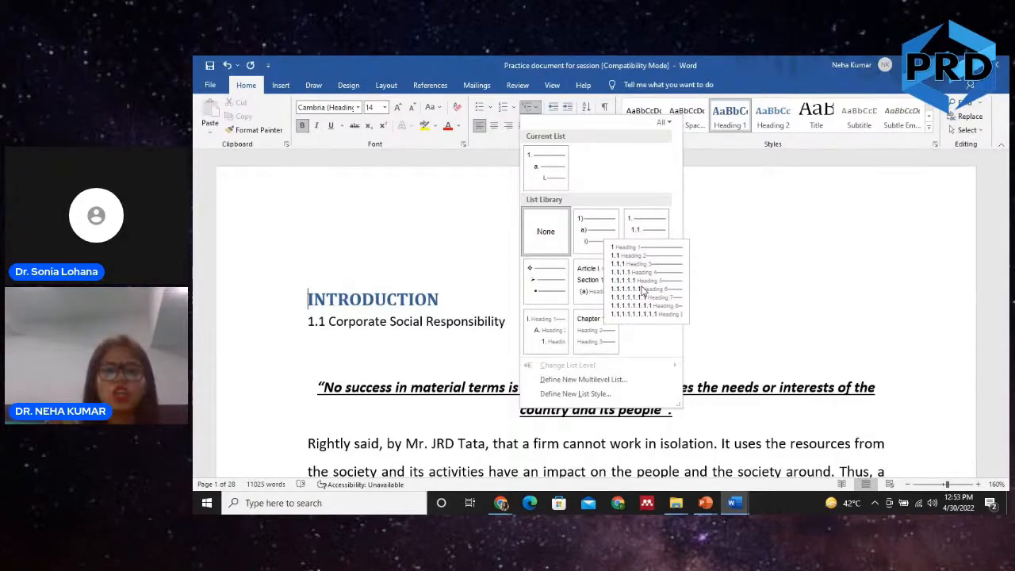
left_click(644, 293)
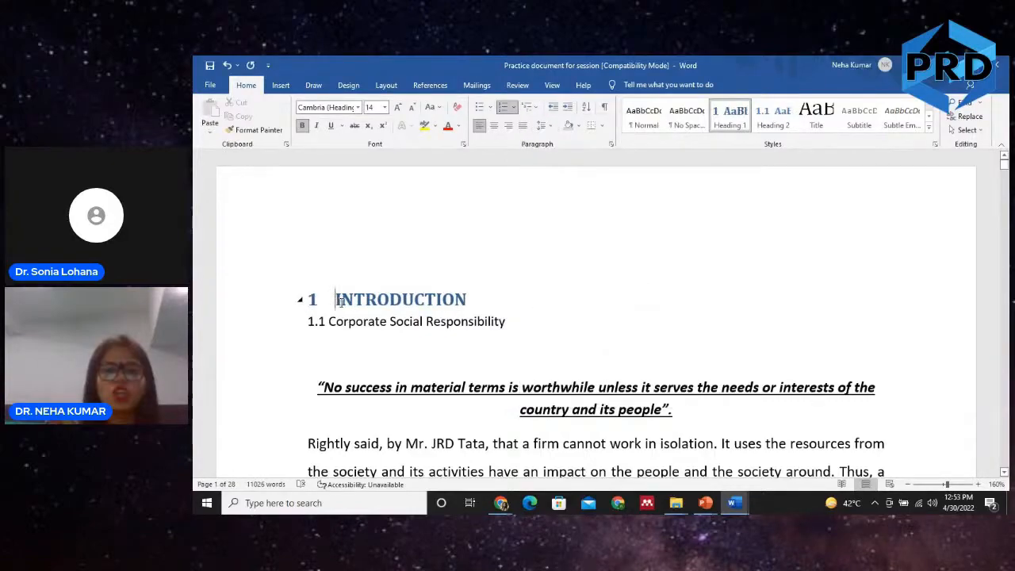
Add two lines of filler text below the "INTRODUCTION" heading: "Djsfkdkgjl;g" and "Dklsngl;kg"
left_click(489, 296)
key("Return")
type("djsfkdkgjl;g")
key("Return")
type("dklsngl;kg")
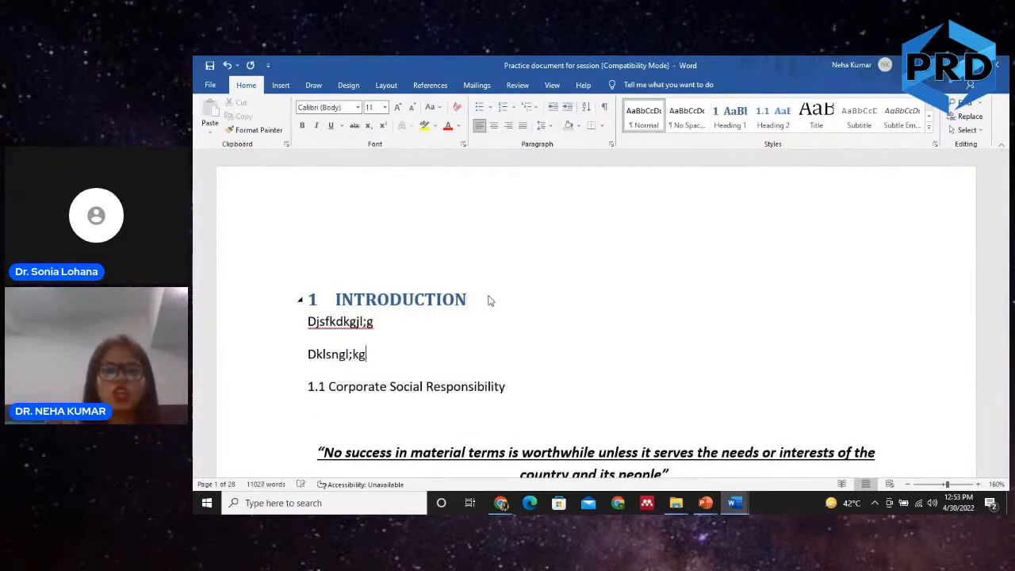
Remove the typed number from the "Corporate Social Responsibility" line and apply the Heading 2 style to it
key("Down")
key("Left")
key("Left")
key("Left")
key("BackSpace")
key("BackSpace")
key("BackSpace")
key("BackSpace")
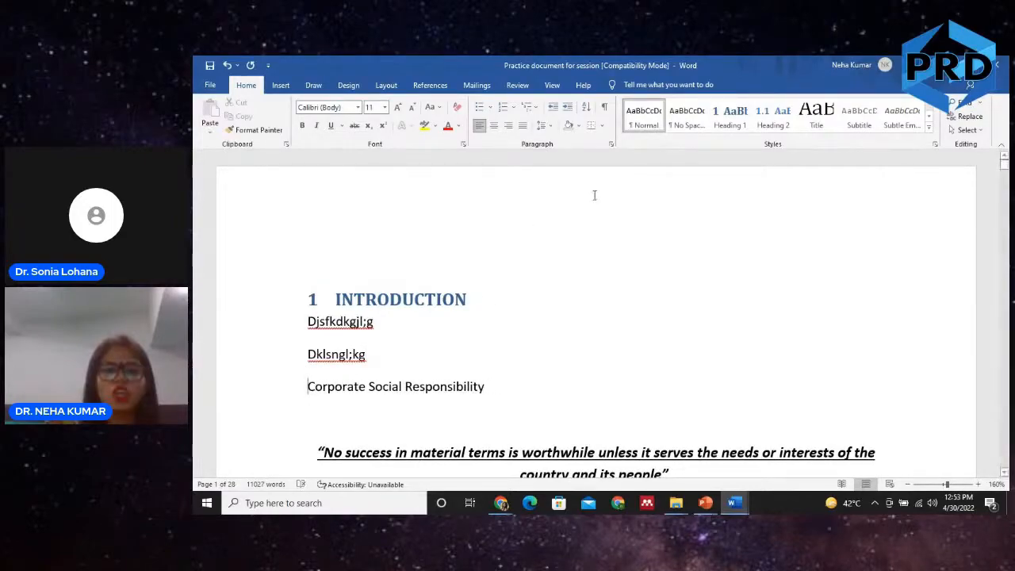
left_click(775, 125)
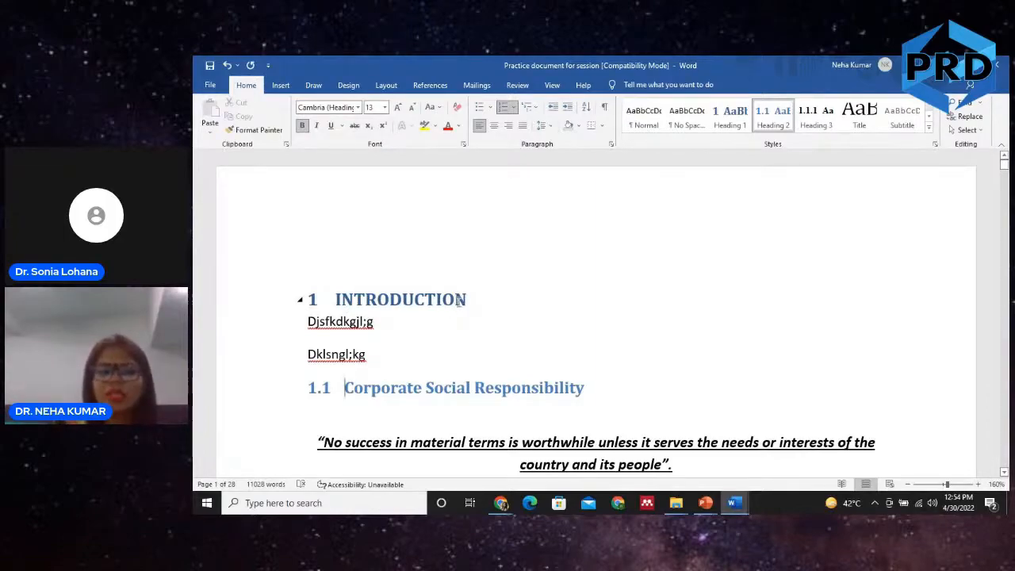
Select the text of the "INTRODUCTION" heading
left_click(358, 299)
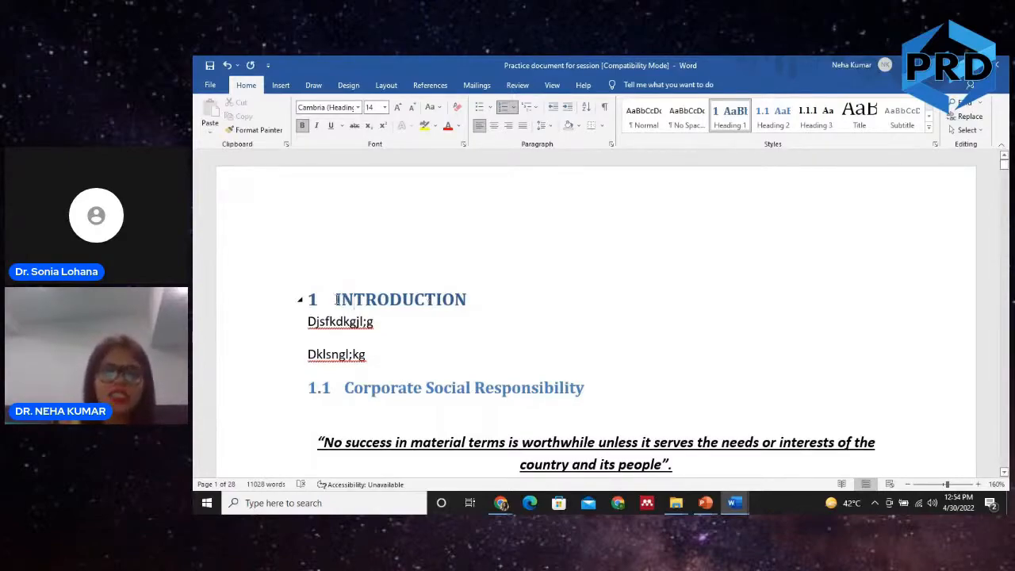
left_click_drag(337, 299, 479, 309)
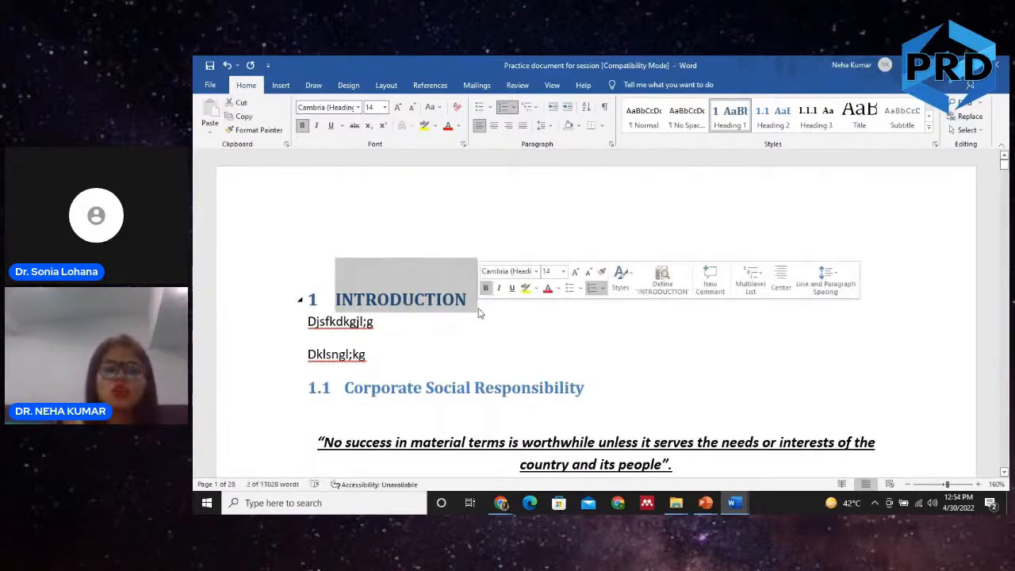
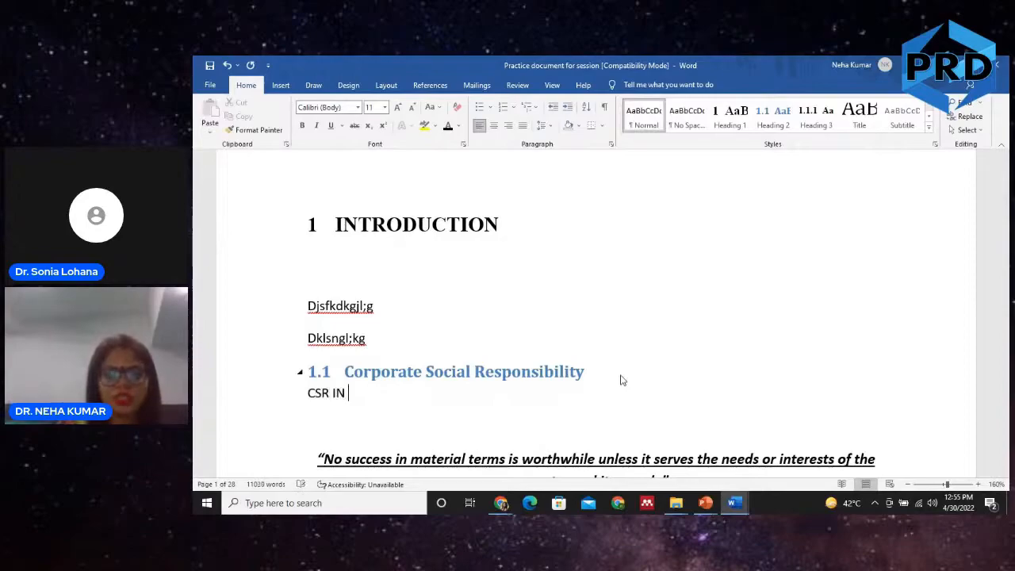
Complete the line below "Corporate Social Responsibility" as "CSR IN INDIA" and apply the Heading 2 style to it
type("INDA")
key("BackSpace")
type("IA")
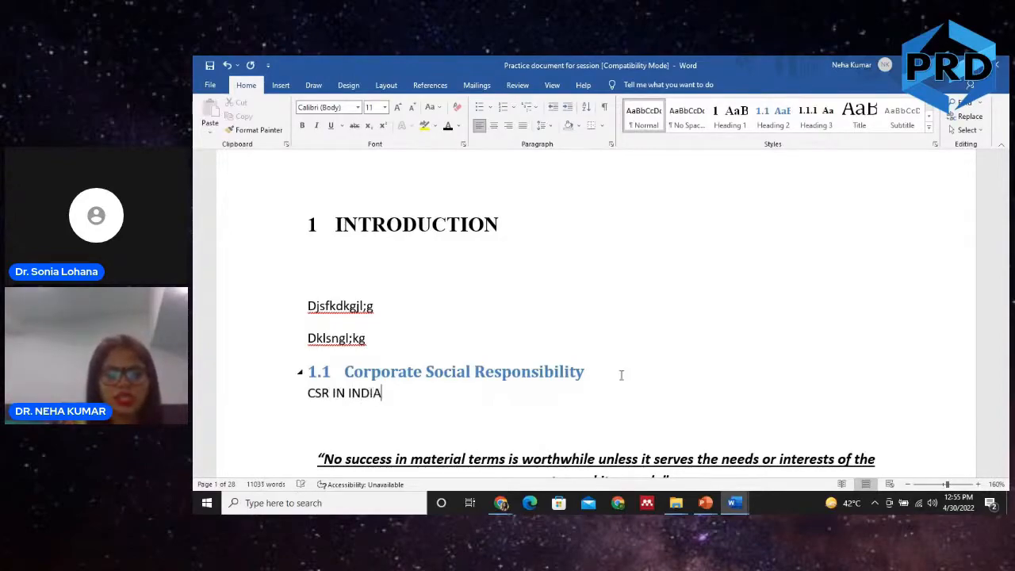
left_click(773, 115)
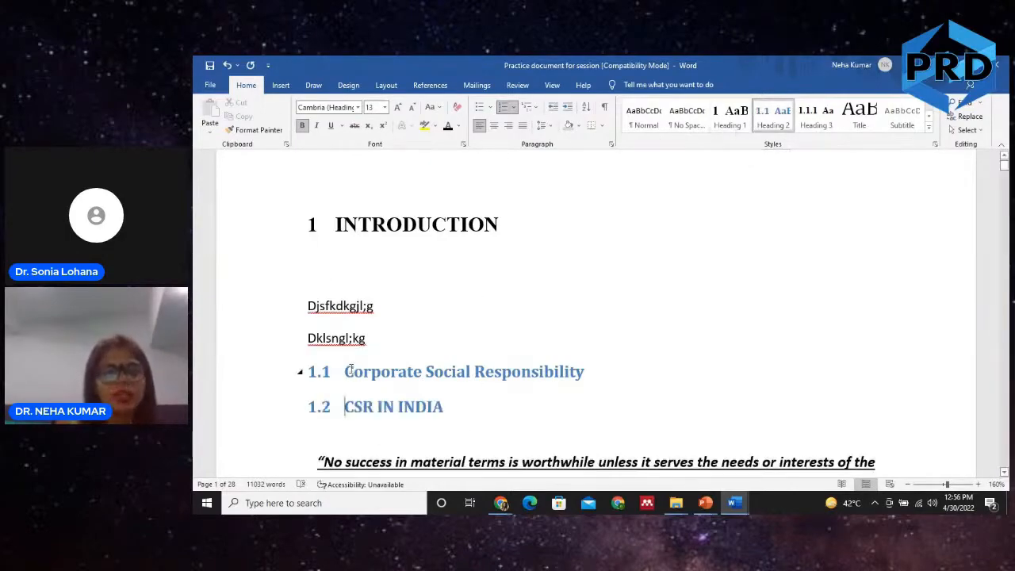
Modify the Heading 2 style to Times New Roman, 14 pt, with the Automatic font color
left_click_drag(350, 369, 594, 370)
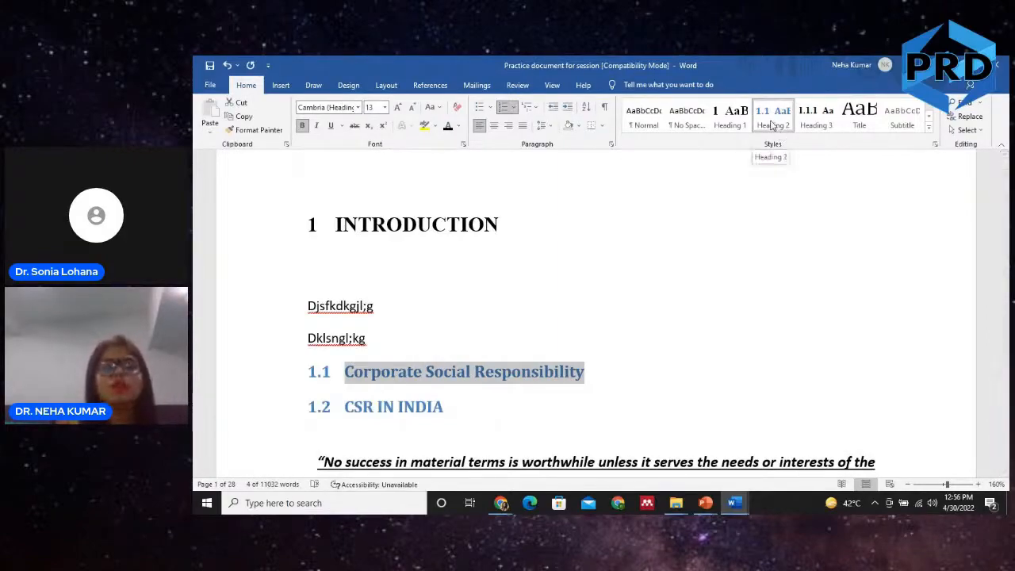
right_click(772, 125)
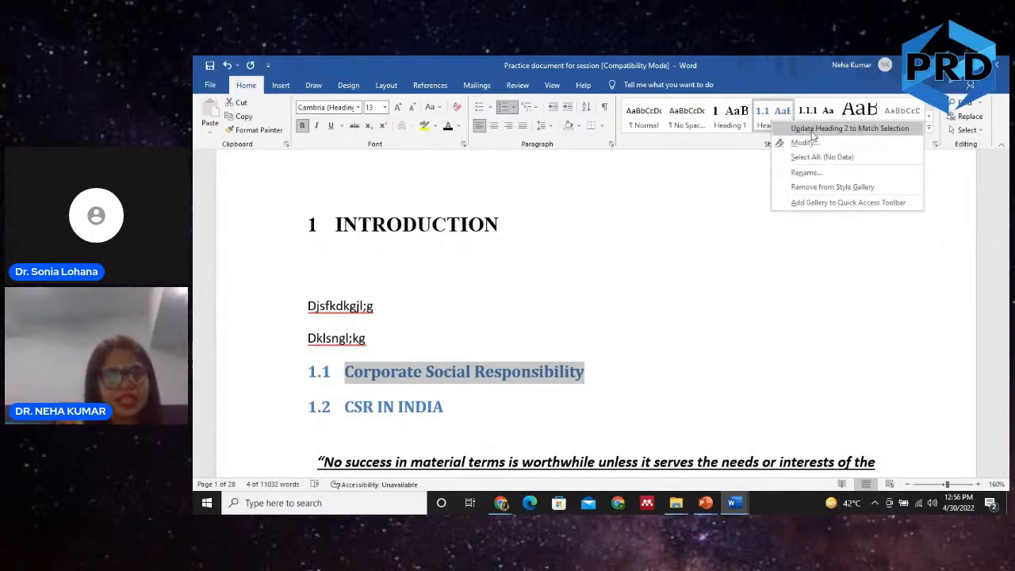
left_click(803, 143)
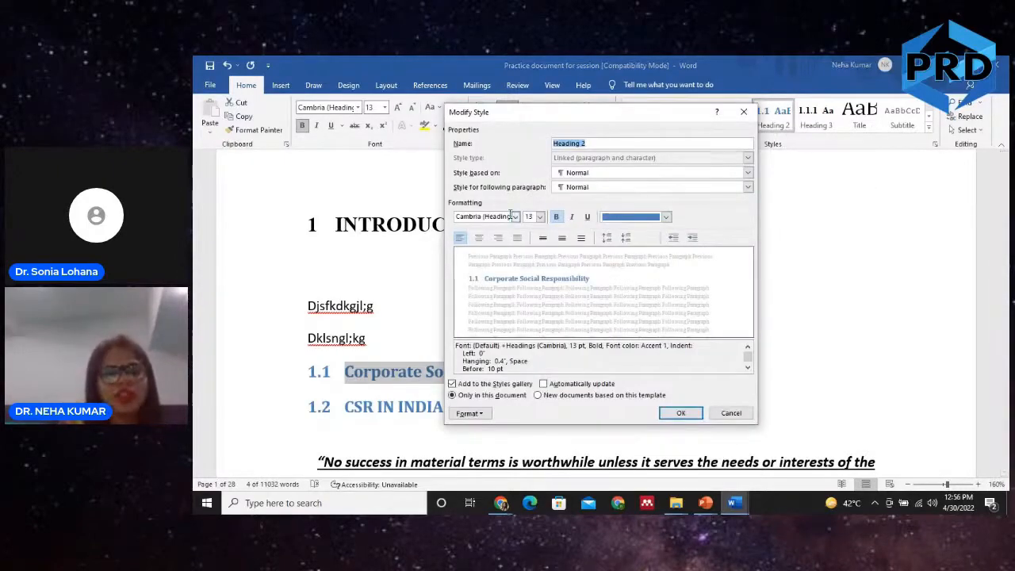
left_click(515, 216)
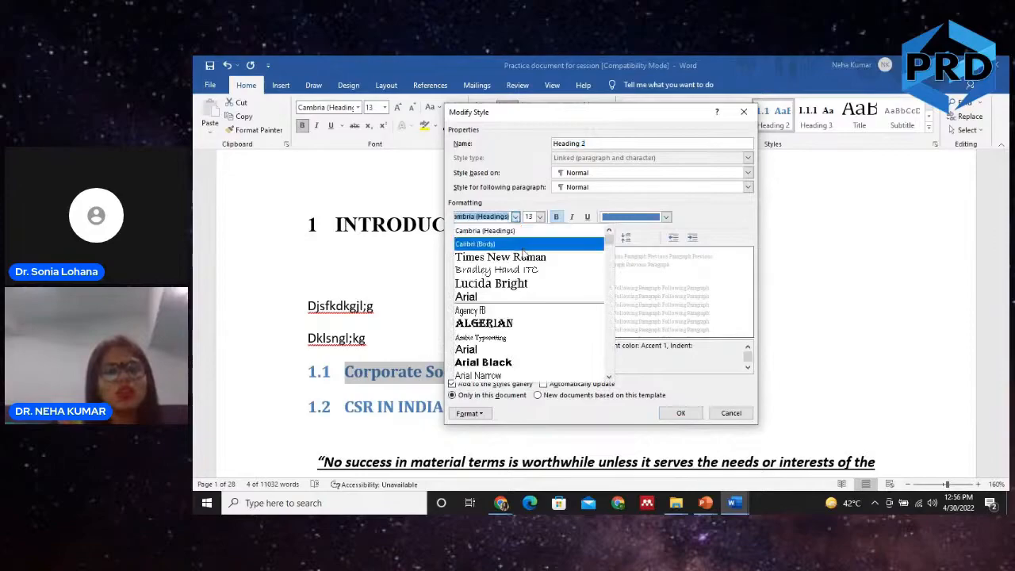
left_click(525, 257)
left_click(539, 216)
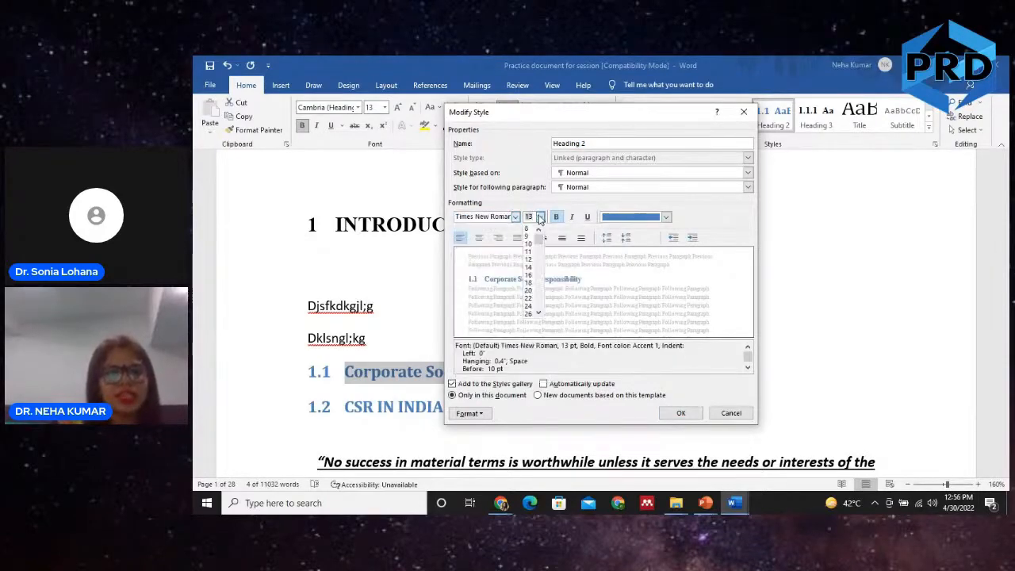
left_click(529, 267)
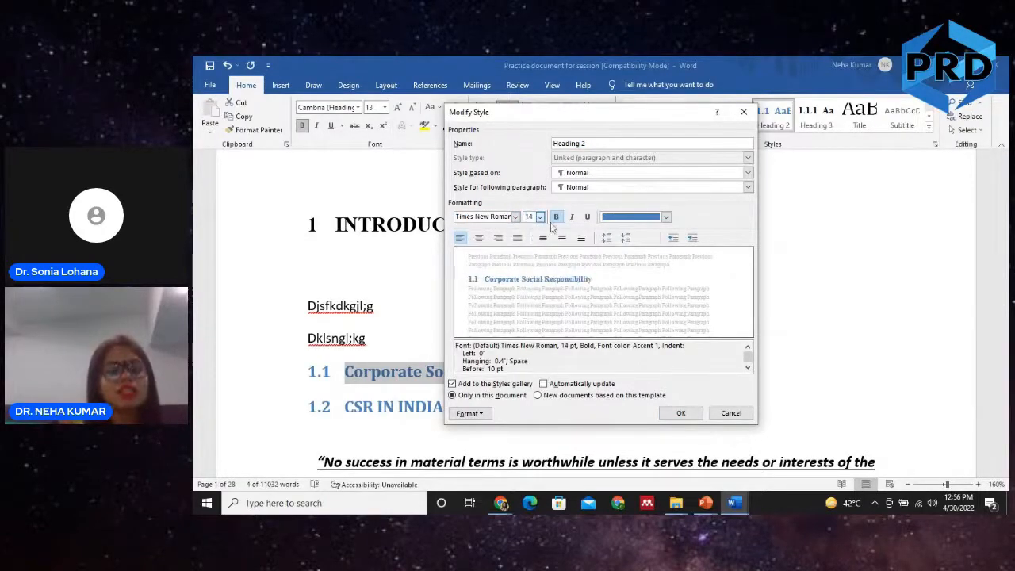
left_click(667, 219)
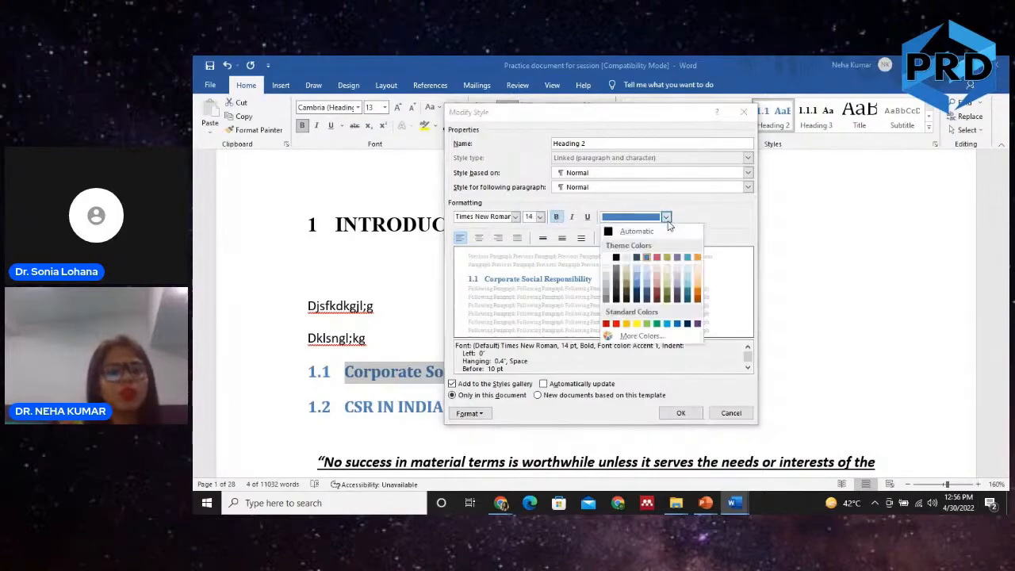
left_click(626, 229)
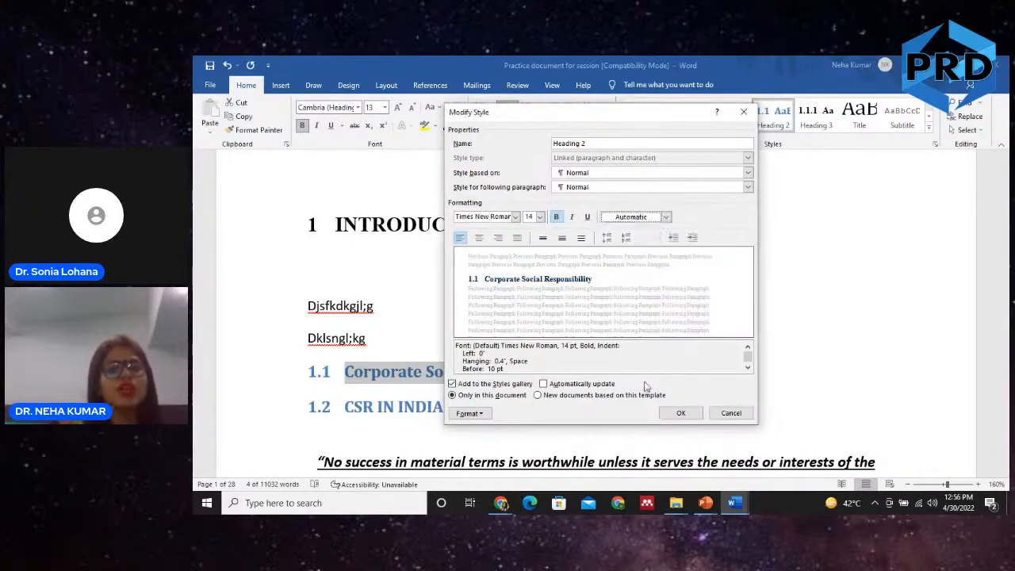
left_click(672, 412)
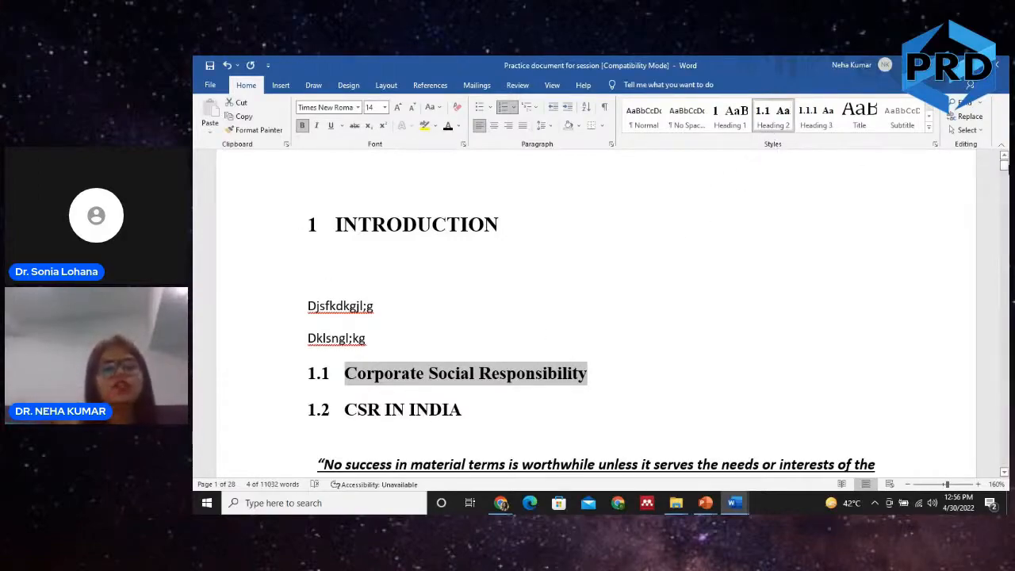
Apply the Heading 3 style to the "Emergence of CSR as an Independent concept" line and enlarge the document view to 170%
left_click(609, 372)
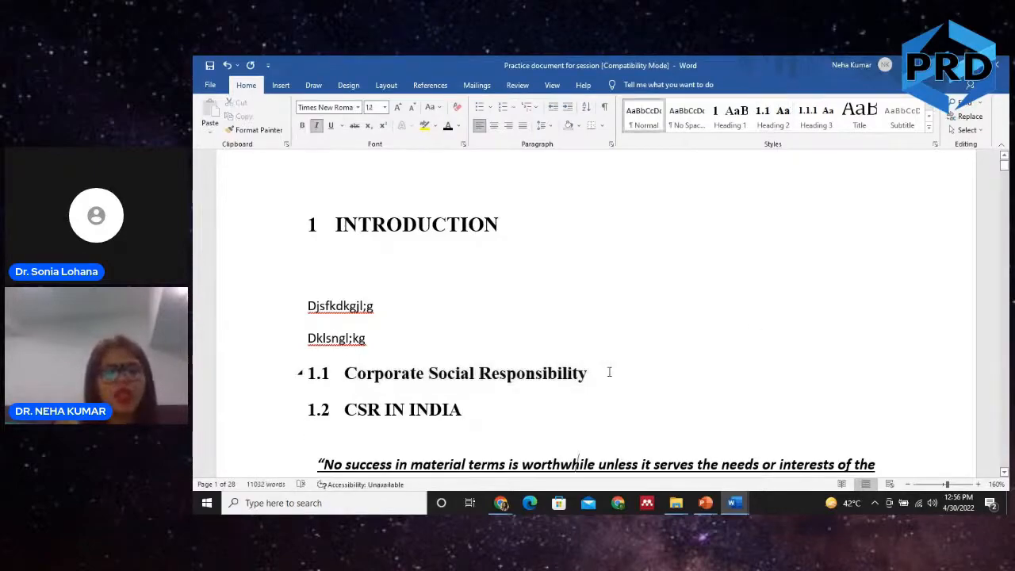
scroll(609, 372, "down", 5)
scroll(610, 372, "down", 15)
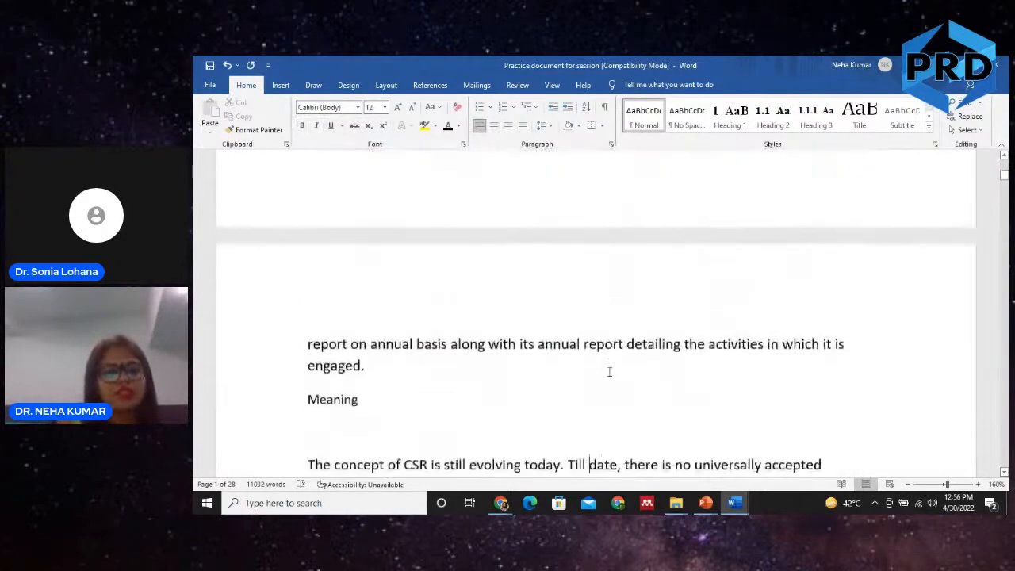
scroll(609, 372, "down", 3)
scroll(610, 372, "up", 10)
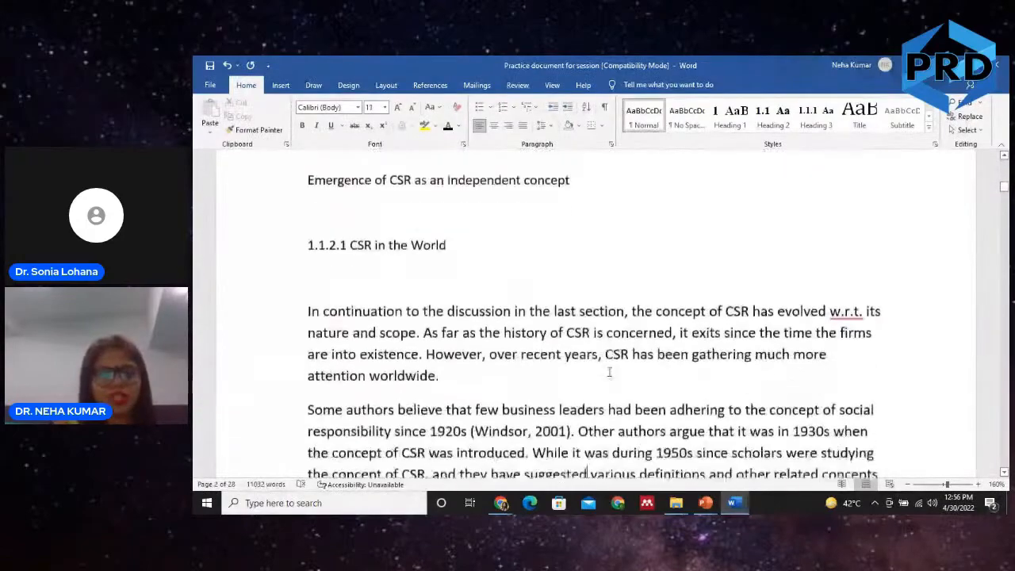
left_click(330, 184)
key("Up")
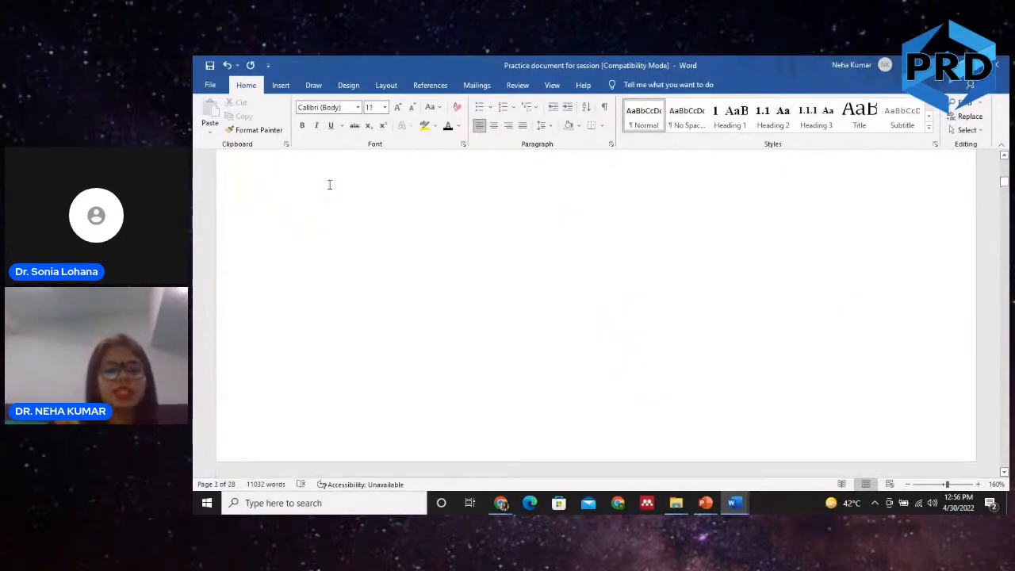
key("Page_Up")
key("Page_Down")
key("Page_Down")
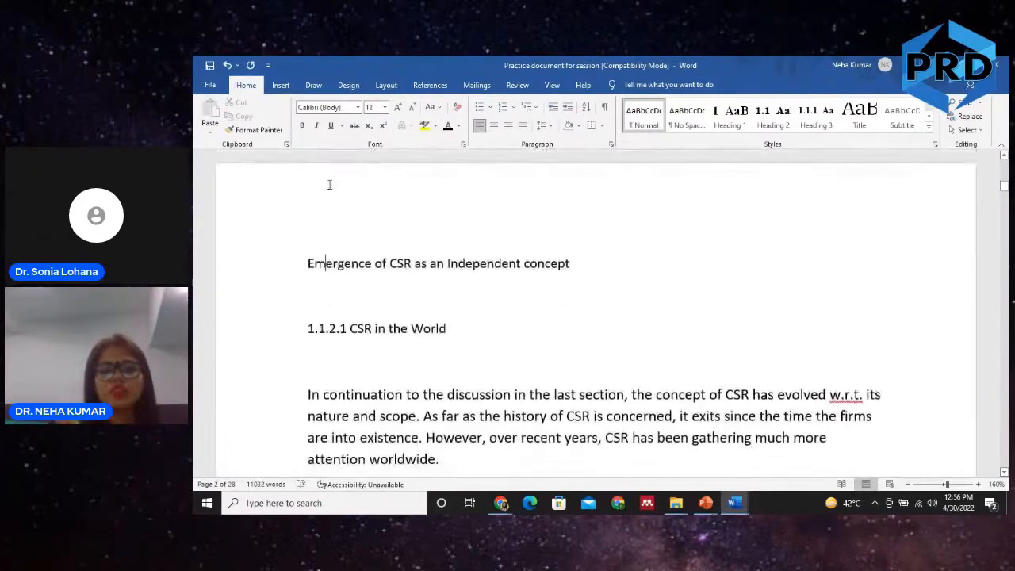
left_click(978, 485)
left_click(302, 264)
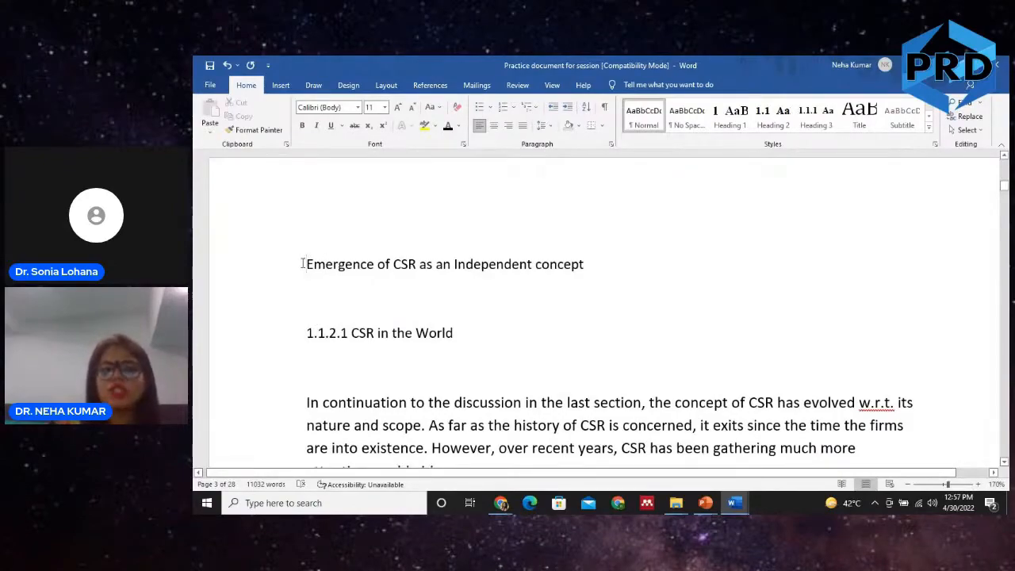
left_click(814, 127)
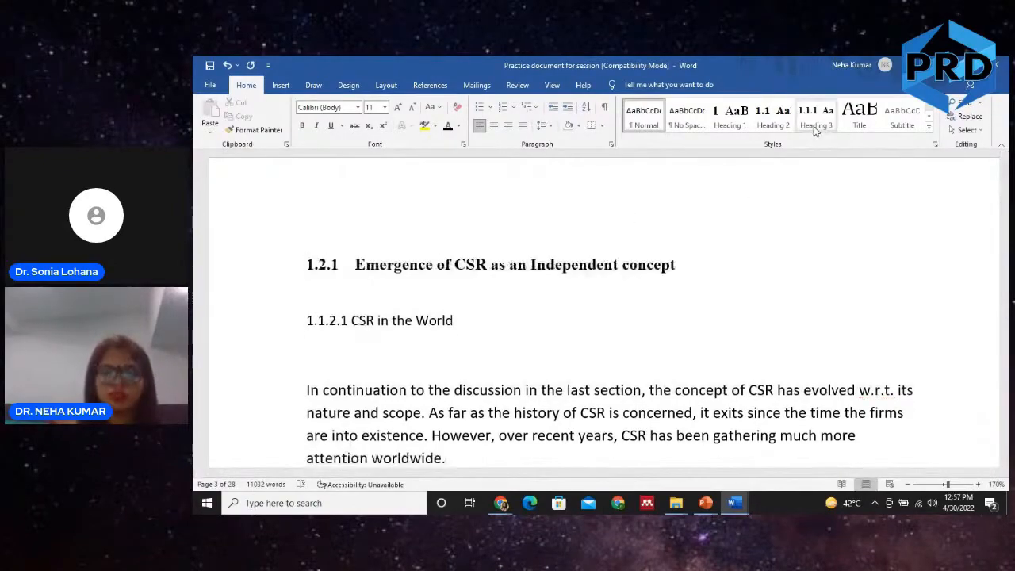
left_click(814, 126)
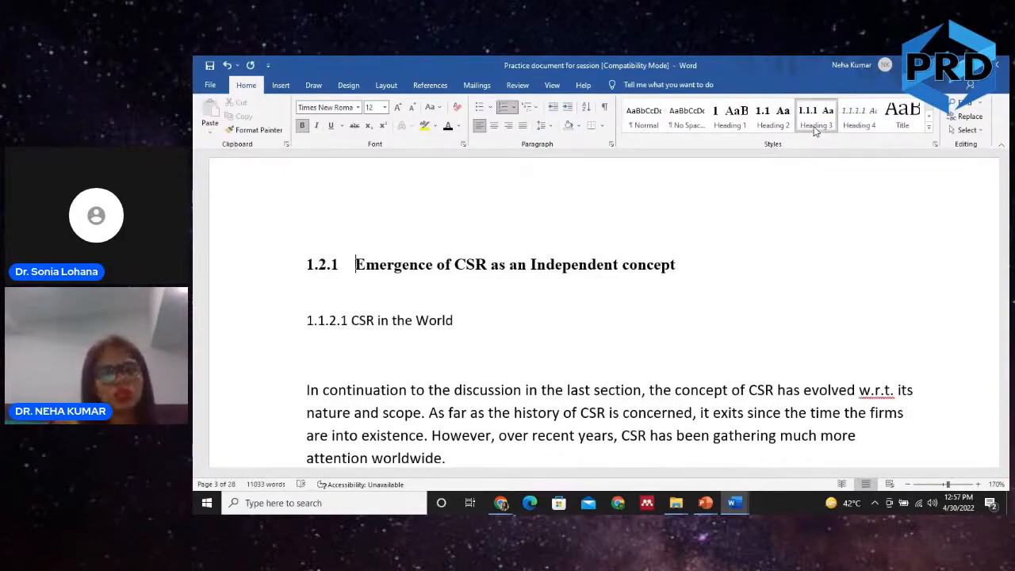
Show the Navigation pane and use it to jump to the Emergence of CSR, CSR IN INDIA, Corporate Social Responsibility and INTRODUCTION headings
left_click(552, 87)
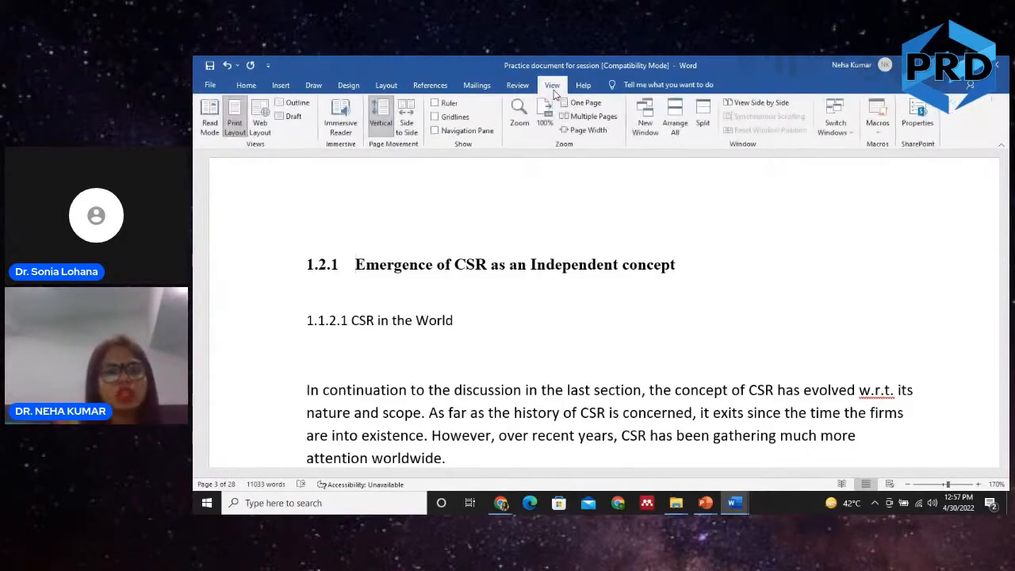
left_click(474, 133)
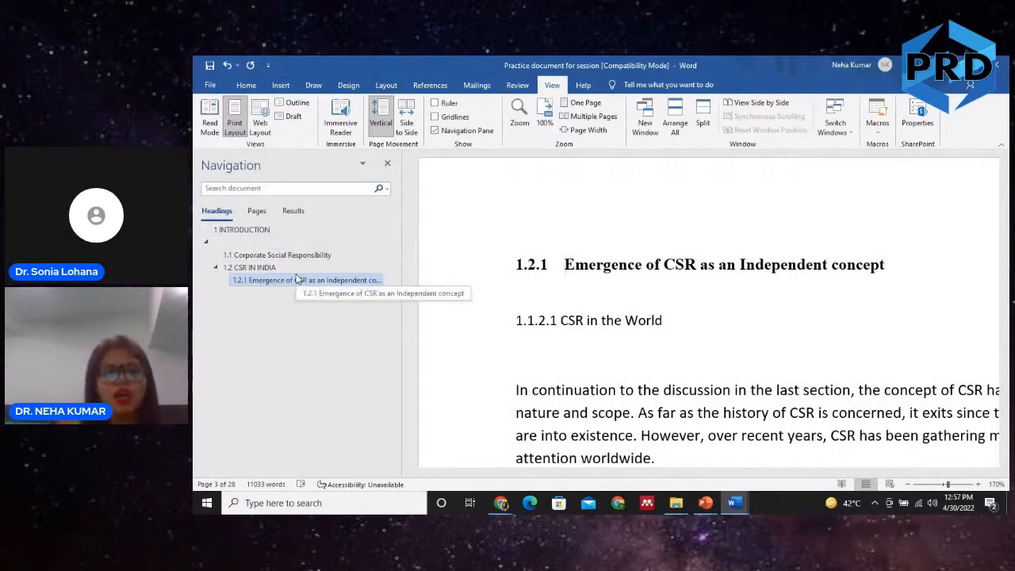
left_click(296, 279)
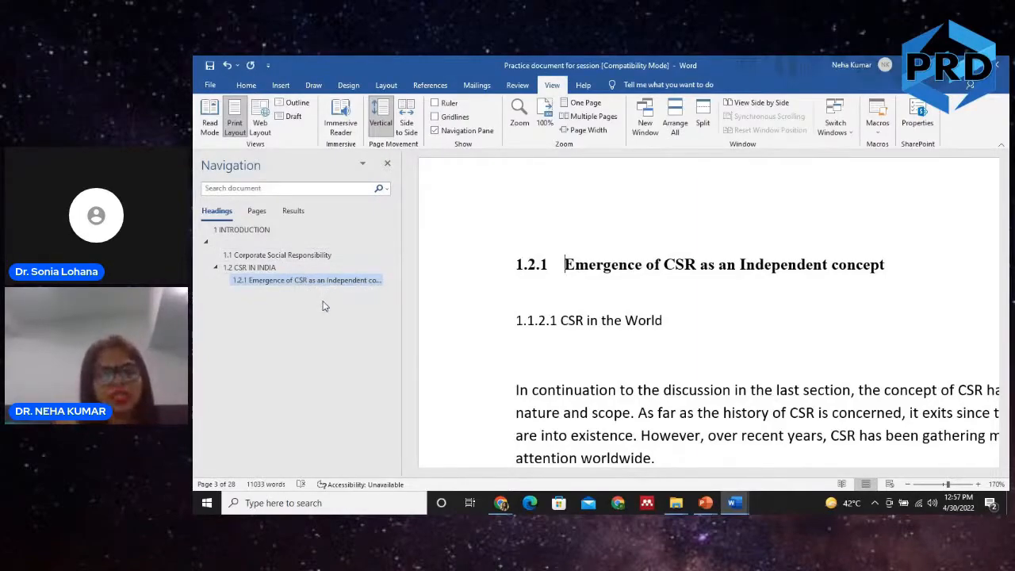
left_click(262, 269)
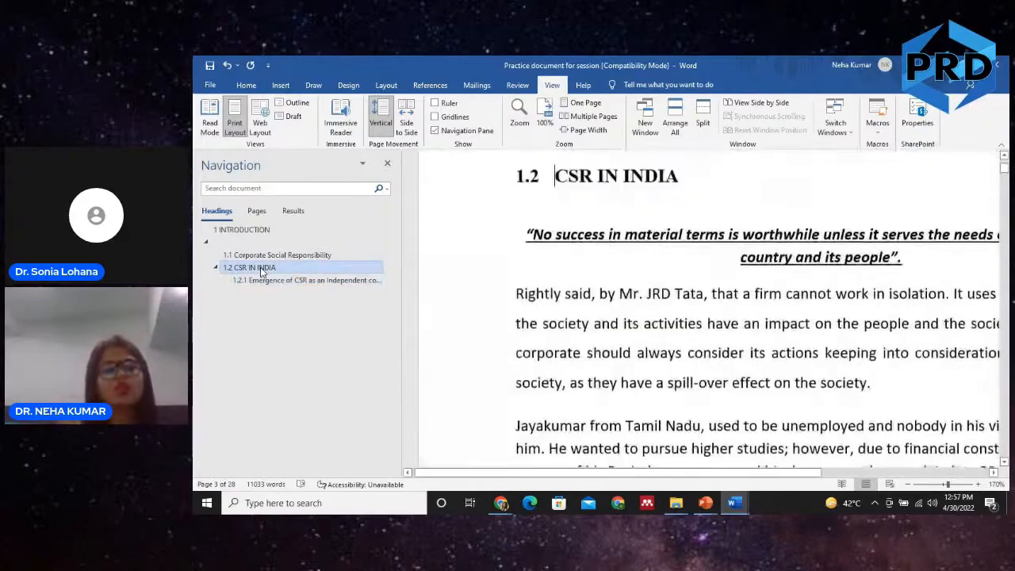
left_click(260, 257)
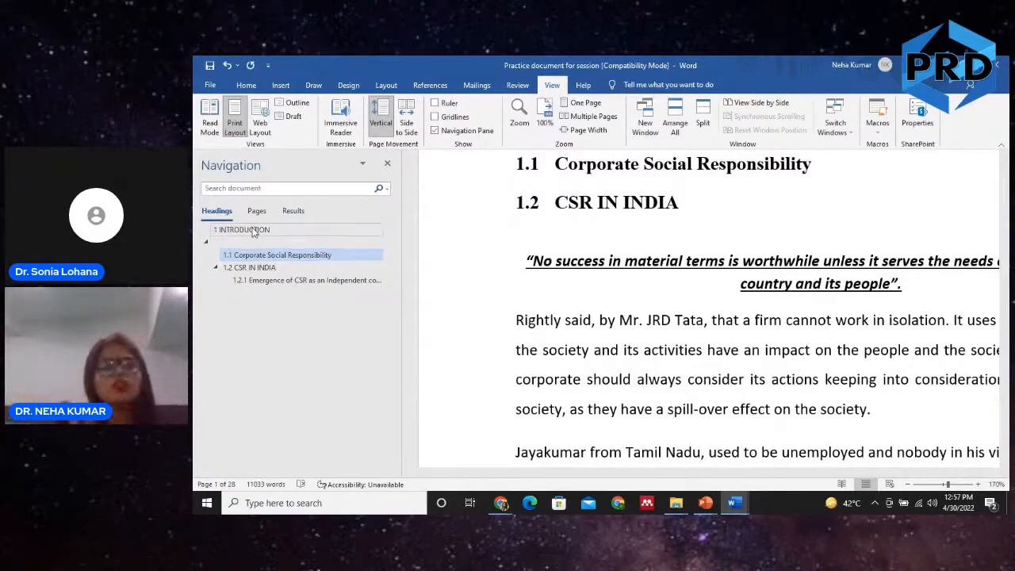
left_click(252, 229)
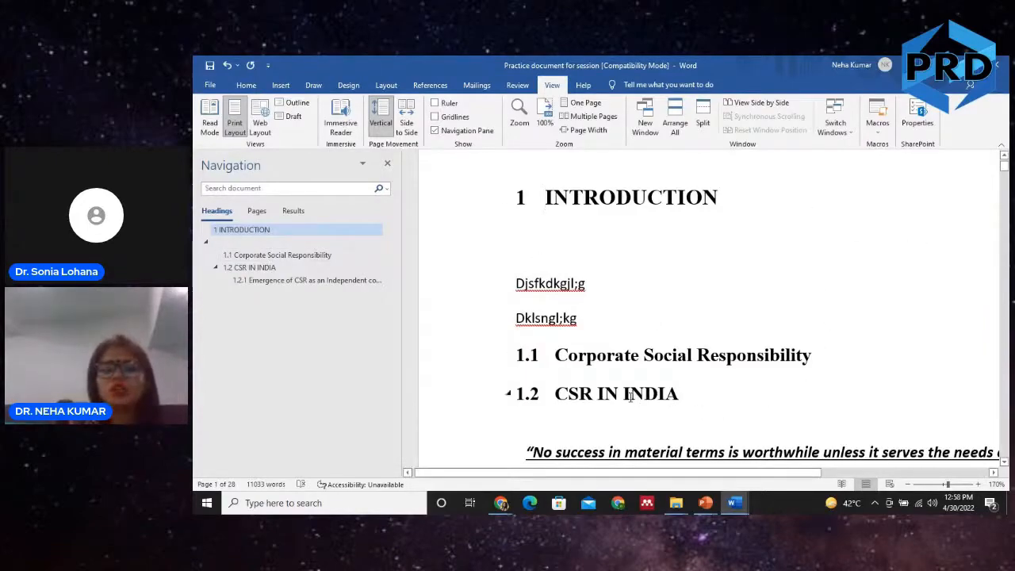
Remove the typed number from the "CSR in the World" line and apply the Heading 1 style to it
scroll(707, 390, "down", 20)
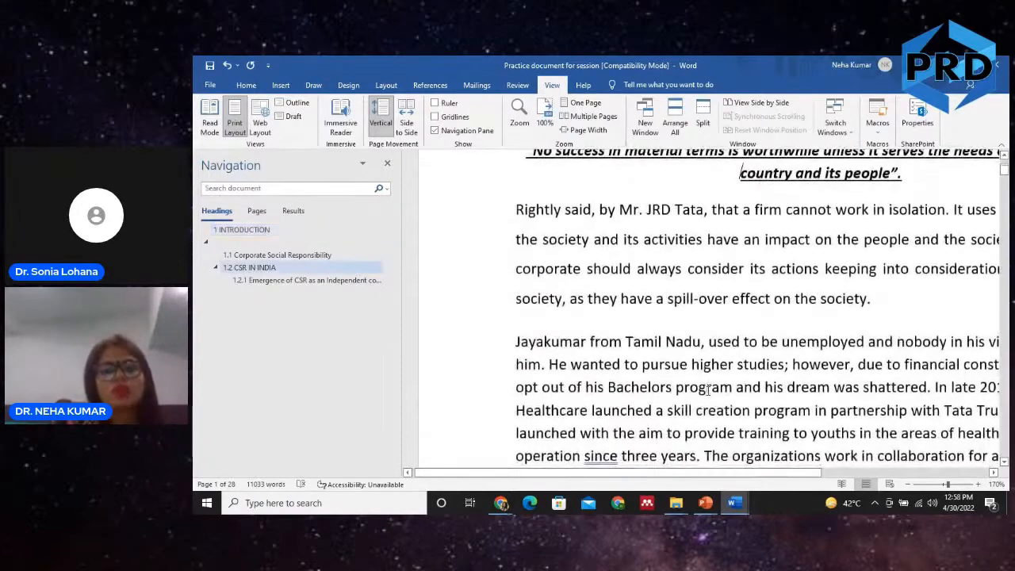
scroll(707, 390, "down", 10)
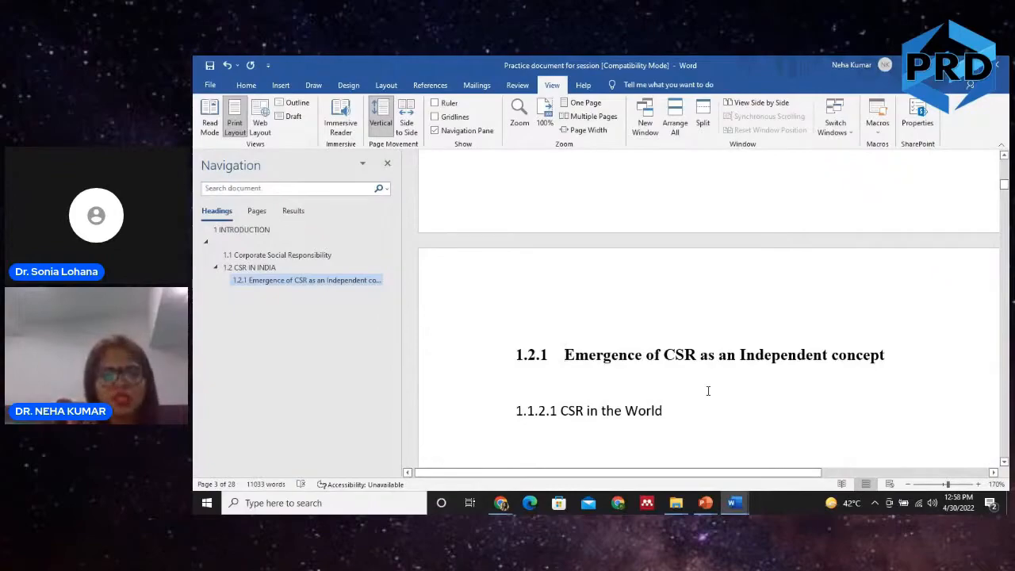
left_click(245, 87)
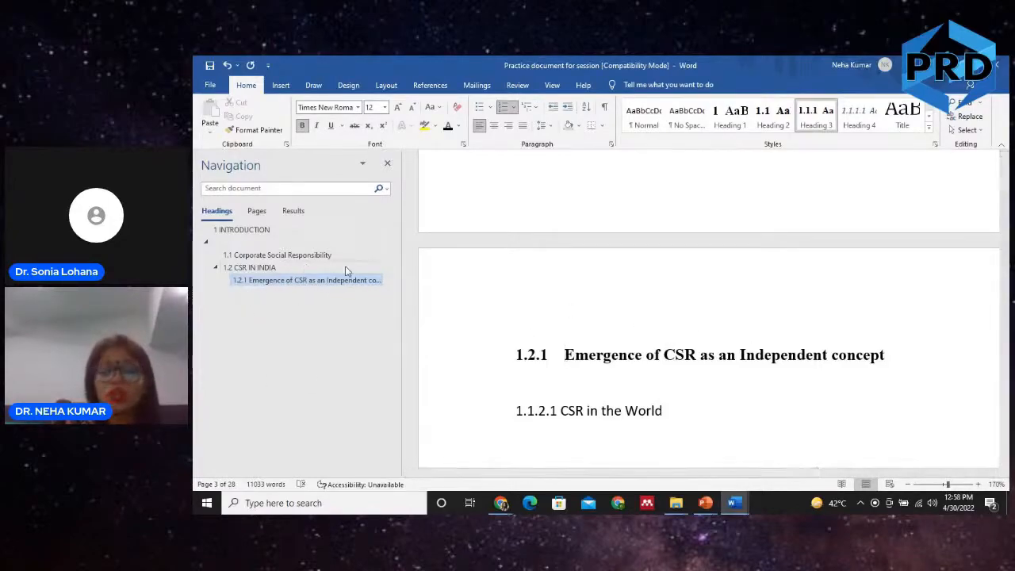
left_click(559, 411)
key("BackSpace")
key("BackSpace")
key("BackSpace")
key("BackSpace")
key("BackSpace")
key("BackSpace")
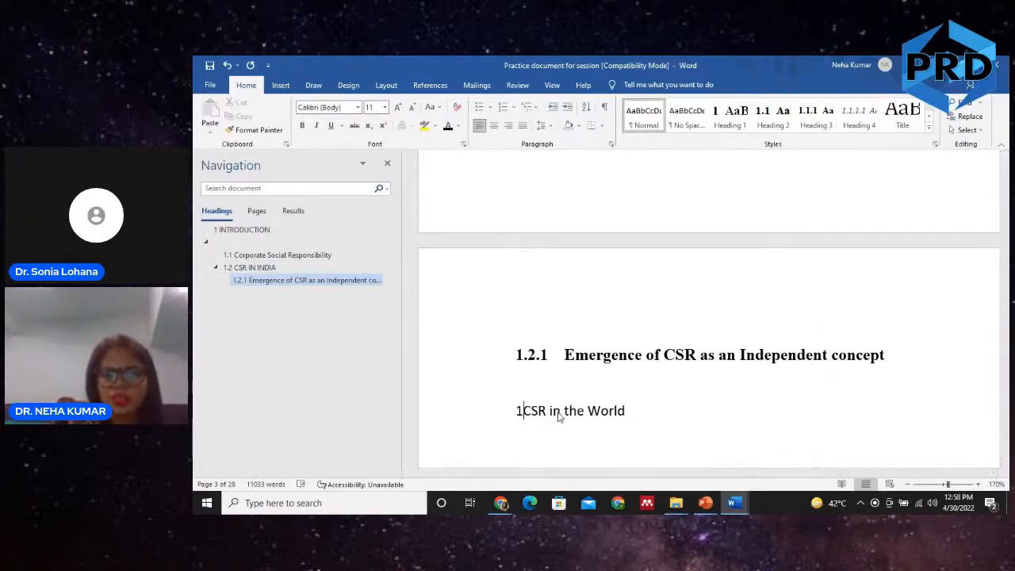
key("BackSpace")
left_click(730, 118)
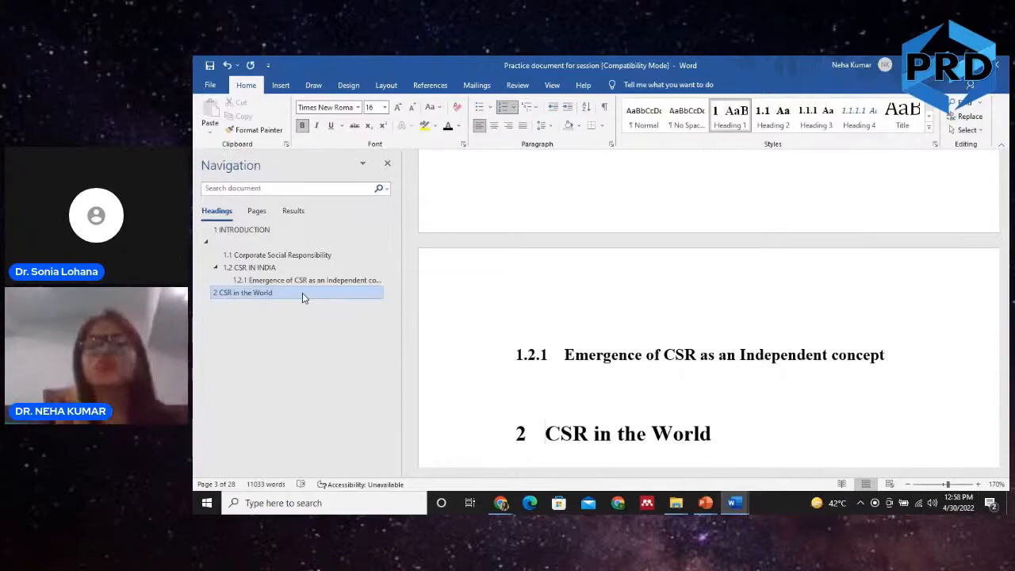
Move the CSR in the World section between Corporate Social Responsibility and CSR IN INDIA in the heading outline and apply Heading 2 to its title
left_click_drag(302, 292, 292, 243)
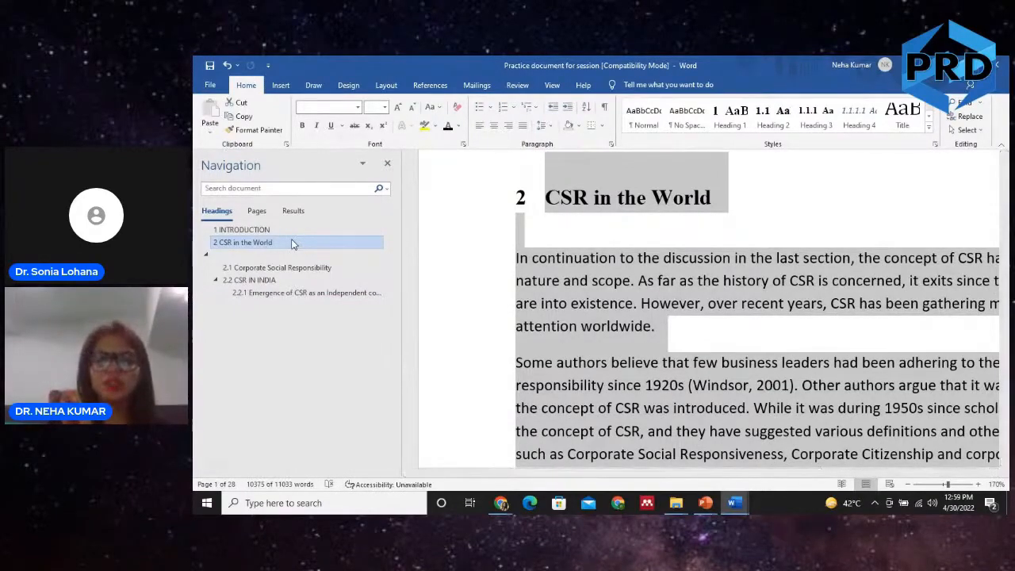
left_click_drag(292, 244, 297, 268)
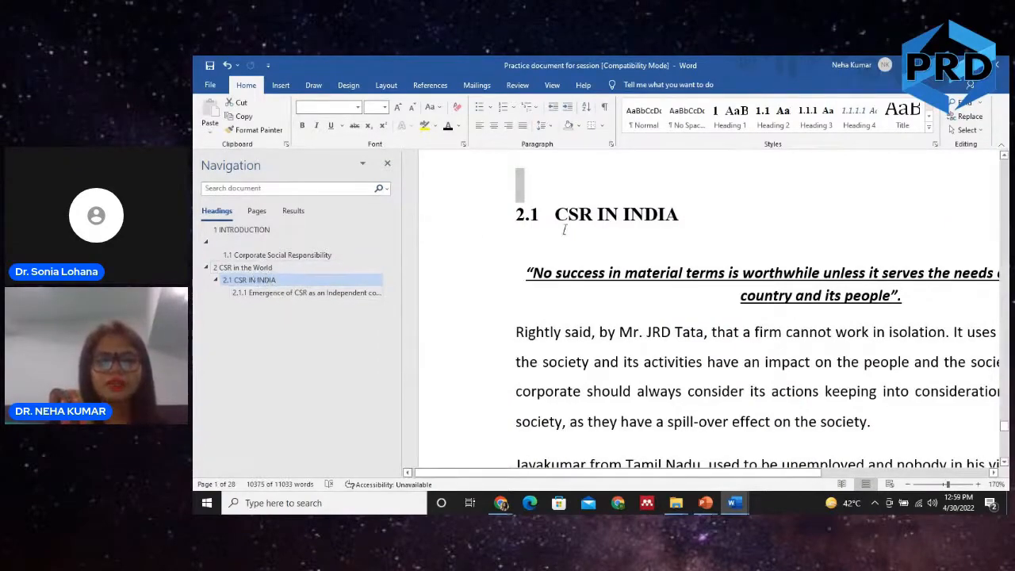
double_click(262, 272)
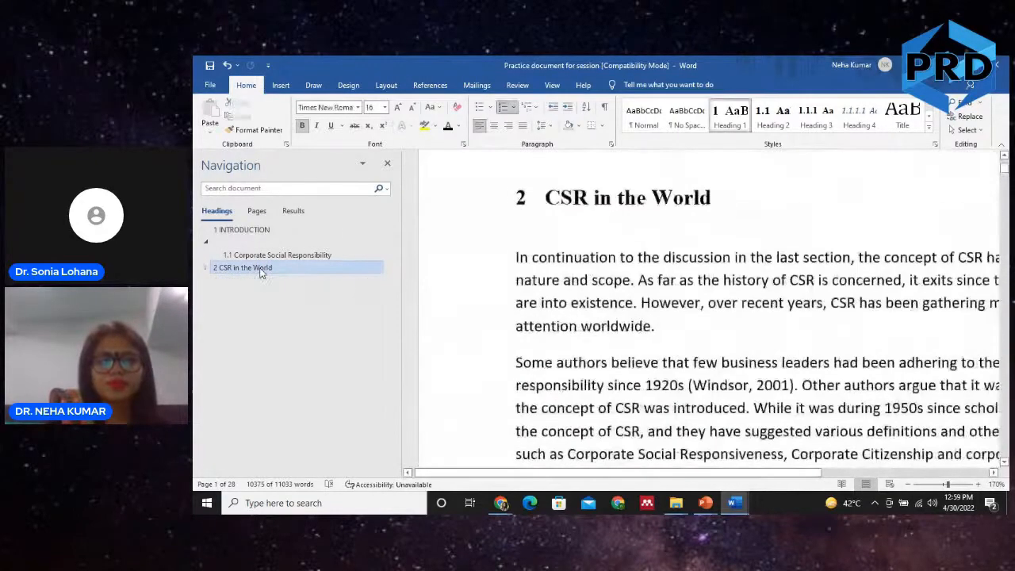
left_click(206, 268)
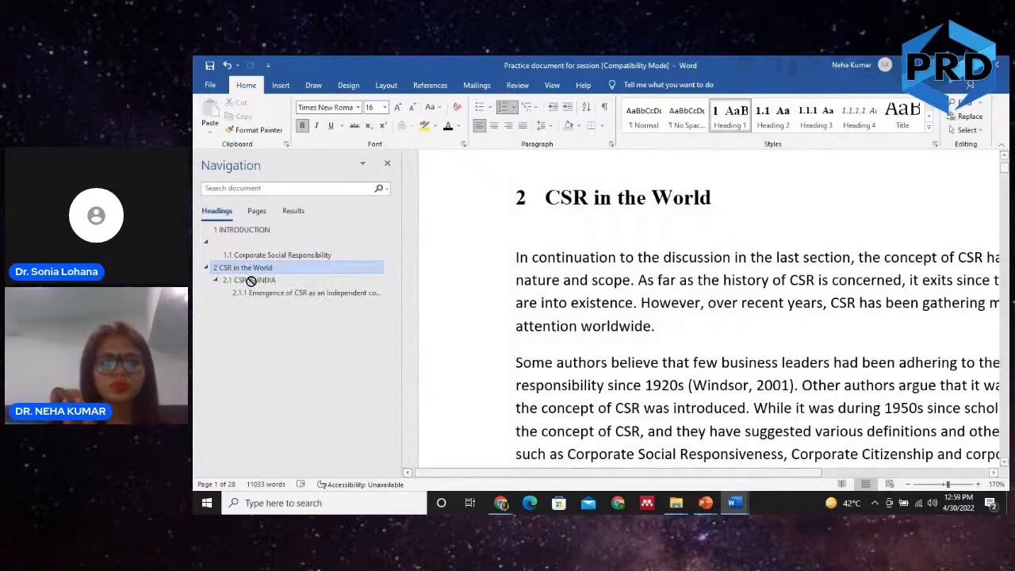
left_click(776, 117)
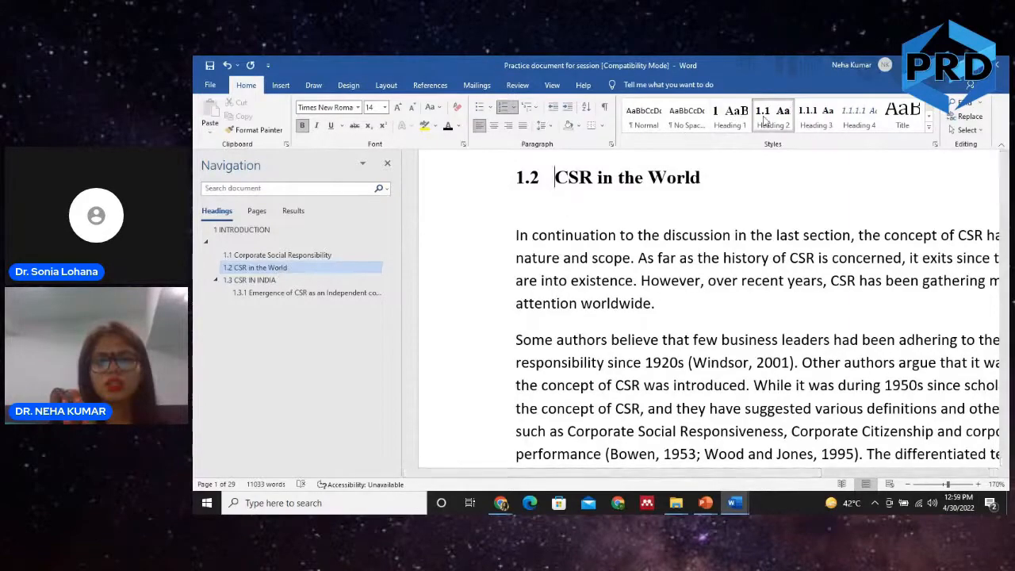
Copy the yearly total and average CSR expenditure table from the Figures & Tables document into the practice document, after the paragraph ending "the society in large."
left_click(598, 258)
key("Page_Down")
key("Page_Down")
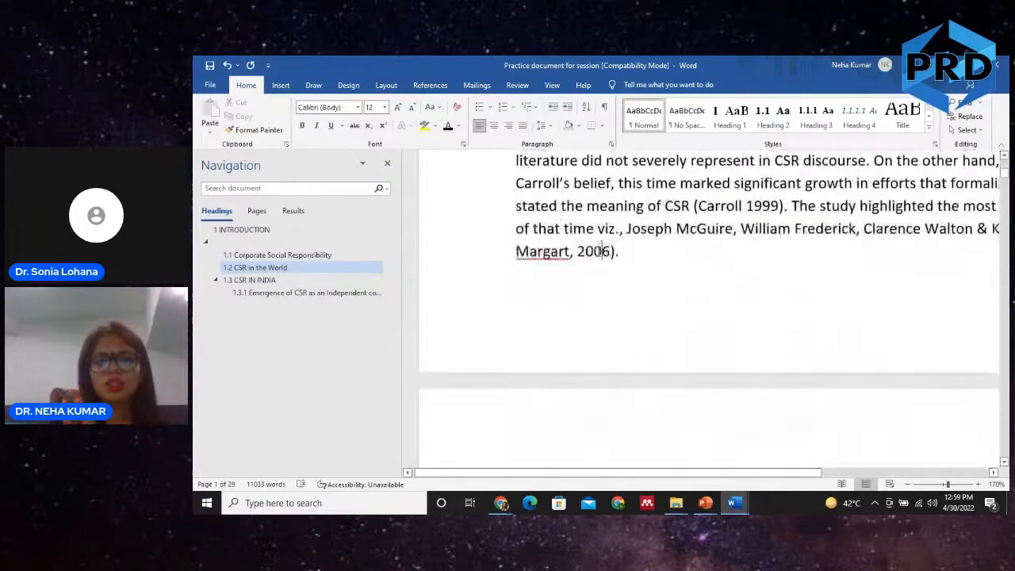
key("Page_Down")
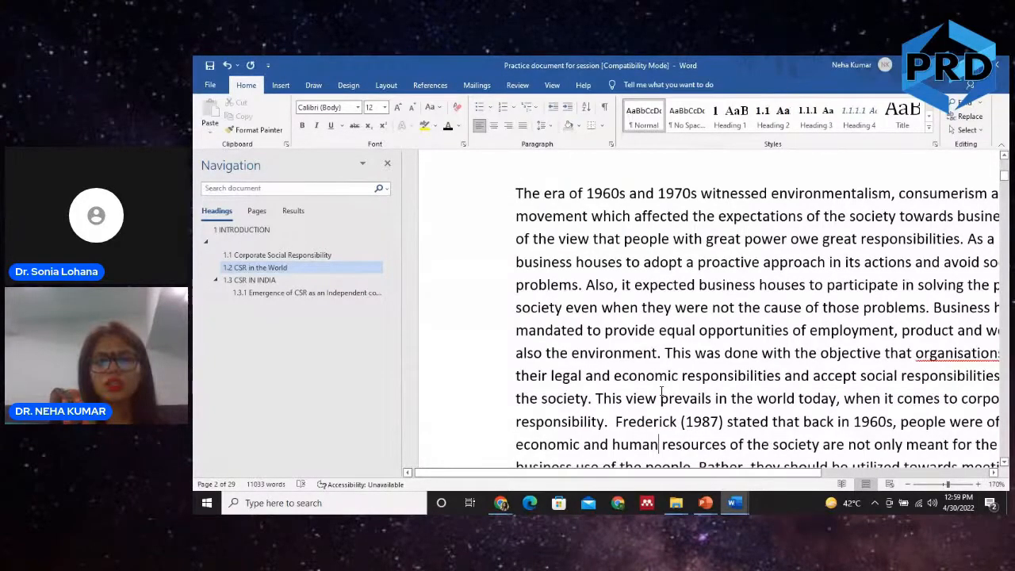
key("Page_Down")
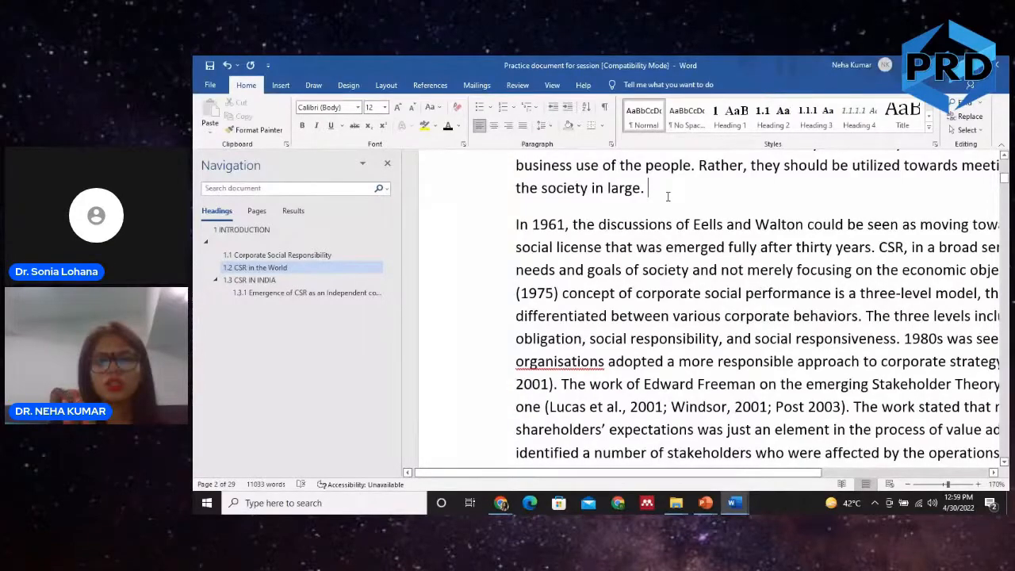
key("alt+Tab")
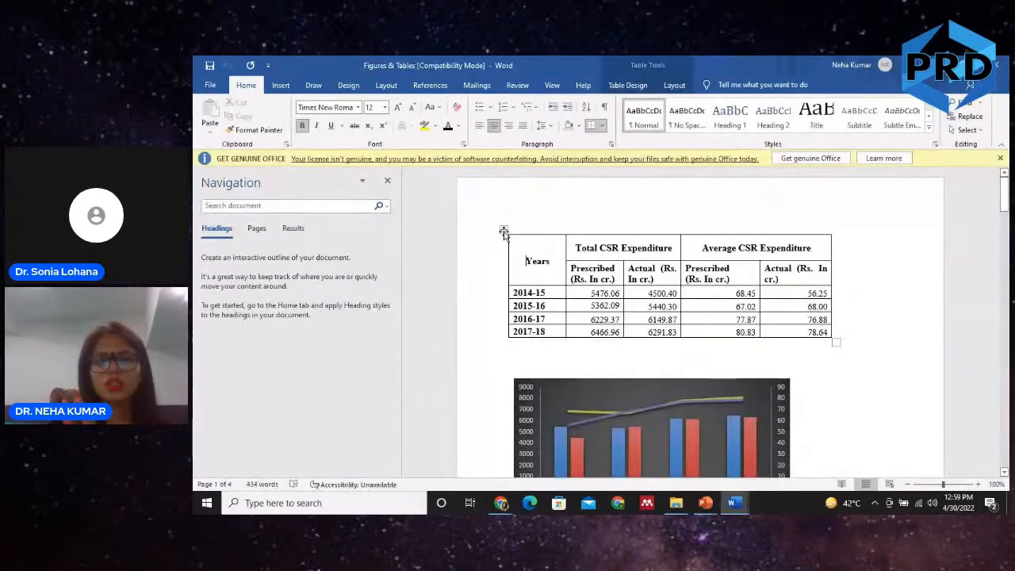
left_click(503, 230)
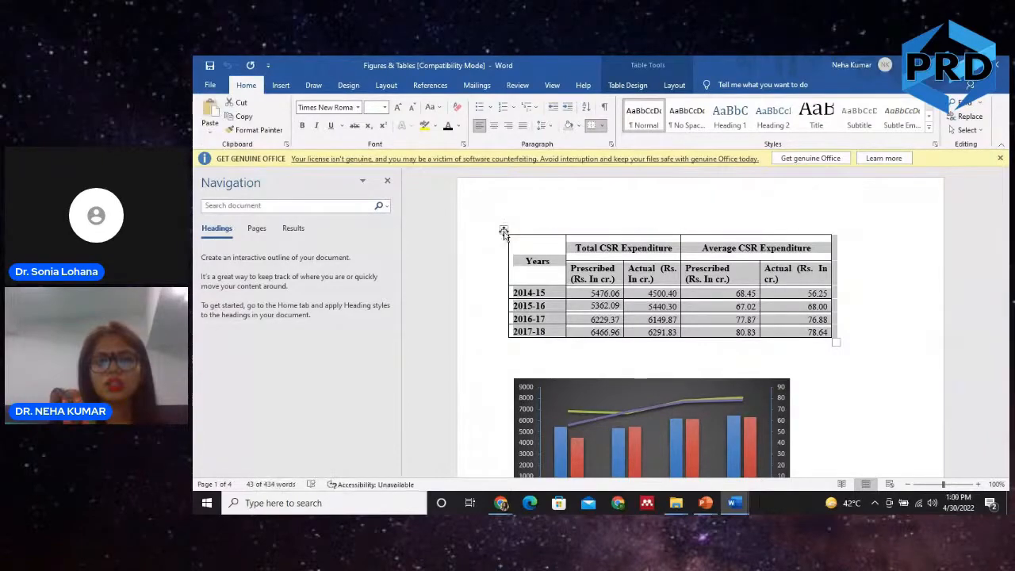
key("alt+Tab")
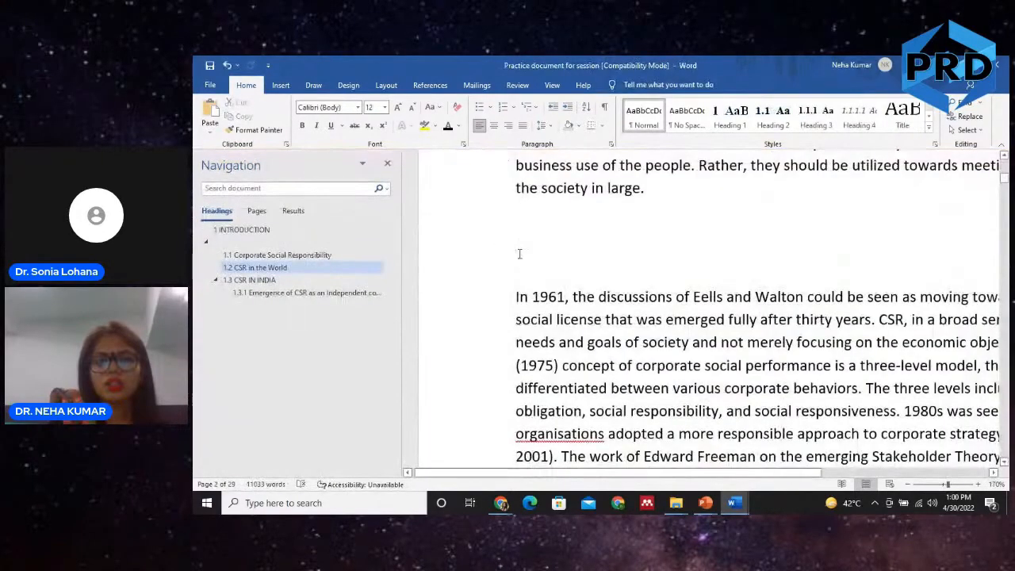
key("ctrl+v")
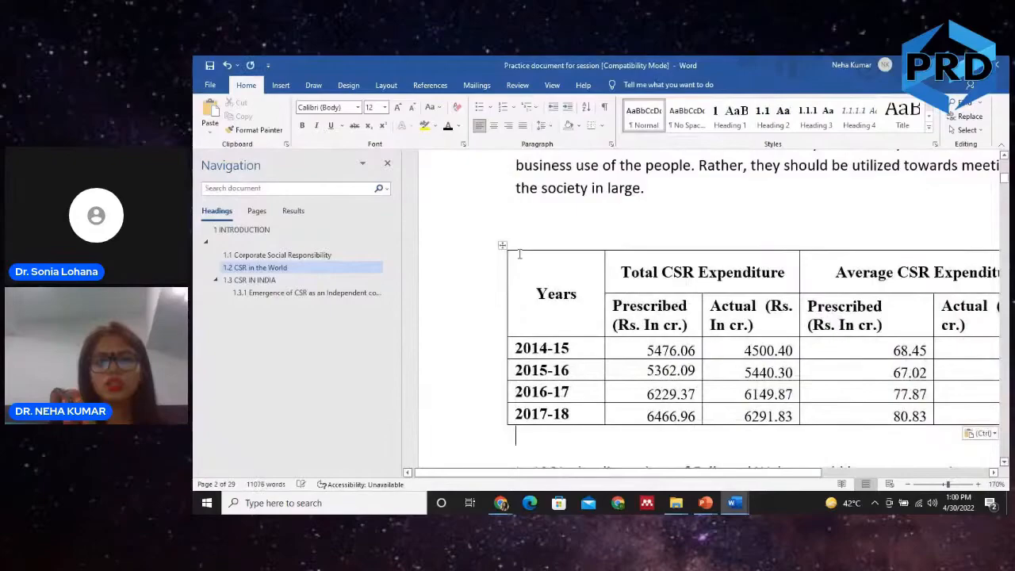
left_click(910, 485)
left_click(911, 485)
left_click(911, 486)
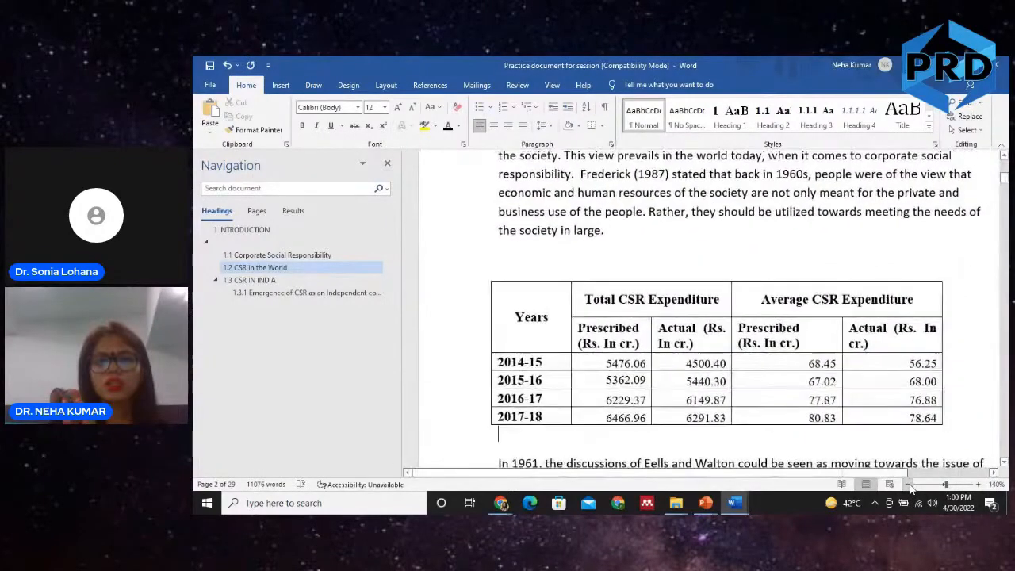
left_click(911, 485)
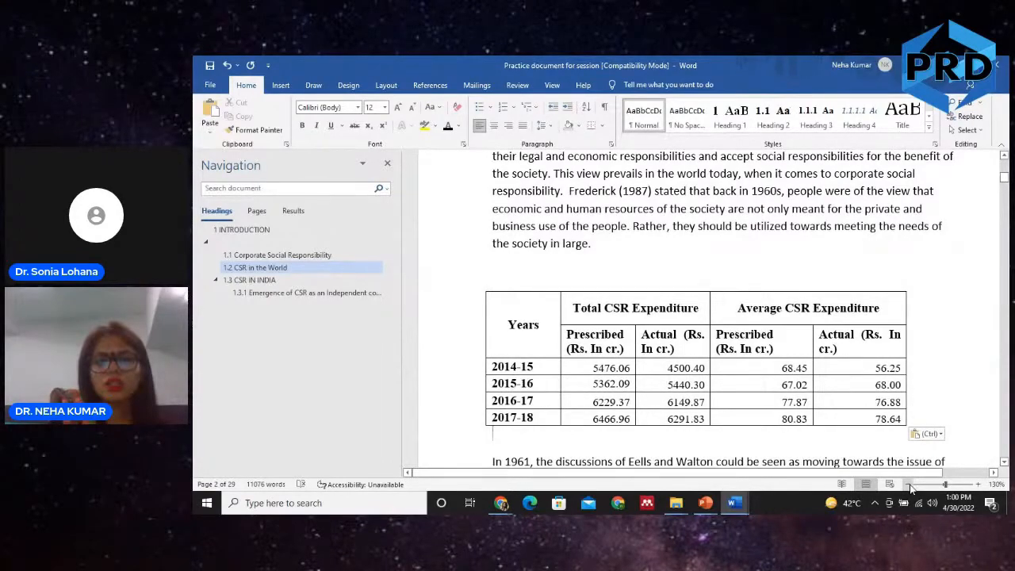
Copy the sector-wise PE and AE table from Figures & Tables and paste it below the yearly expenditure table, leaving blank lines between them
key("alt+Tab")
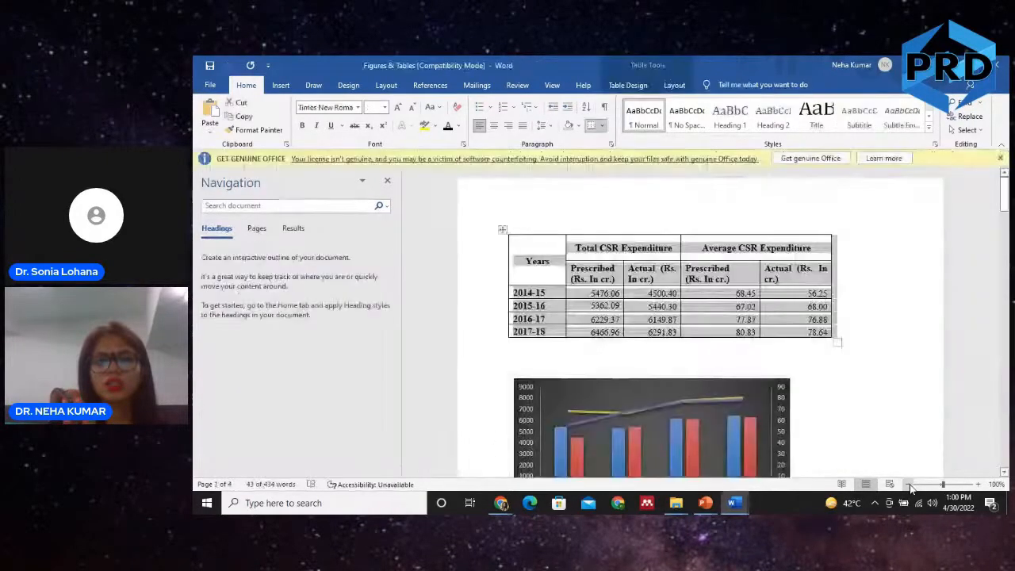
scroll(833, 326, "down", 10)
scroll(833, 326, "up", 3)
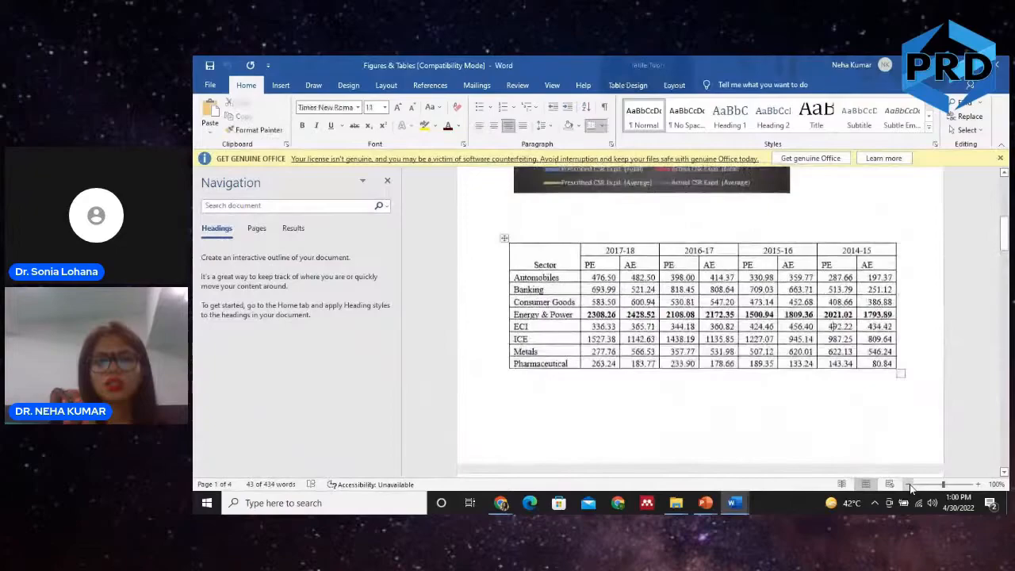
left_click(504, 241)
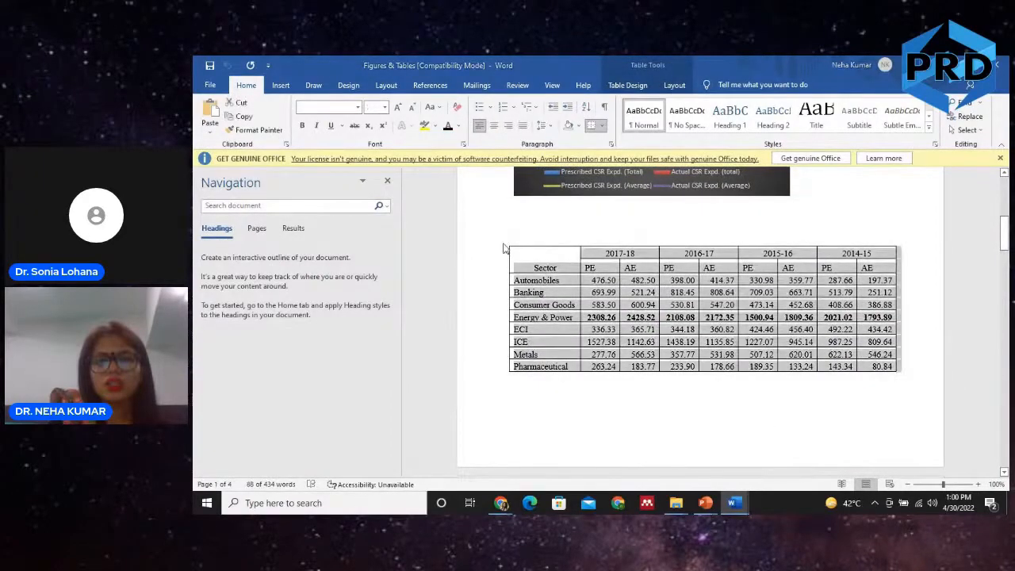
key("alt+Tab")
key("Return")
key("Return")
key("Return")
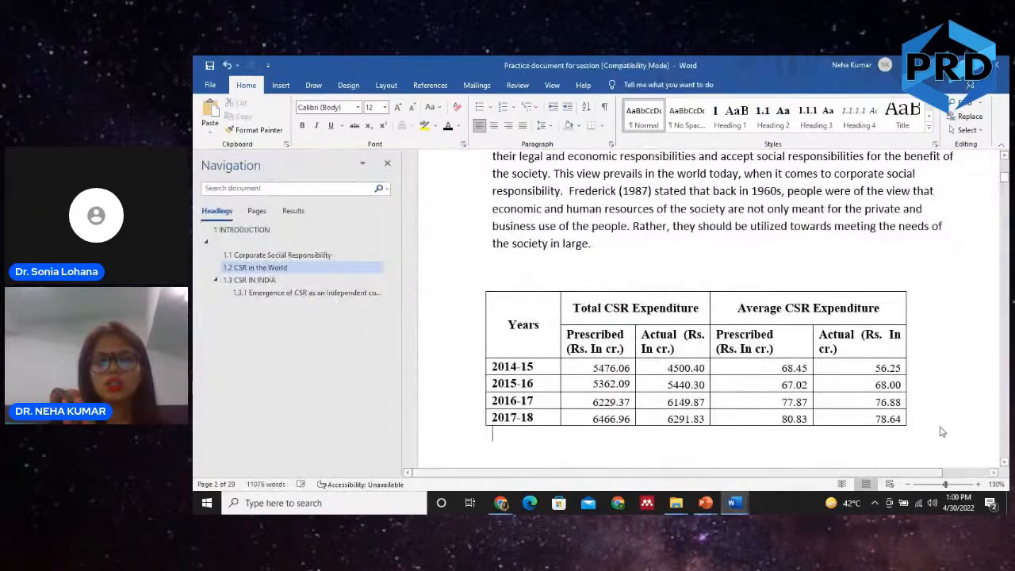
key("ctrl+v")
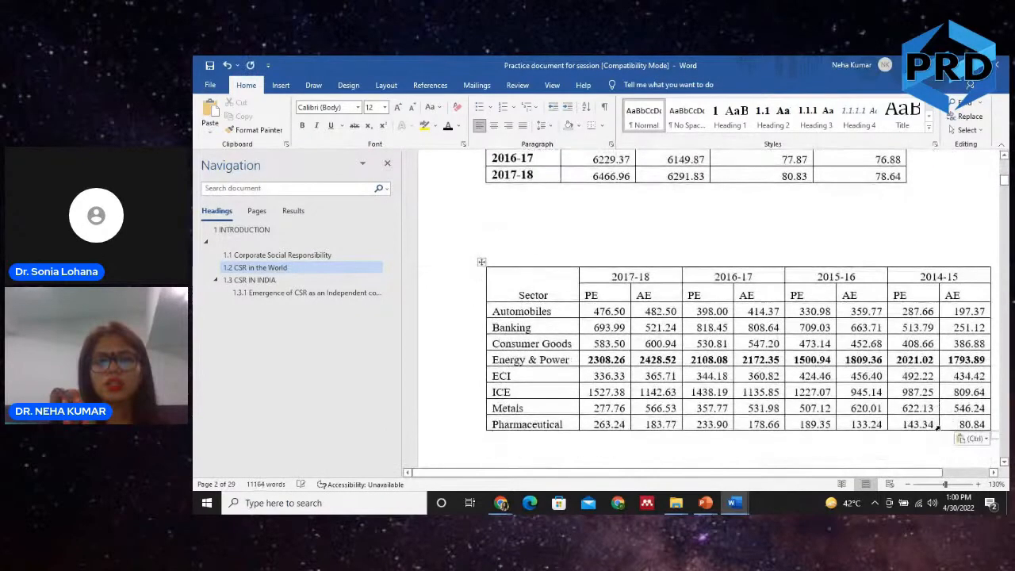
Set the practice document's page margins to the Wide preset, with 1" top and bottom and 2" left and right
left_click(384, 87)
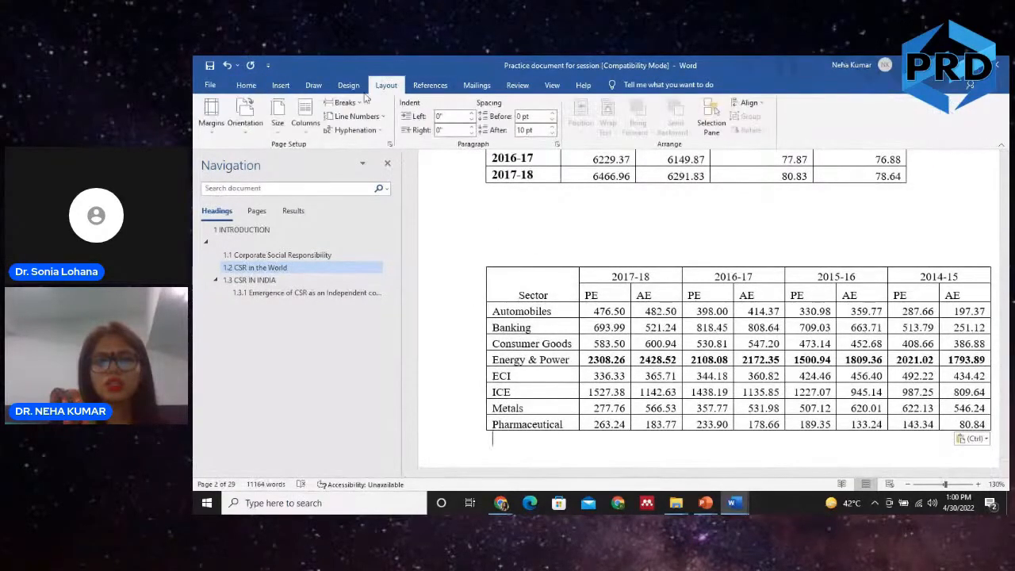
left_click(211, 112)
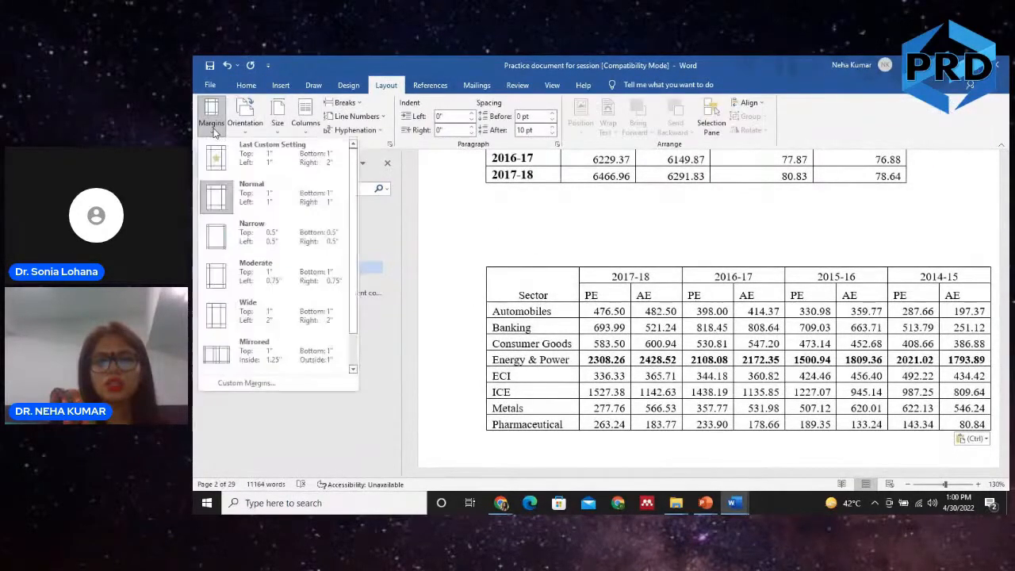
left_click(252, 315)
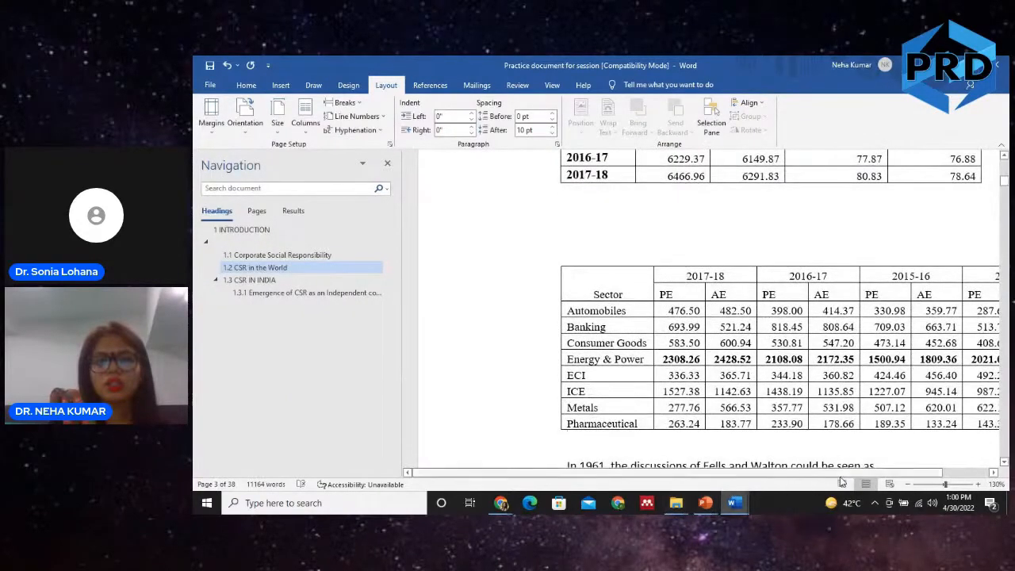
left_click_drag(848, 475, 1004, 479)
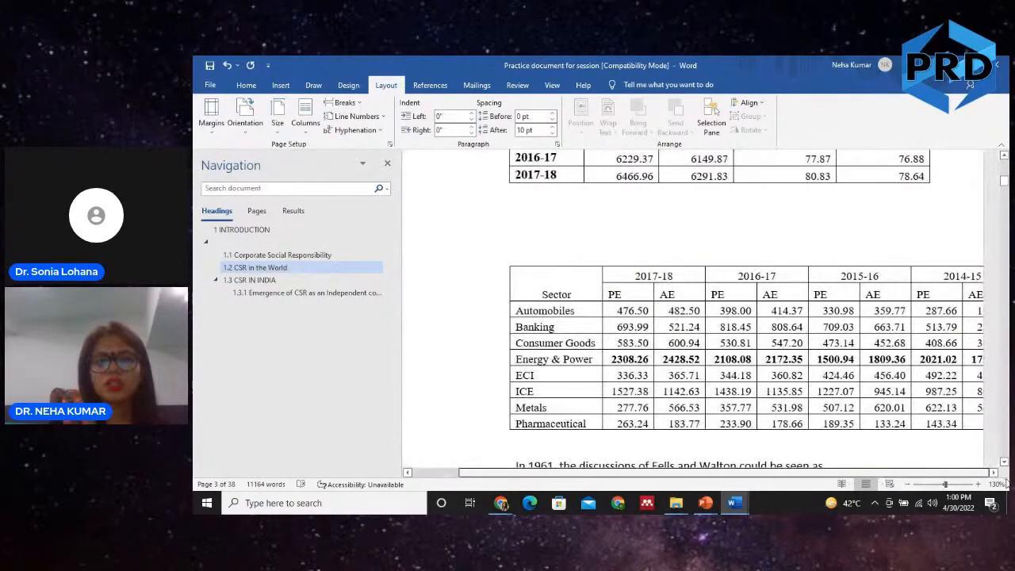
Select the whole sector-wise table and resize it to the page margins with AutoFit Window
left_click(900, 405)
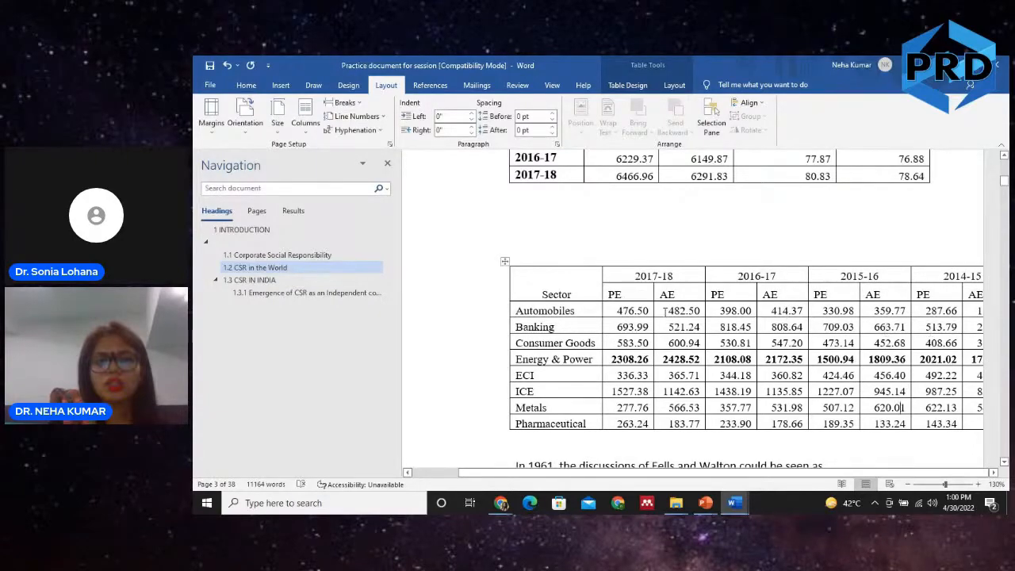
left_click(504, 263)
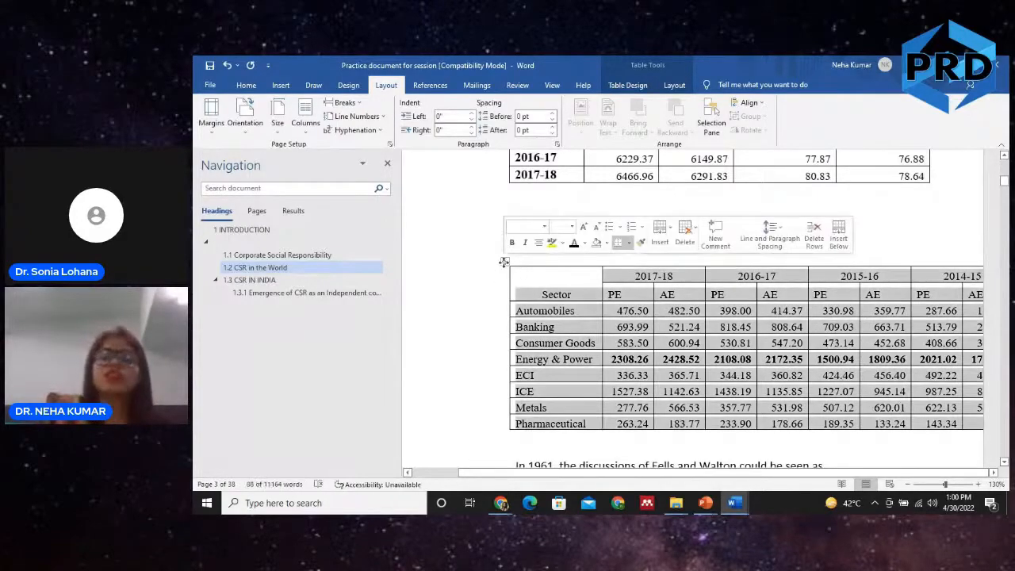
left_click(673, 86)
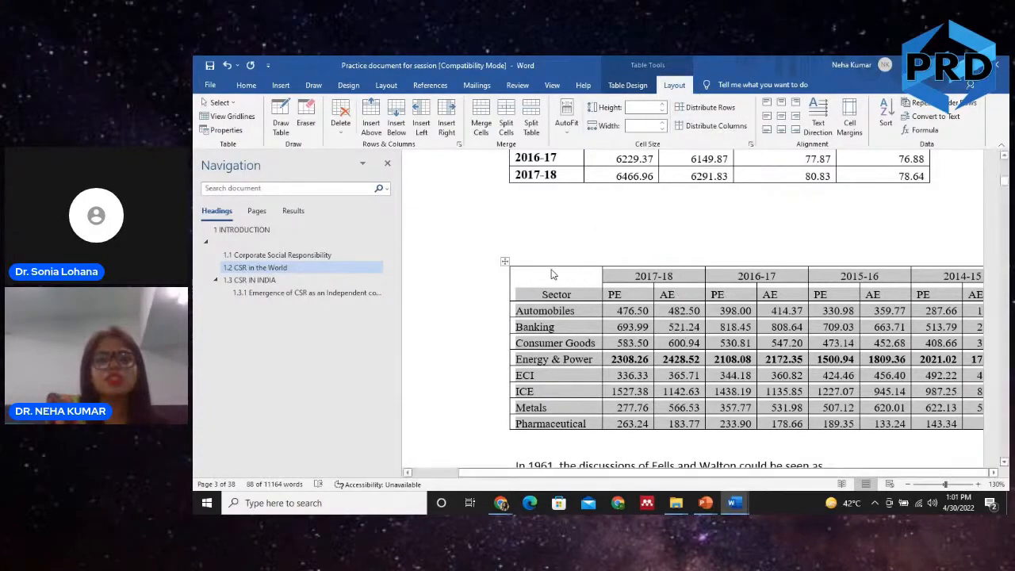
left_click(570, 129)
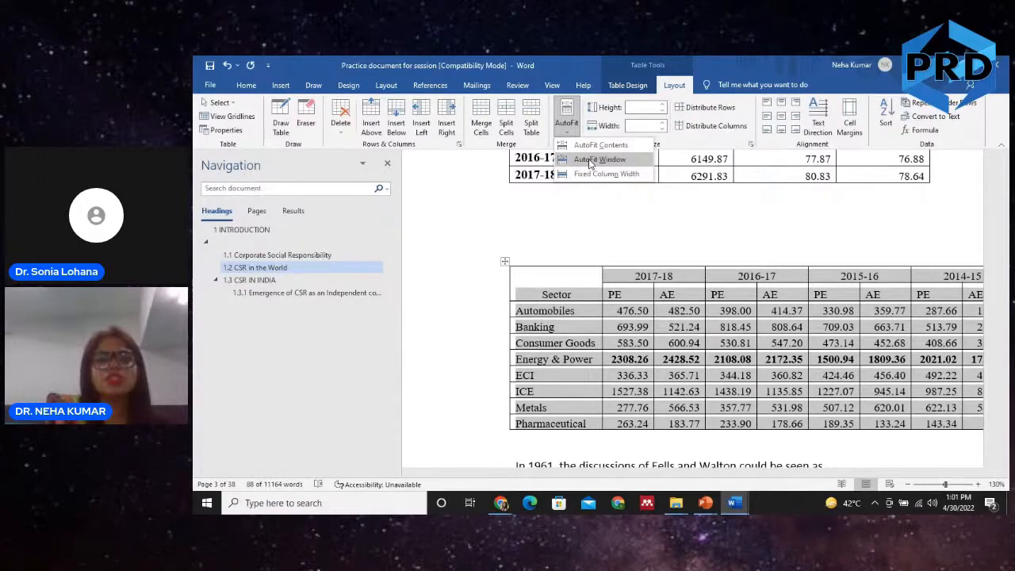
left_click(590, 162)
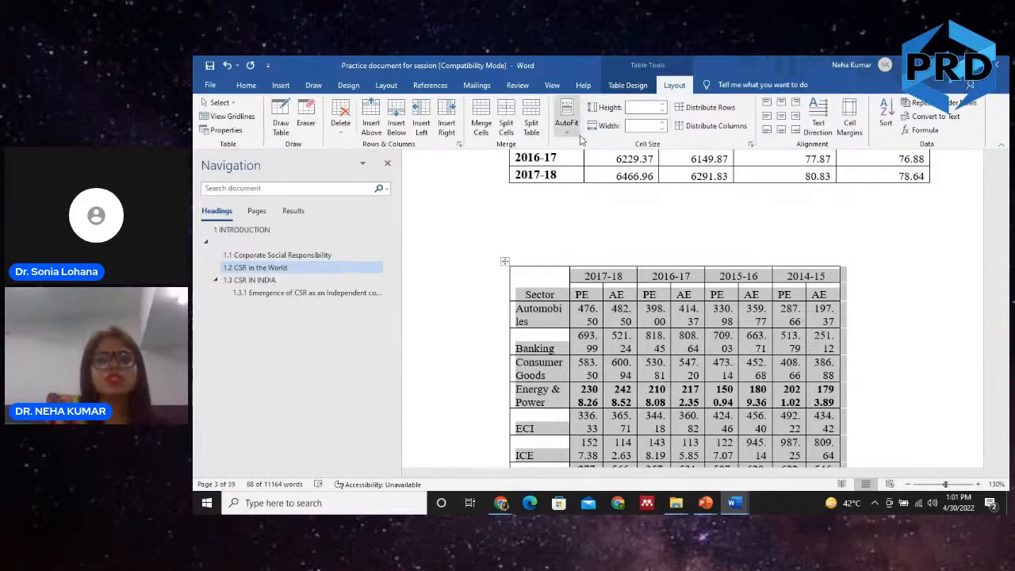
left_click(568, 127)
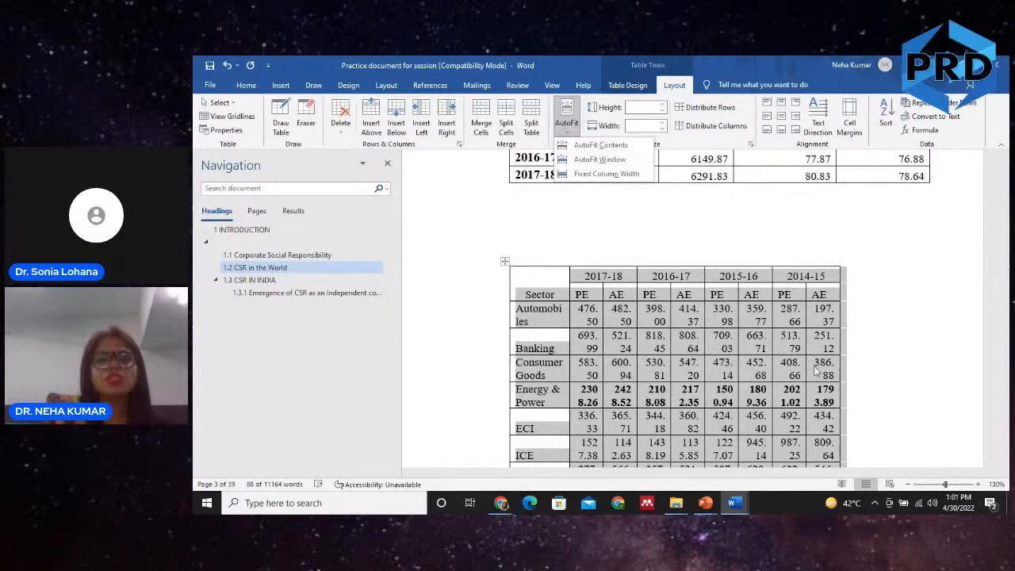
left_click(815, 368)
left_click(1004, 462)
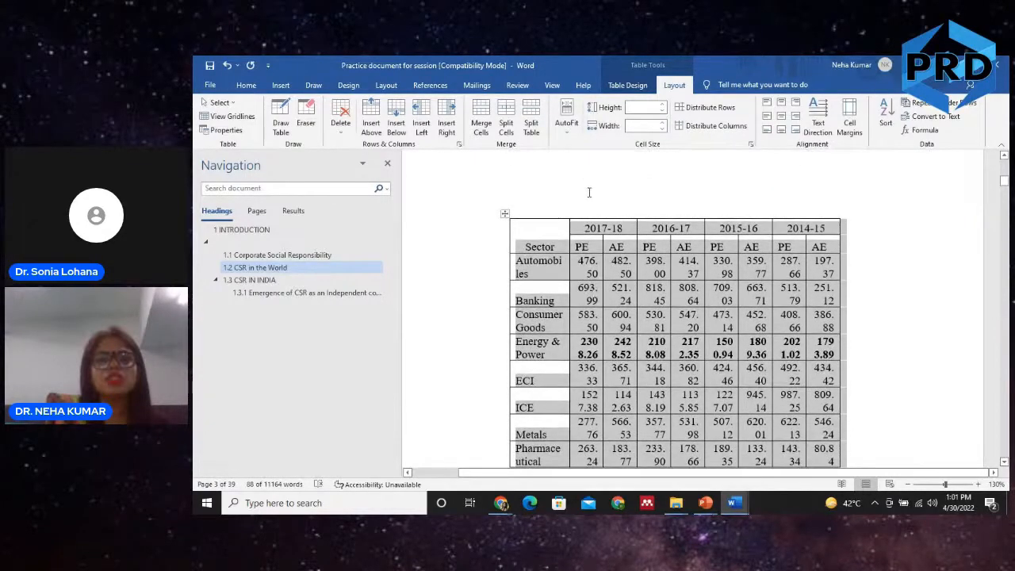
Start a caption for the whole sector-wise table, with the label Table and the position above the selected item
left_click(590, 200)
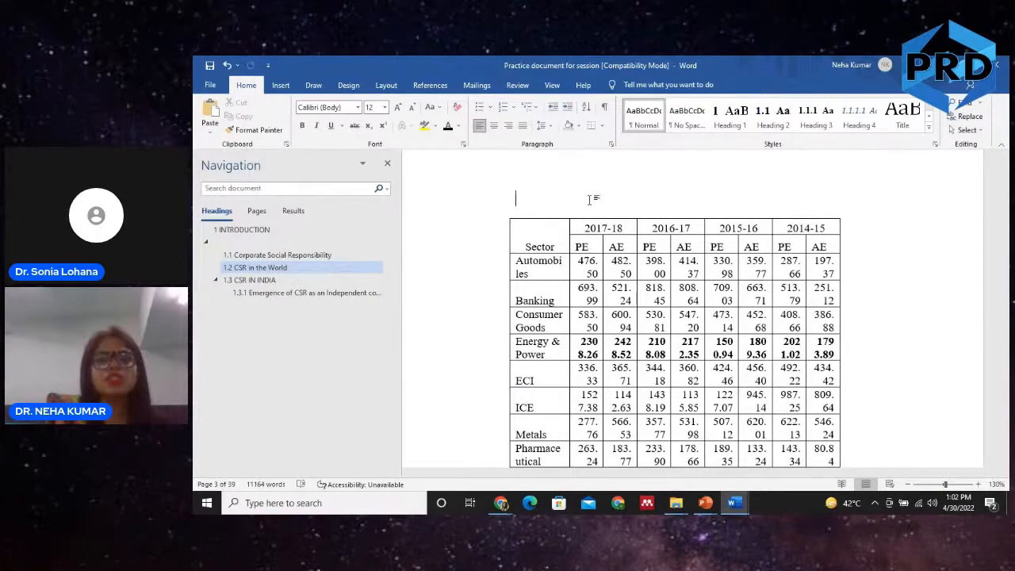
mouse_move(530, 233)
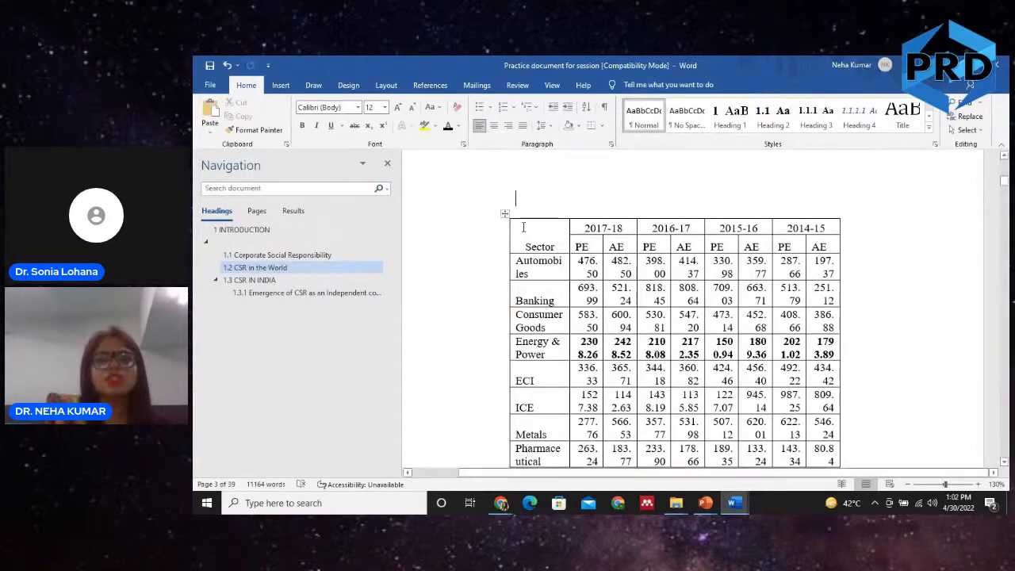
left_click(503, 215)
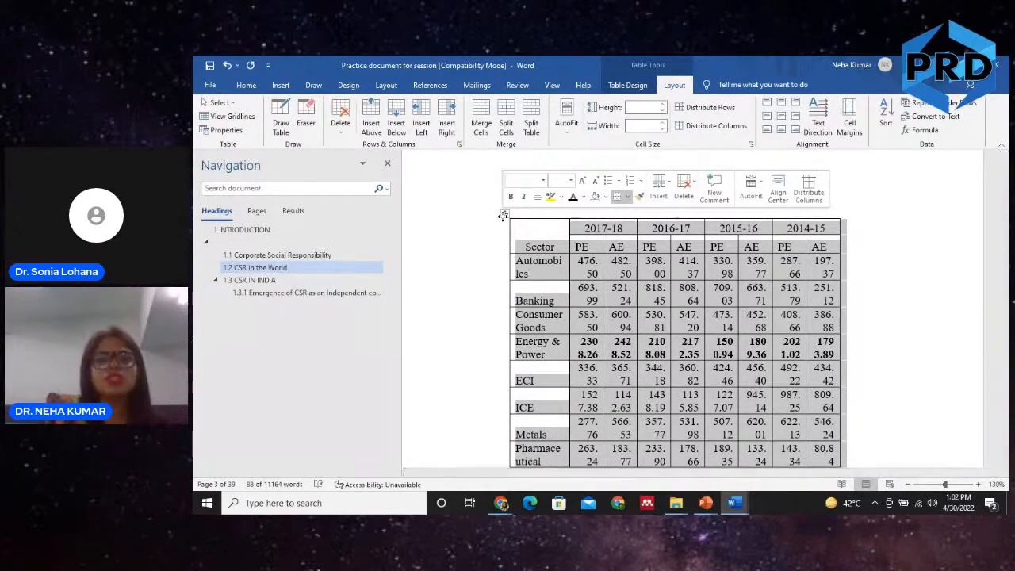
right_click(504, 215)
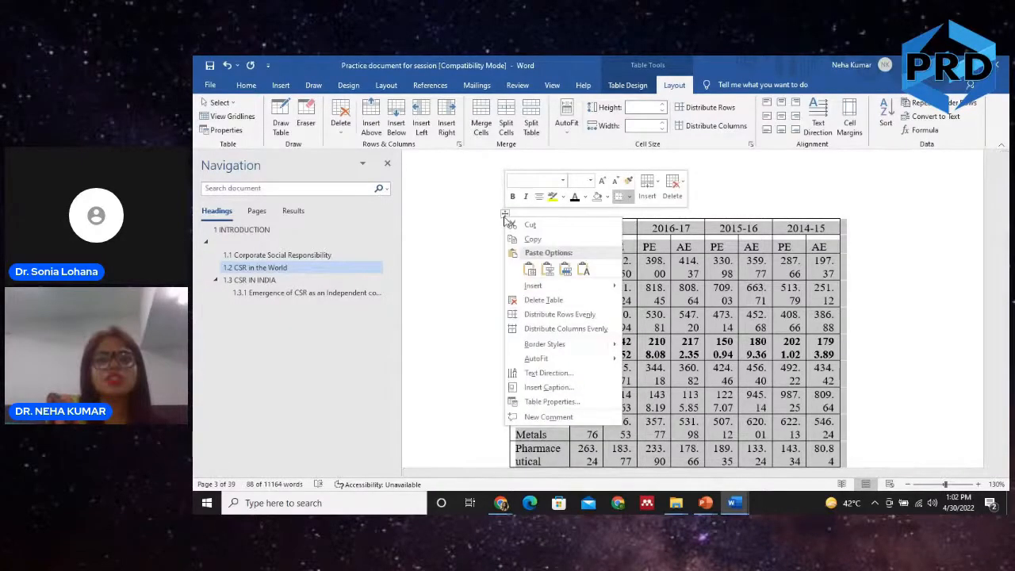
left_click(549, 387)
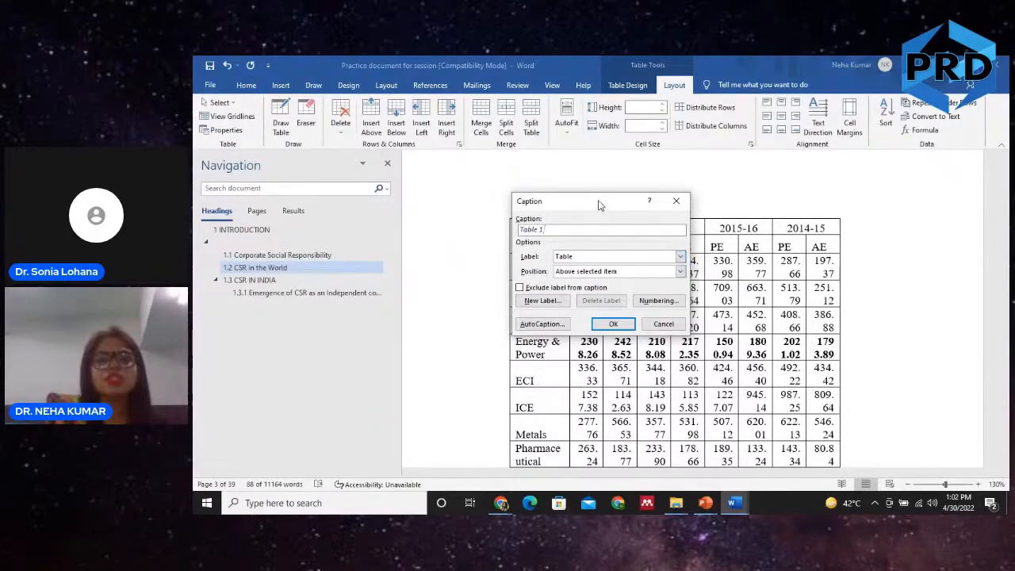
left_click_drag(598, 204, 579, 142)
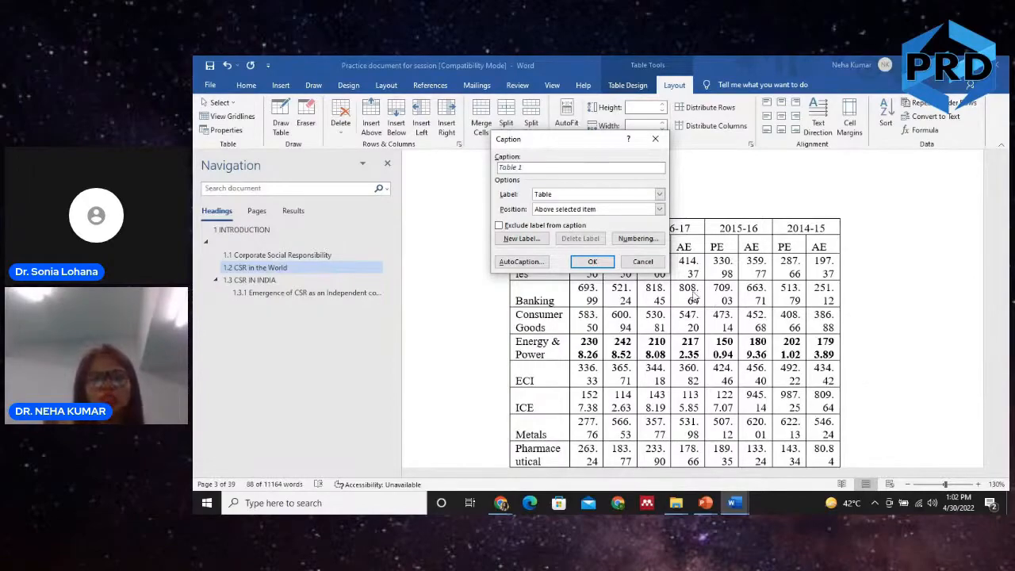
left_click(659, 194)
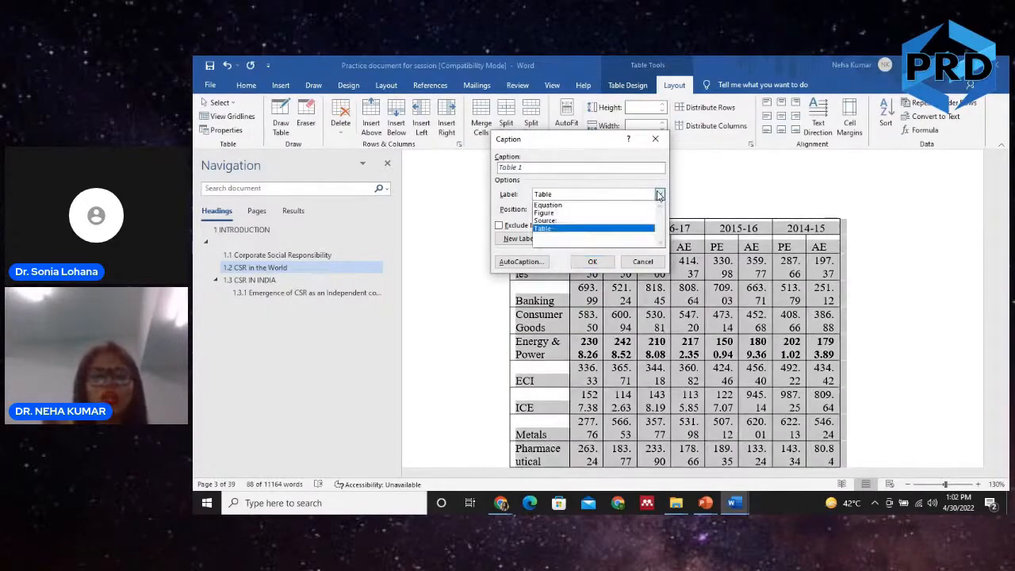
left_click(572, 230)
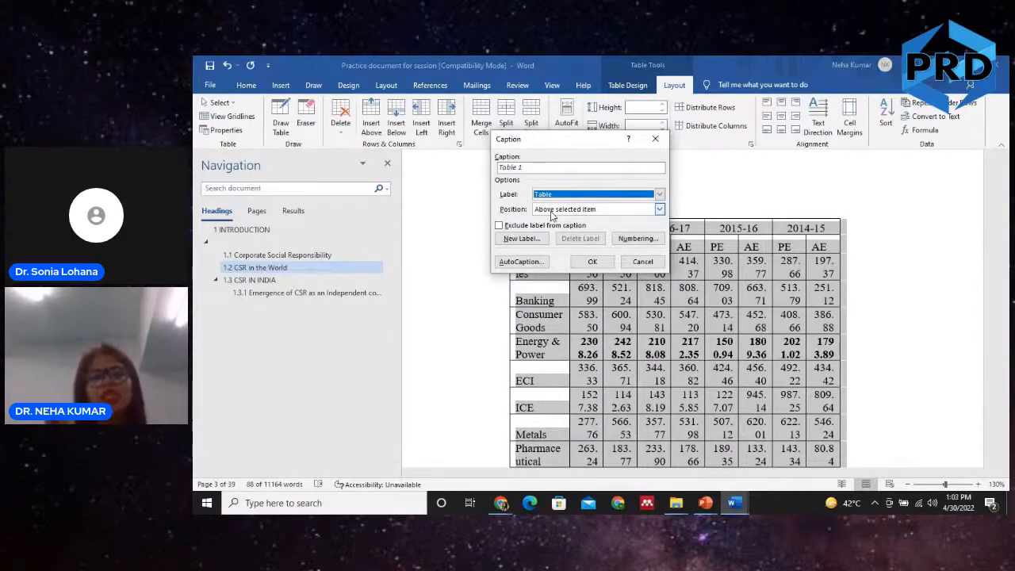
Complete the caption as "Table 1: Sectorwise CSR contribution" and insert it above the sector-wise table
left_click(533, 169)
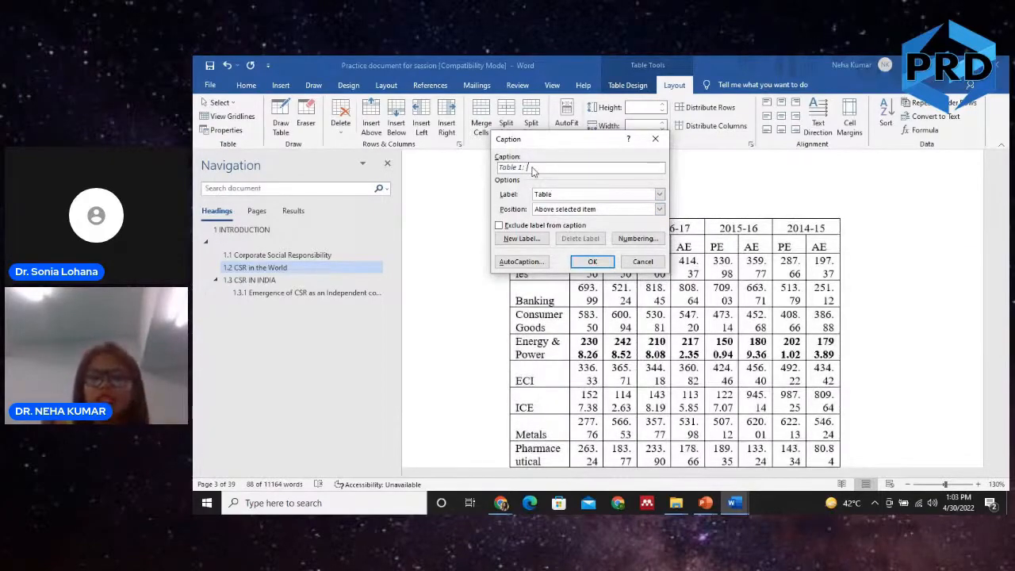
type(": S")
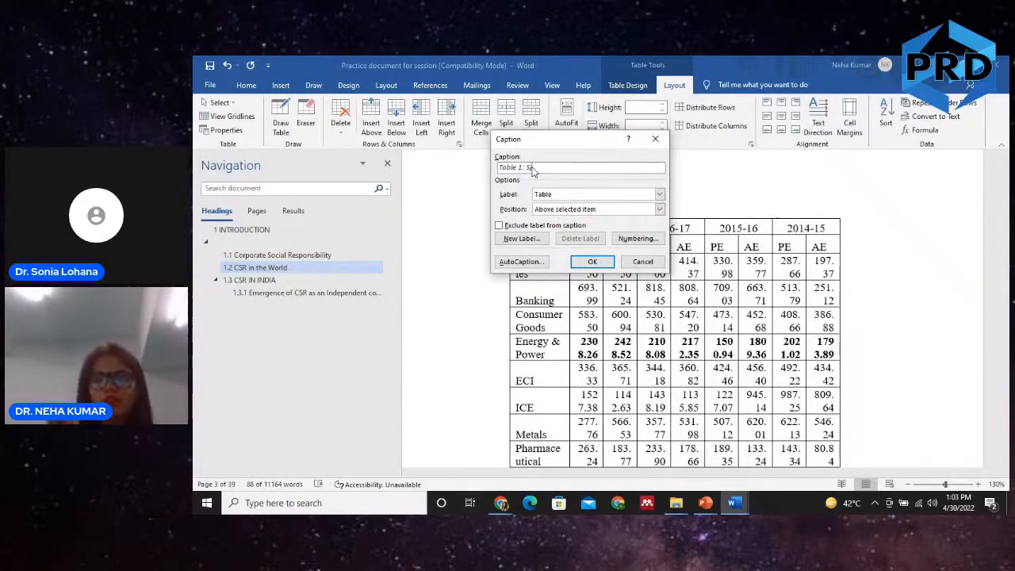
type("ectorwise ")
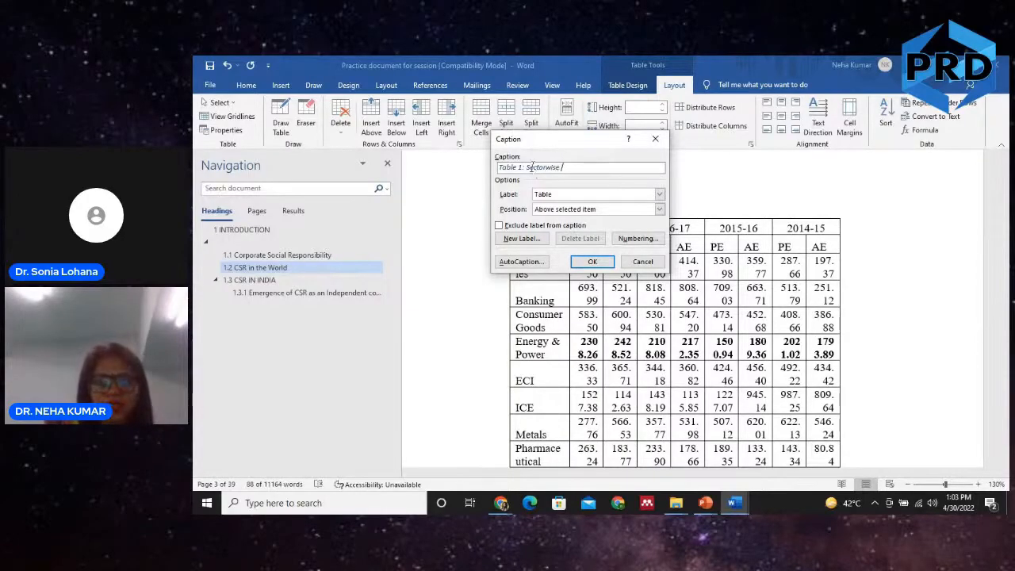
type("CSR spntri")
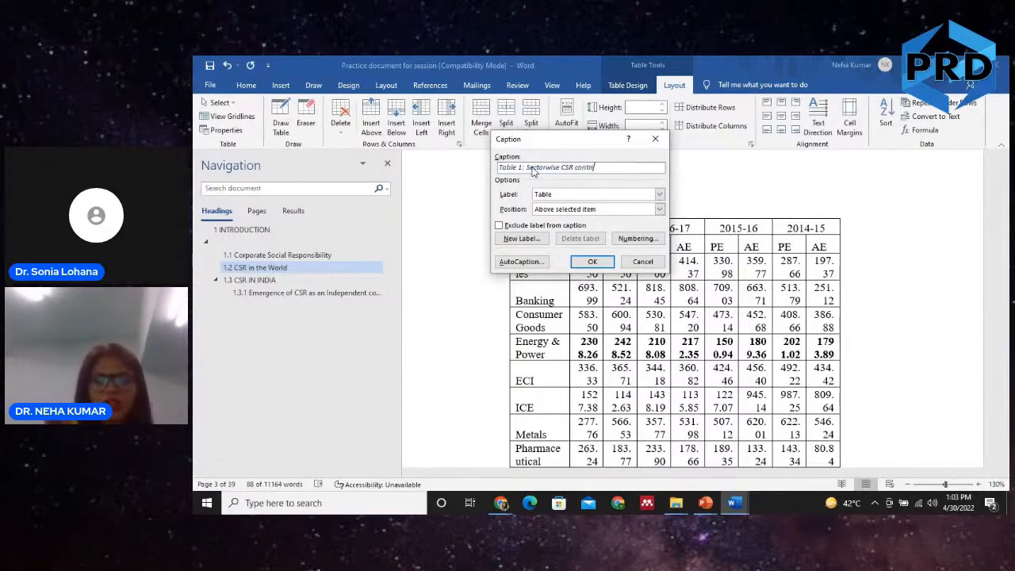
type("bution")
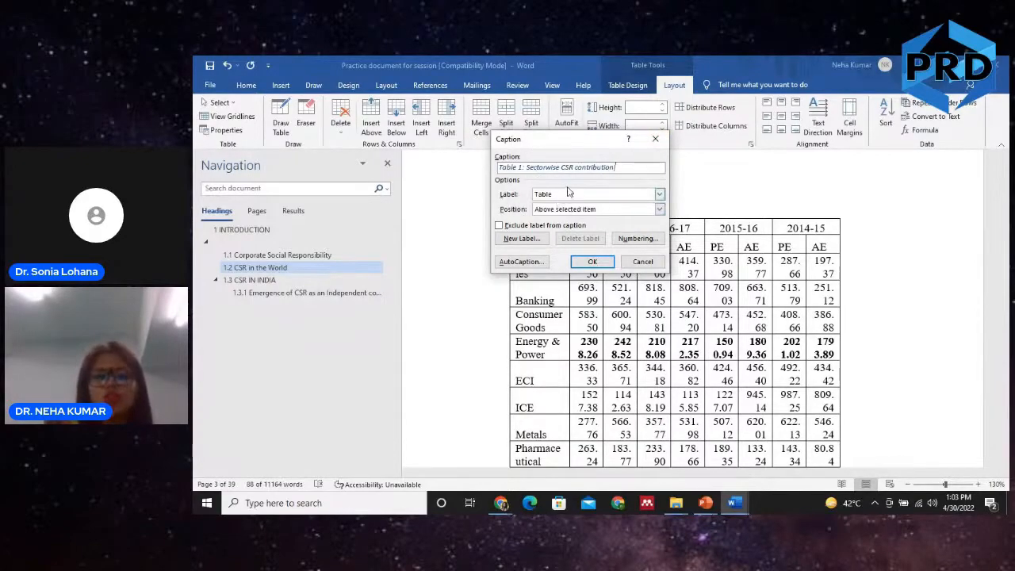
left_click(593, 262)
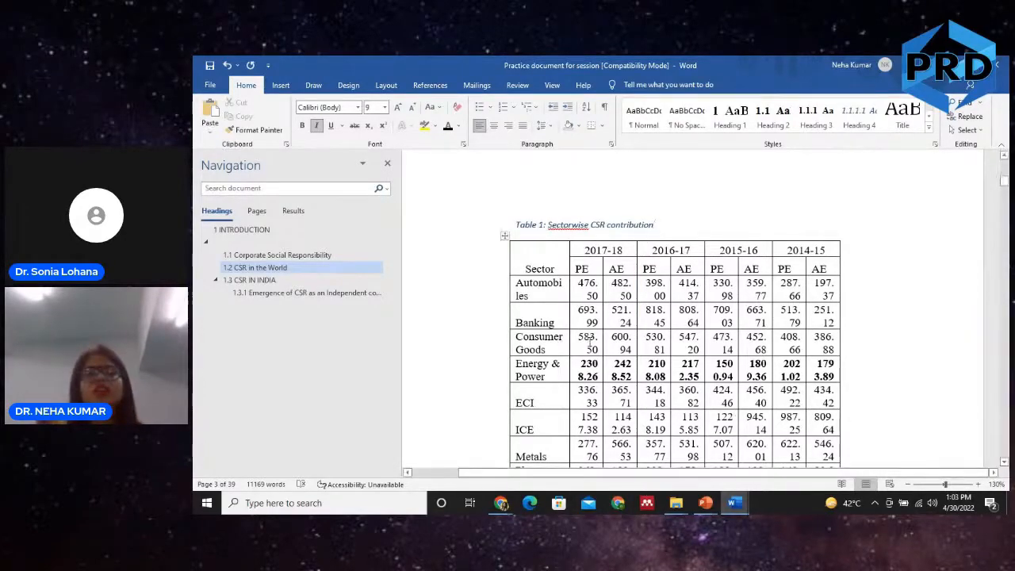
right_click(504, 235)
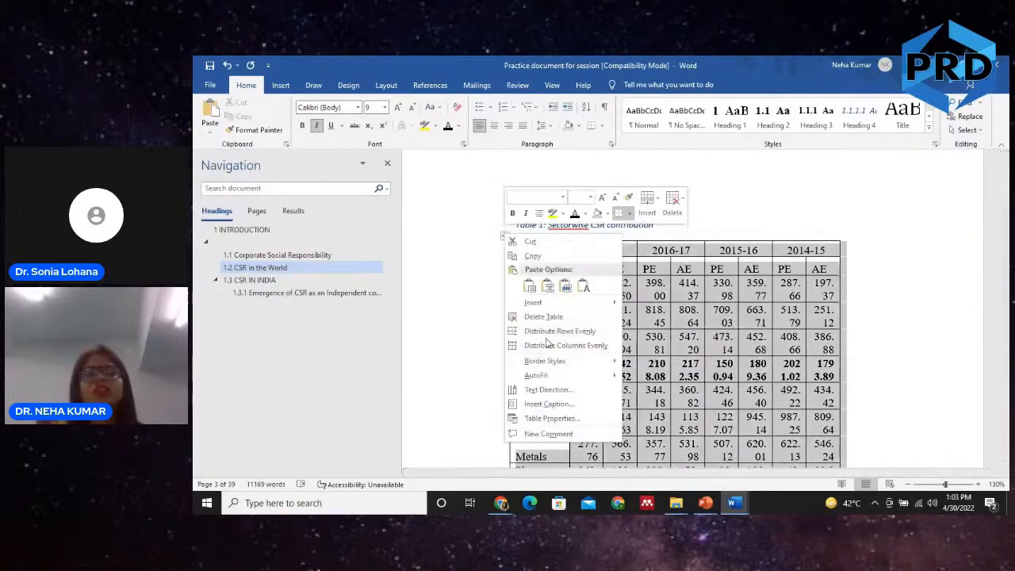
left_click(567, 404)
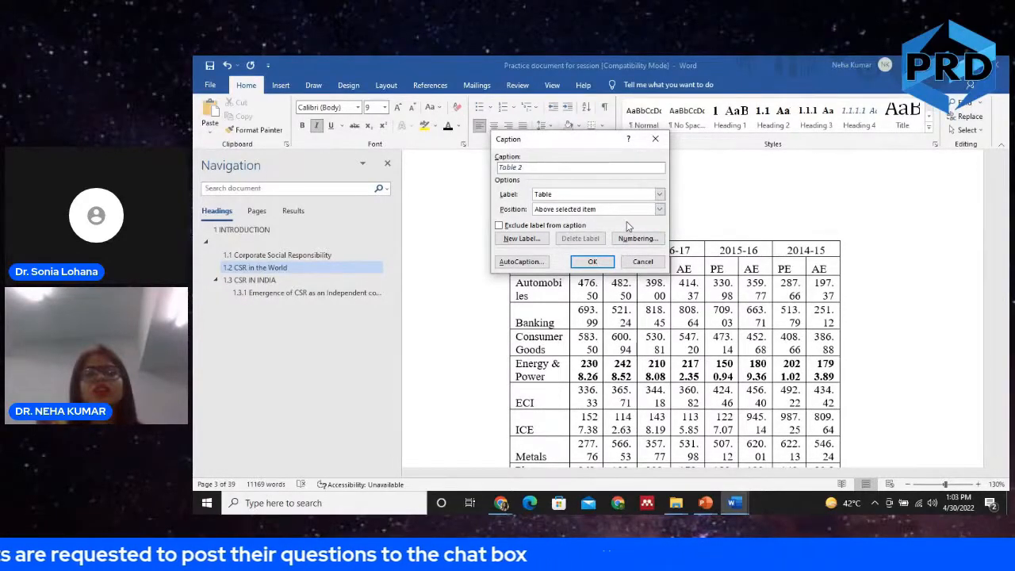
left_click(655, 140)
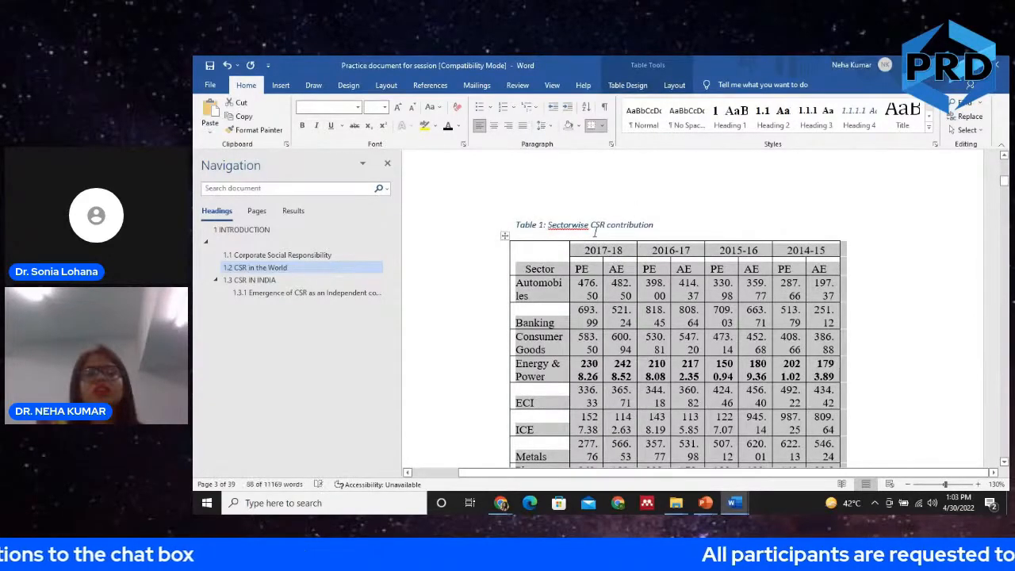
Modify the Caption style to use the Times New Roman font and the Automatic font color
left_click(525, 226)
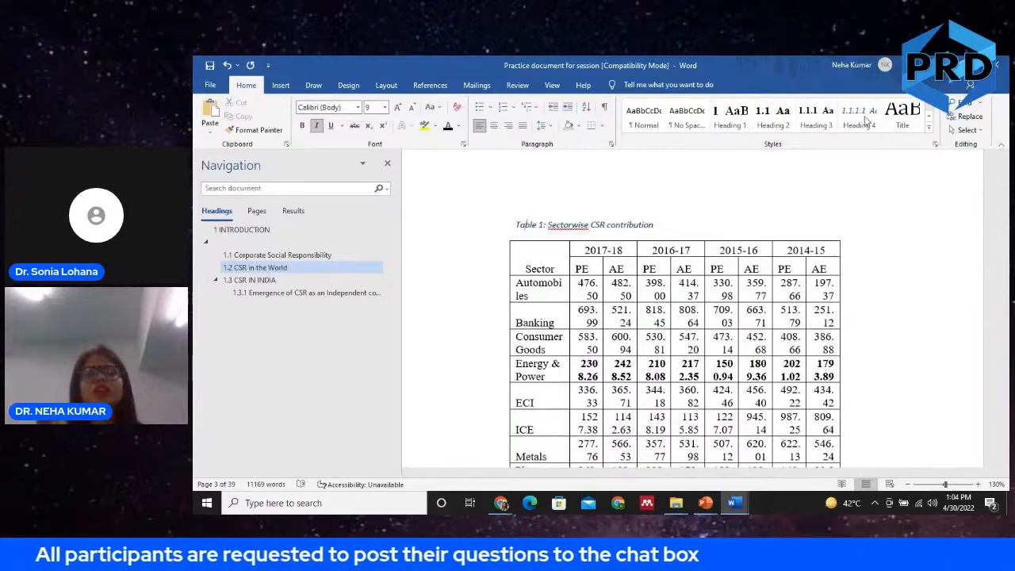
left_click(929, 127)
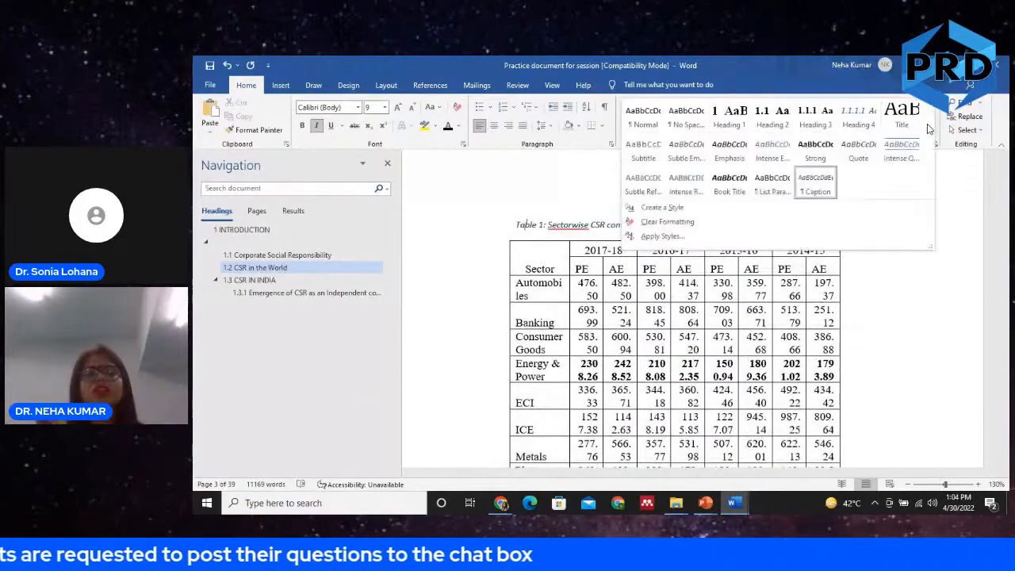
right_click(820, 195)
left_click(850, 213)
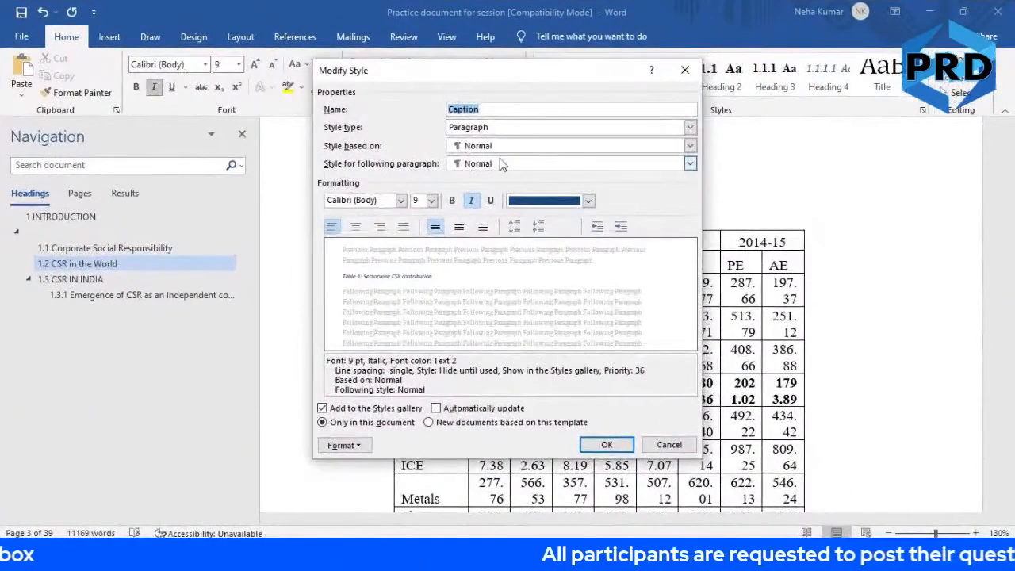
left_click(588, 201)
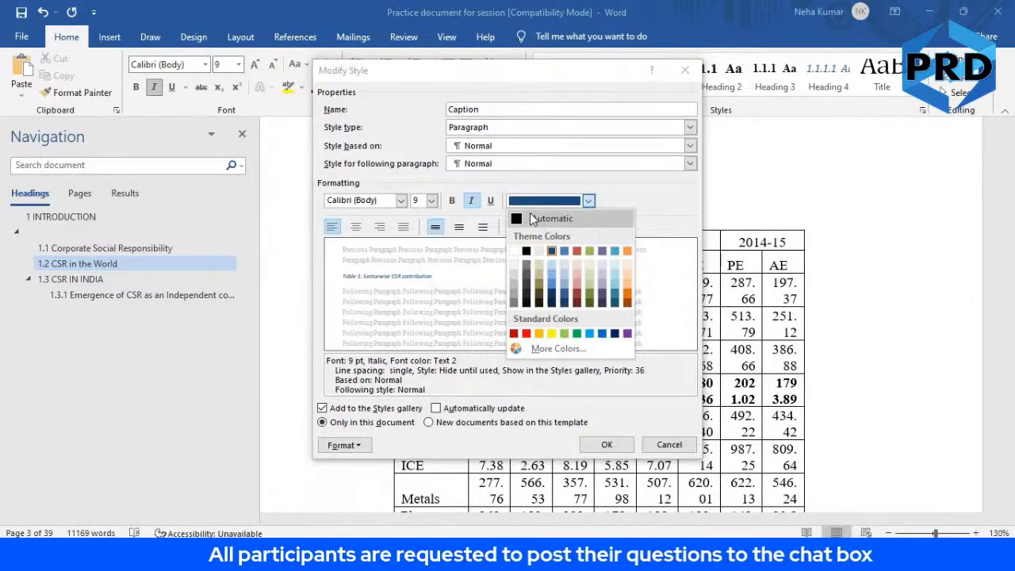
left_click(532, 218)
left_click(392, 201)
type("t")
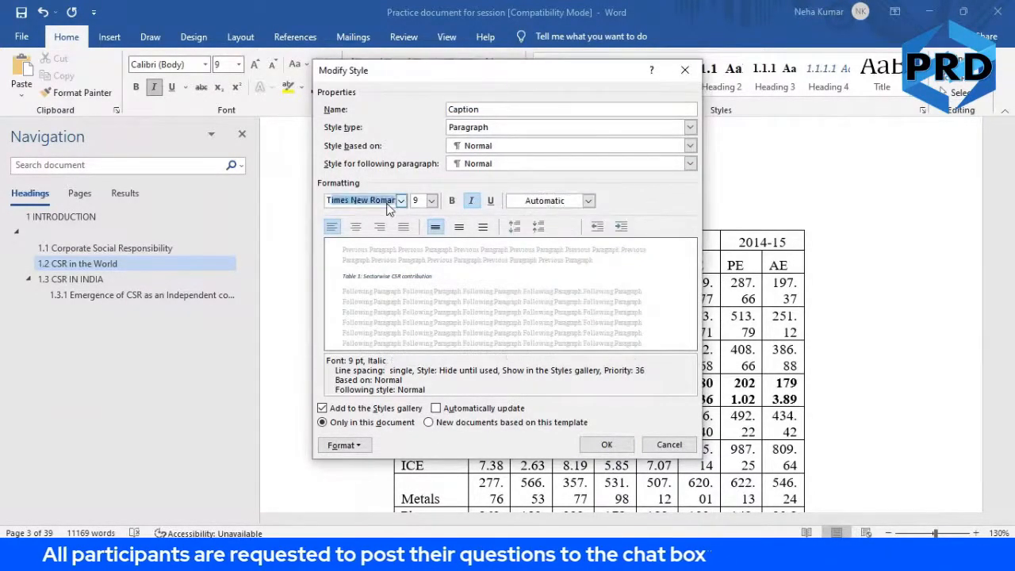
type("i")
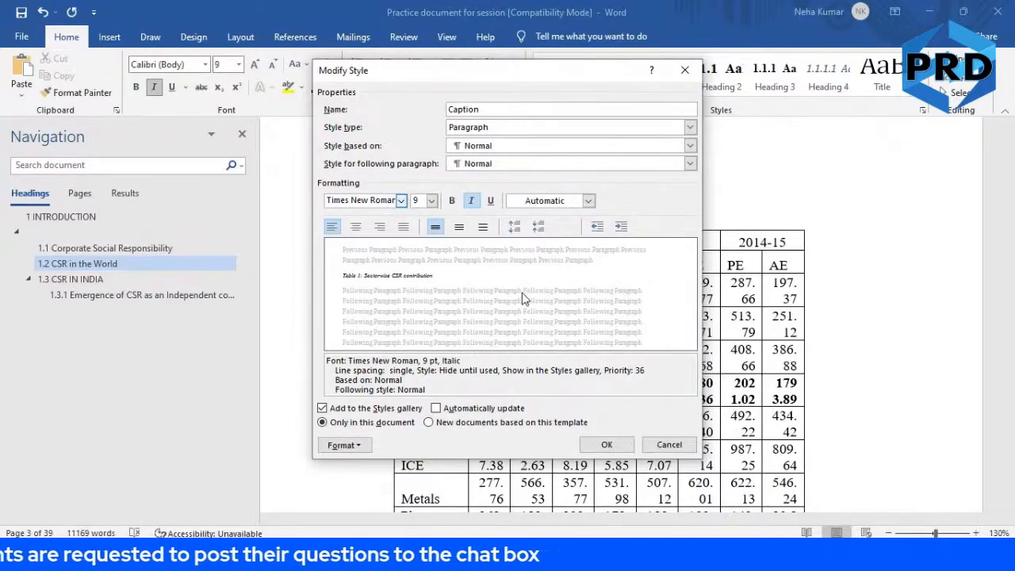
left_click(615, 447)
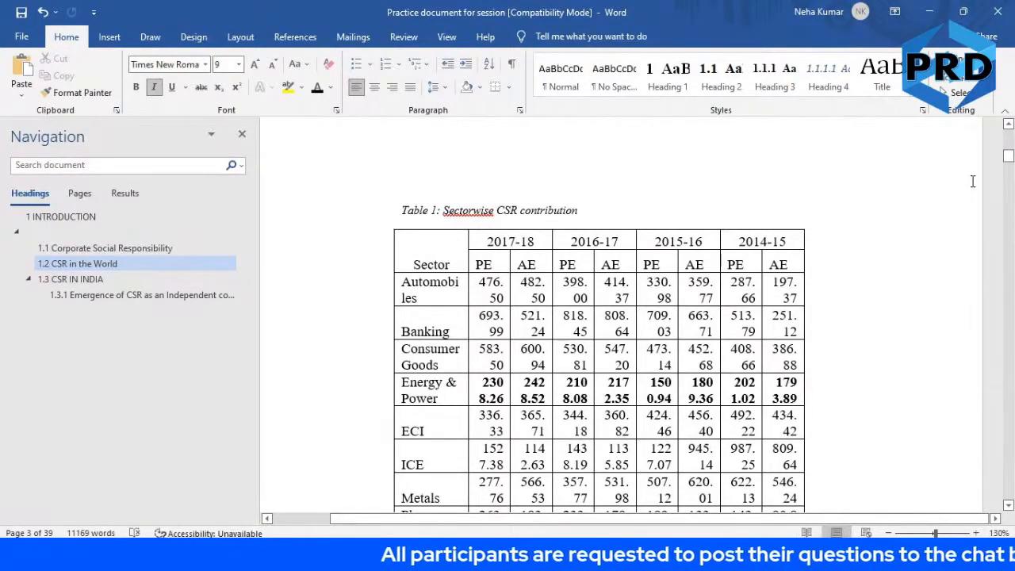
Insert the caption "Table 1: Total & Average CSR expd" above the yearly total and average CSR expenditure table
key("Page_Up")
key("Page_Up")
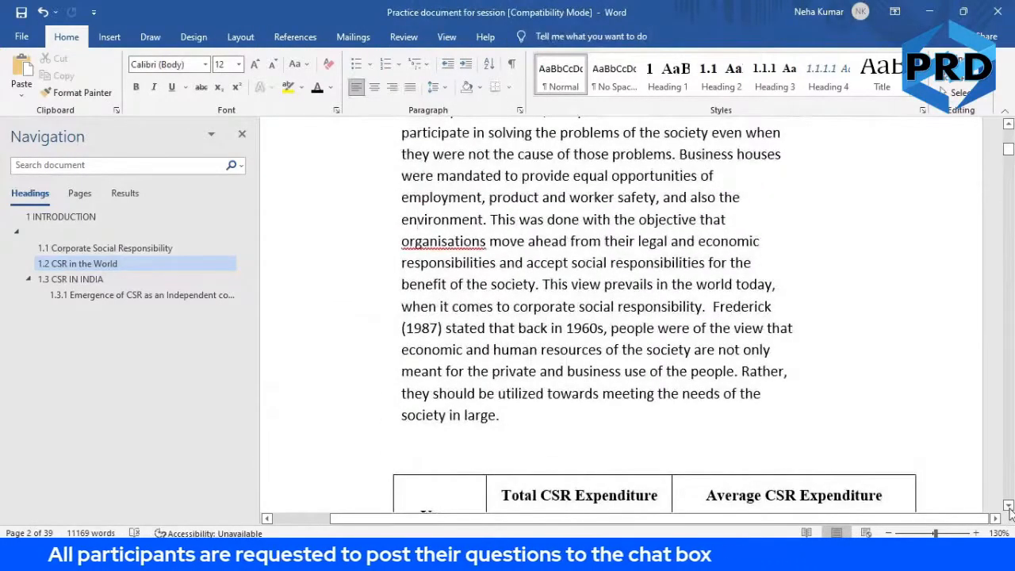
left_click_drag(1009, 511, 1009, 512)
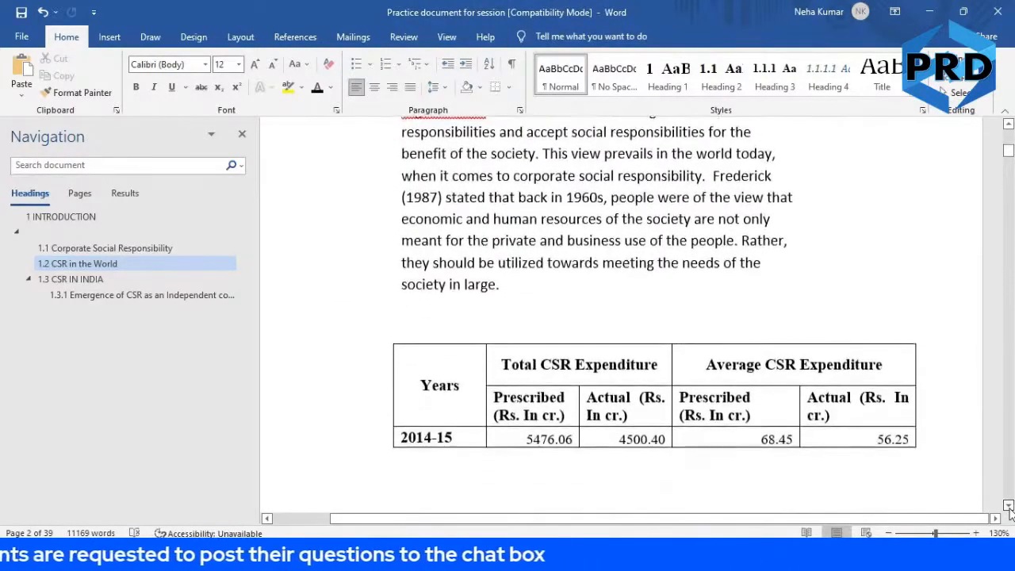
left_click(387, 339)
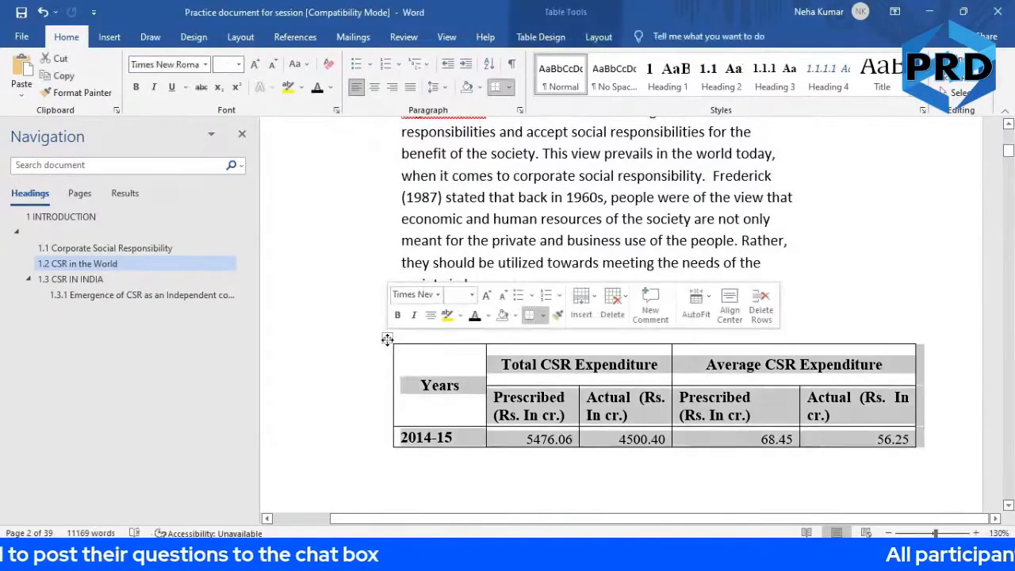
key("Down")
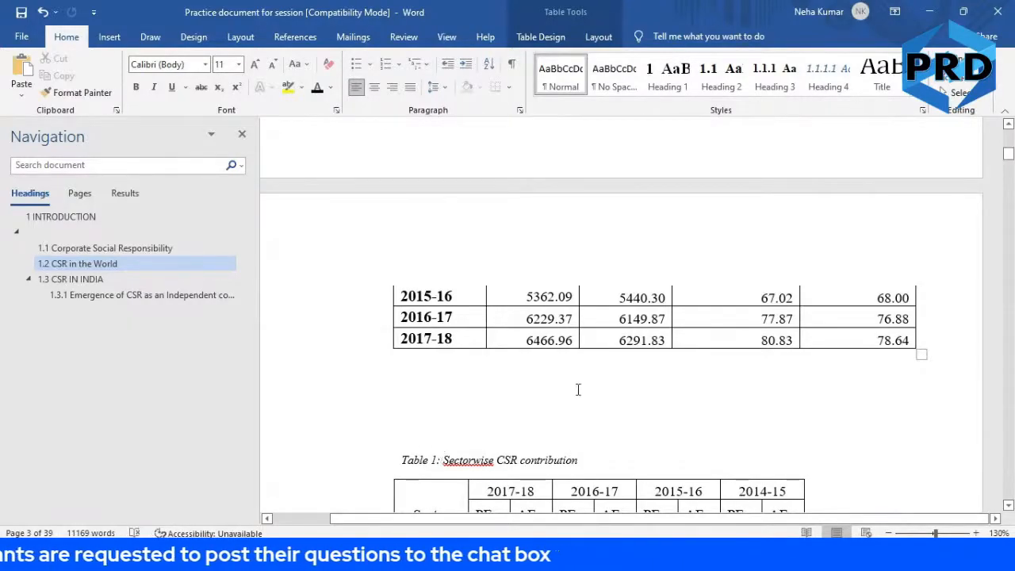
left_click(1008, 125)
left_click_drag(1008, 126, 1008, 127)
left_click(387, 195)
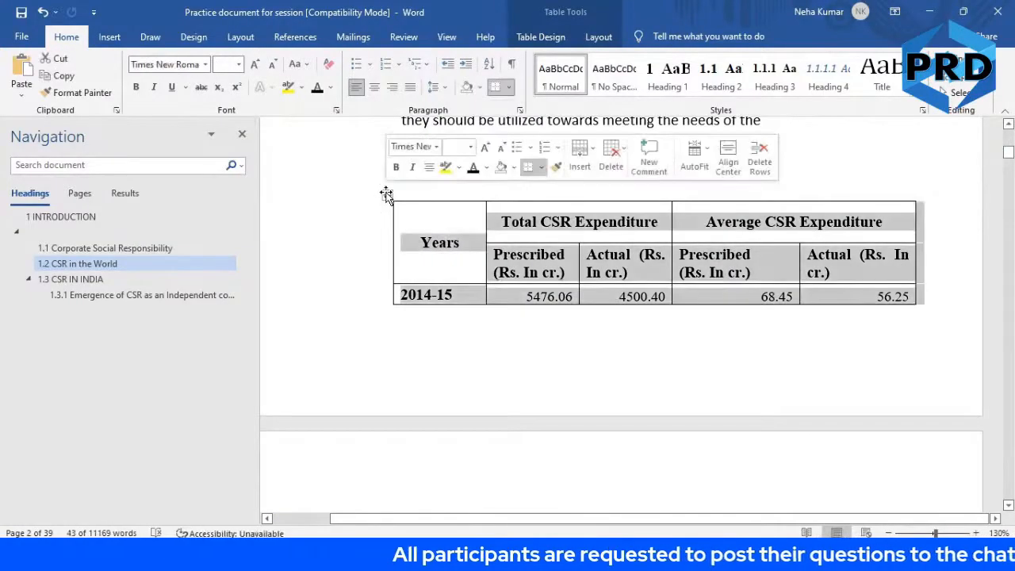
right_click(387, 194)
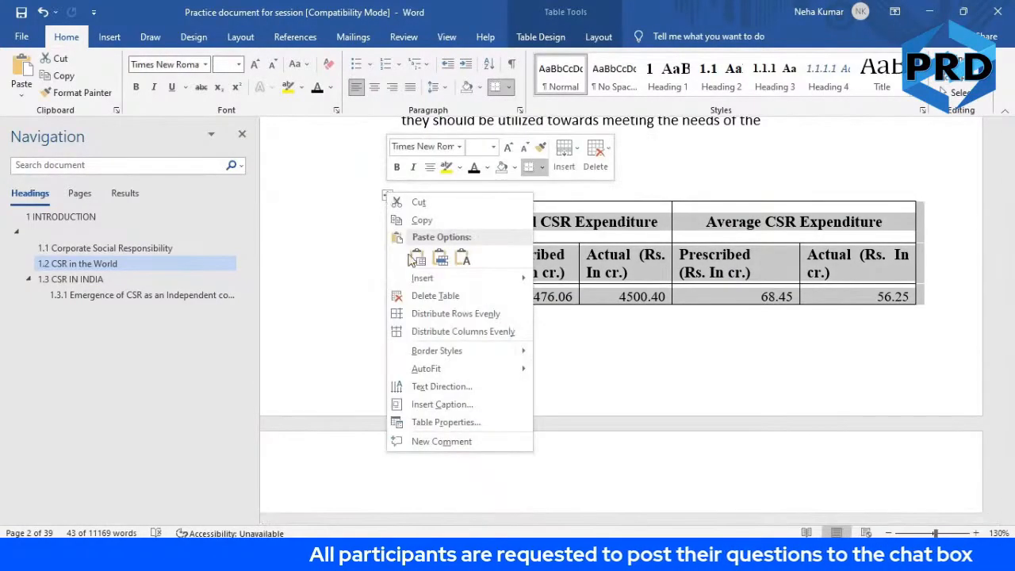
left_click(470, 406)
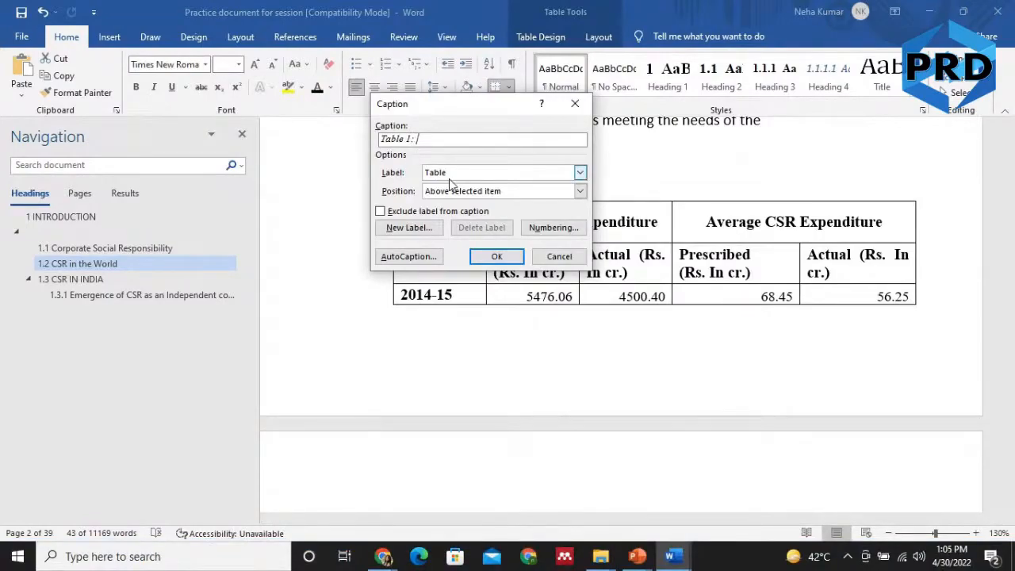
type(": Total & Average CSR")
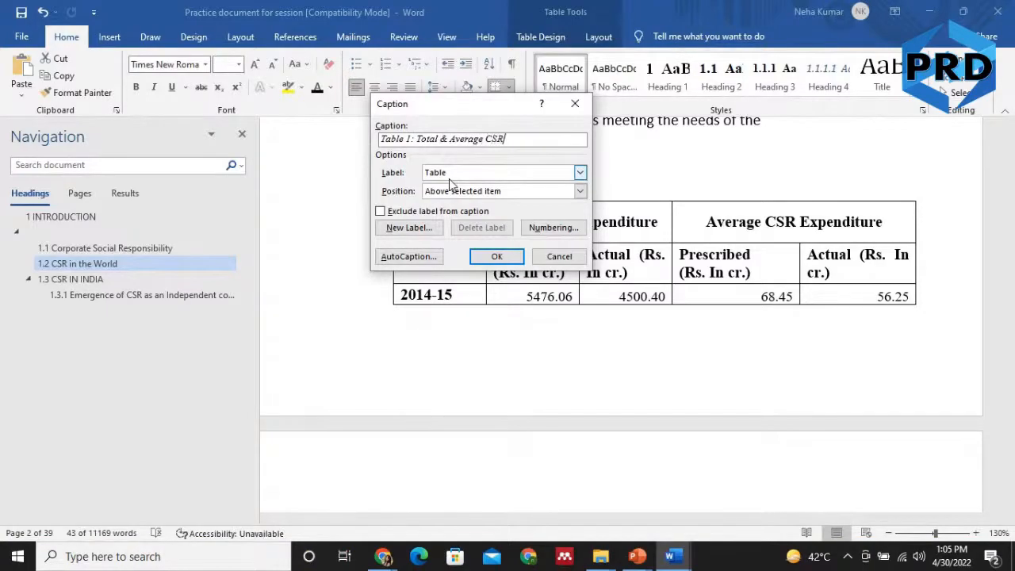
type(" expd")
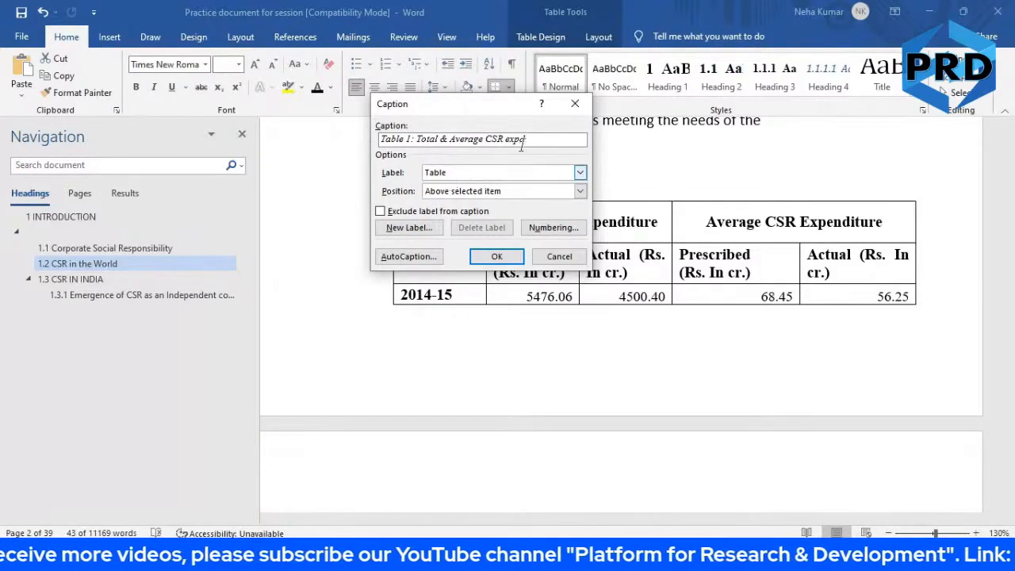
left_click(502, 258)
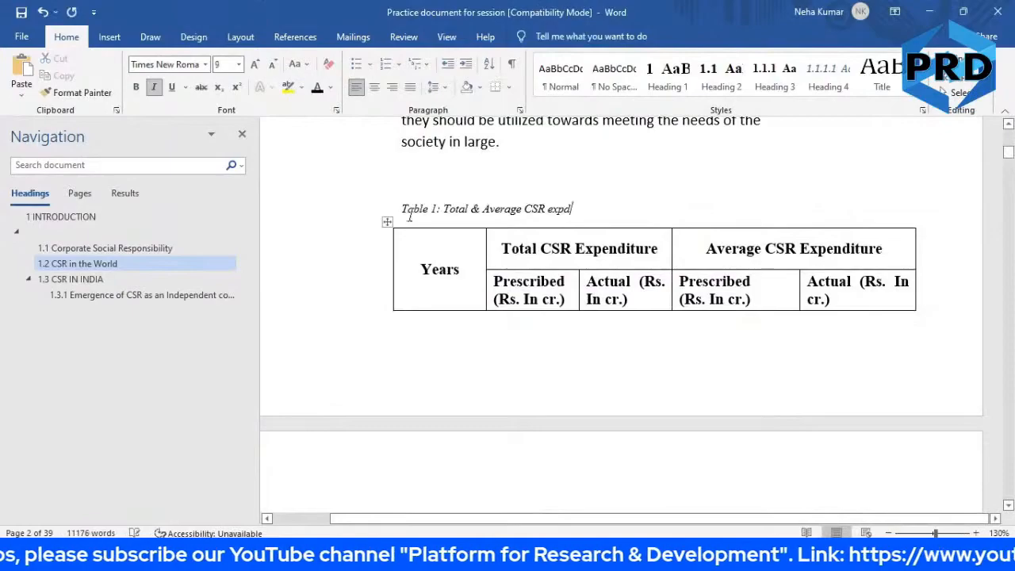
key("Page_Down")
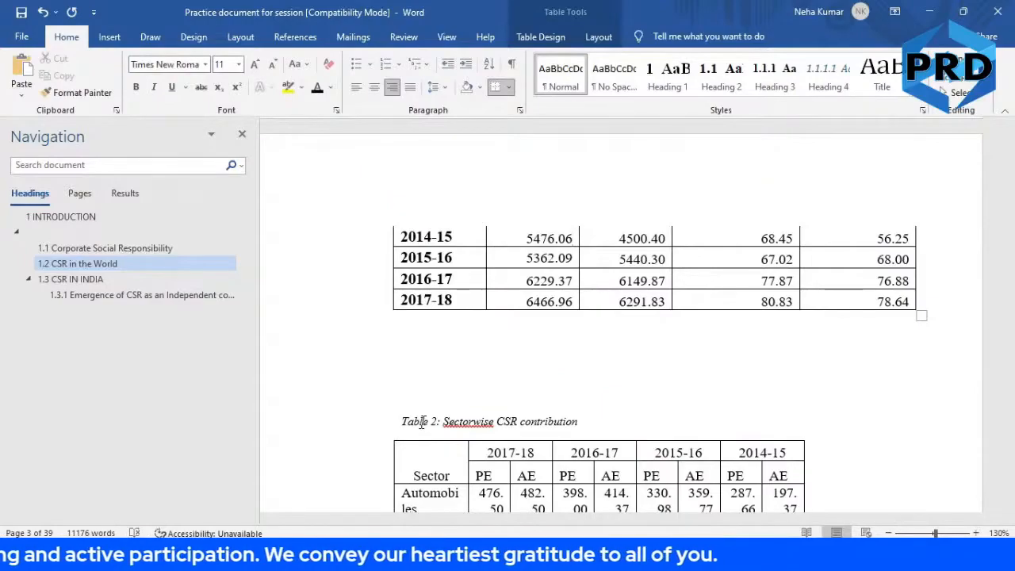
Add several blank lines between the sector-wise table and the paragraph starting "In 1961"
key("Page_Down")
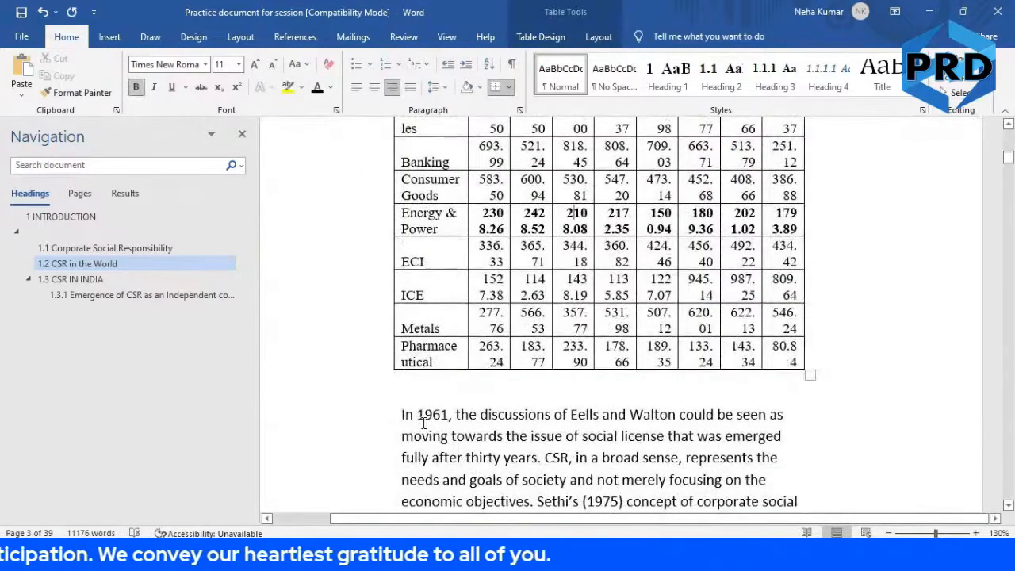
left_click(510, 396)
key("Return")
key("Return")
key("Return")
key("Return")
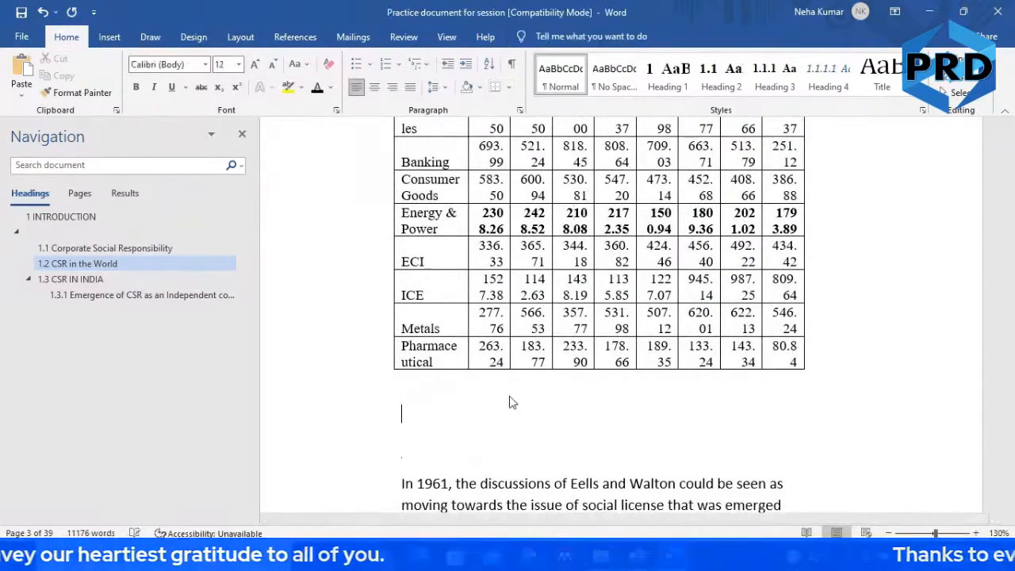
key("Page_Up")
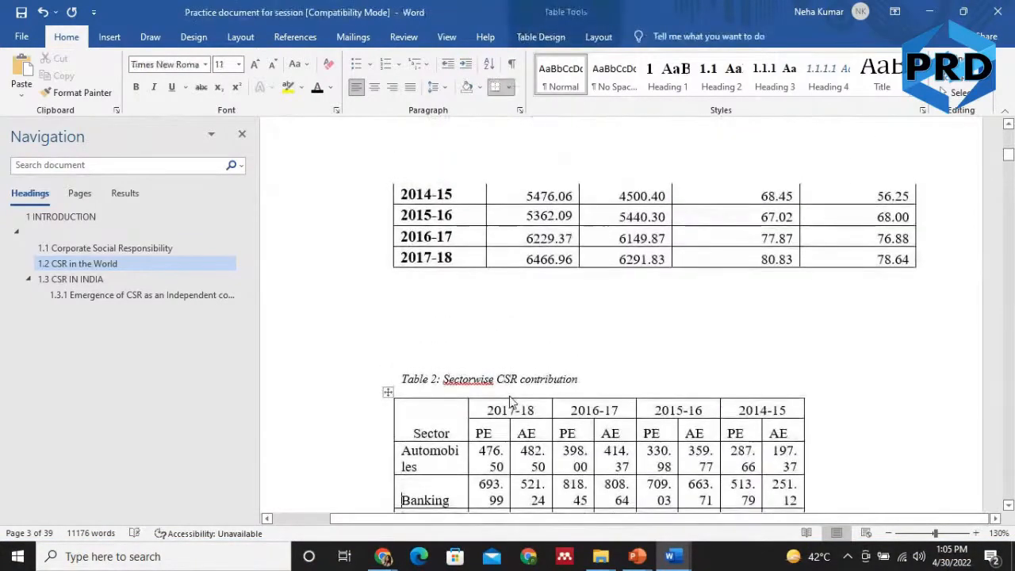
key("Page_Down")
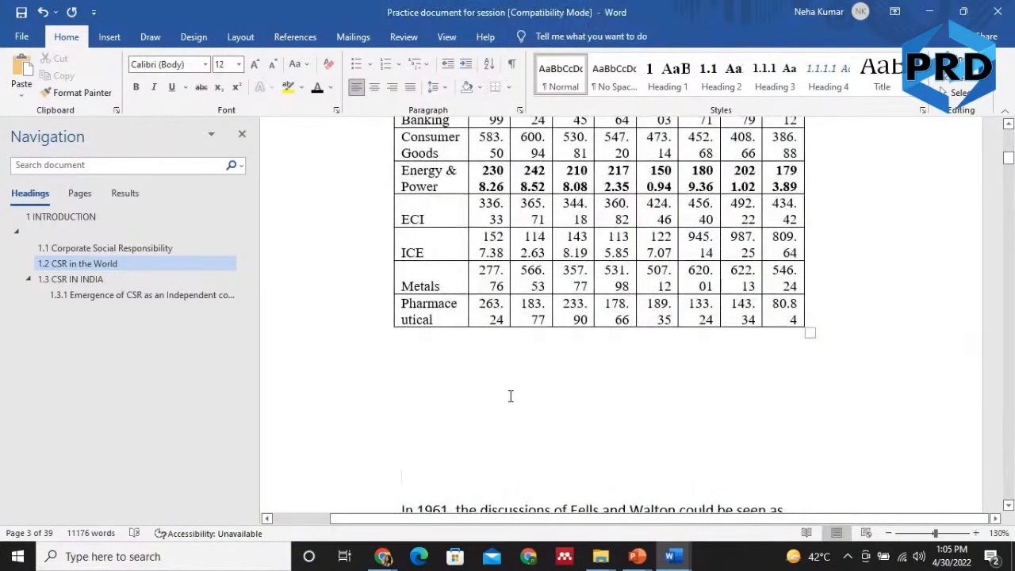
Copy the dark sector-wise PE and AE column chart from the Figures & Tables document into the blank space below the sector-wise table
key("alt+Tab")
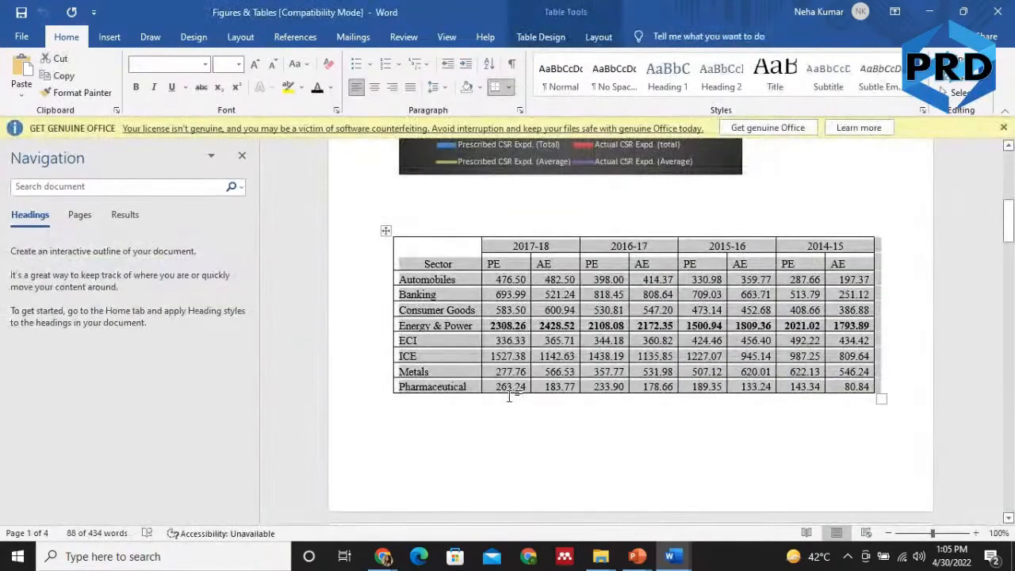
key("Page_Up")
key("Page_Down")
key("Page_Down")
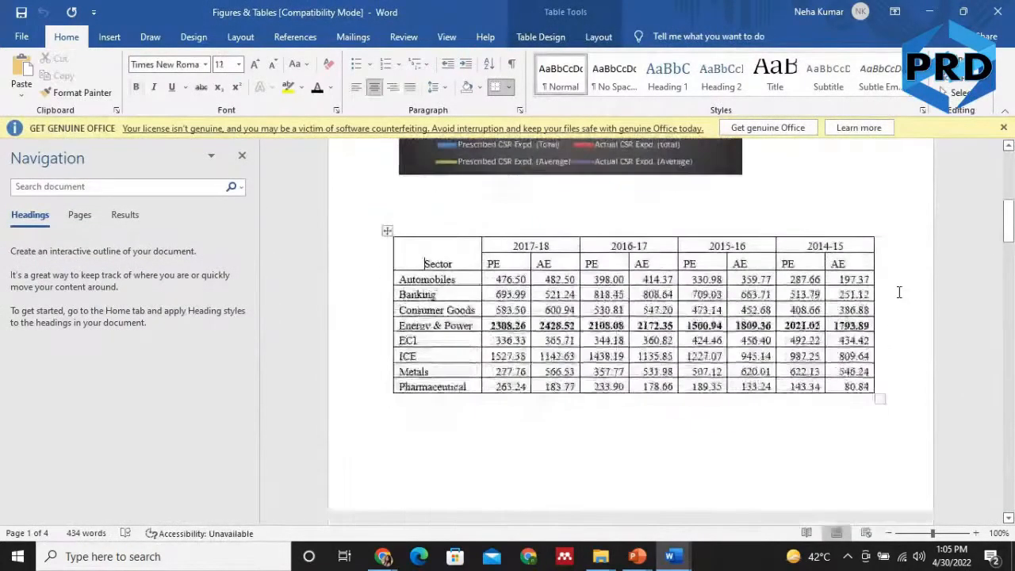
left_click(720, 268)
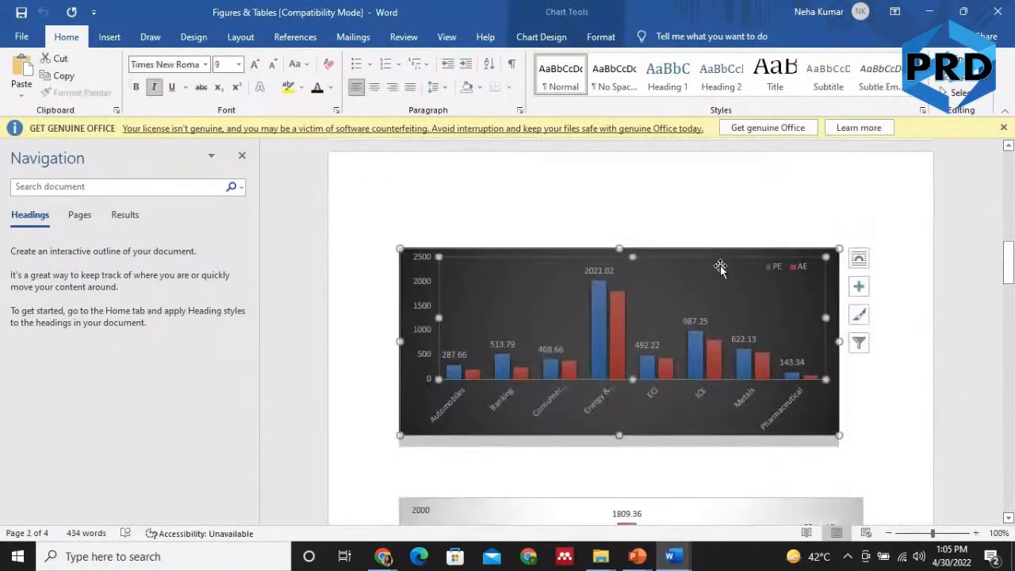
key("alt+Tab")
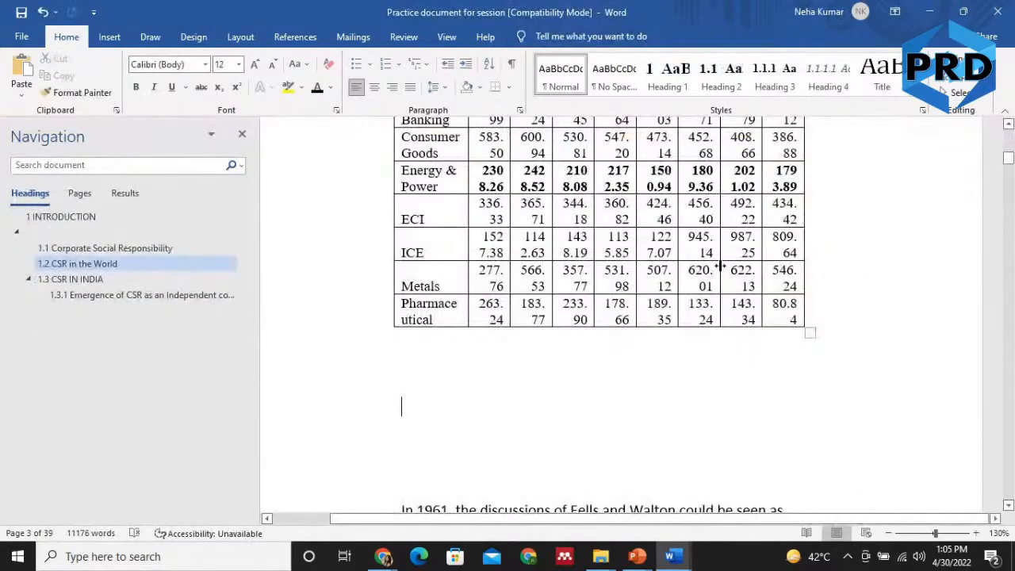
key("ctrl+v")
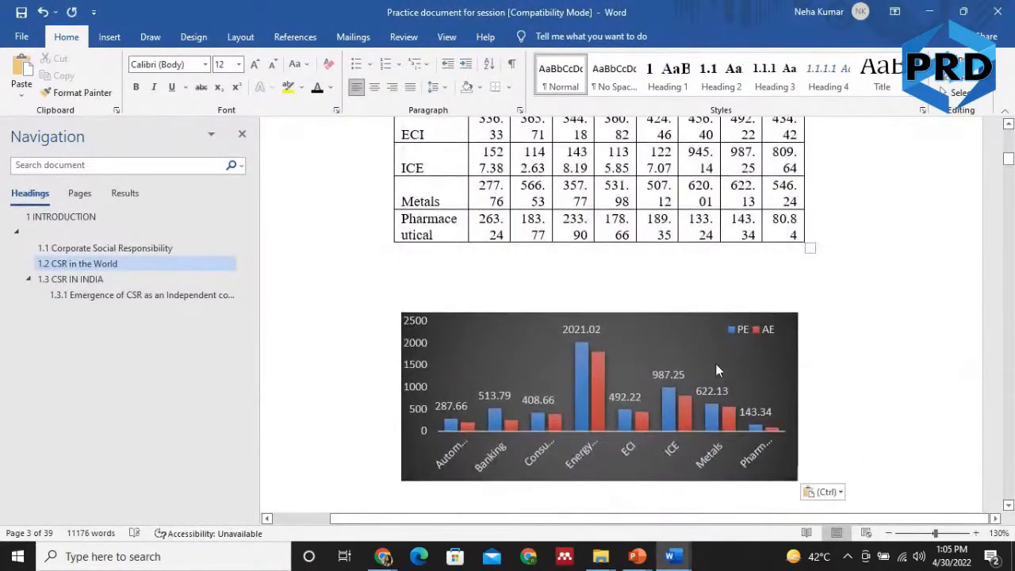
Start a caption for the whole pasted chart, with the label Figure and the position below the selected item
left_click(716, 371)
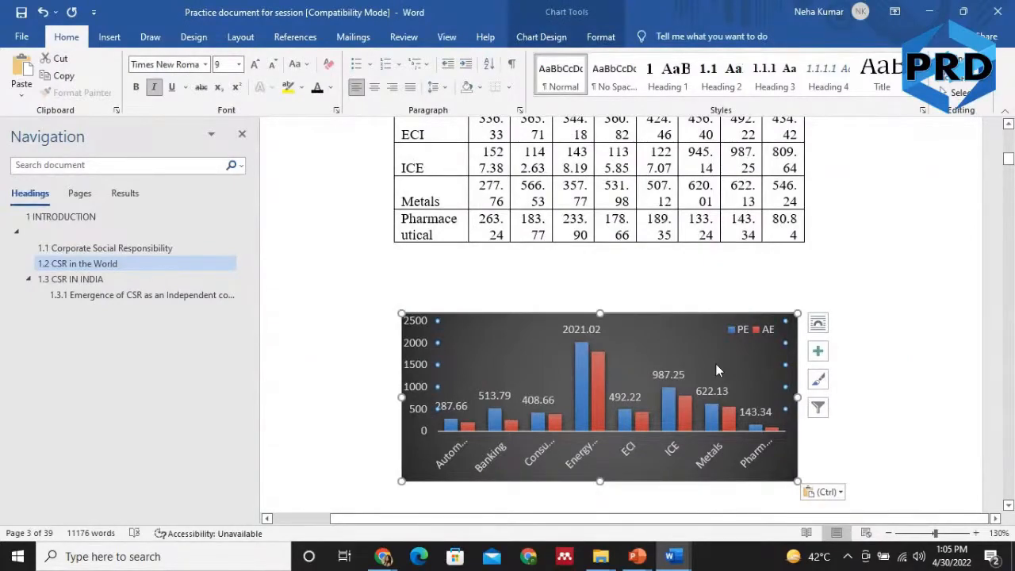
right_click(695, 362)
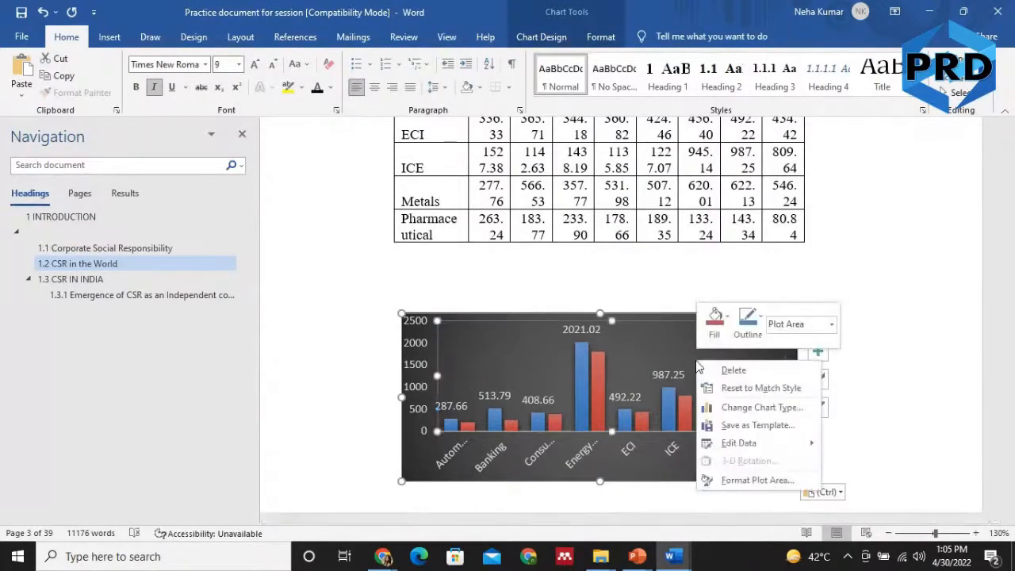
key("Escape")
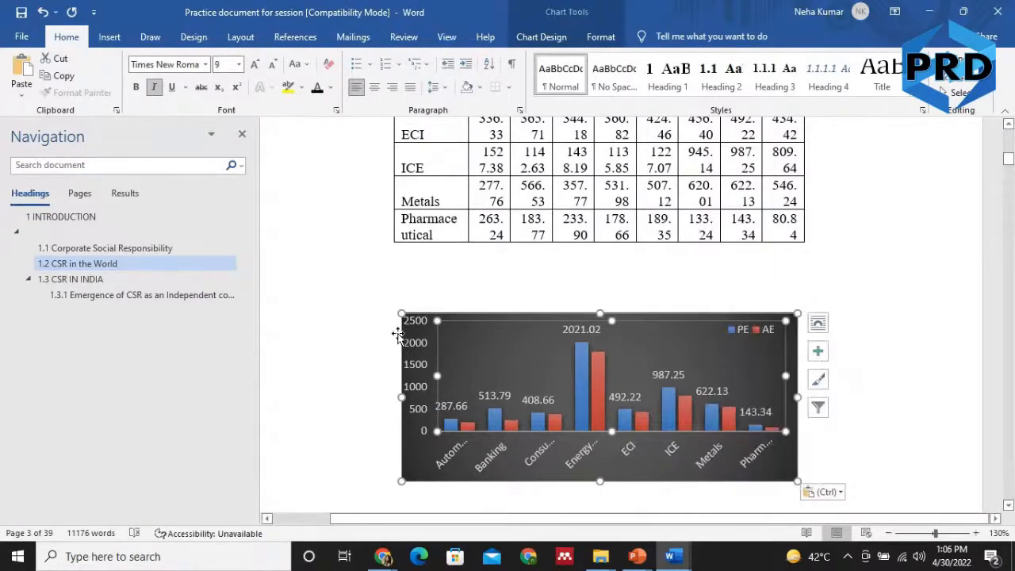
left_click(398, 334)
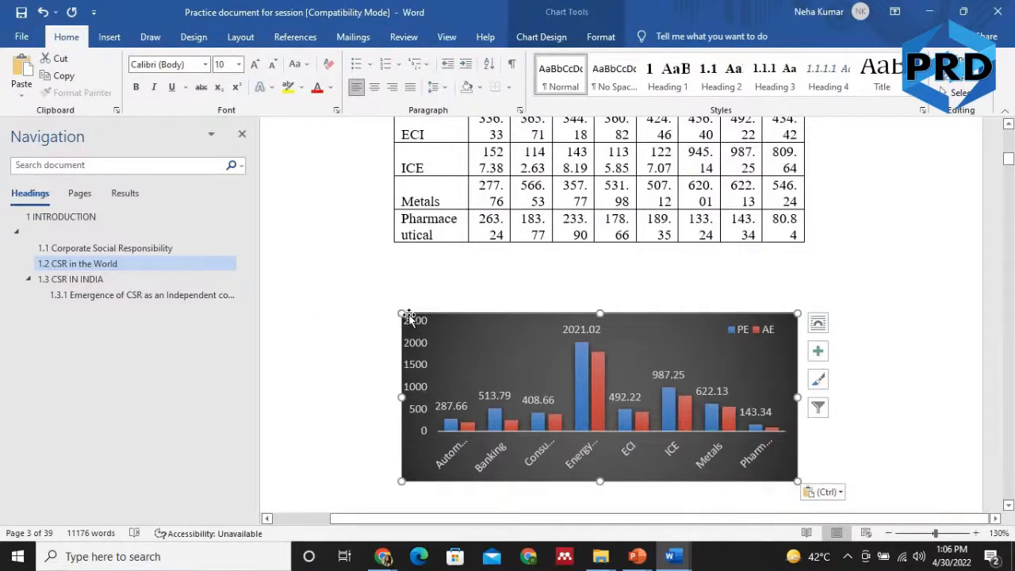
right_click(408, 318)
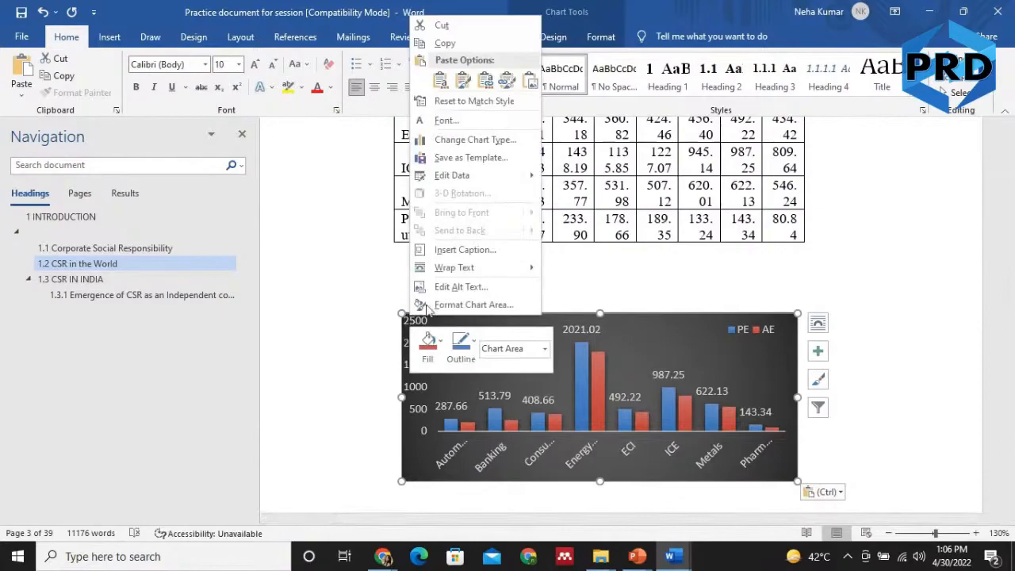
left_click(464, 249)
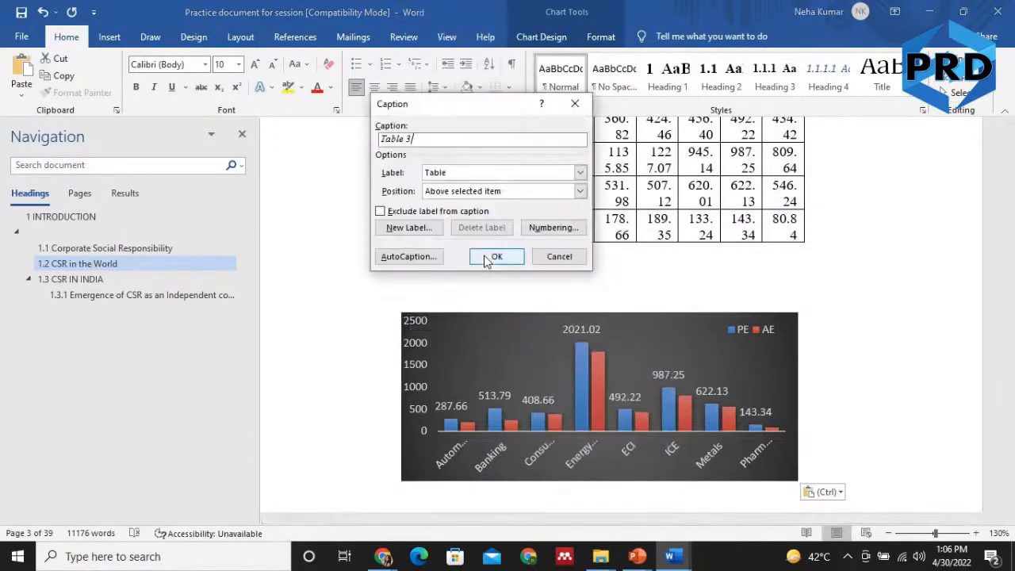
left_click(475, 178)
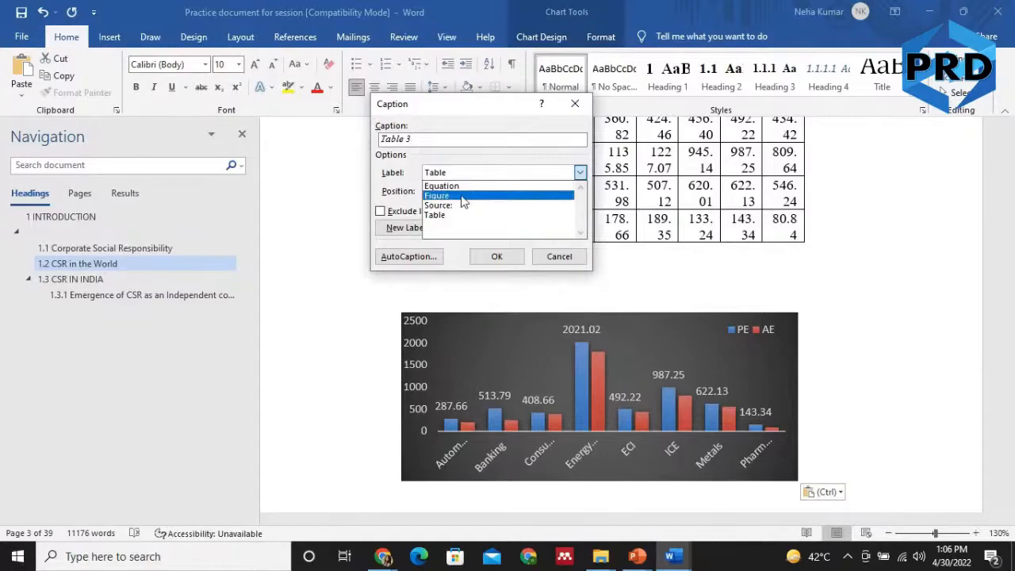
left_click(464, 196)
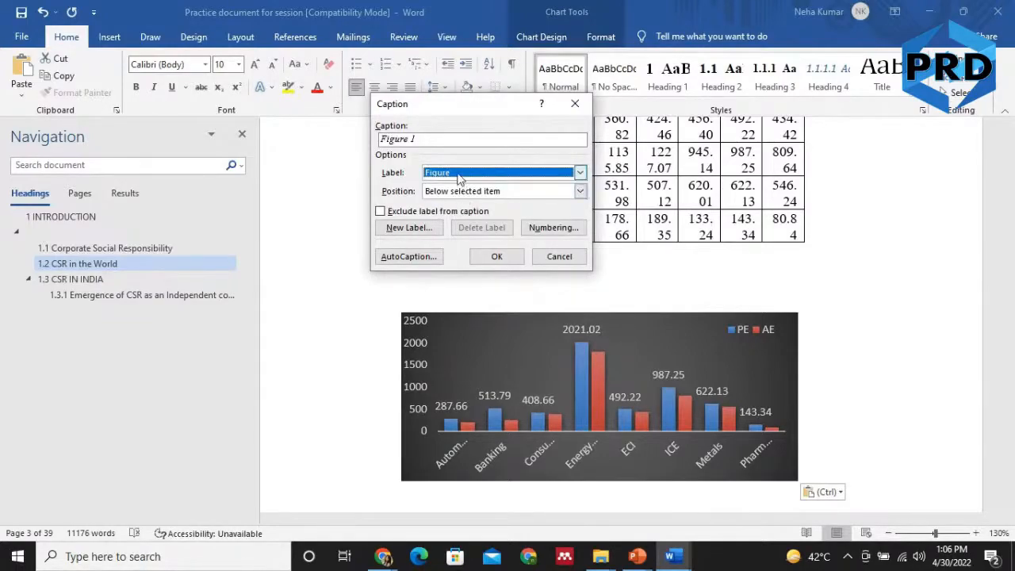
left_click(410, 228)
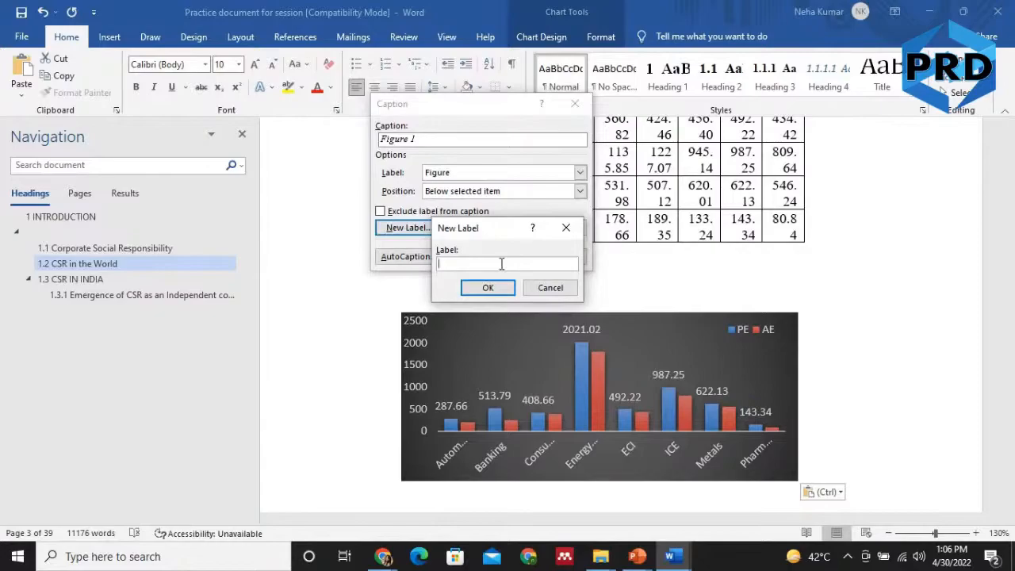
left_click(570, 288)
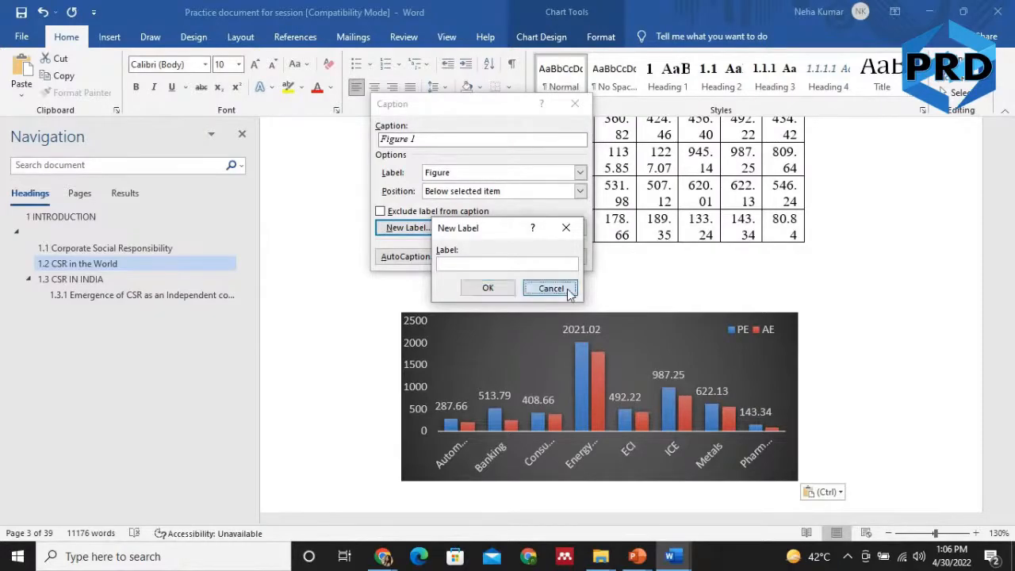
left_click(427, 229)
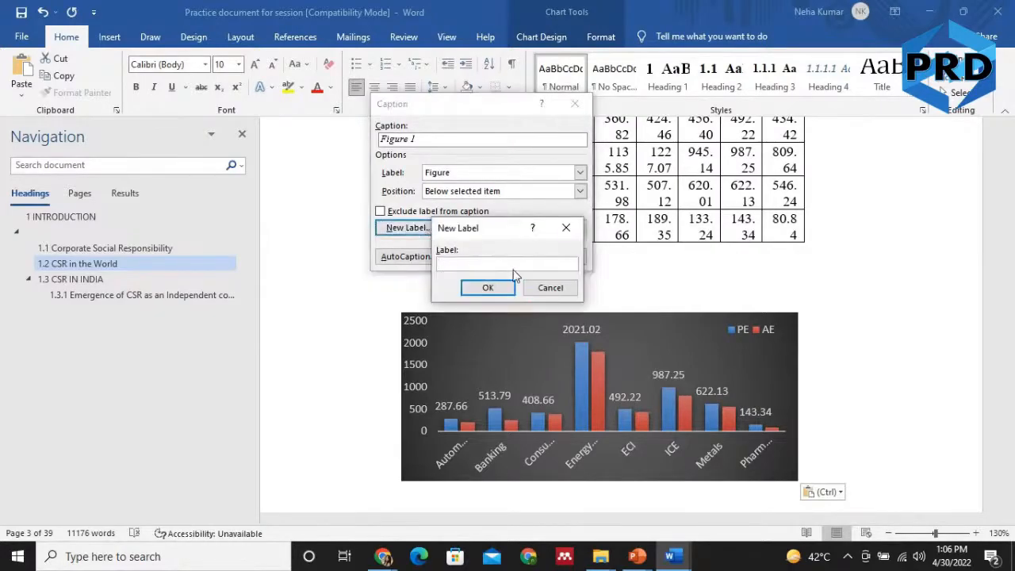
left_click(550, 288)
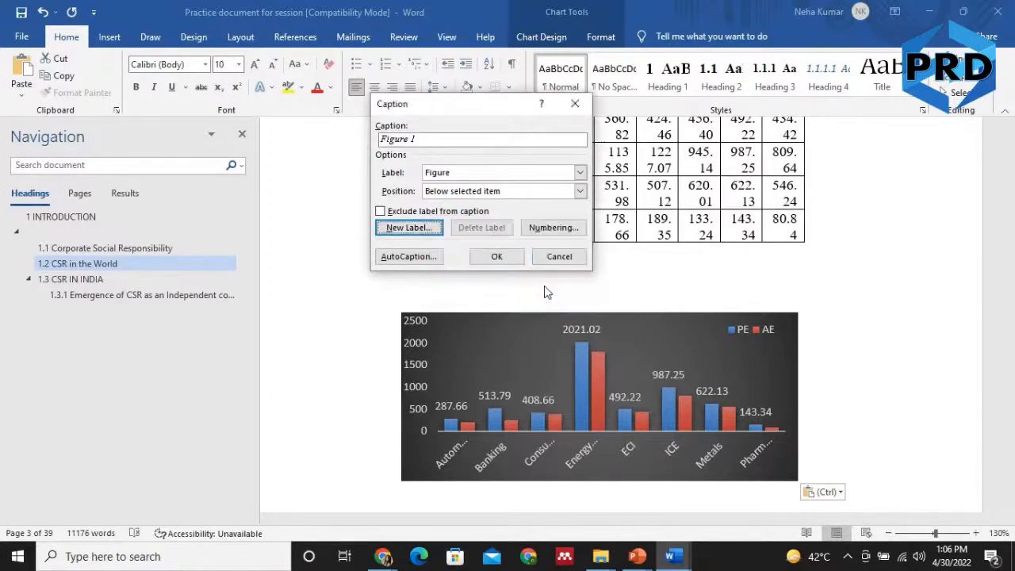
Complete the caption as "Figure 1: Sectorwise CSR Contribution" and insert it below the dark column chart
left_click(433, 140)
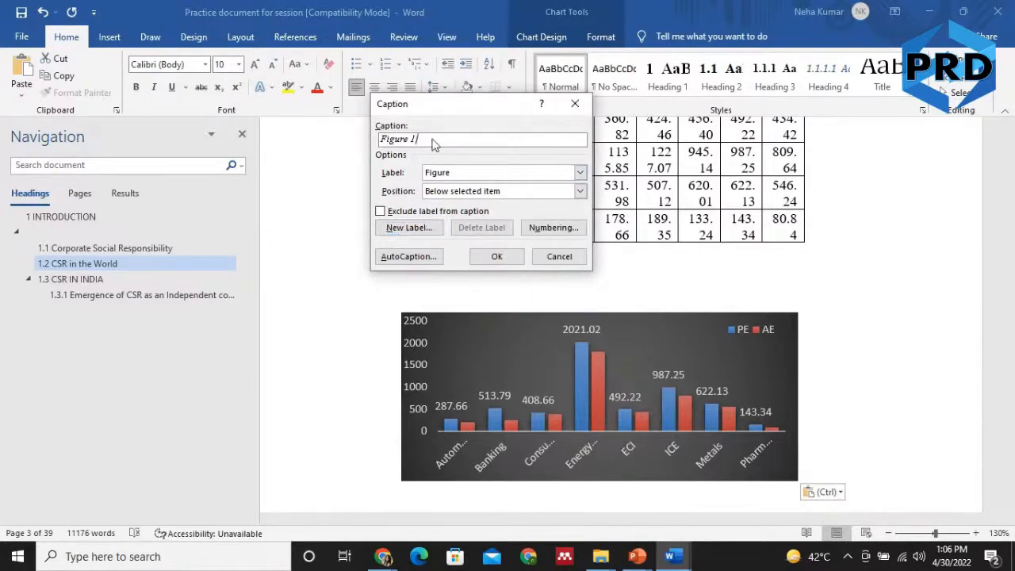
type(": Sectorwise CSR Contribution")
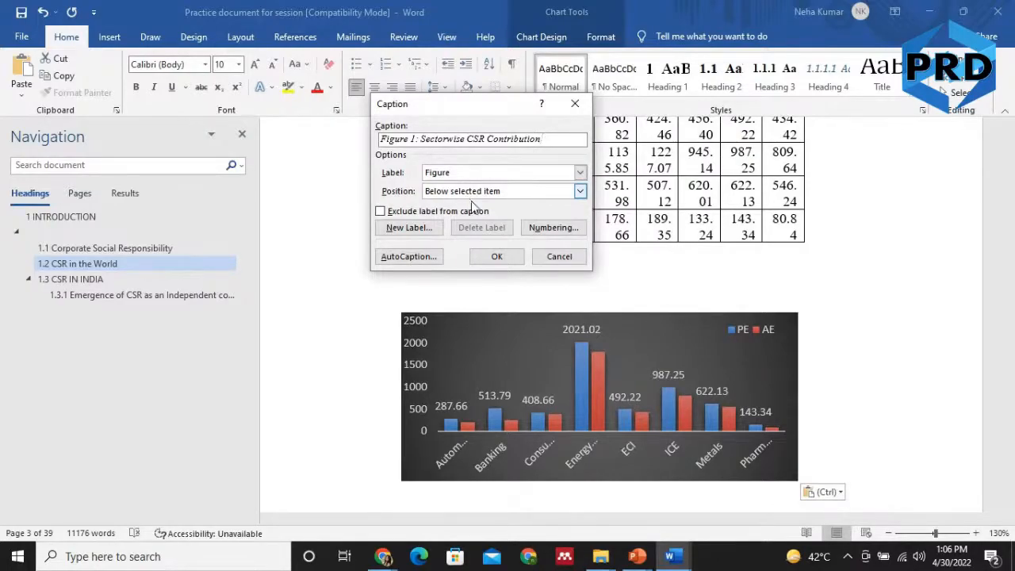
left_click(508, 259)
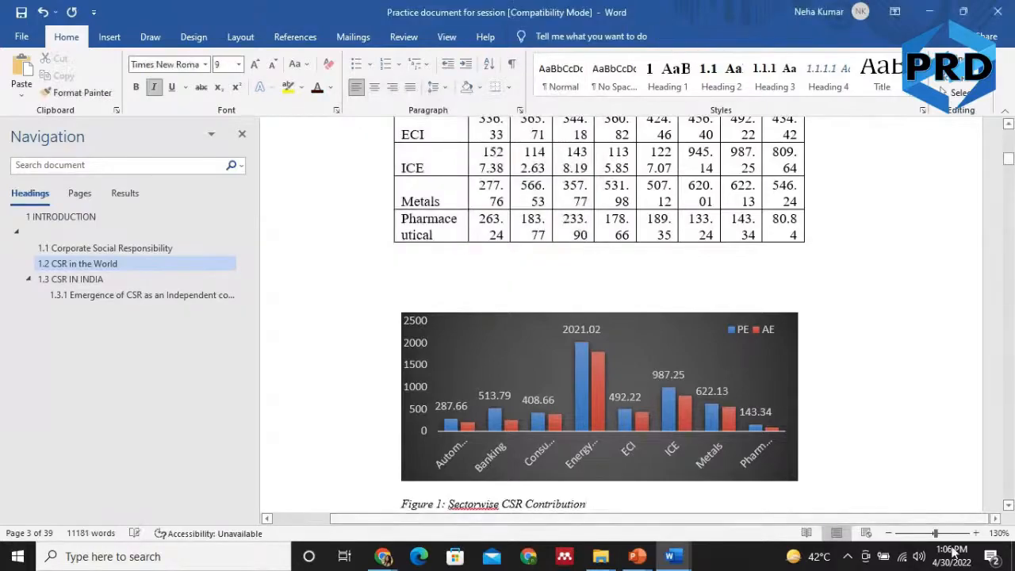
left_click(1008, 506)
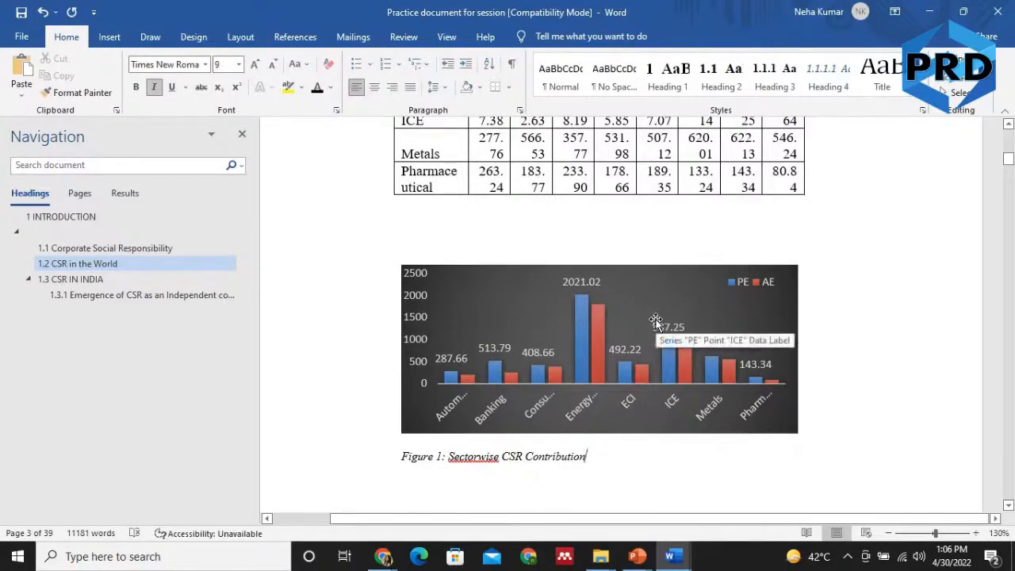
Add several blank lines below the Figure 1 caption
key("Return")
key("Return")
key("Return")
key("Return")
key("Return")
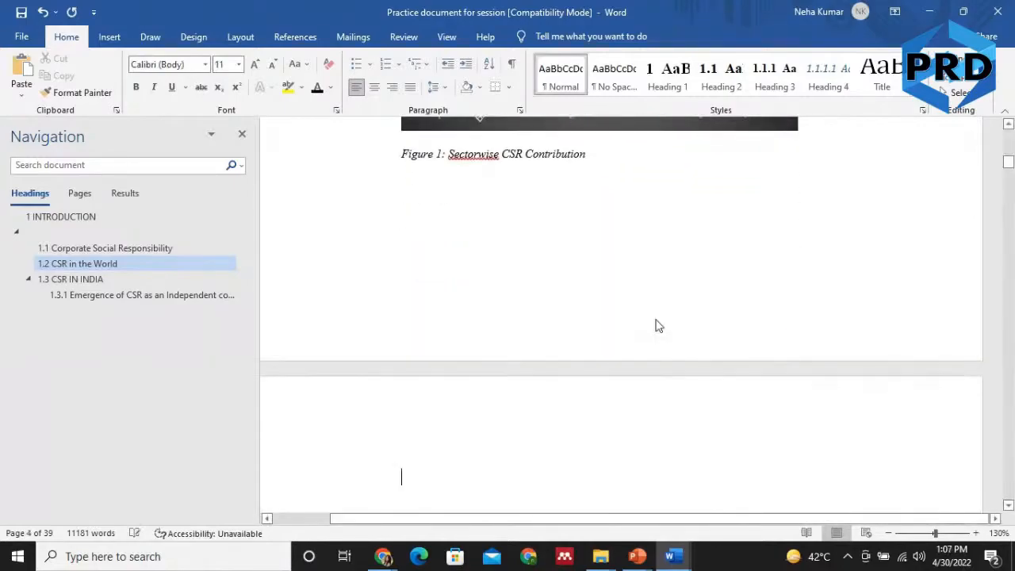
Add blank lines between the sector-wise table and the dark column chart, leaving the cursor in the space above the chart
key("Page_Down")
key("Page_Up")
key("Page_Up")
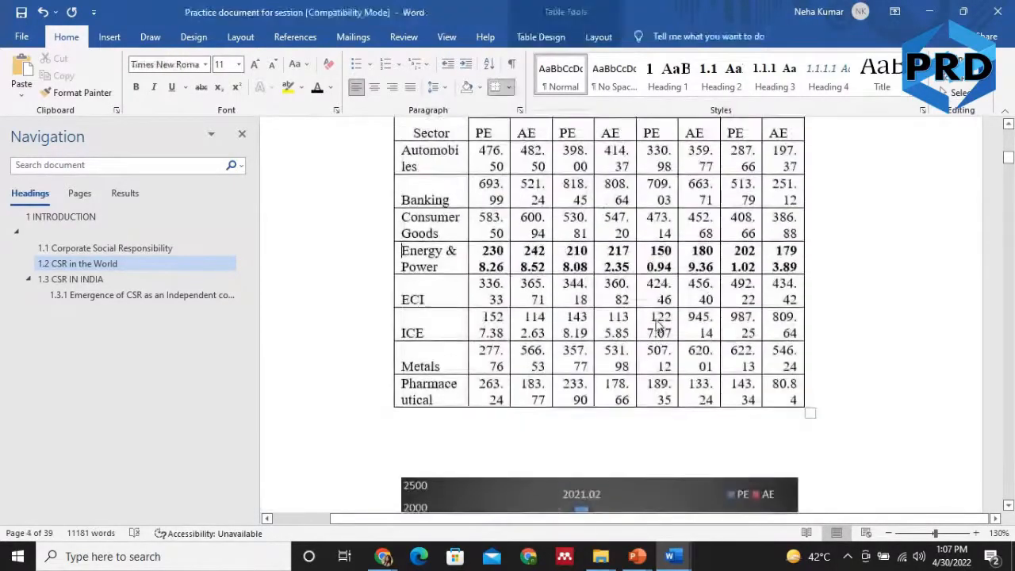
left_click(438, 462)
key("Return")
key("Return")
key("Return")
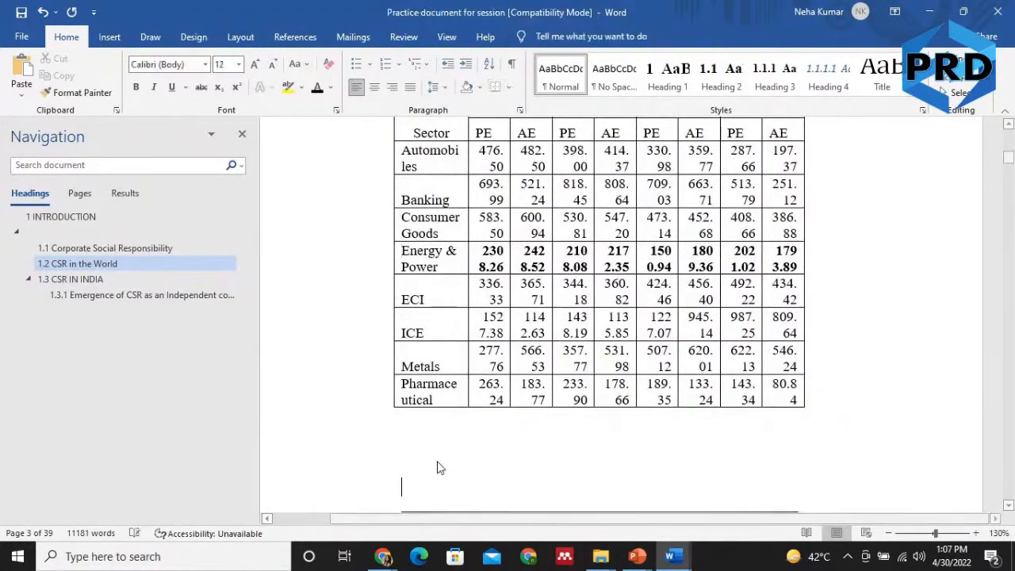
key("Up")
Copy the light grey 3-D column chart from the Figures & Tables document into the space above the dark column chart
key("alt+Tab")
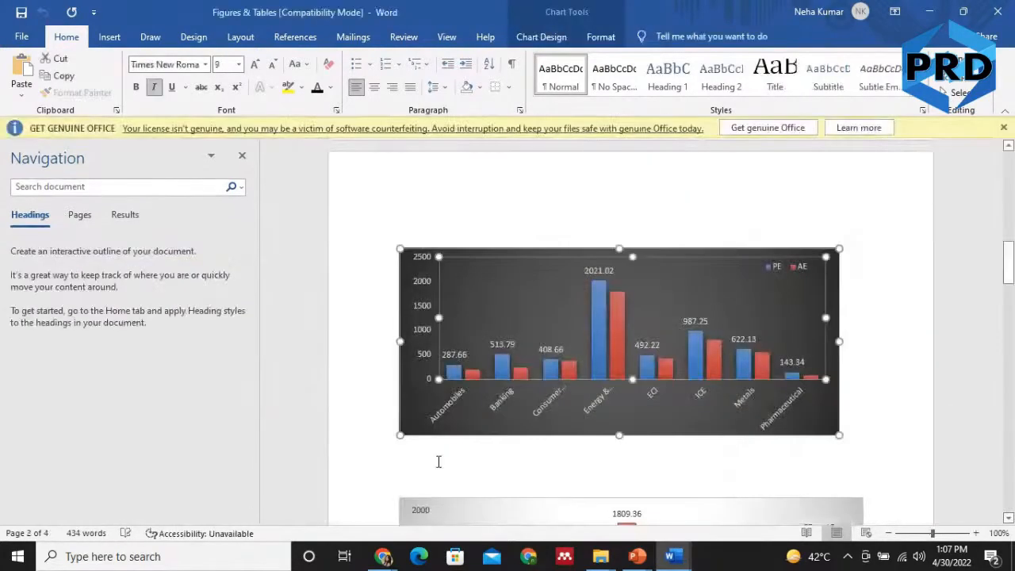
key("Delete")
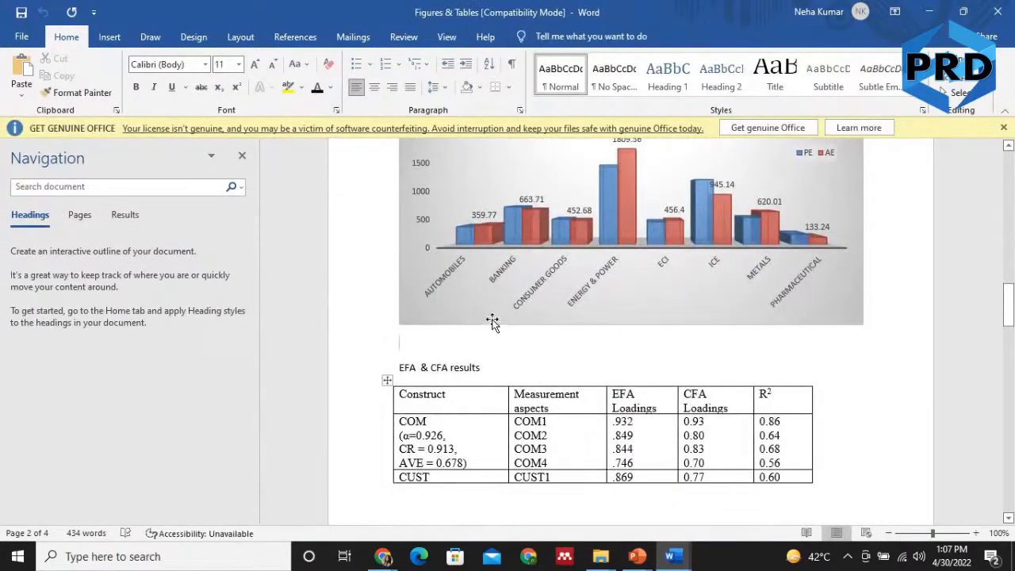
left_click(491, 322)
key("ctrl+c")
key("alt+Tab")
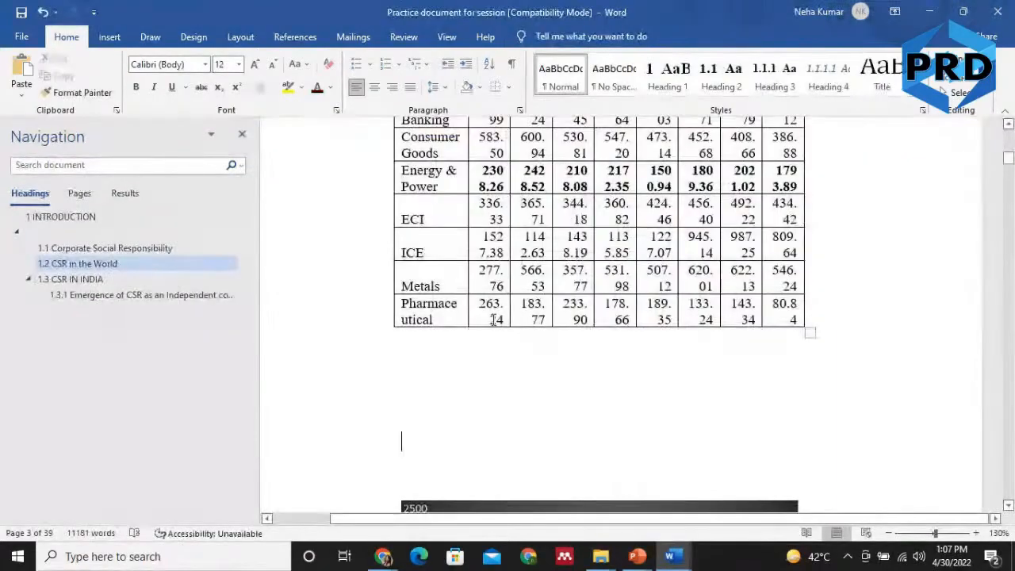
key("ctrl+v")
Insert the caption "Figure 1: Planned CSR Expd" below the light grey 3-D column chart
left_click(428, 341)
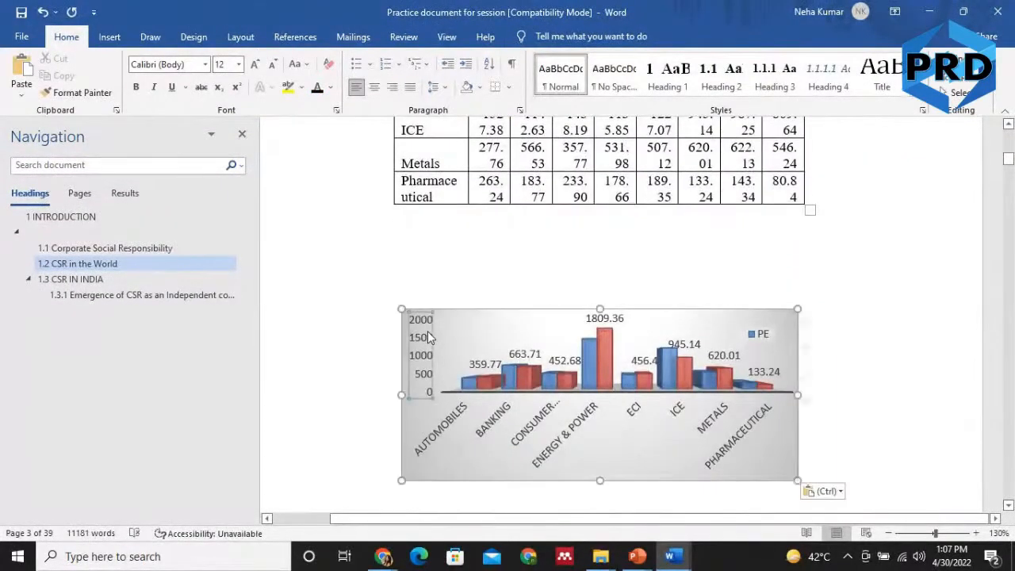
left_click(376, 373)
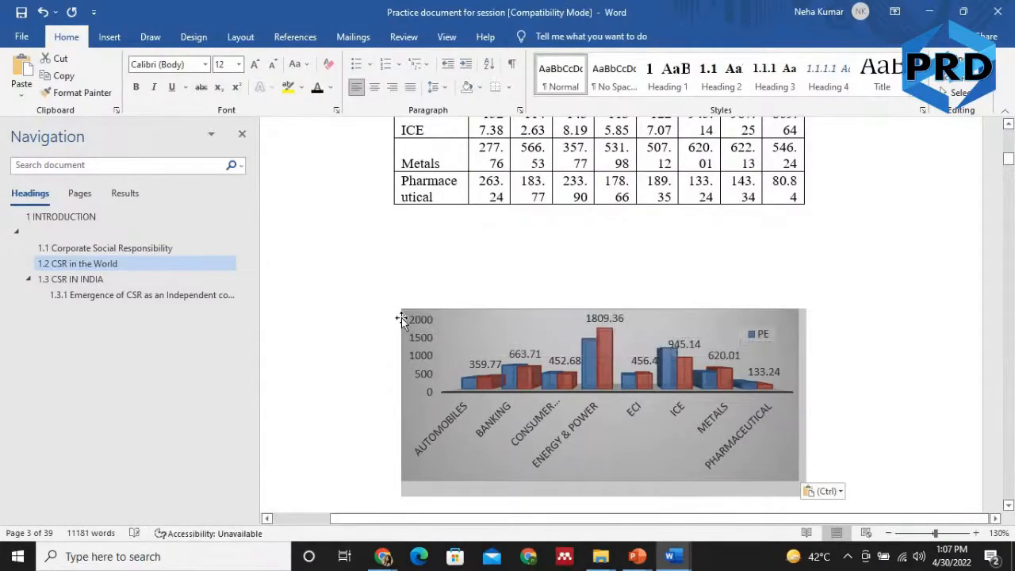
left_click(401, 317)
right_click(401, 319)
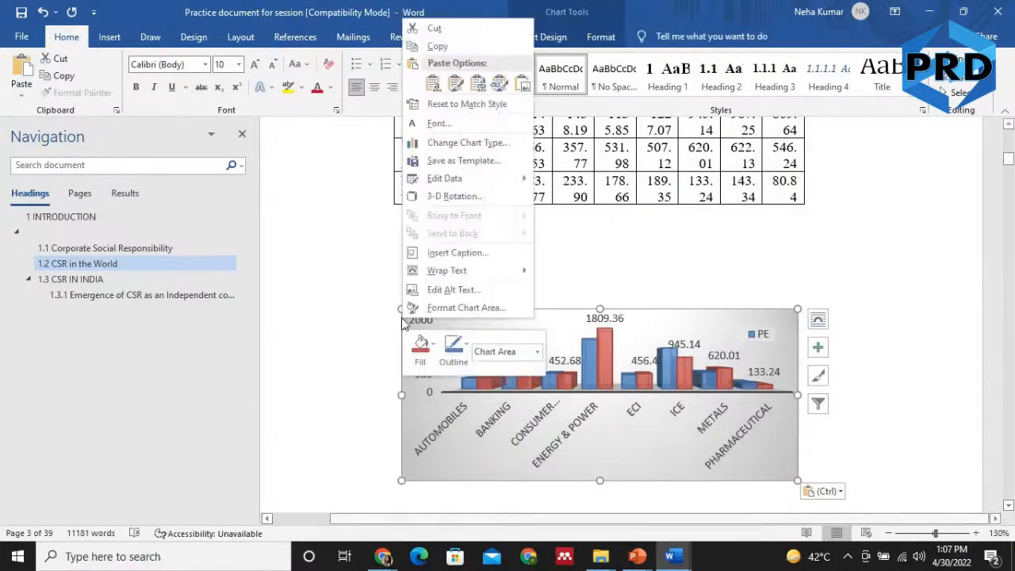
left_click(450, 253)
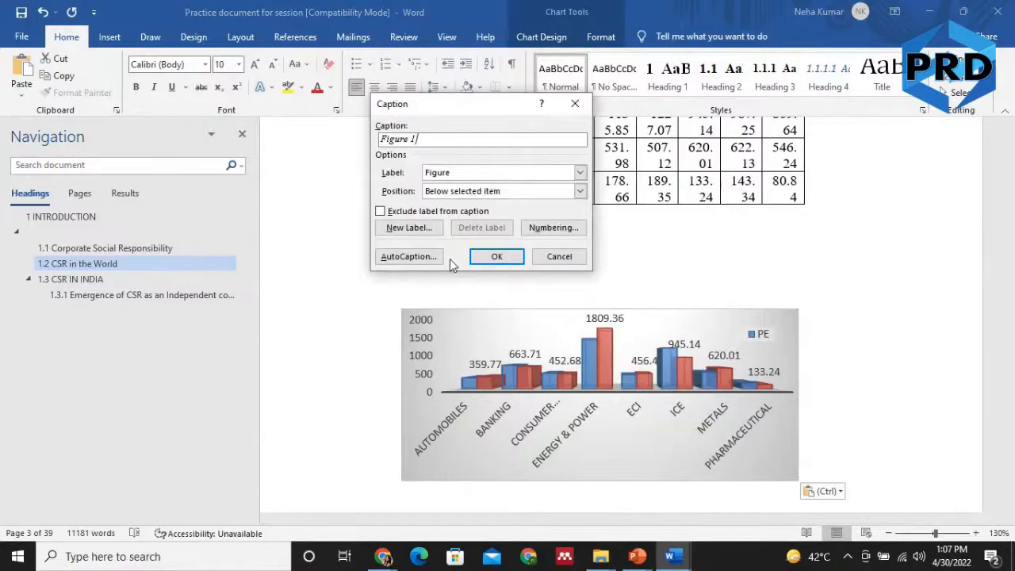
type(": Planned CSR Expd")
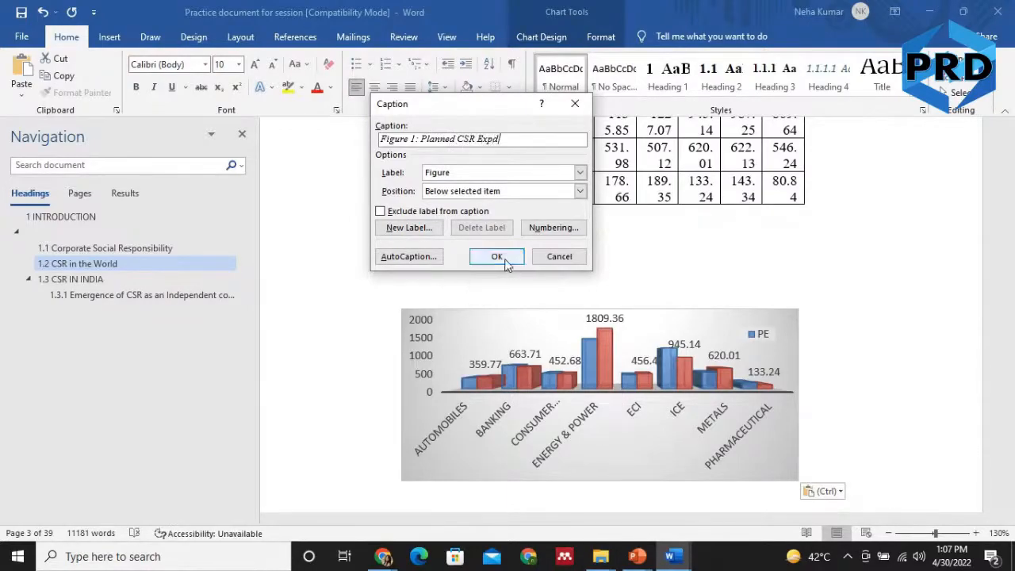
left_click(496, 256)
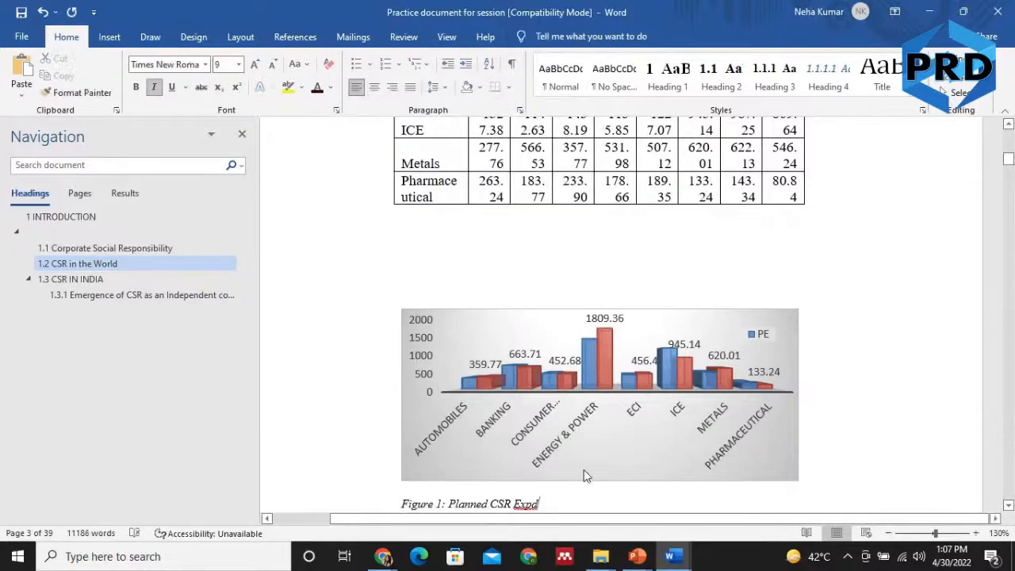
Add the words "As shown in" after "society in large." at the end of the paragraph above the Table 1 caption
key("Page_Down")
key("Page_Down")
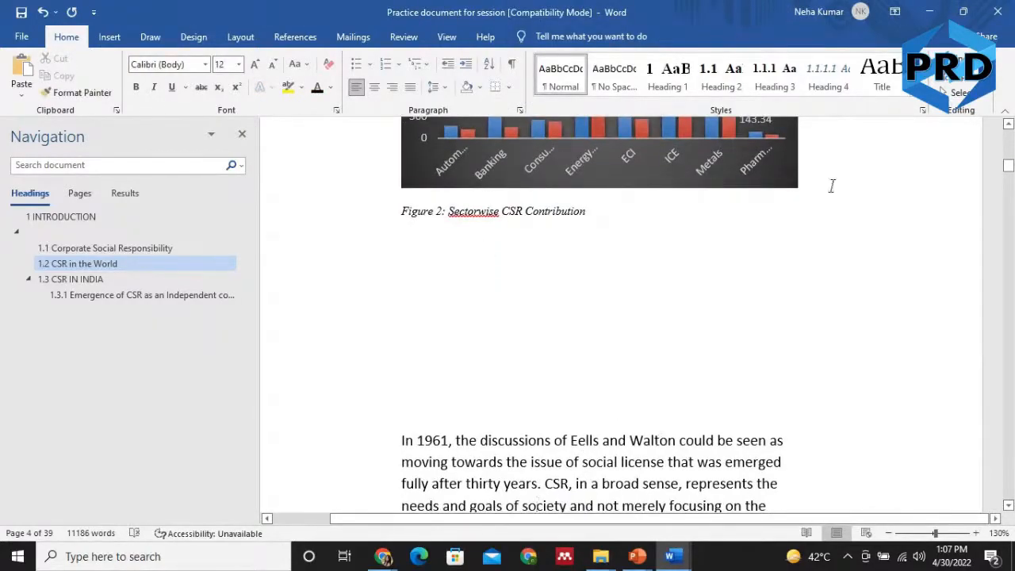
left_click(1009, 149)
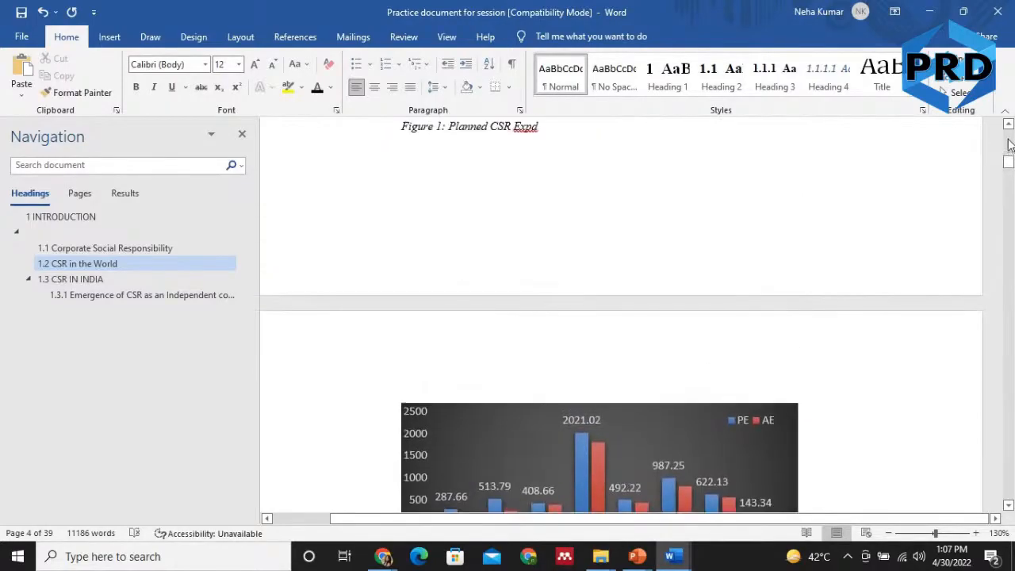
left_click(1009, 145)
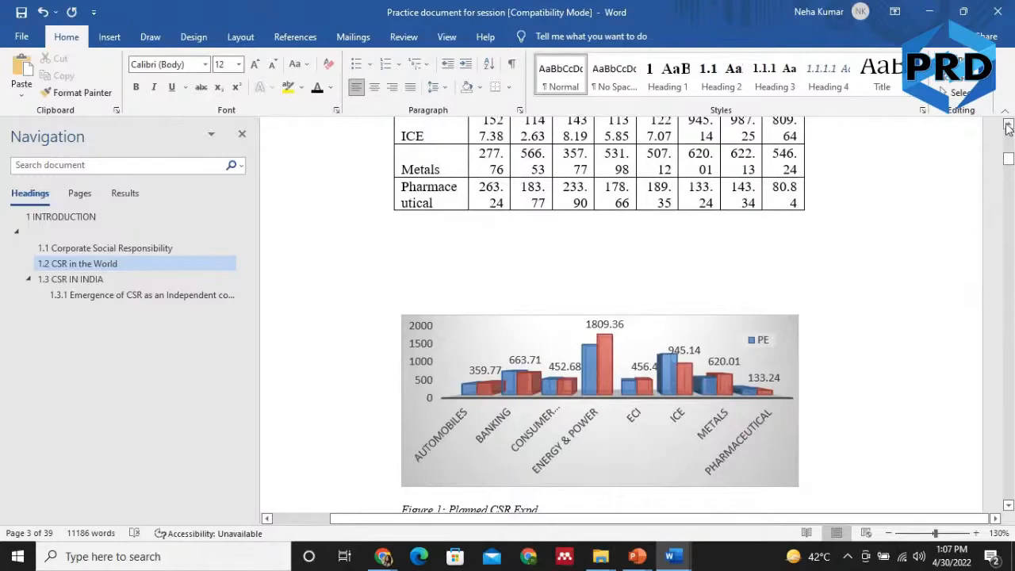
left_click(1009, 126)
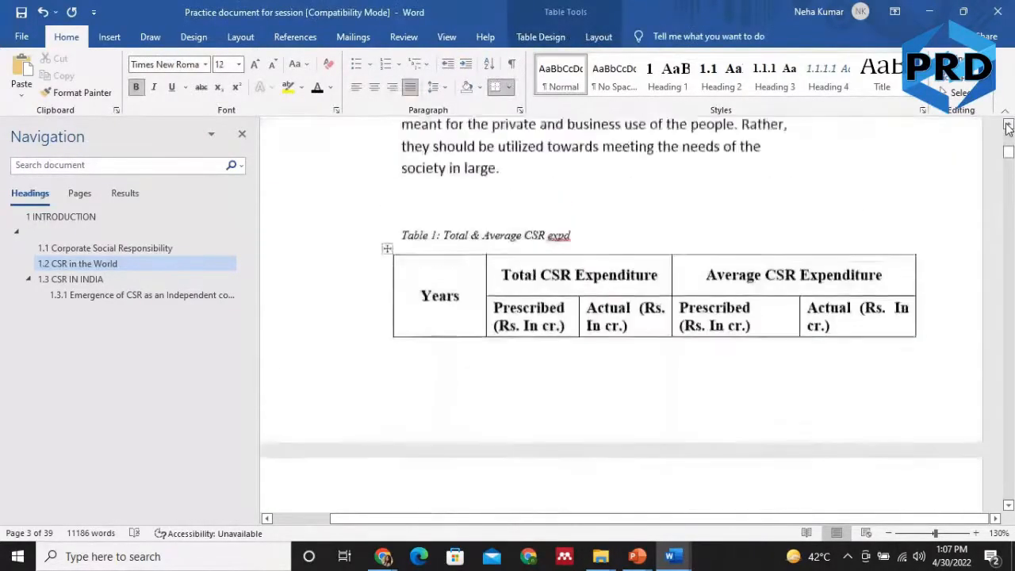
left_click(1008, 127)
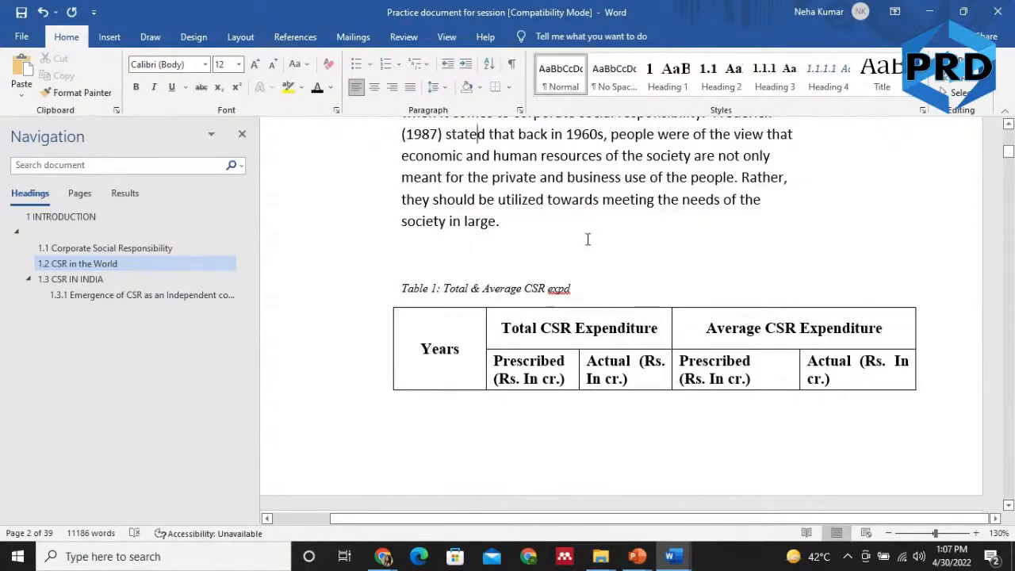
left_click(523, 228)
type("As shown")
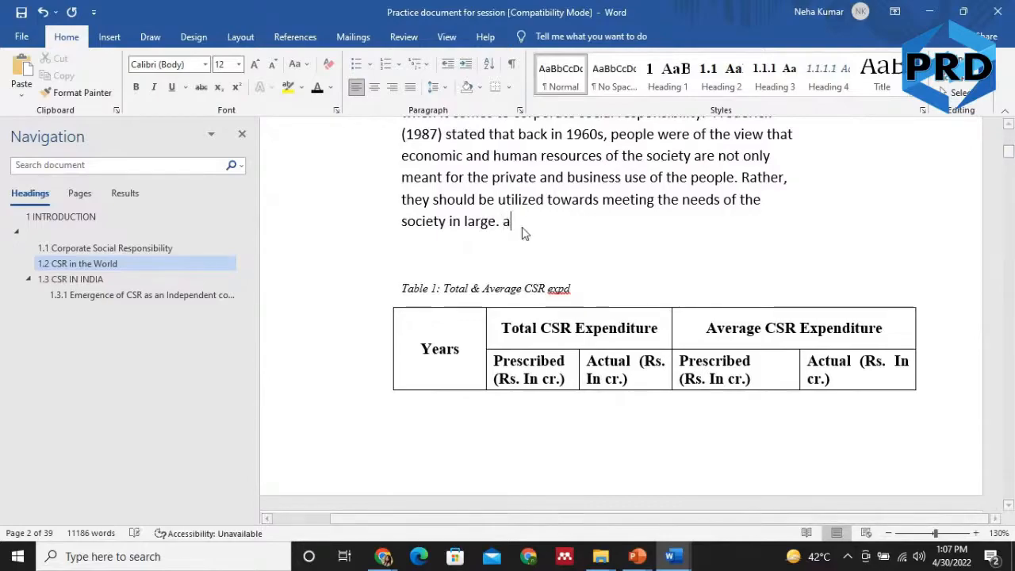
type(" in")
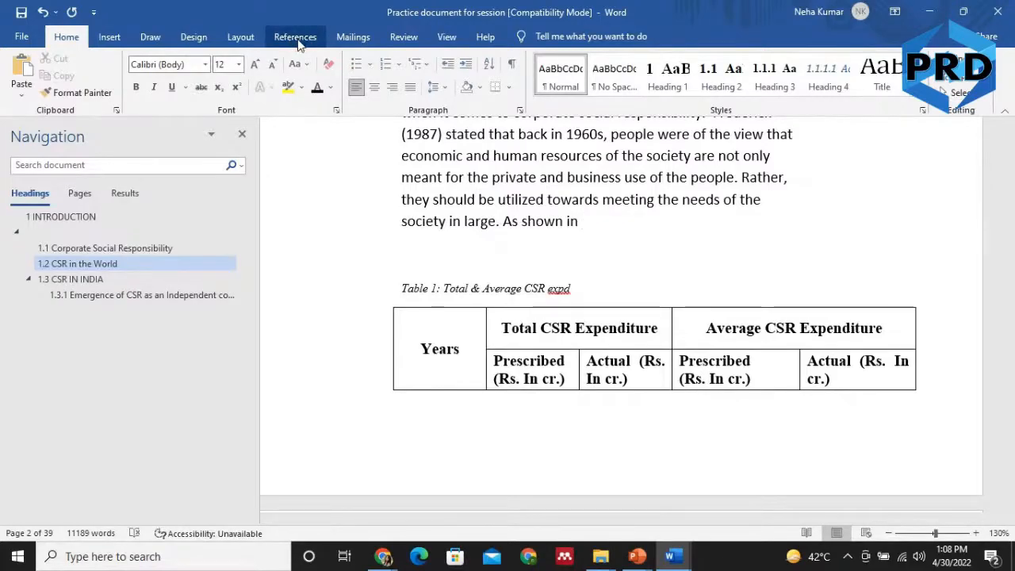
Insert a cross-reference to the caption "Table 1: Total & Average CSR expd" before "(1987)", using only label and number
right_click(291, 141)
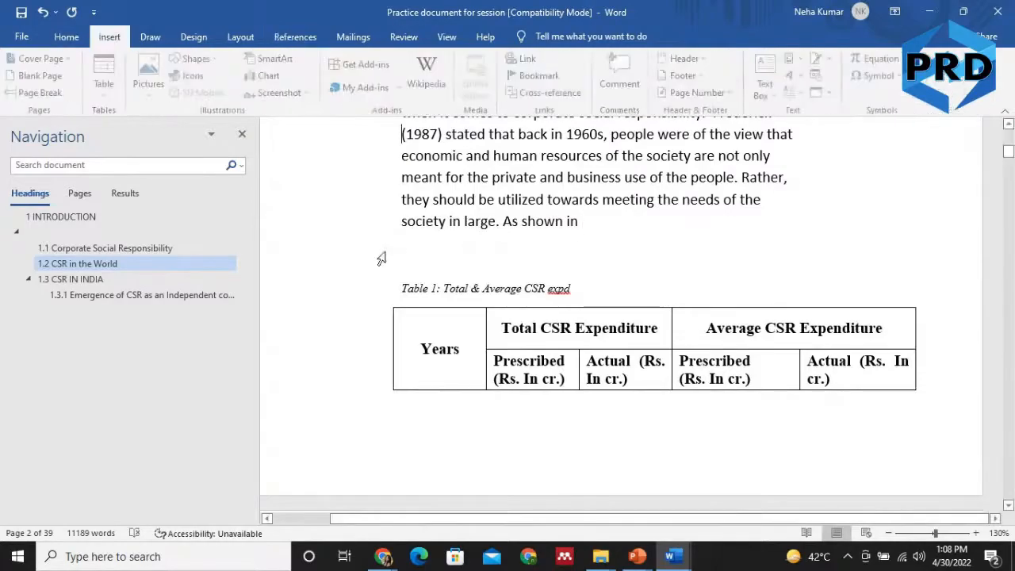
left_click(261, 231)
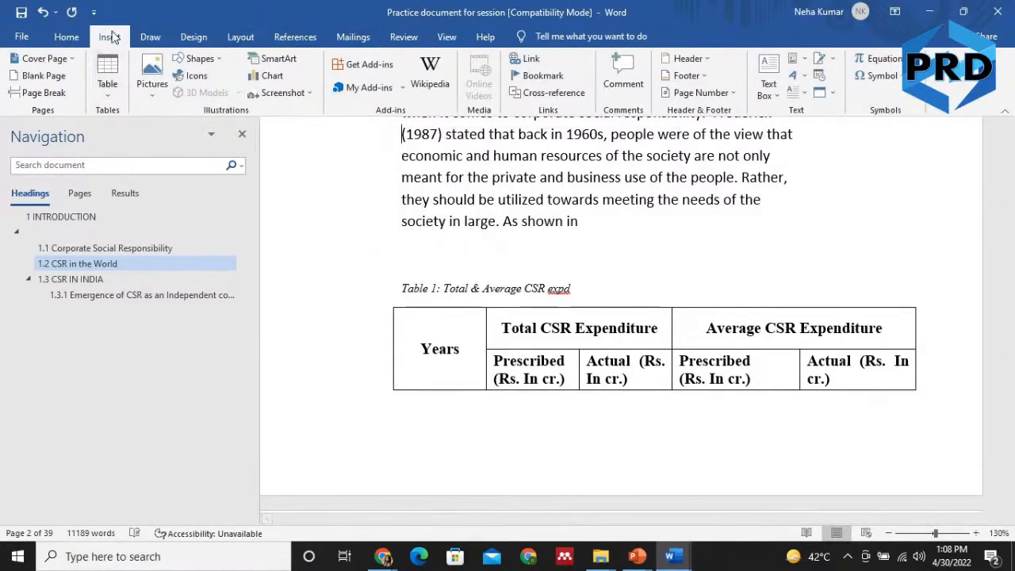
left_click(547, 93)
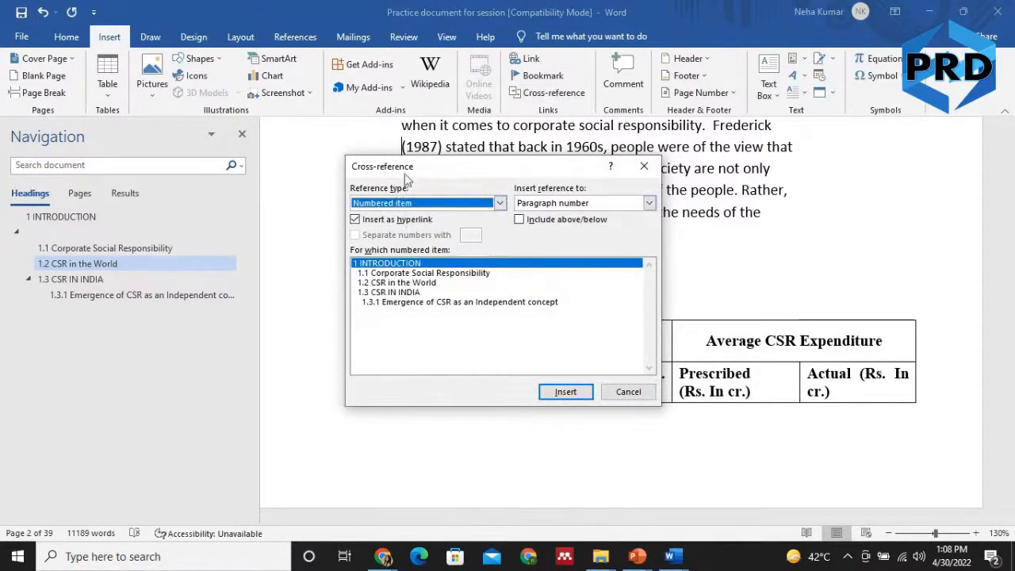
left_click_drag(427, 167, 288, 120)
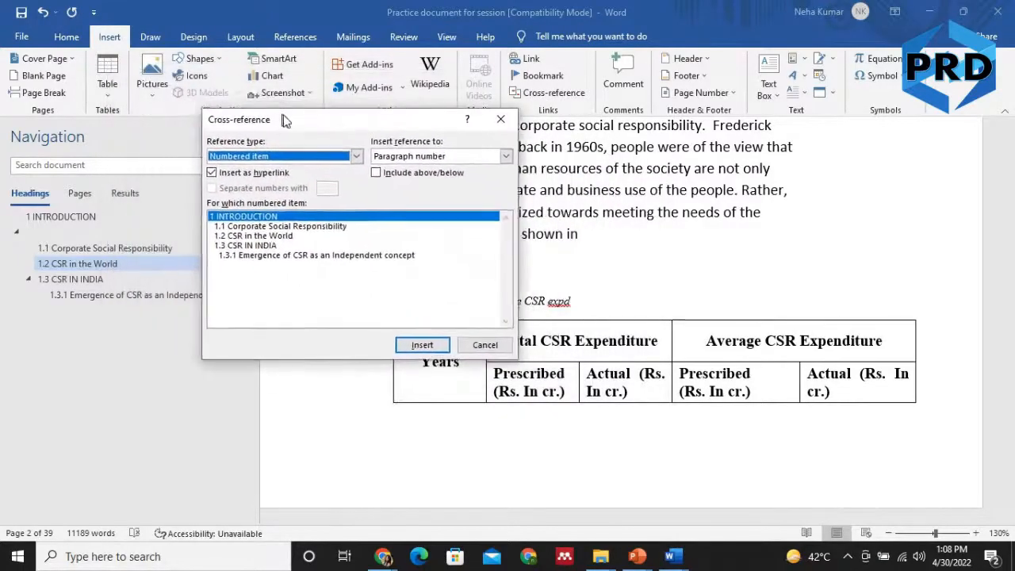
left_click(302, 159)
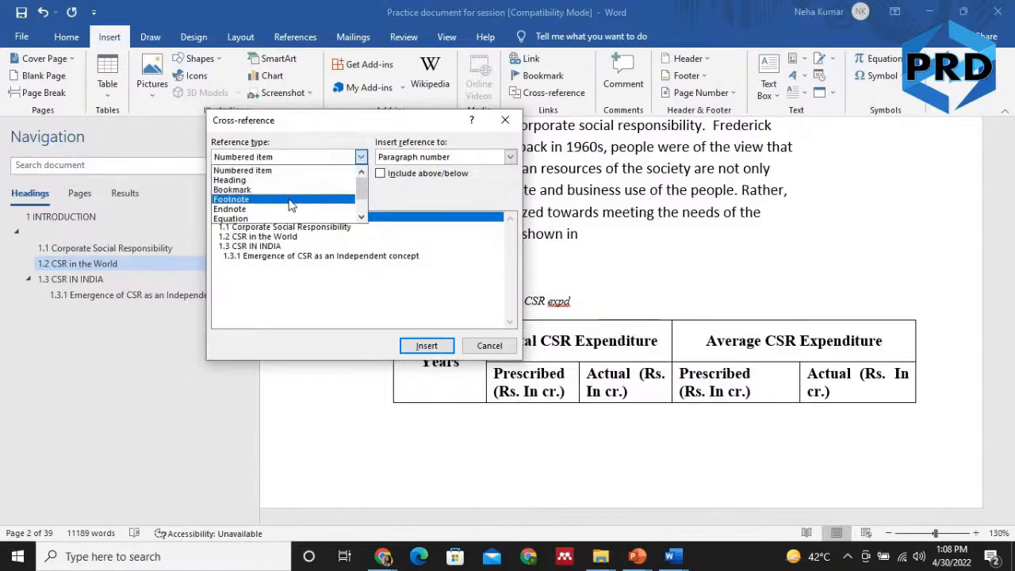
scroll(363, 221, "down", 1)
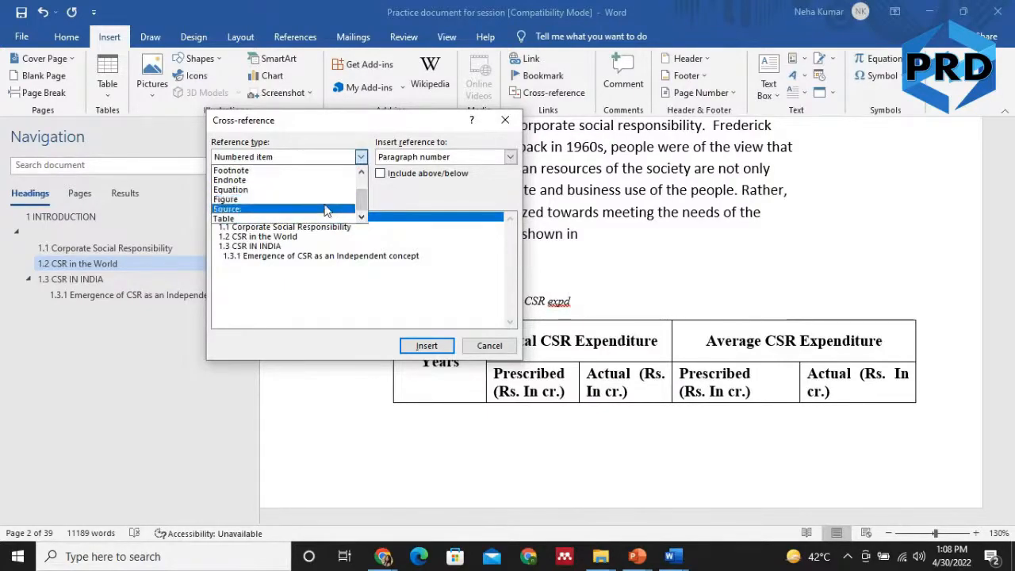
left_click(331, 218)
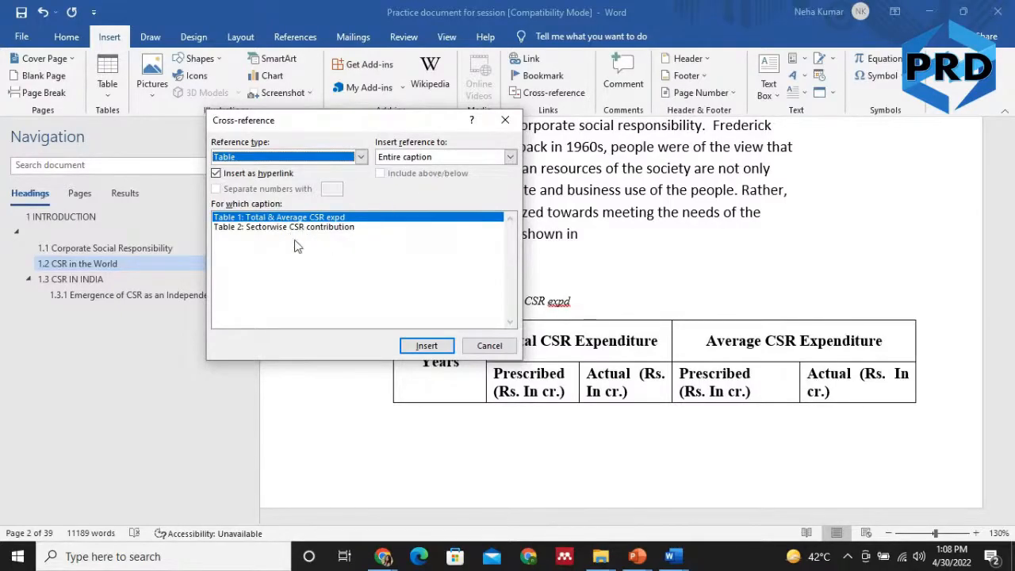
left_click(279, 219)
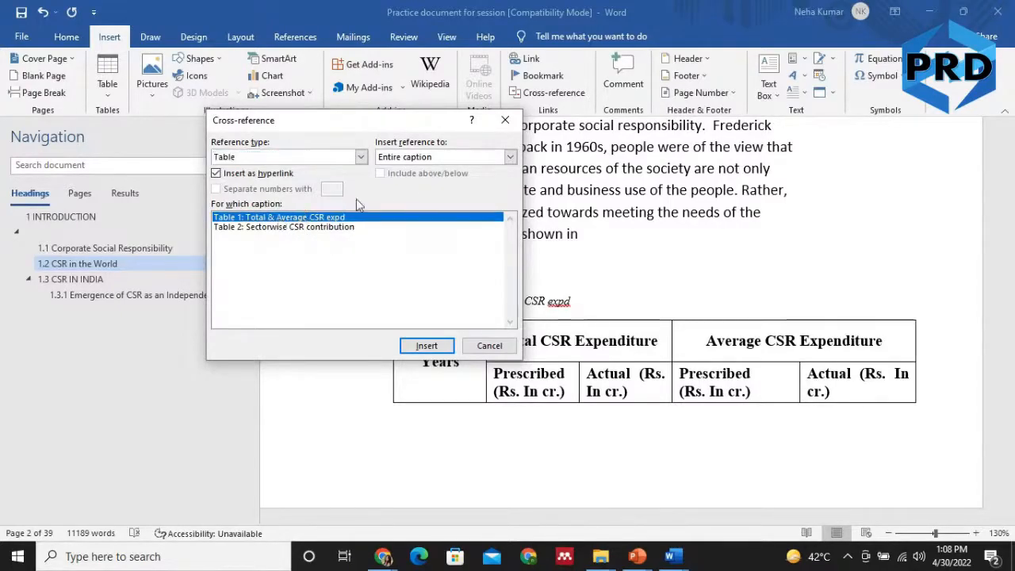
left_click(435, 157)
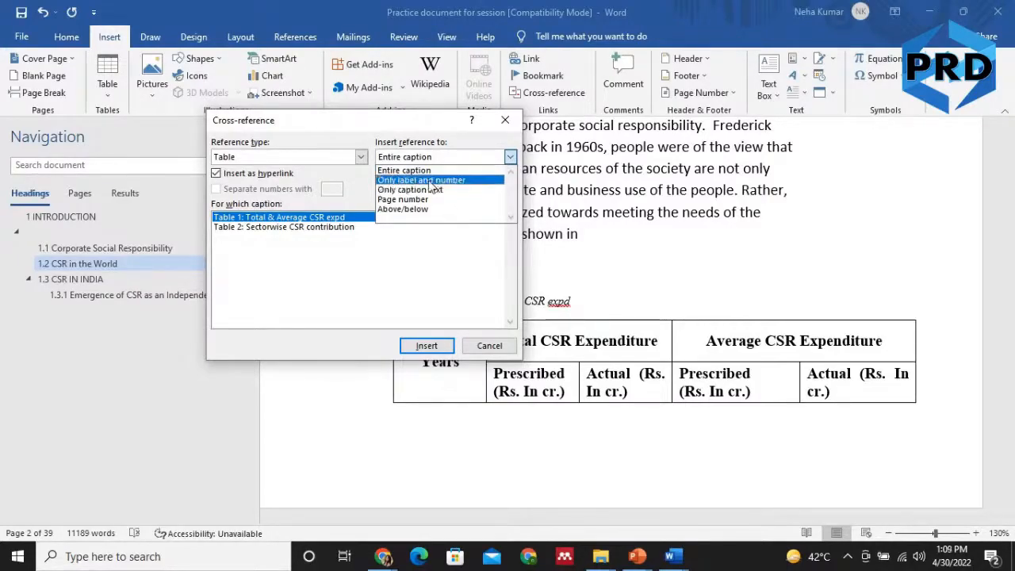
left_click(430, 182)
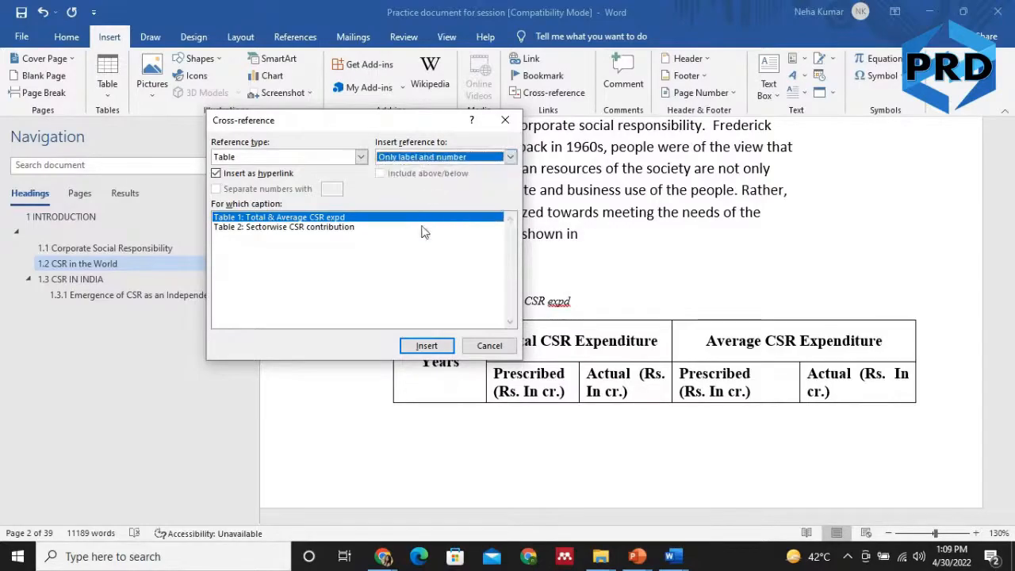
left_click(425, 348)
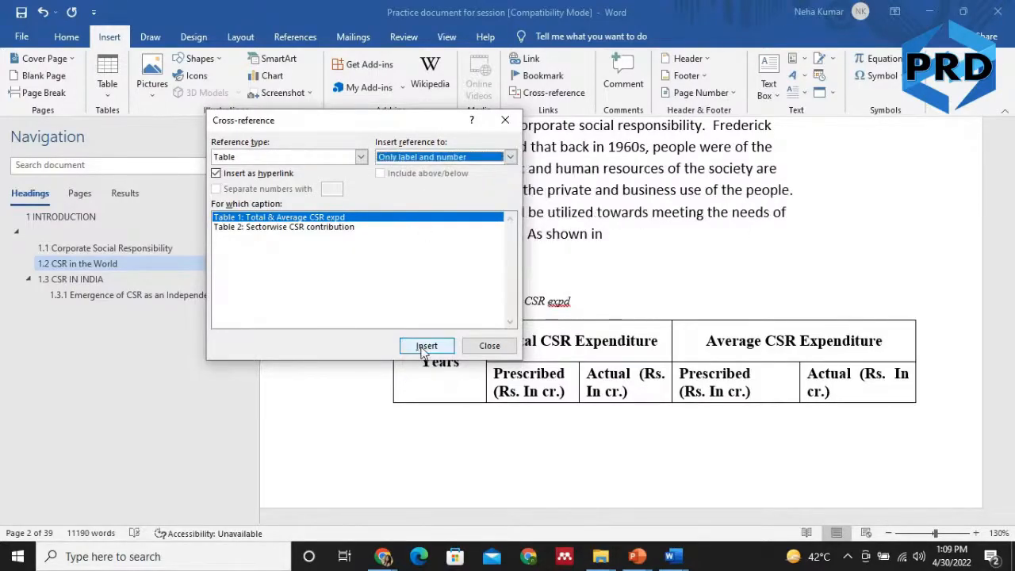
left_click(489, 349)
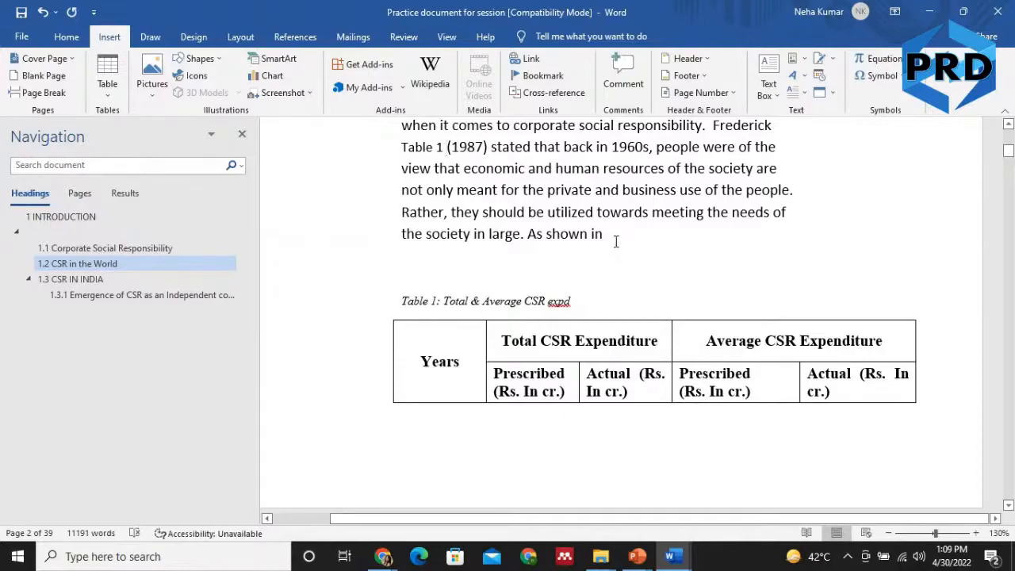
Move the Table 1 cross-reference to the end of "As shown in", add a period and start a new paragraph
left_click(438, 147)
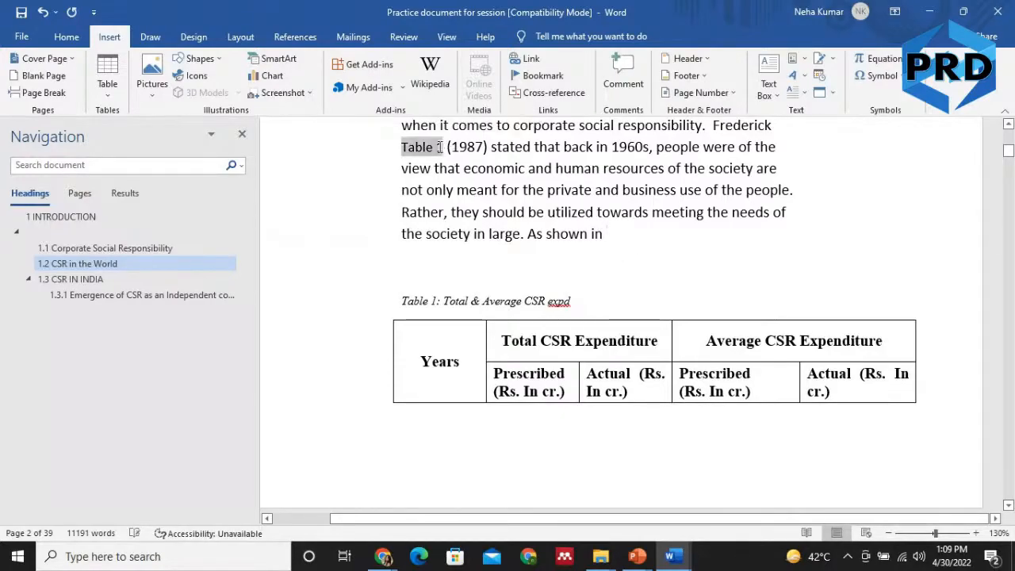
double_click(439, 148)
left_click_drag(441, 151, 402, 149)
key("ctrl+c")
key("Delete")
left_click(618, 240)
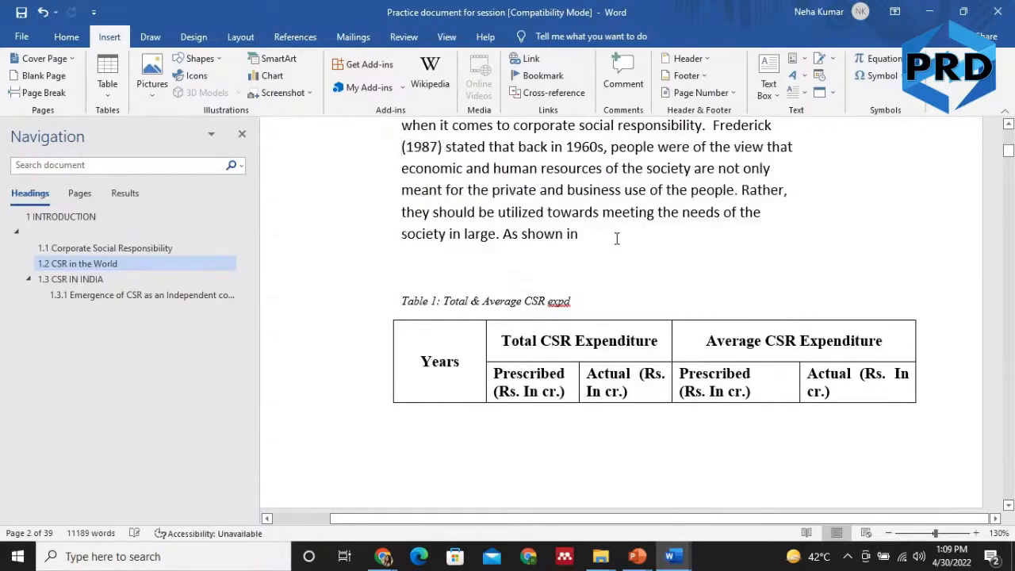
key("ctrl+v")
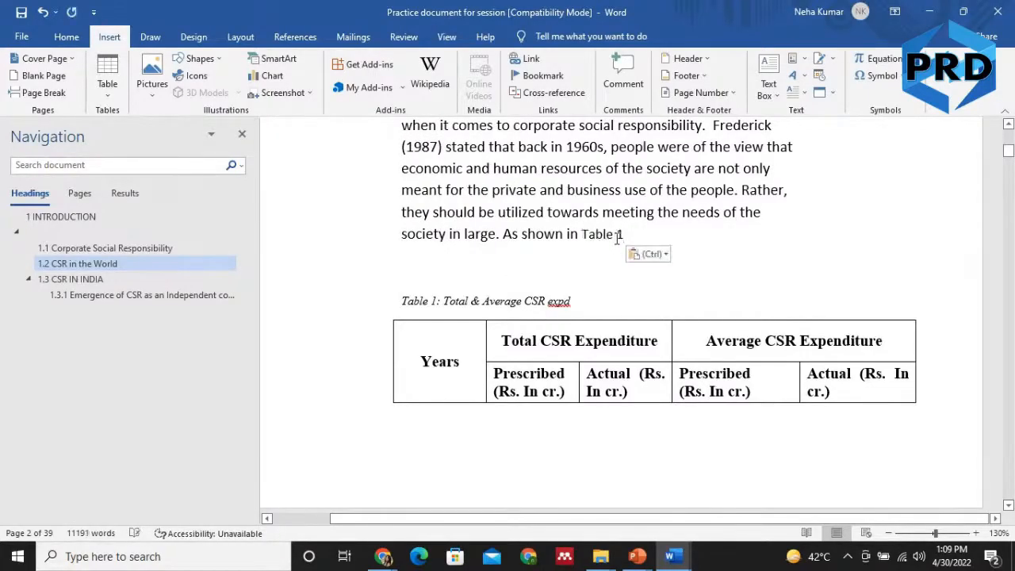
type(".")
key("Return")
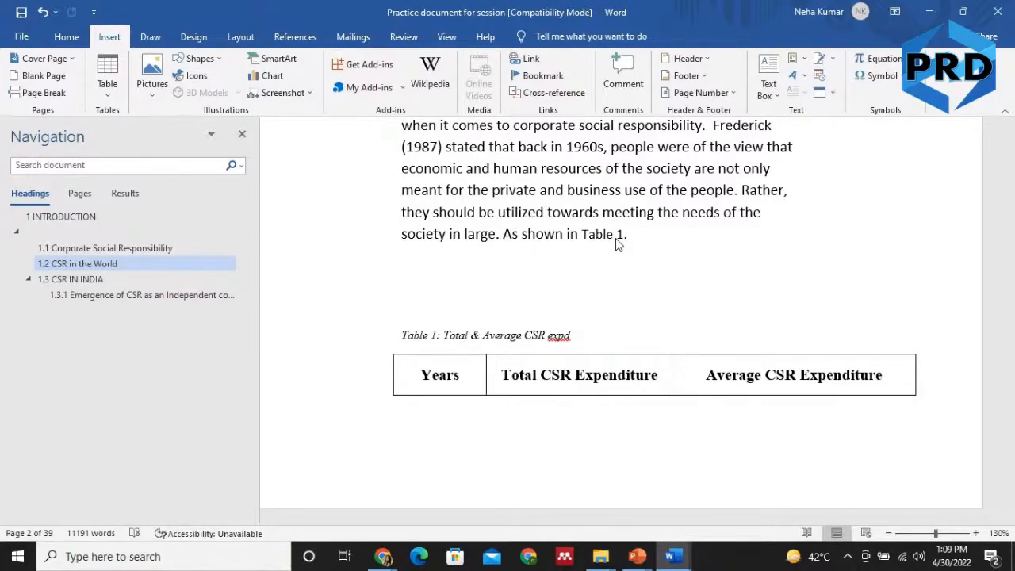
Copy the EFA & CFA results table from the Figures & Tables document into the blank line below the "As shown in" paragraph
left_click(598, 235)
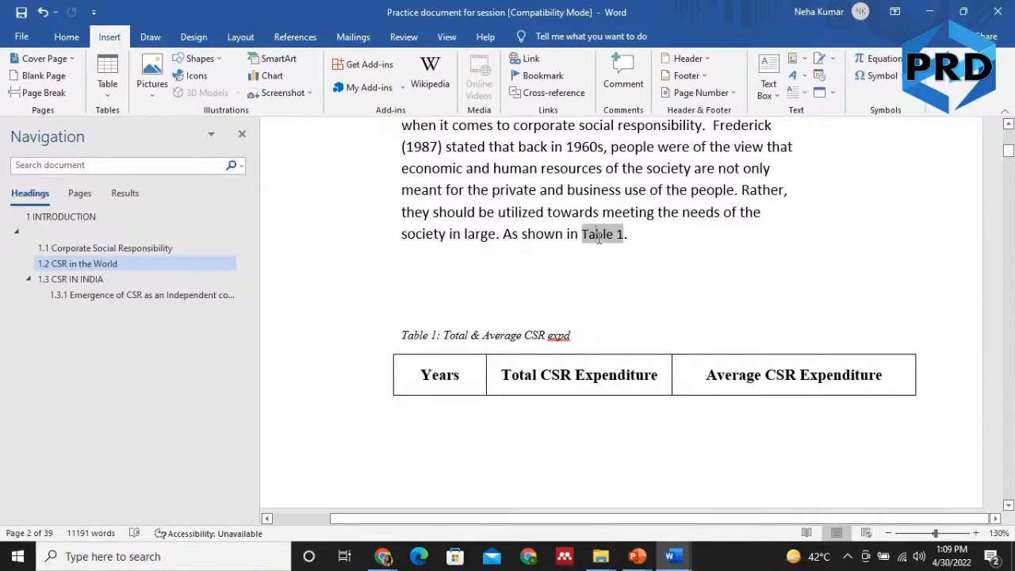
left_click(408, 277)
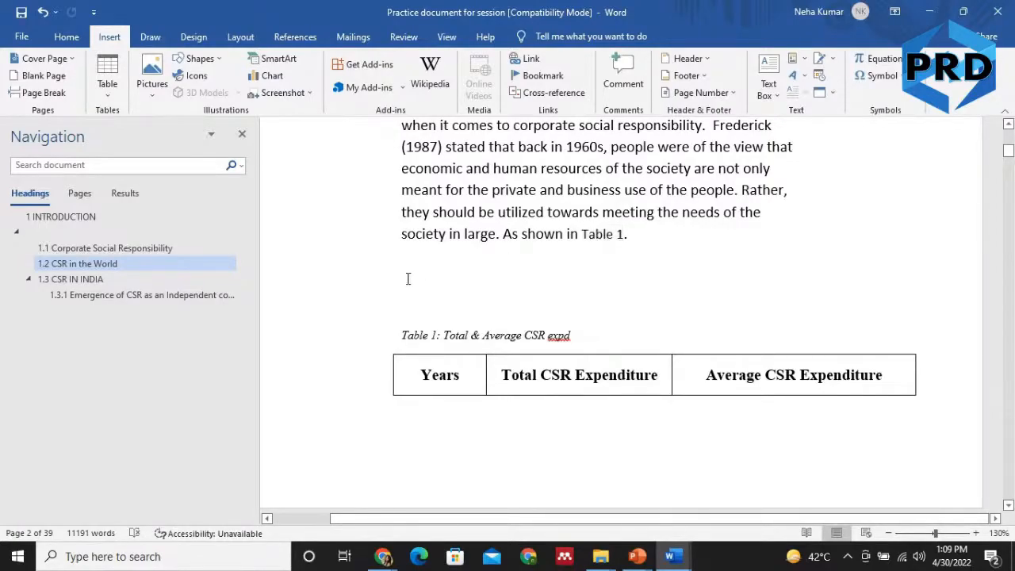
key("alt+Tab")
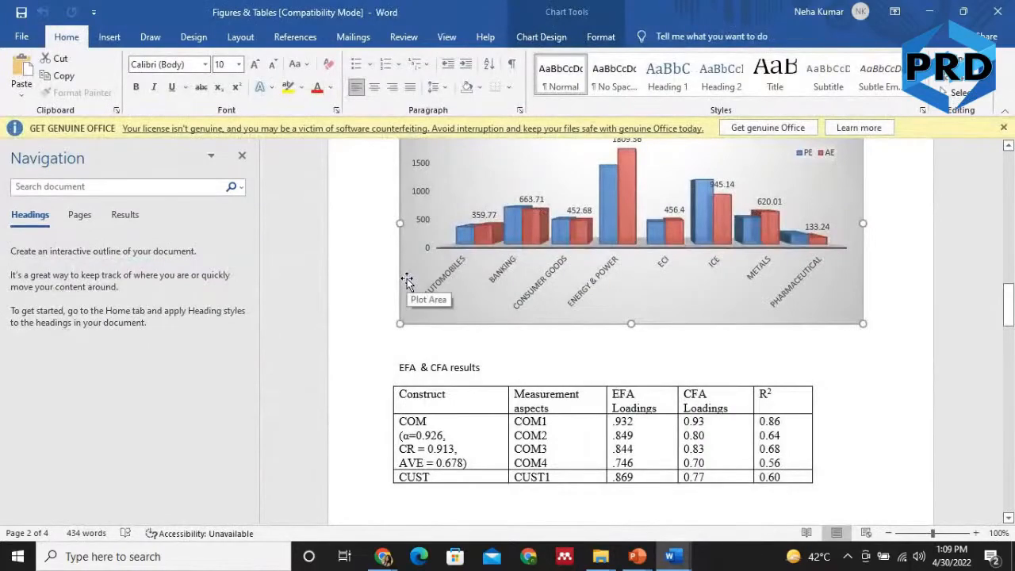
left_click(387, 380)
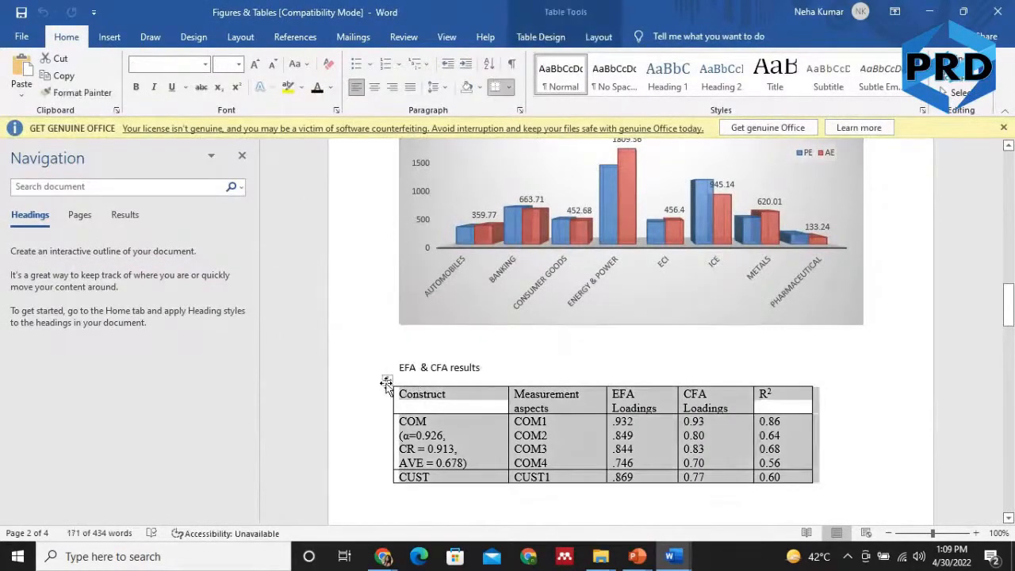
key("ctrl+c")
key("alt+Tab")
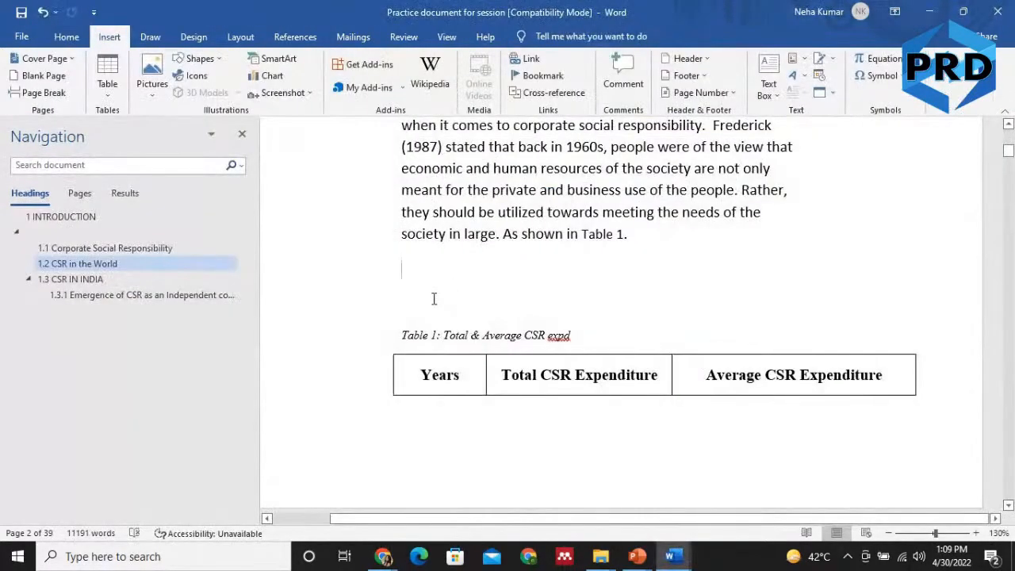
key("ctrl+v")
Add a caption above the pasted table with the Table label and the text ": EFA CFA results"
key("Page_Up")
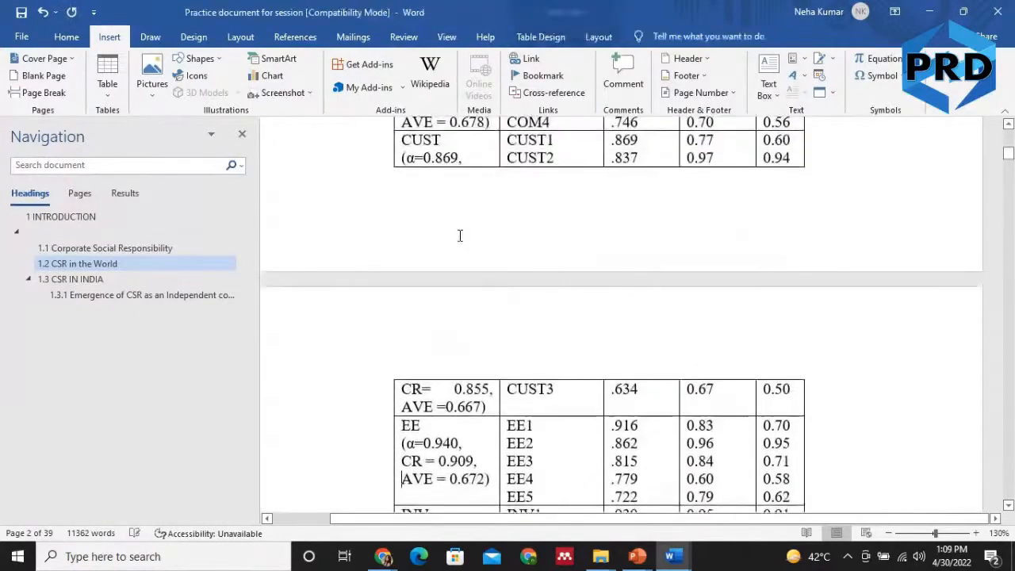
scroll(460, 236, "up", 5)
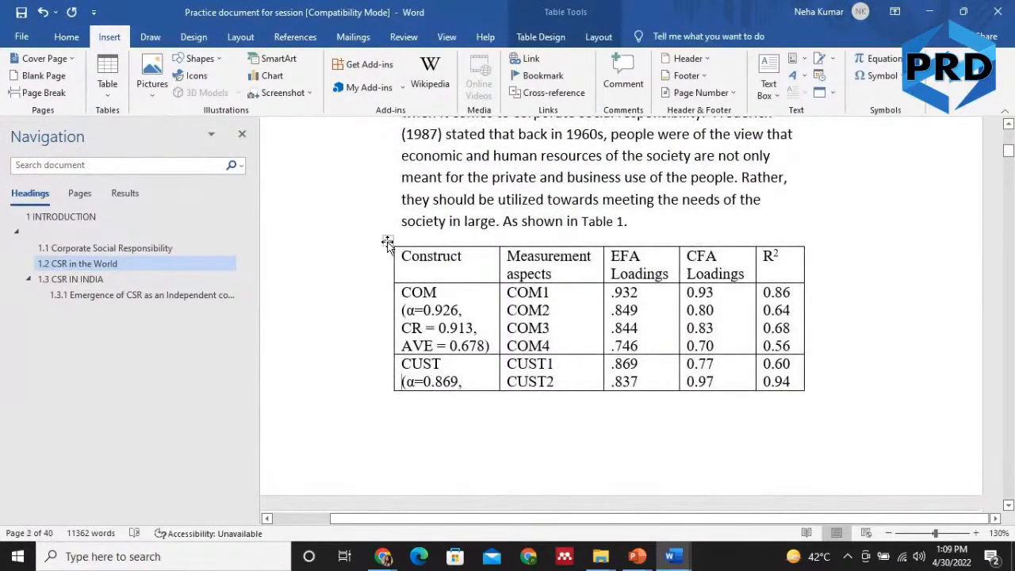
left_click(387, 242)
right_click(388, 242)
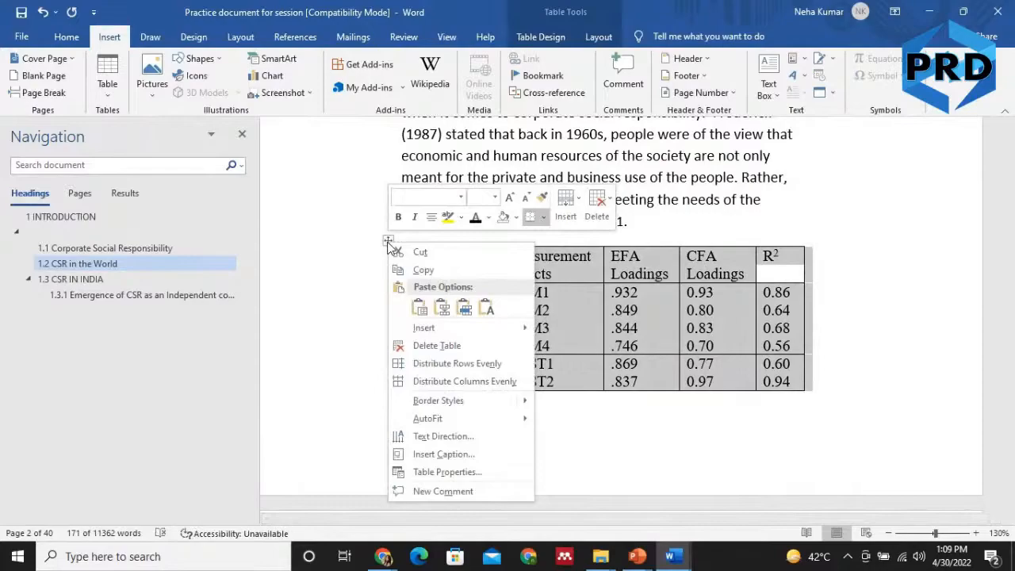
left_click(456, 462)
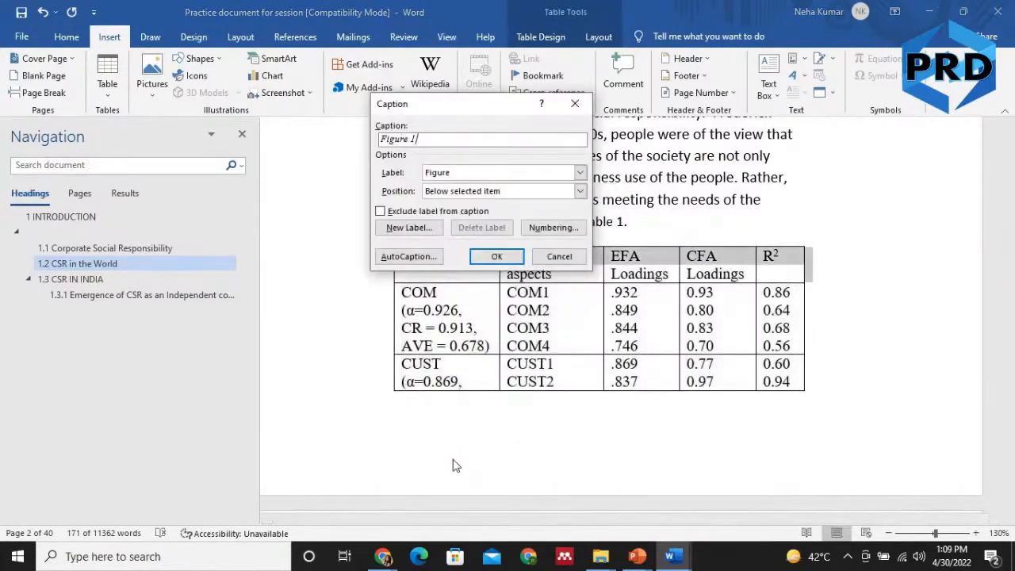
left_click(458, 173)
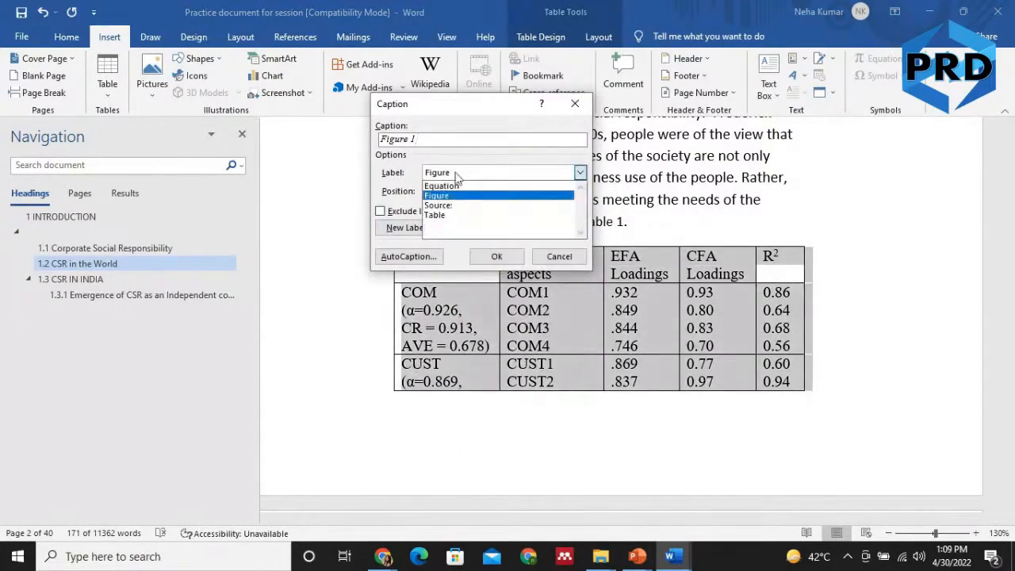
left_click(438, 215)
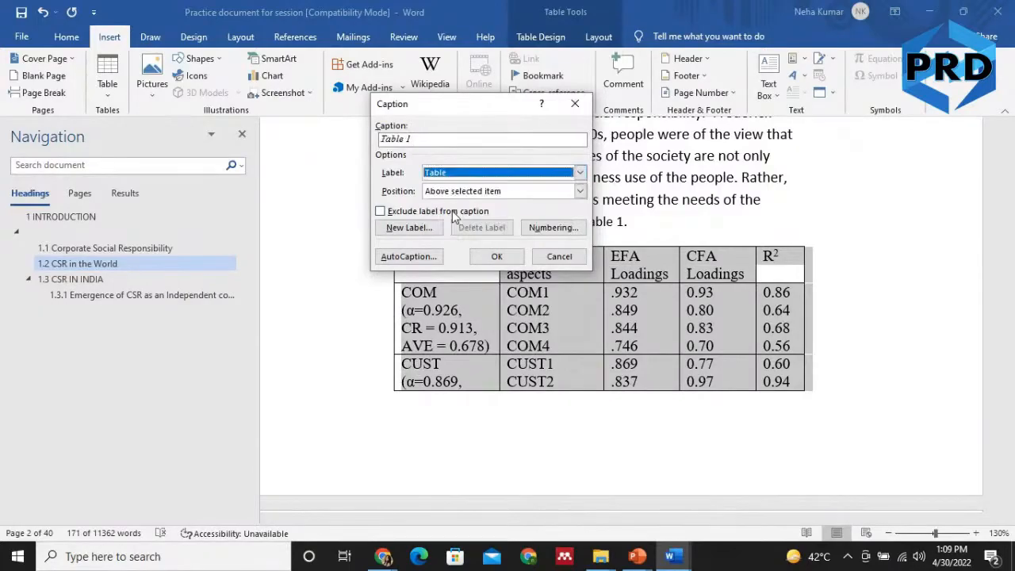
left_click(424, 139)
type(": EFA")
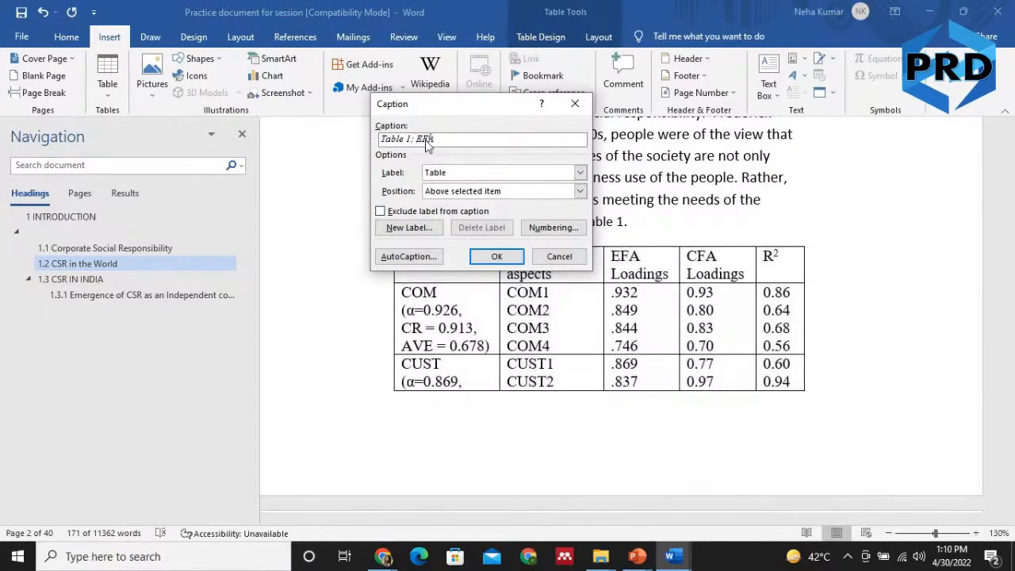
type(" CFA results")
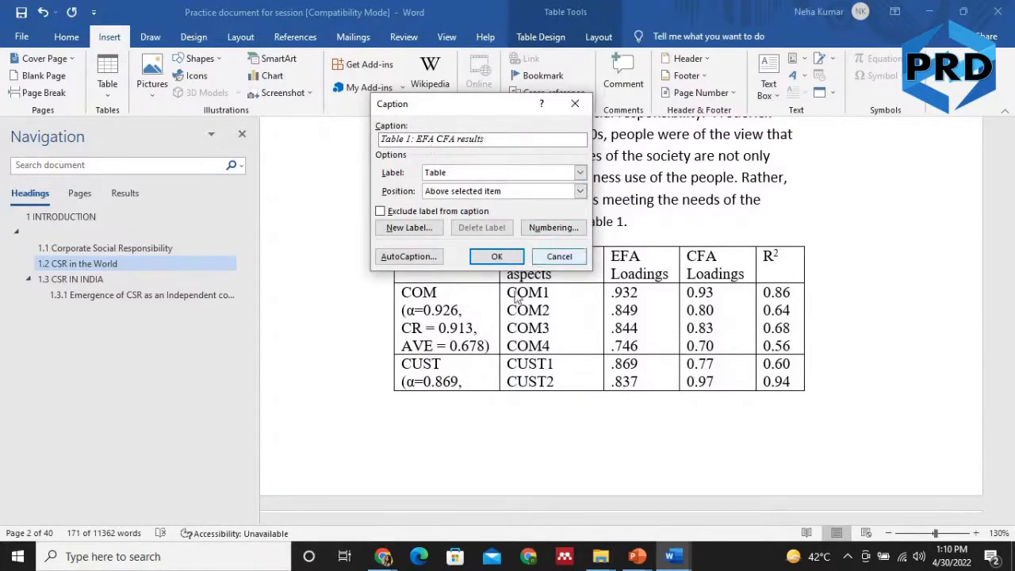
left_click(500, 257)
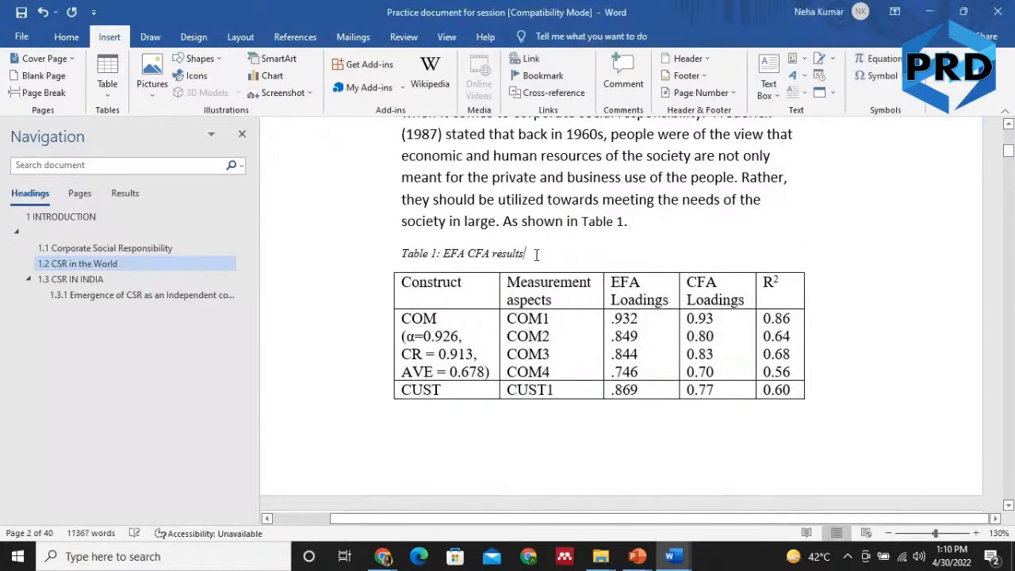
Update the cross-reference field after "As shown in" to match the new table numbering
left_click(611, 221)
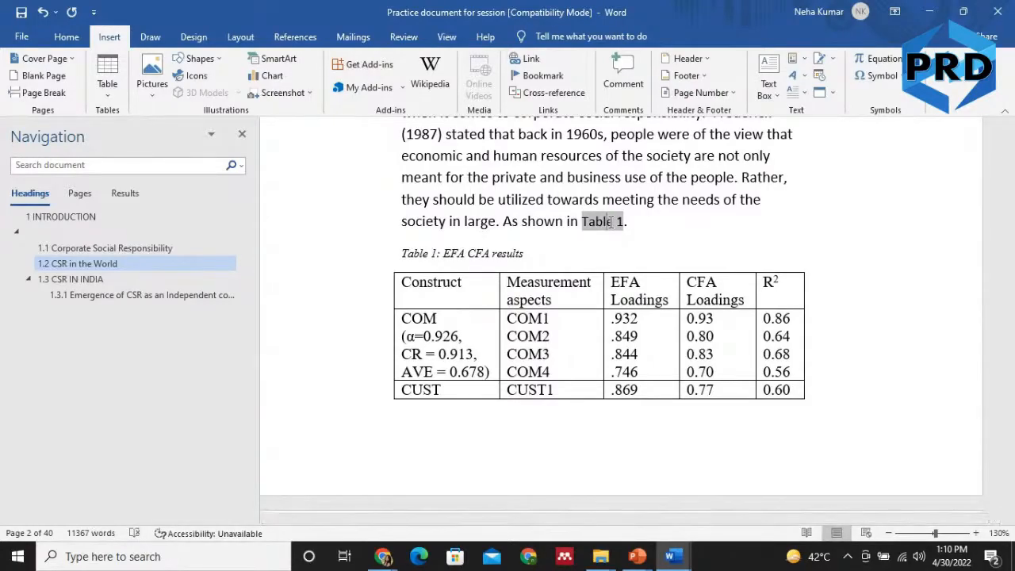
right_click(611, 221)
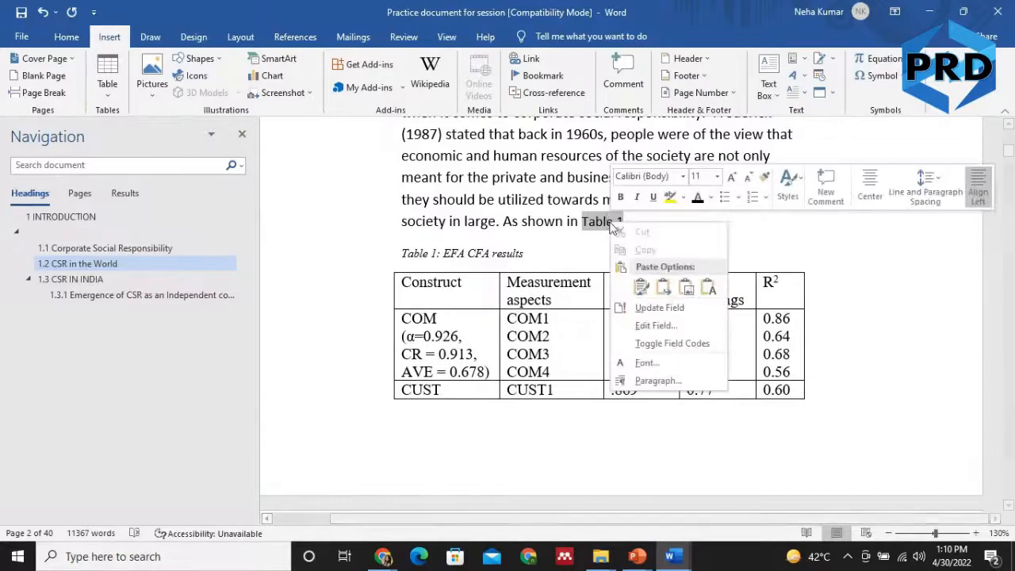
left_click(650, 310)
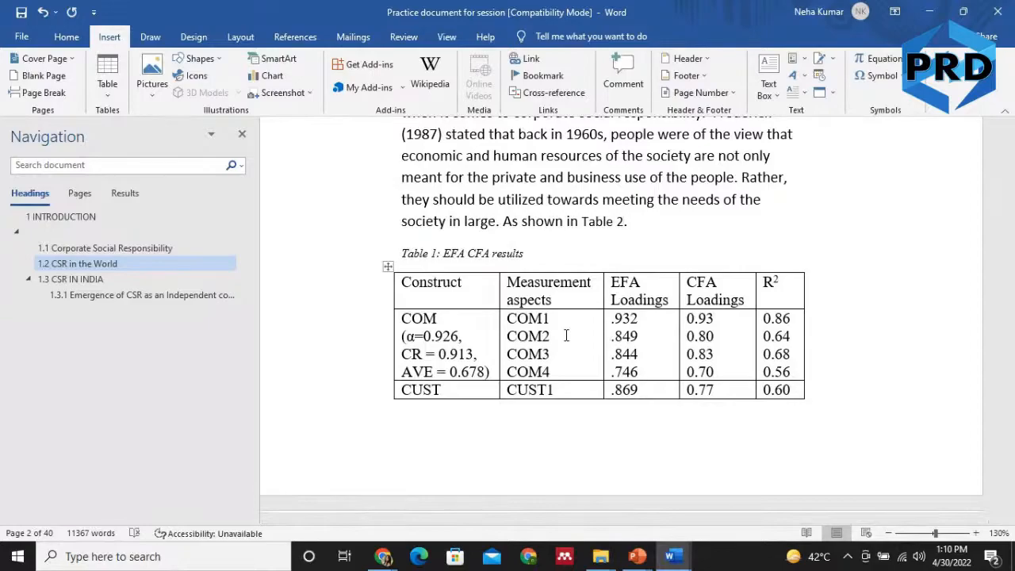
Add two paragraph breaks right after the updated table reference and go to the start of the document
key("Return")
key("Return")
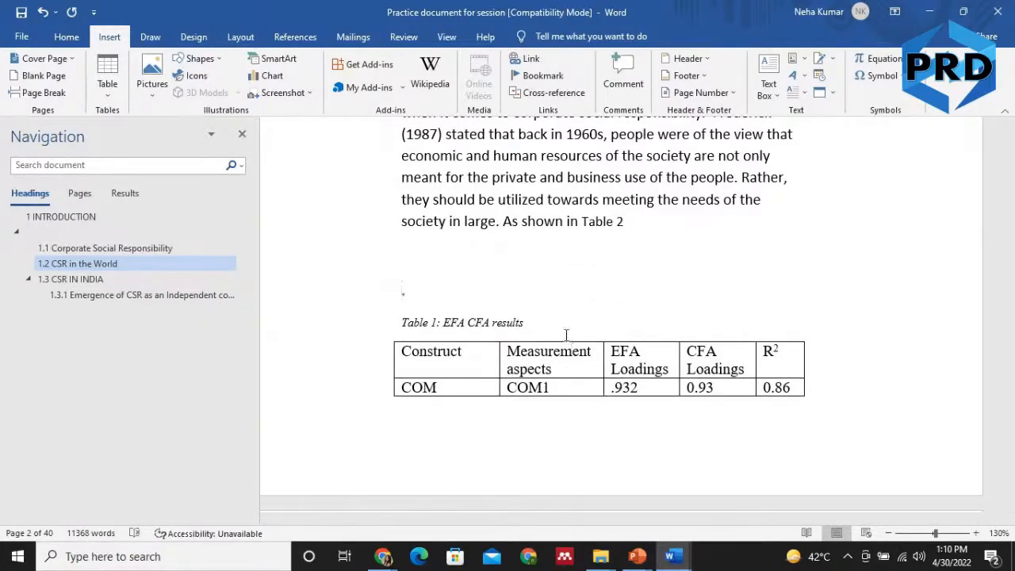
key("ctrl+Home")
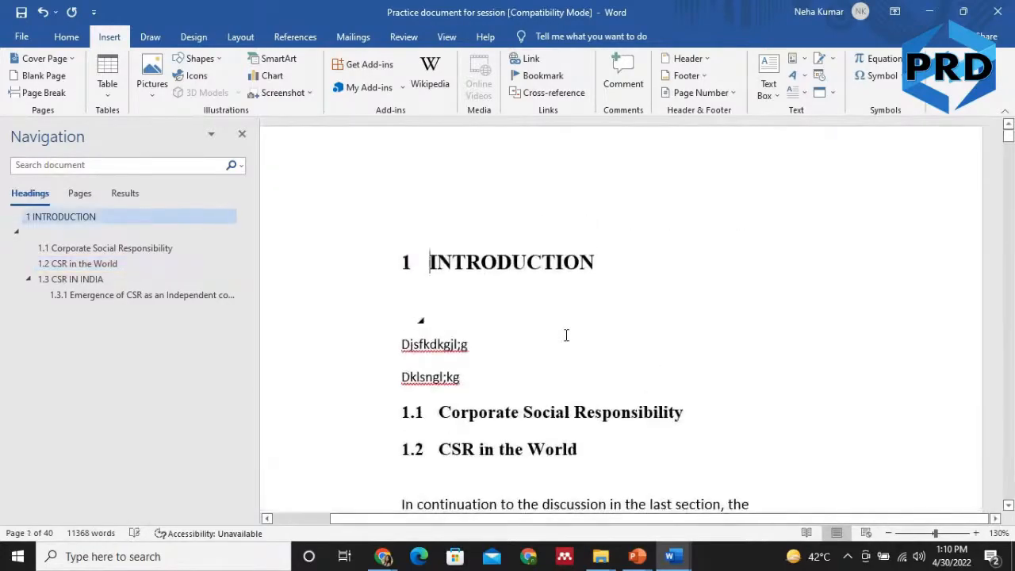
Add blank, unnumbered lines above the INTRODUCTION heading at the start of the document
left_click(411, 215)
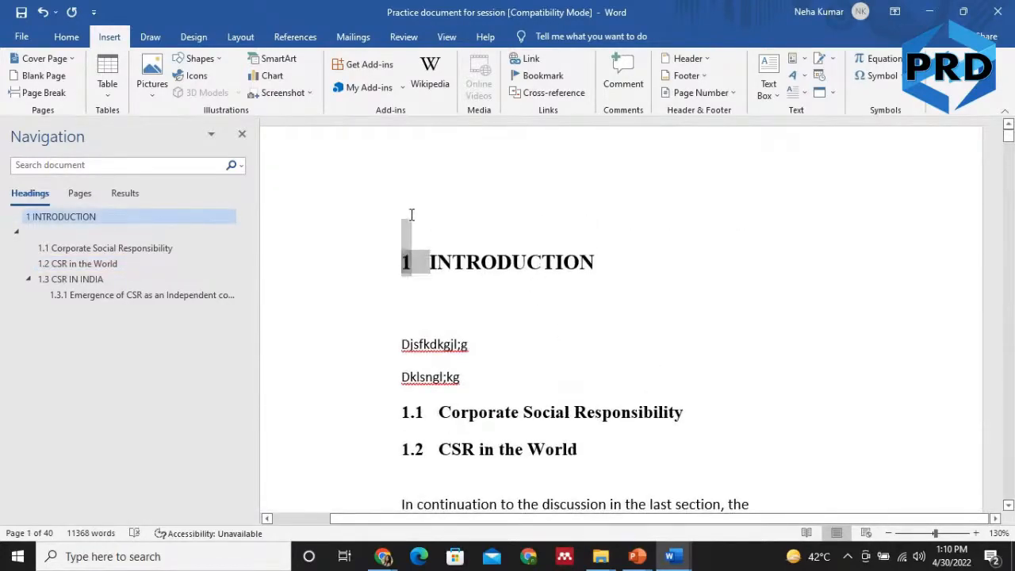
key("Return")
key("Up")
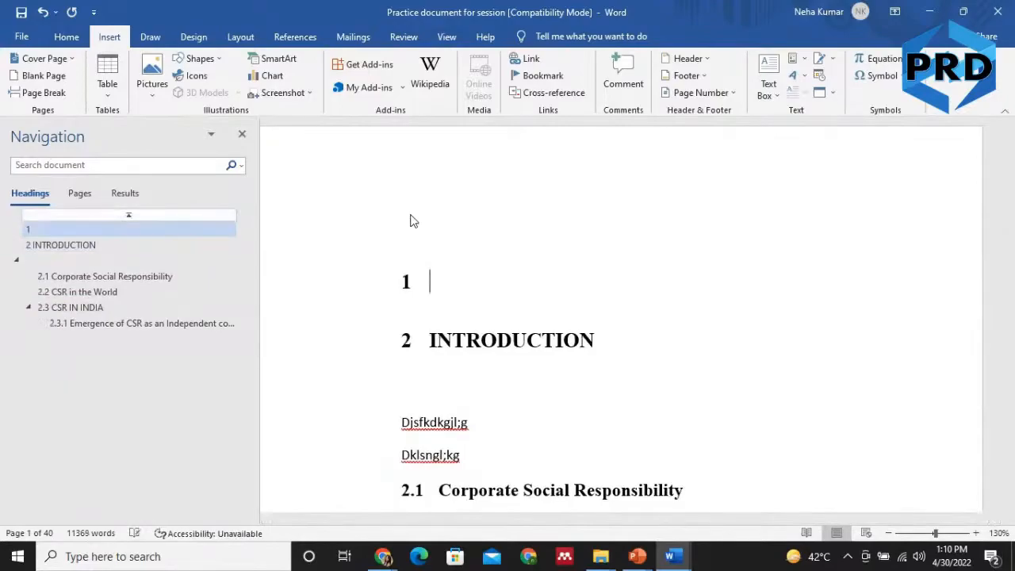
key("BackSpace")
key("BackSpace")
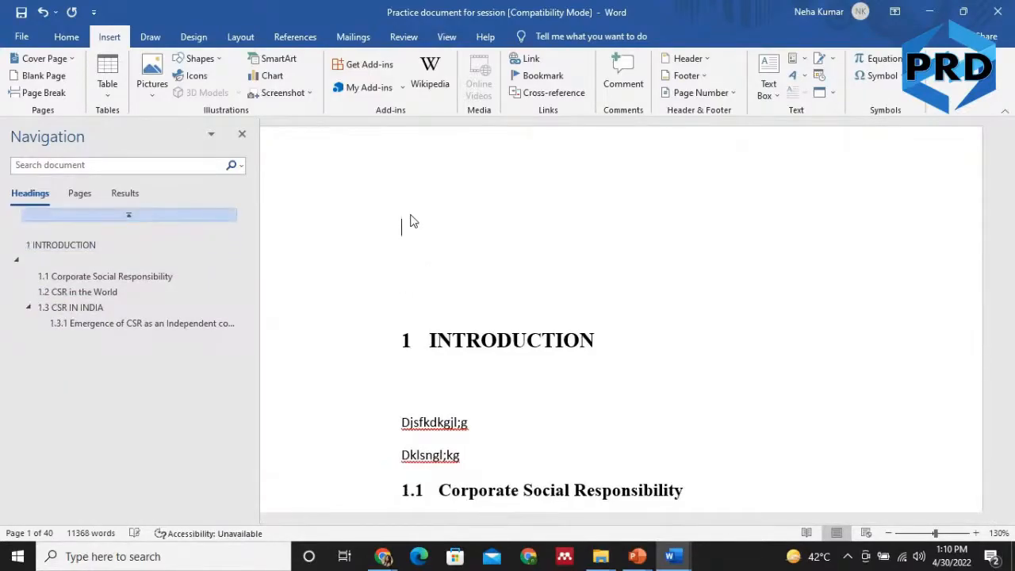
Enter the title "Table of Contents" on the first line of the document and add blank lines below it
left_click(67, 37)
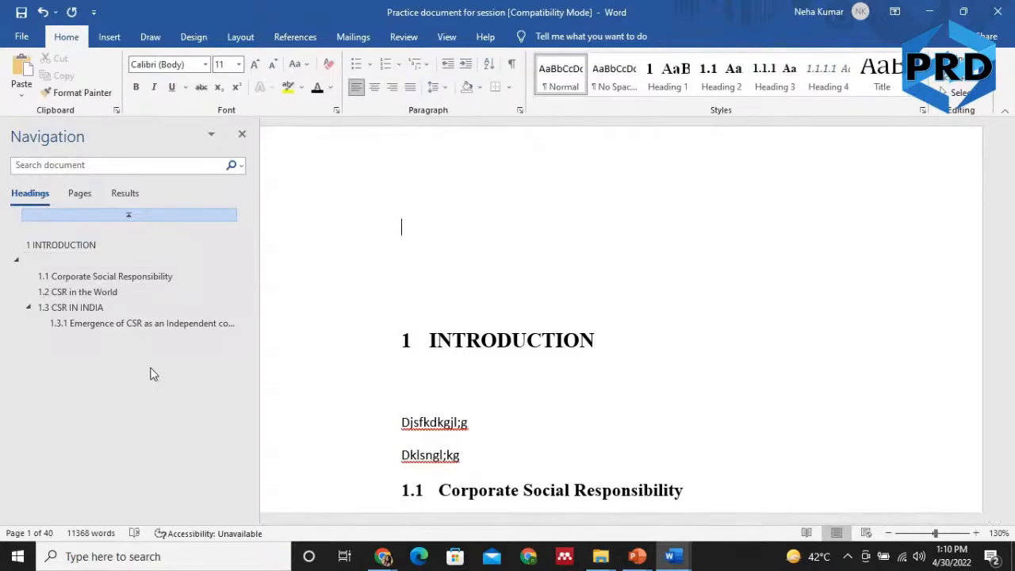
type("Table of Co")
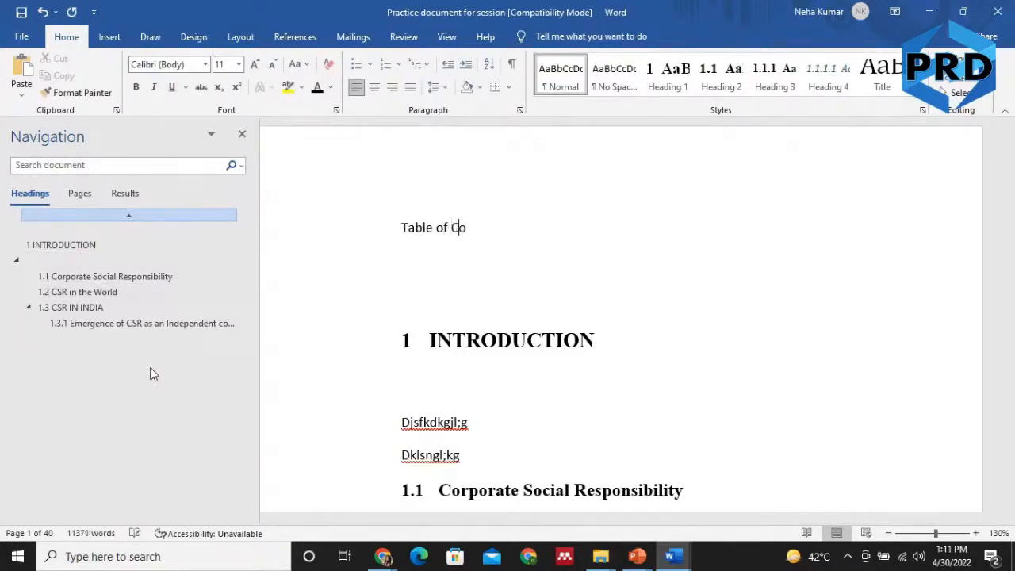
type("ntents")
key("Return")
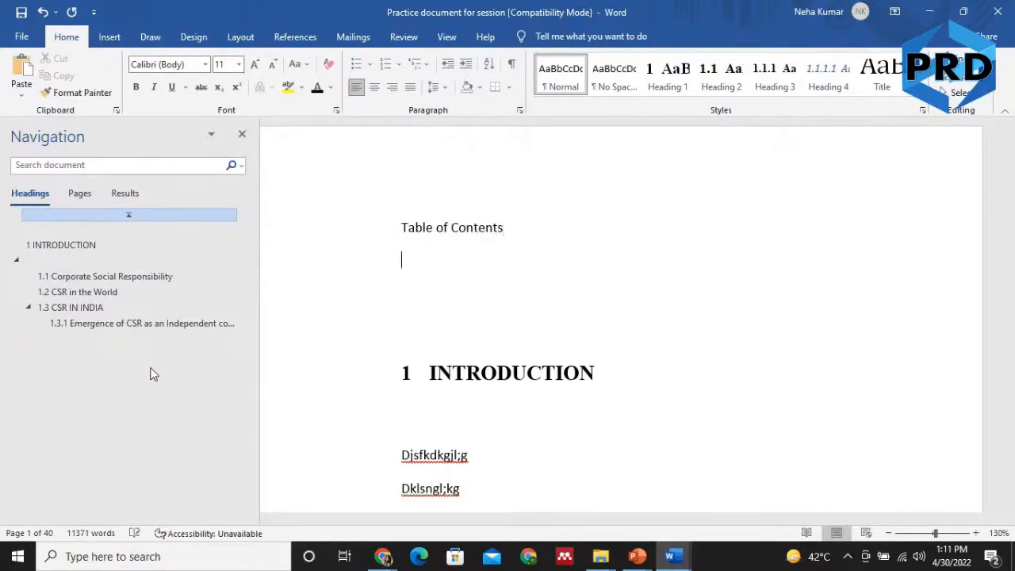
key("Return")
key("Up")
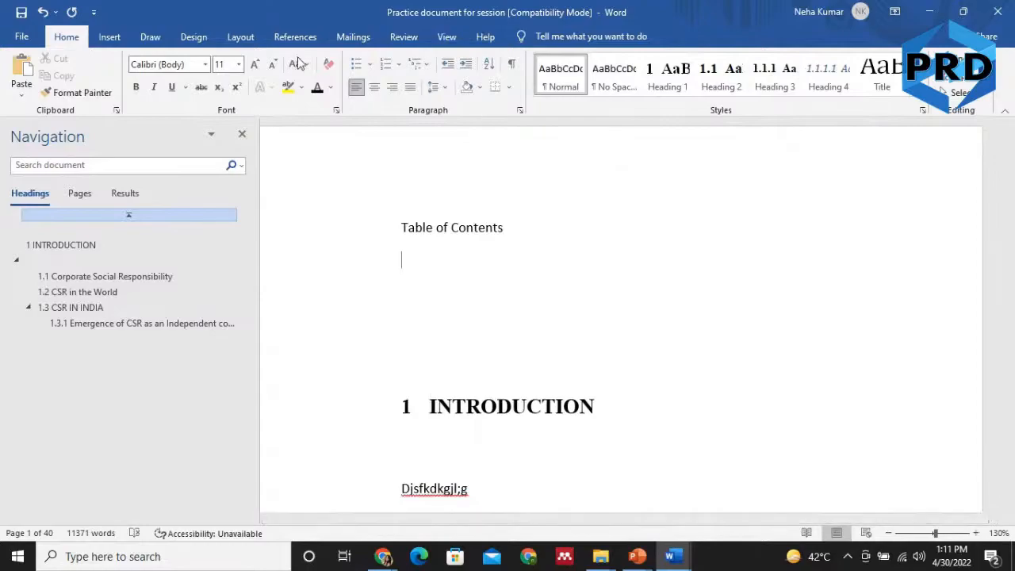
Insert an automatic table of contents in the Automatic Table 1 style below the "Table of Contents" title
left_click(115, 38)
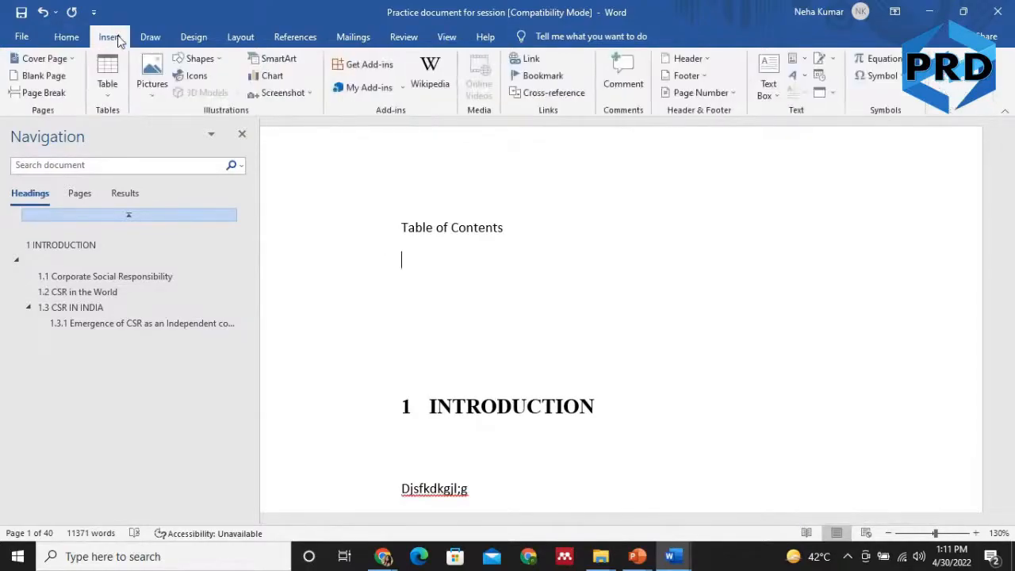
left_click(288, 39)
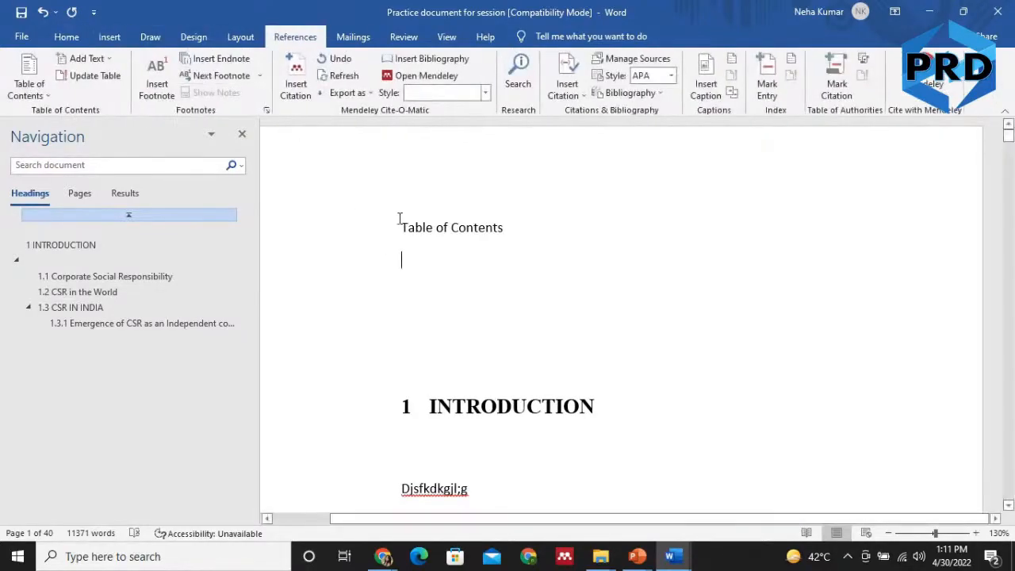
left_click(45, 96)
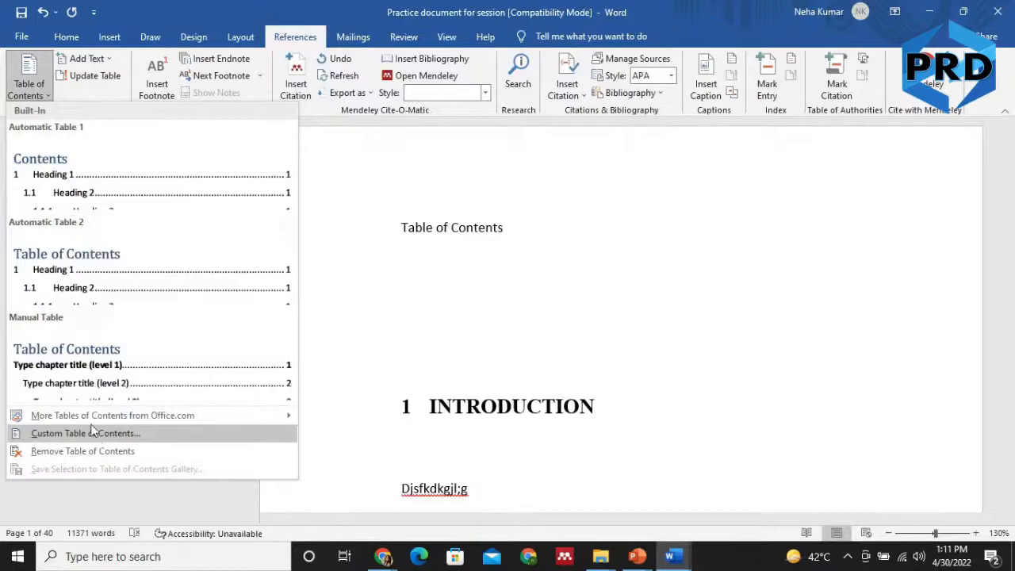
left_click(103, 203)
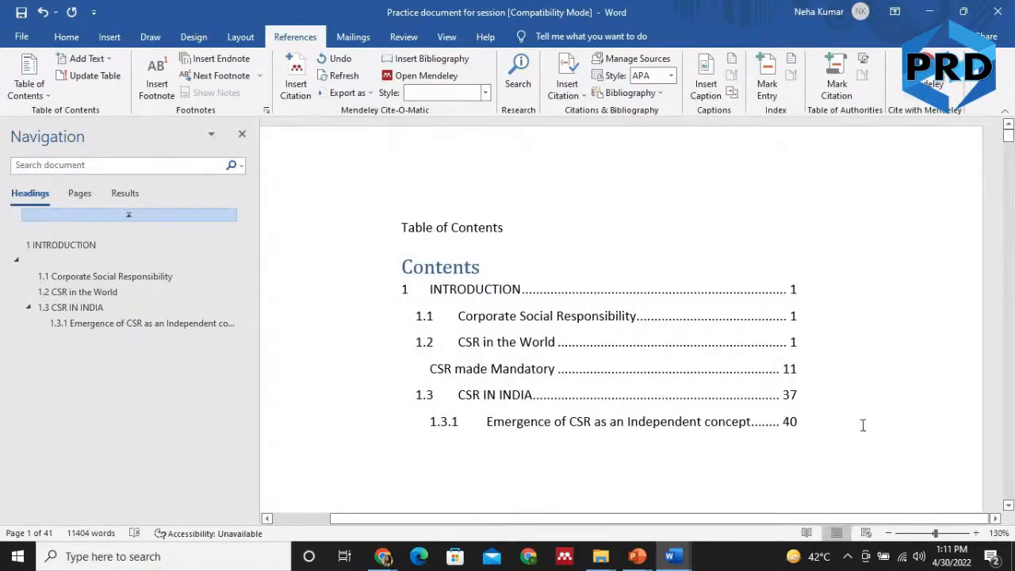
Enter the title "Table of Figure" below the table of contents and start a new line under it
scroll(865, 432, "down", 1)
type("Tab")
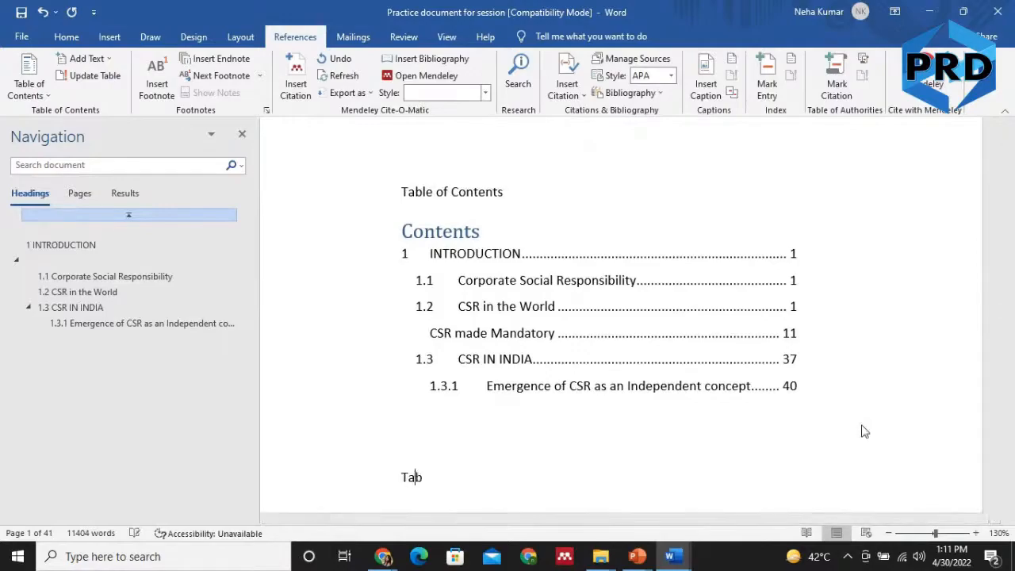
type("le of Figure")
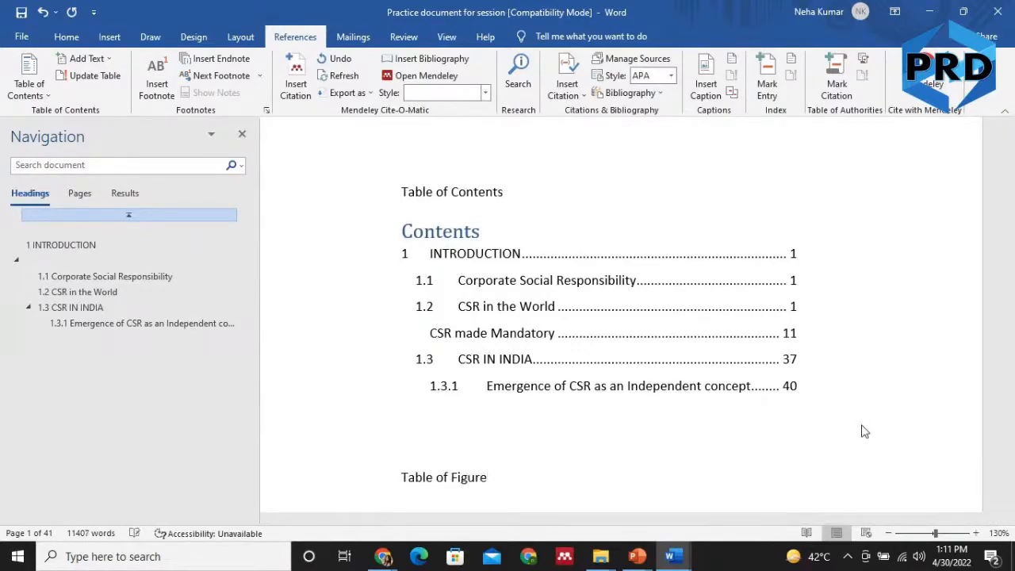
key("Return")
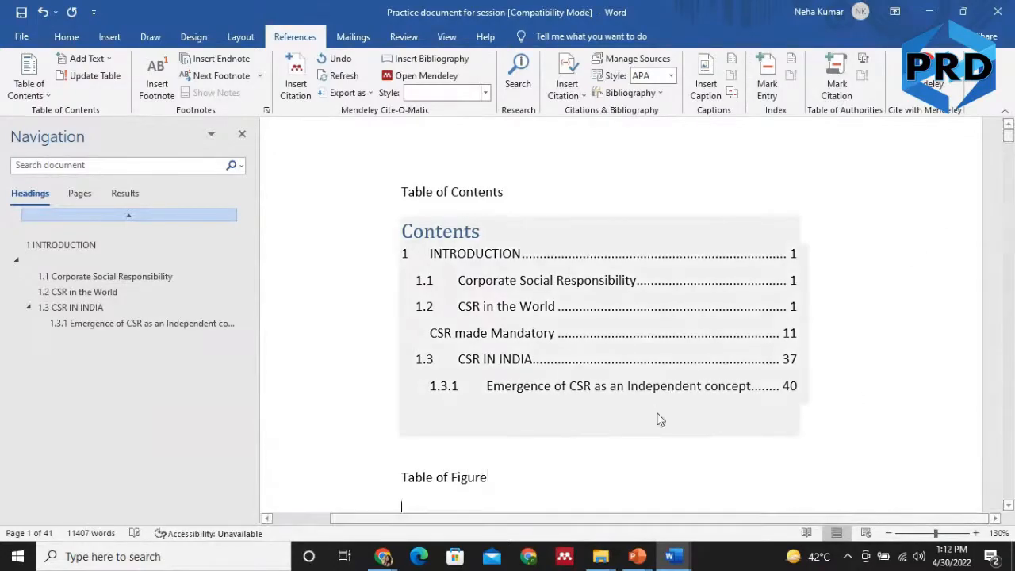
Insert a table of figures with the Figure caption label under the "Table of Figure" title
left_click(734, 63)
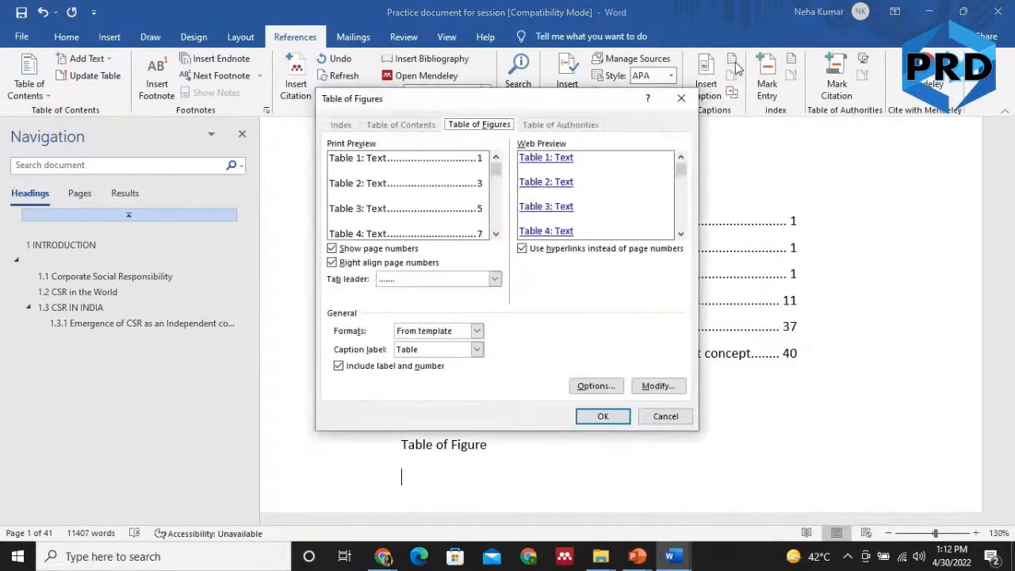
left_click(465, 352)
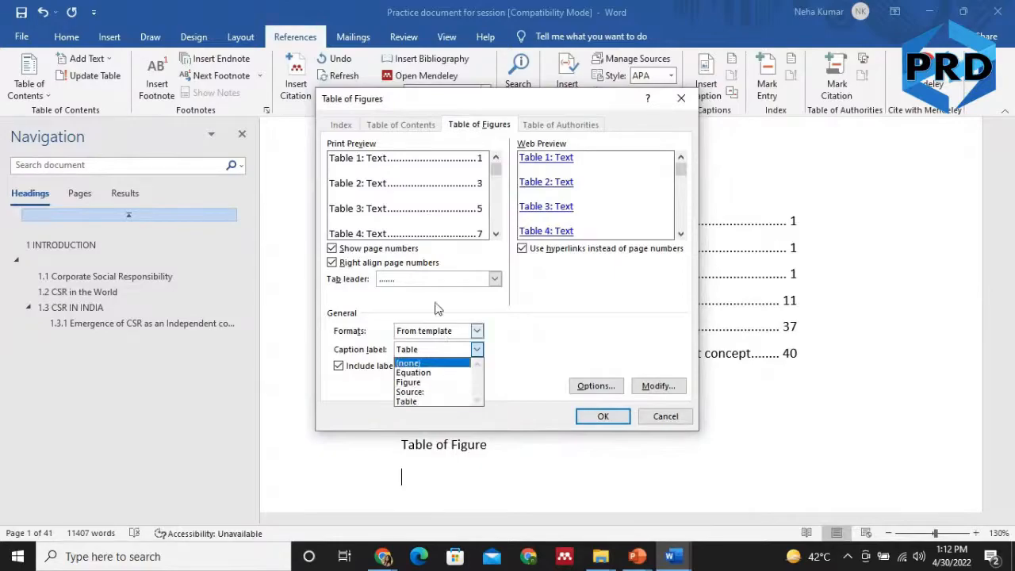
left_click(412, 382)
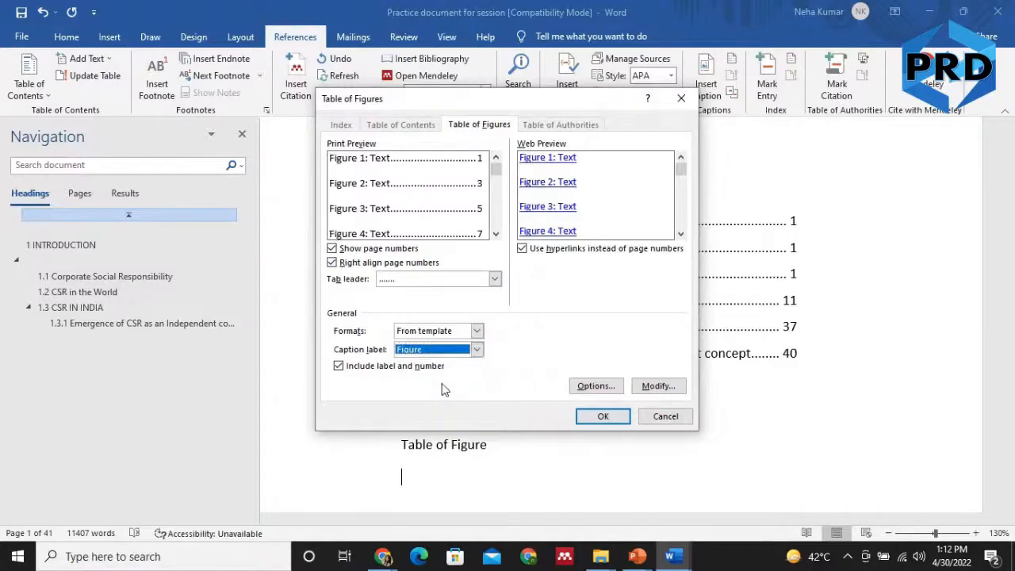
left_click(602, 416)
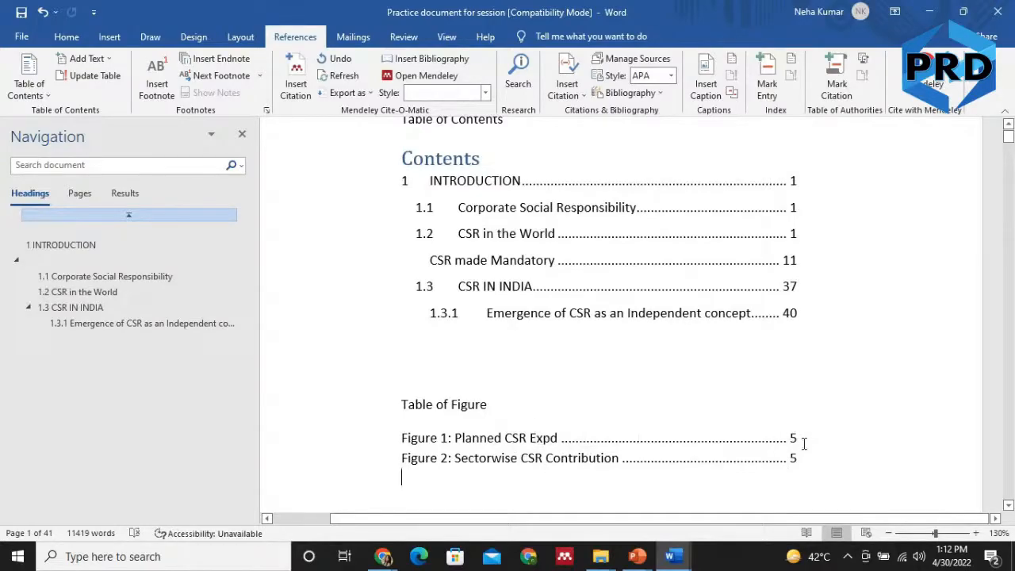
Follow the Figure 1 entry in the table of figures to its caption and return to the start of the document
left_click(511, 442)
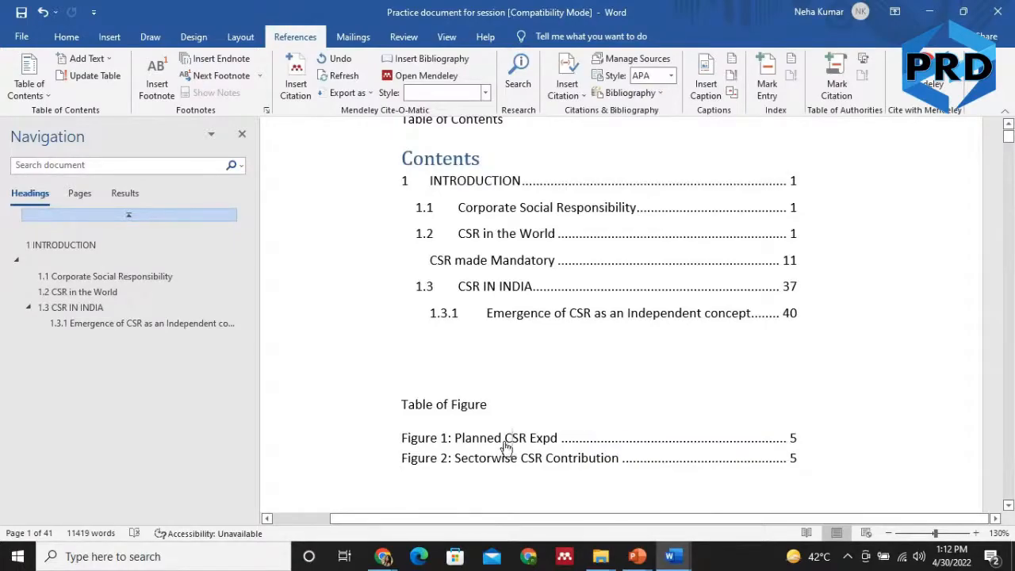
left_click_drag(503, 444, 494, 437)
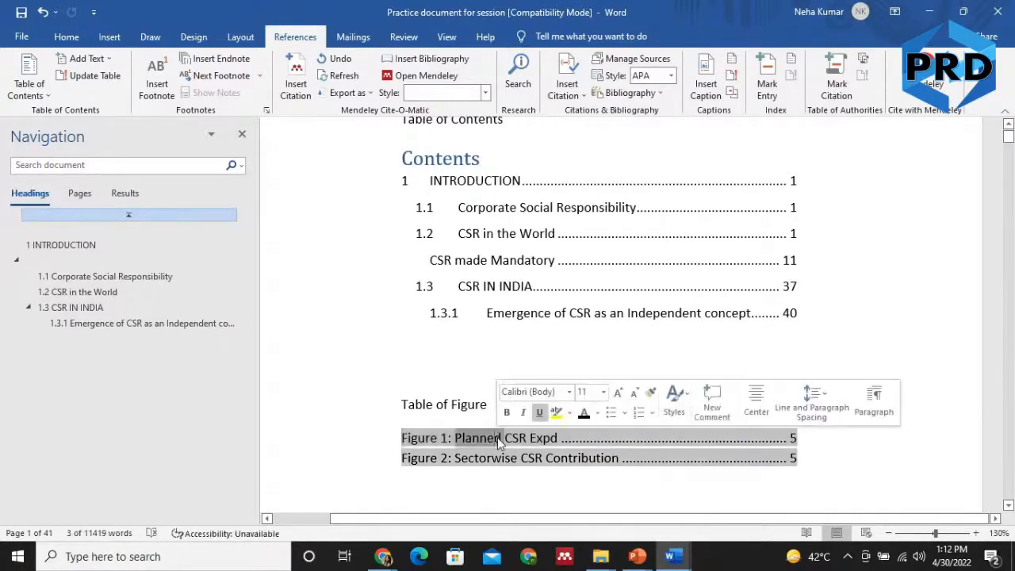
left_click(498, 441)
left_click(498, 441, "ctrl")
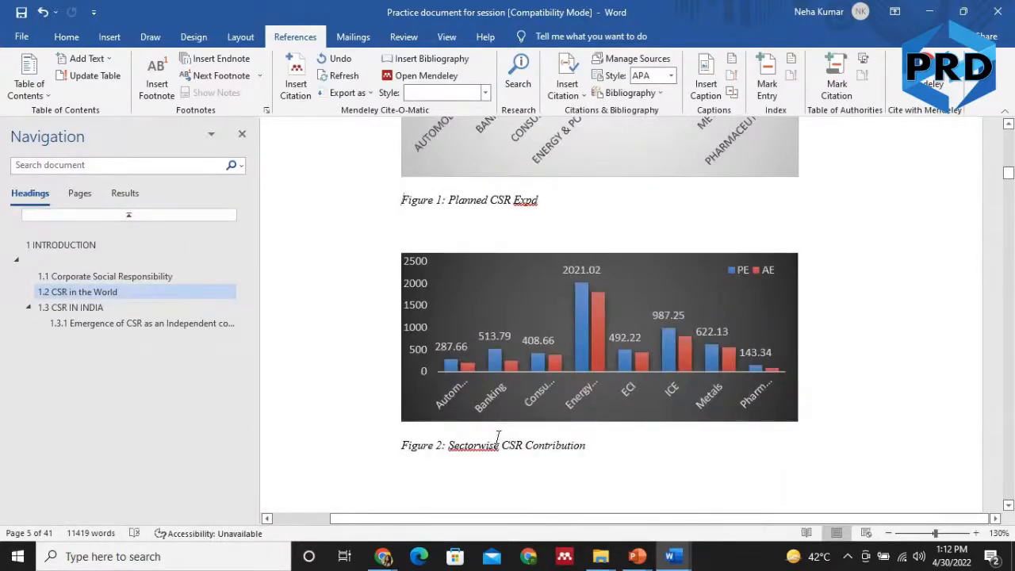
key("ctrl+Home")
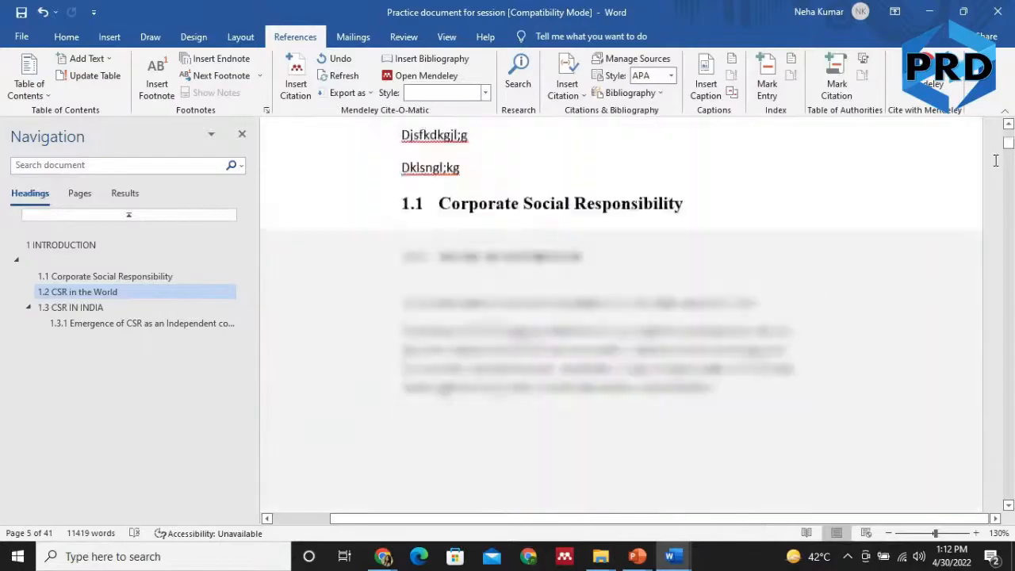
Enter the title "List of Tables" below the list of figures and start a new line under it
key("Page_Down")
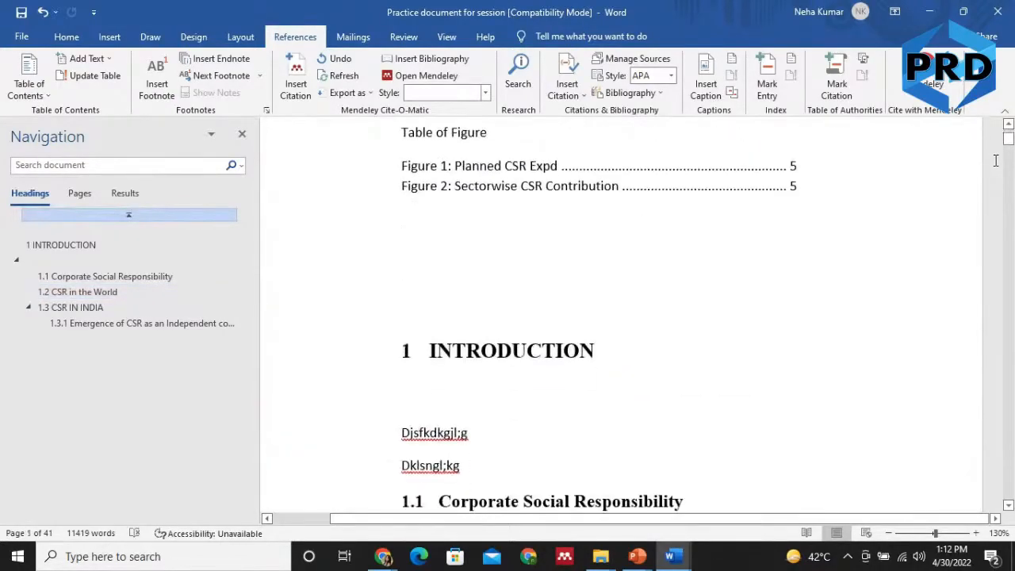
key("Return")
type("List of")
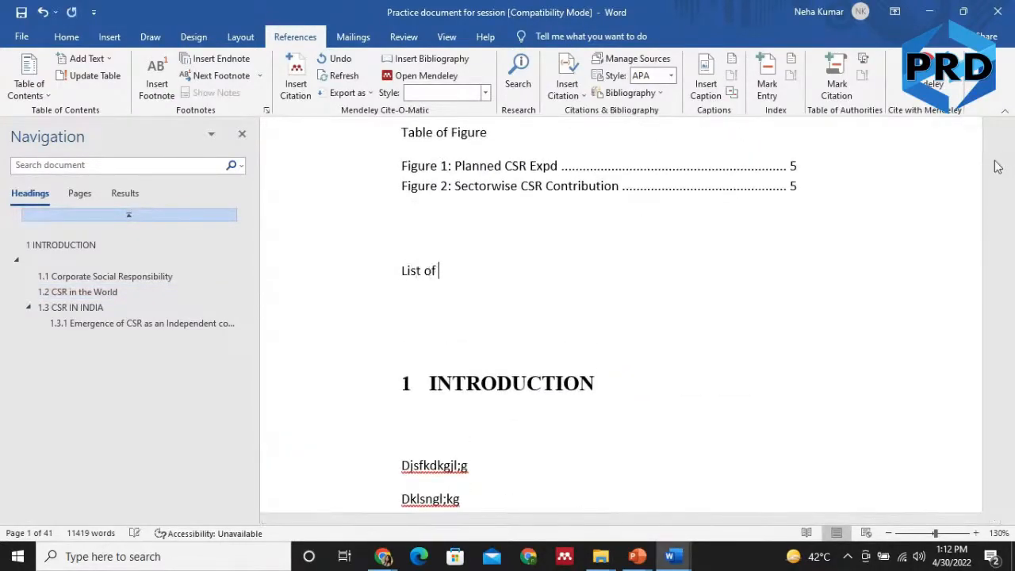
type(" Tables")
key("Return")
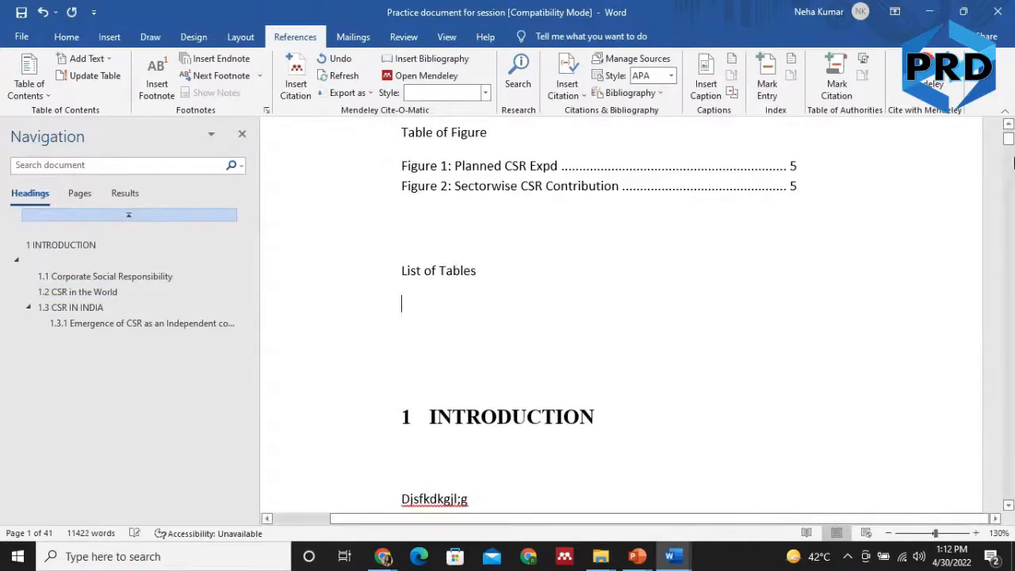
Insert a list of captions with the Table caption label under the "List of Tables" title
left_click(731, 61)
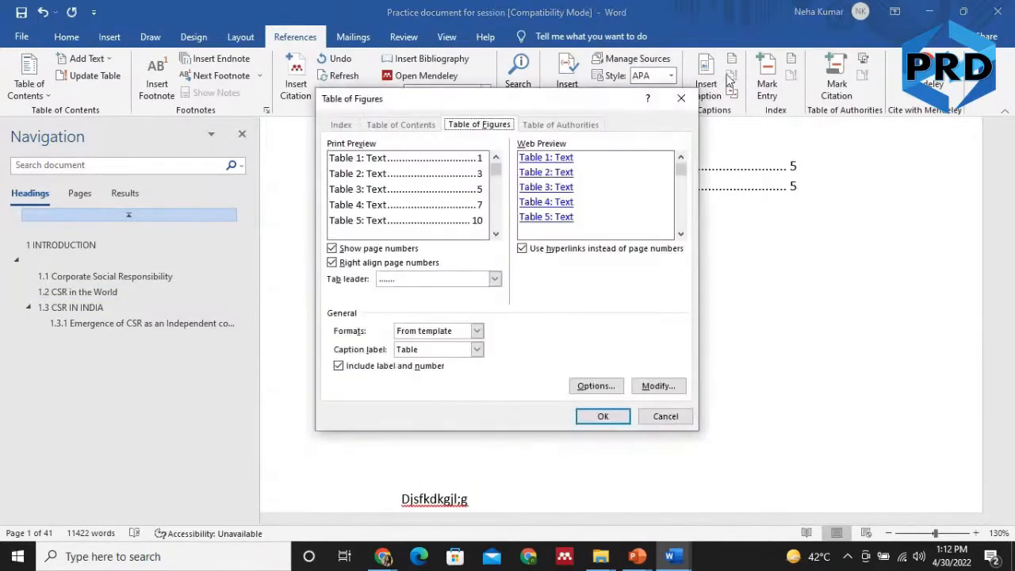
left_click(446, 350)
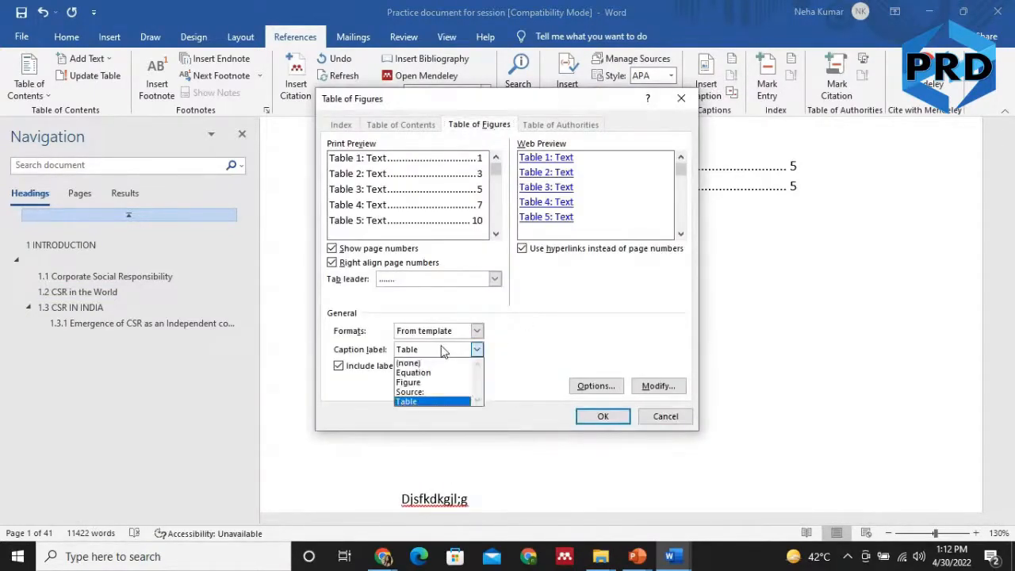
left_click(429, 402)
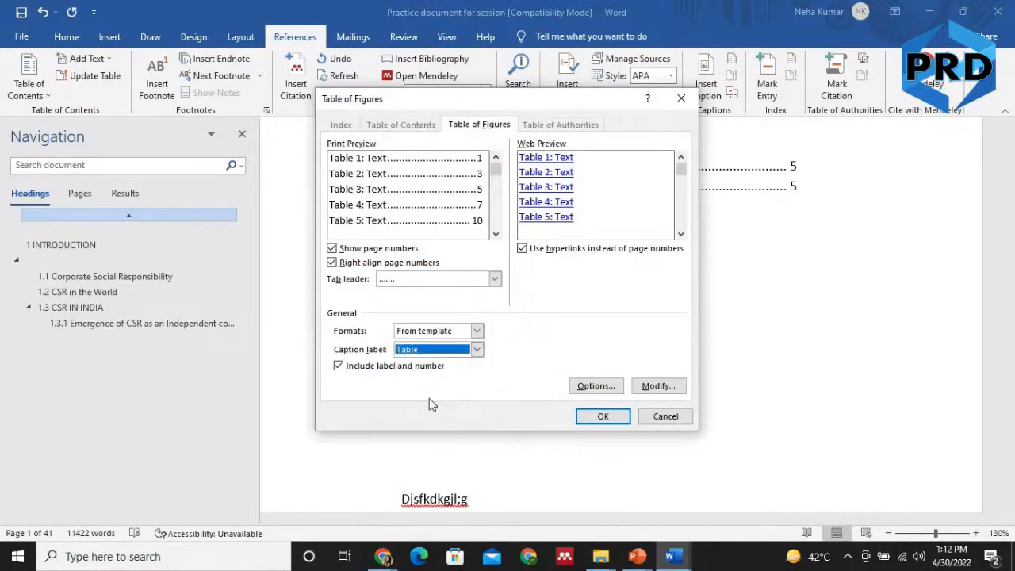
left_click(599, 416)
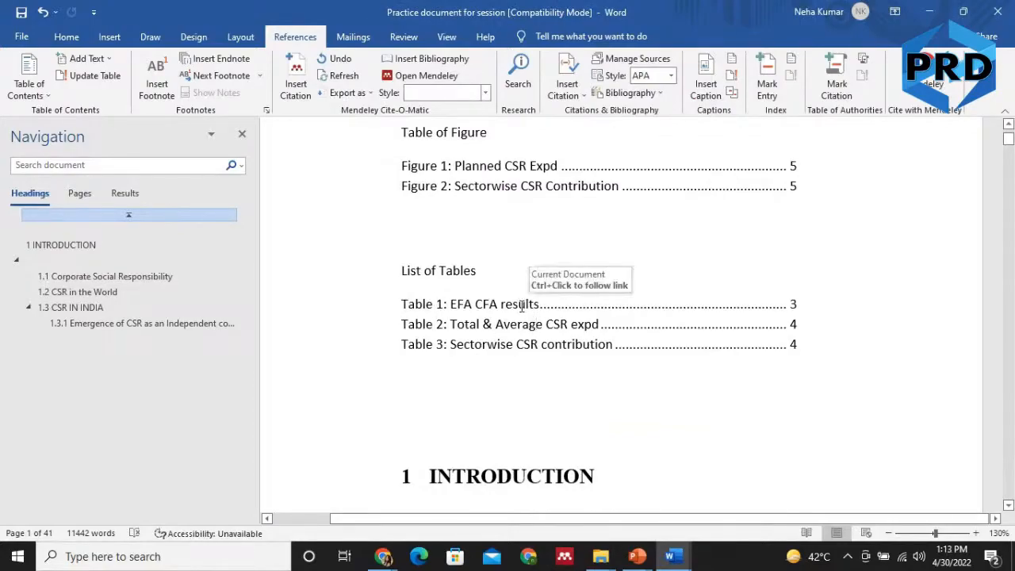
Follow the Table 1 entry to the EFA CFA results table, look through it, and return to the table of contents
left_click(521, 307, "ctrl")
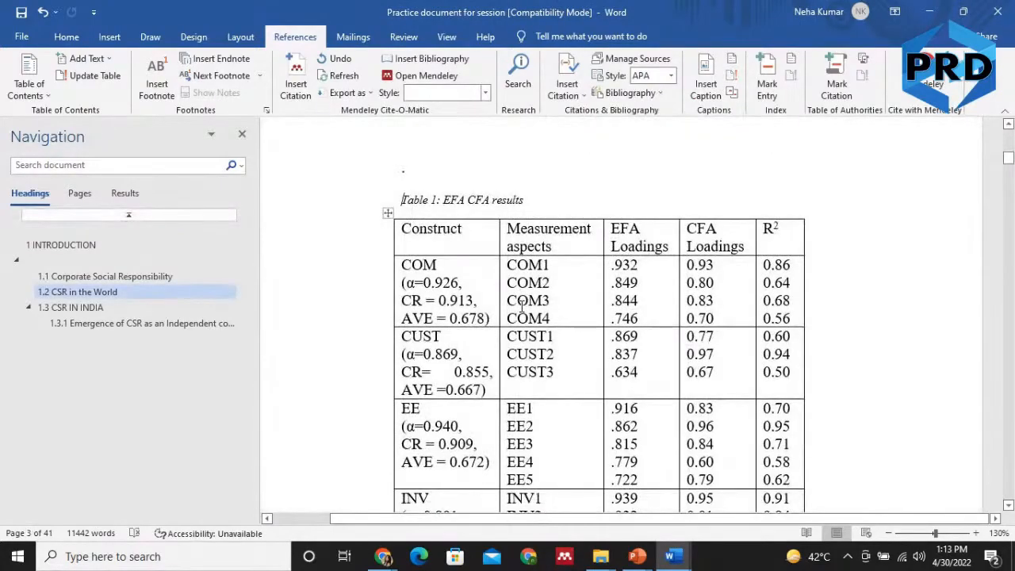
key("Page_Down")
key("Page_Down")
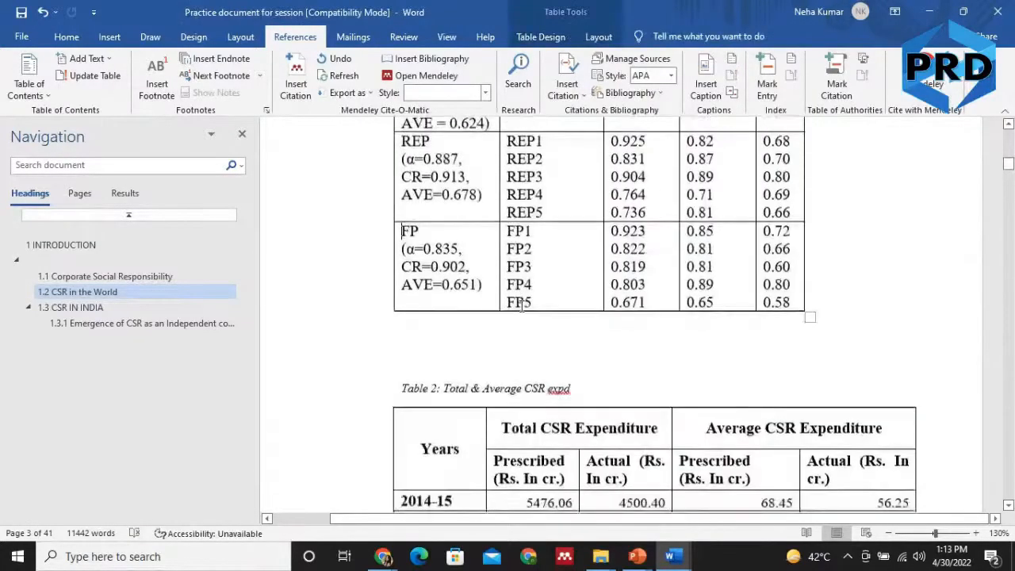
key("Page_Up")
key("Page_Up")
key("Page_Up")
key("Page_Up")
key("Page_Up")
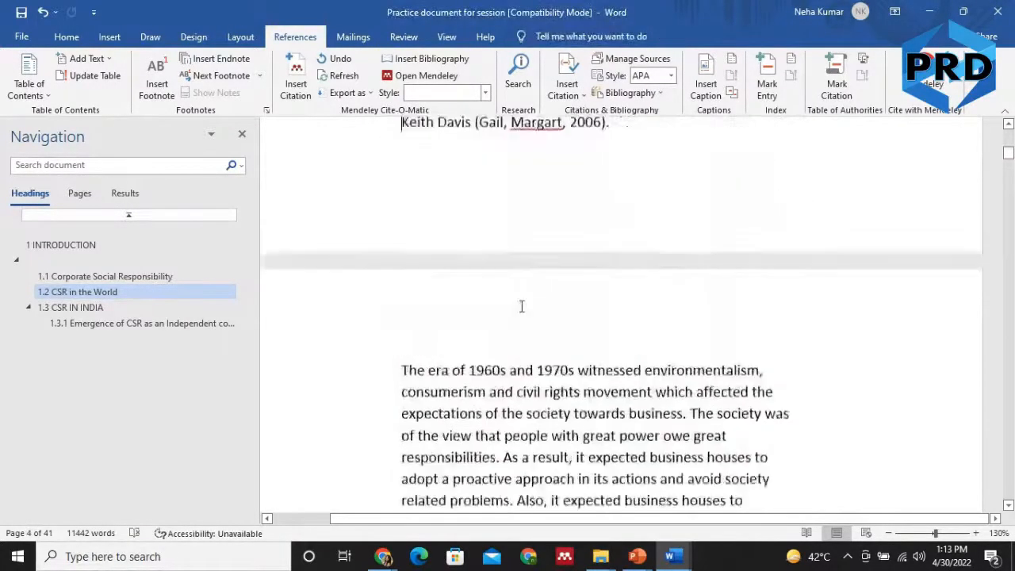
key("Page_Up")
key("Page_Down")
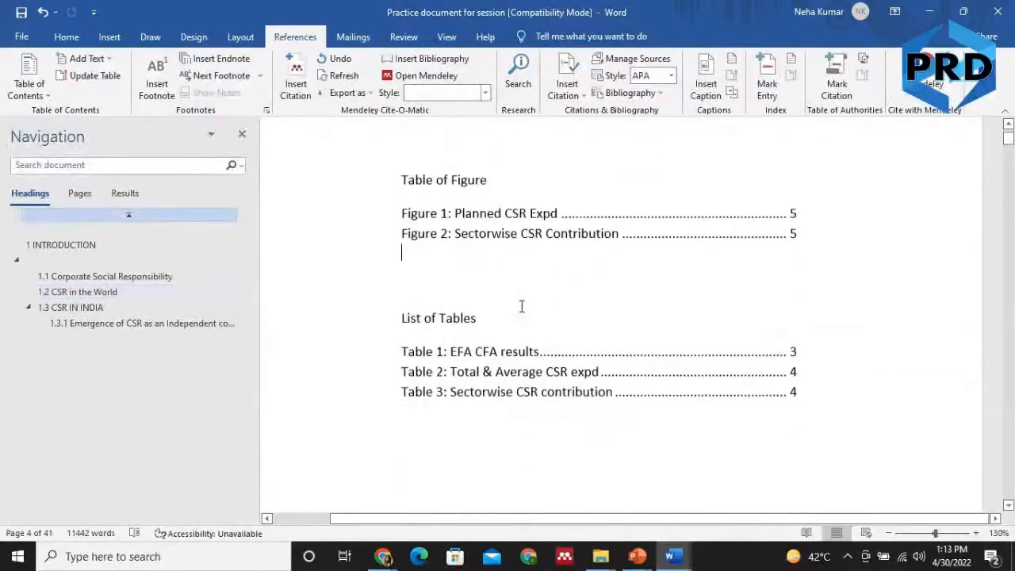
key("Page_Up")
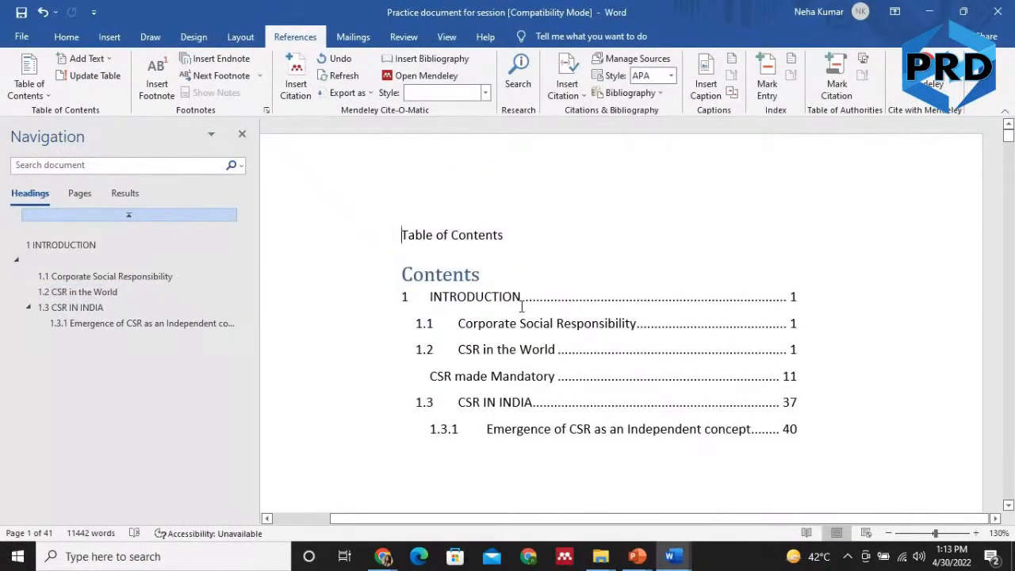
Cut the EFA CFA results table from under its Table 1 caption, leaving the caption in place
key("Page_Down")
key("Page_Down")
key("Page_Down")
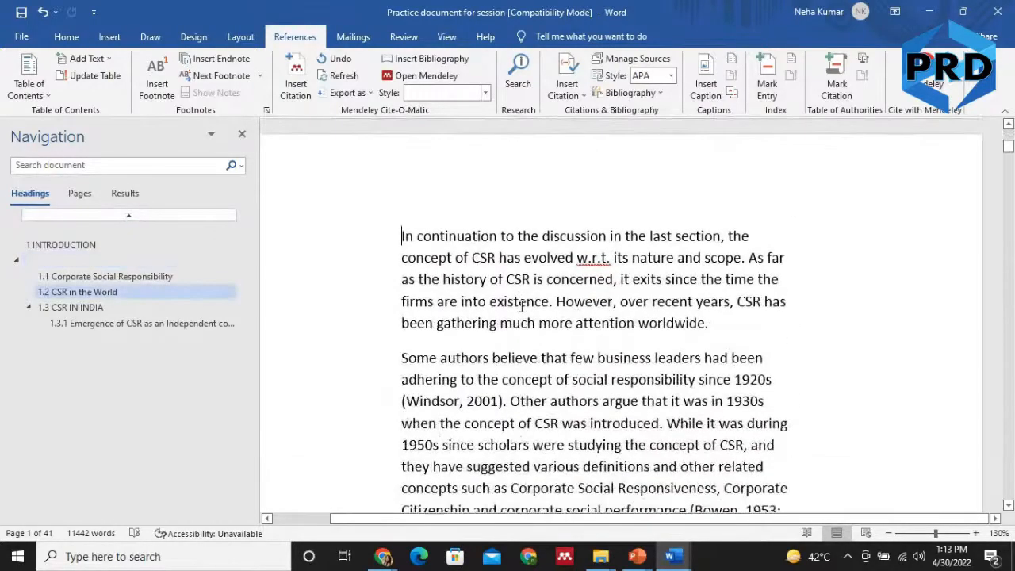
key("Page_Down")
key("Page_Down")
key("Page_Down")
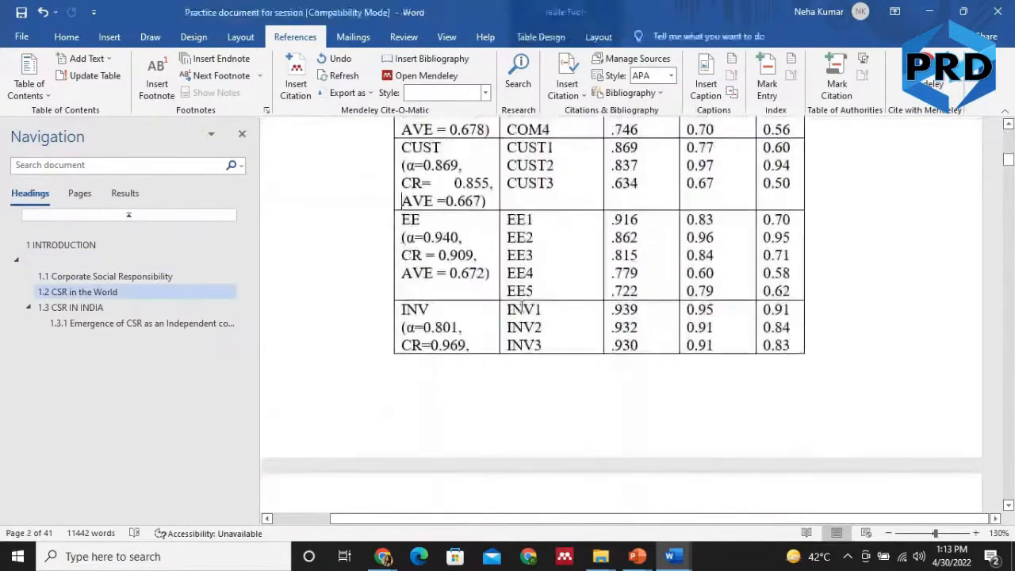
key("Page_Down")
key("Page_Up")
key("Page_Up")
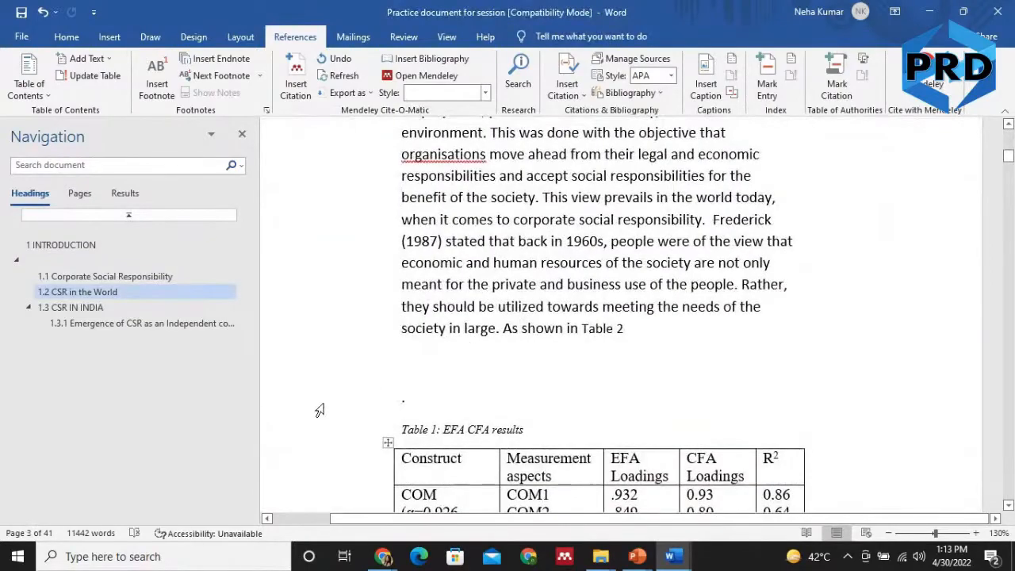
left_click(387, 444)
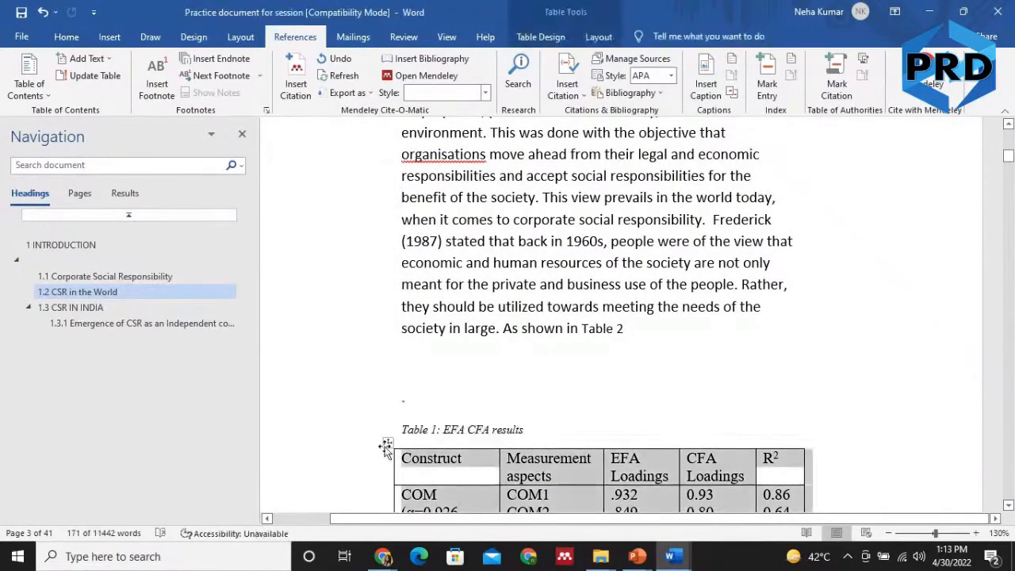
key("BackSpace")
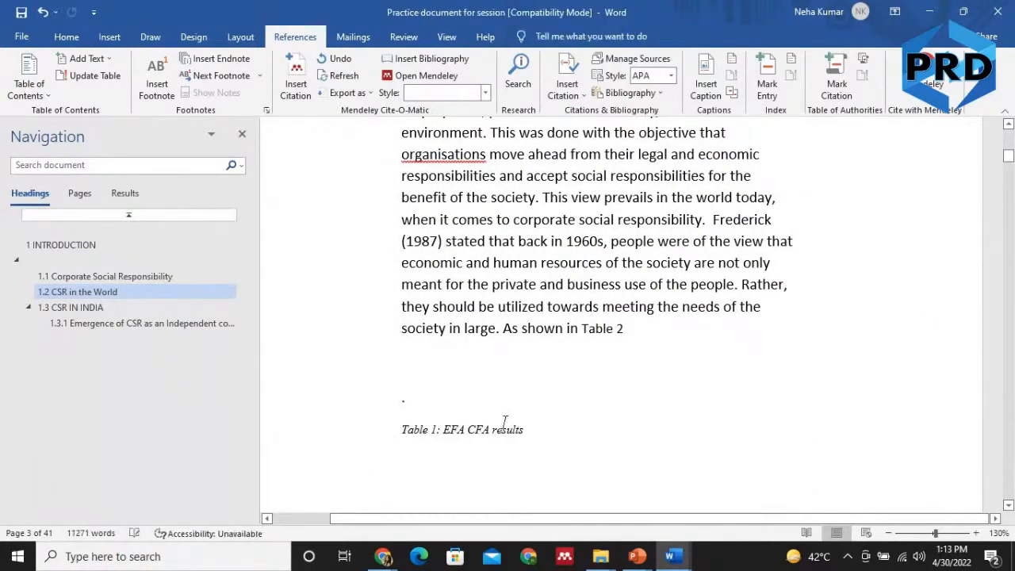
Paste the cut EFA CFA results table below the "Figure 2: Sectorwise CSR Contribution" caption
left_click(1009, 283)
left_click(1009, 284)
left_click(1009, 284)
left_click(1008, 284)
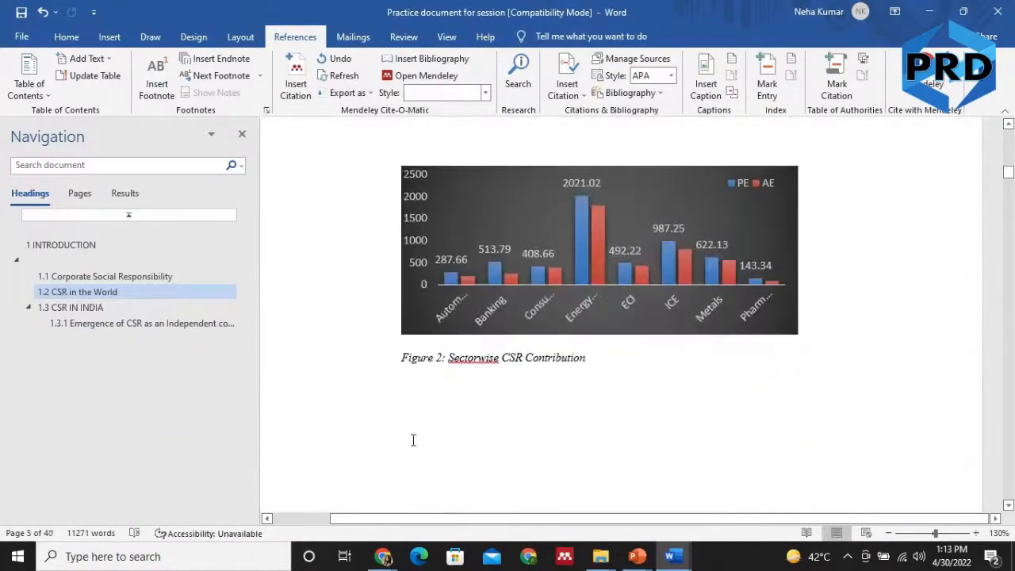
key("ctrl+v")
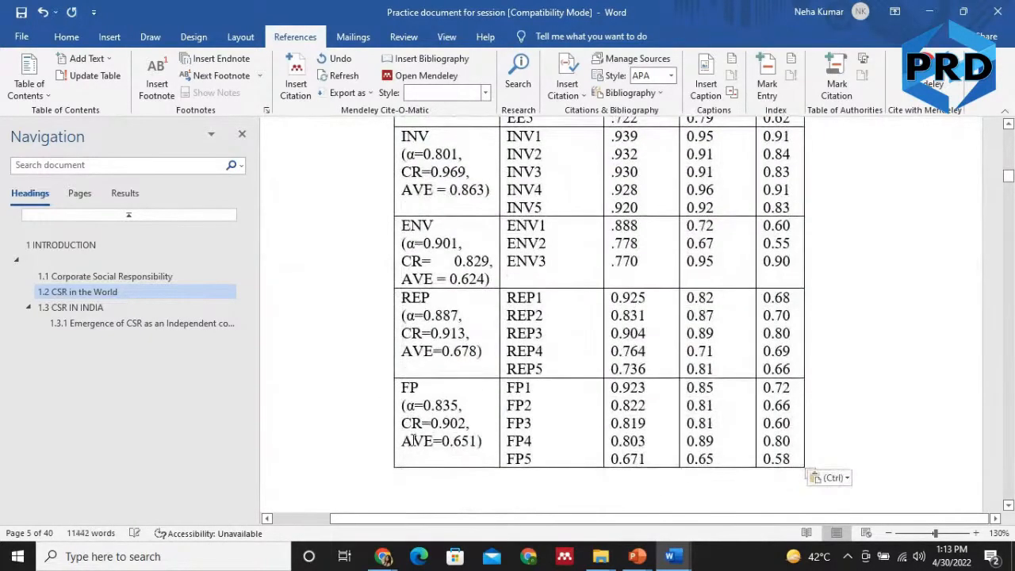
Update the list of tables at the start of the document, choosing to update the entire table
key("ctrl+Home")
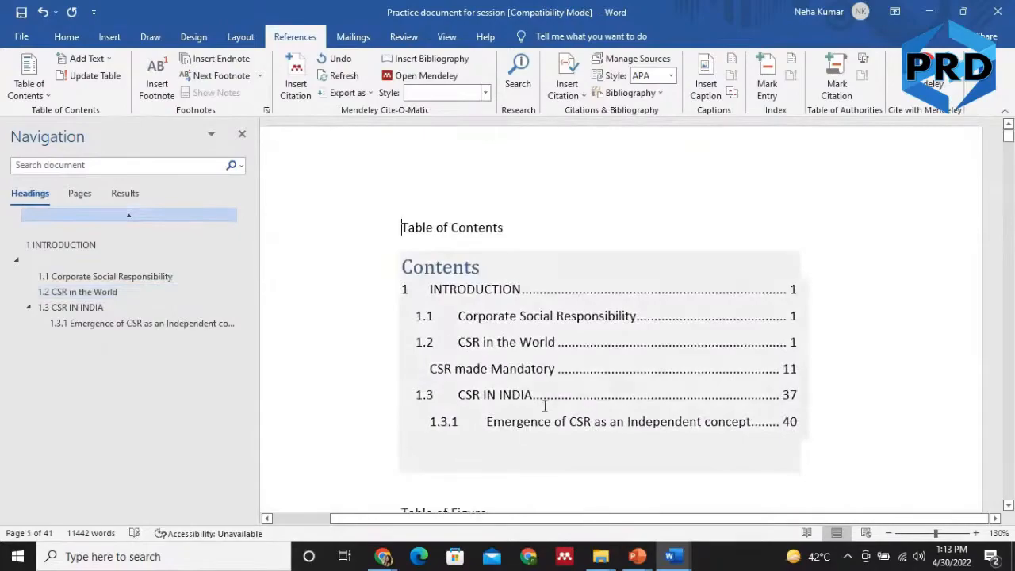
left_click(1008, 505)
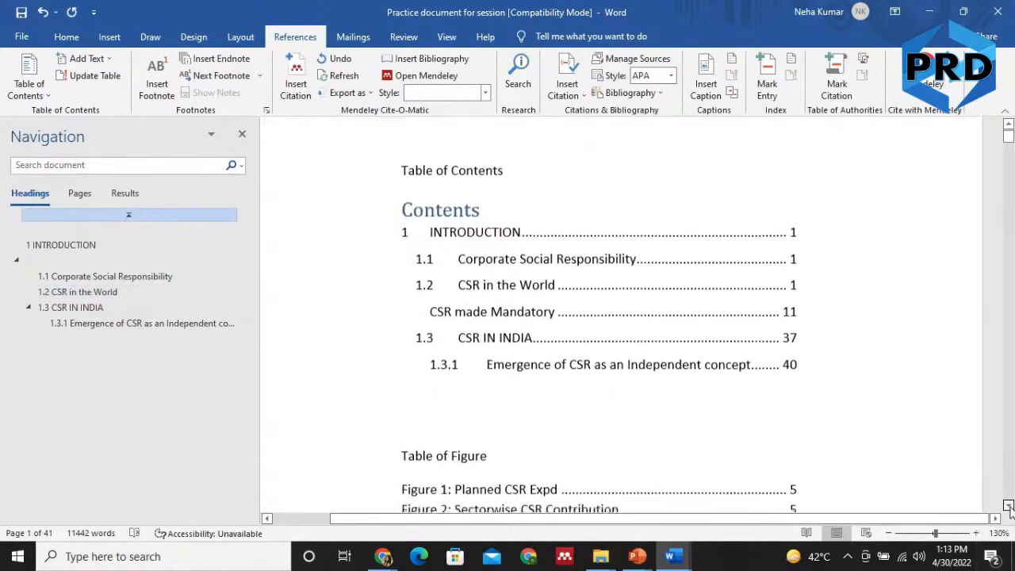
left_click_drag(1008, 505, 1008, 505)
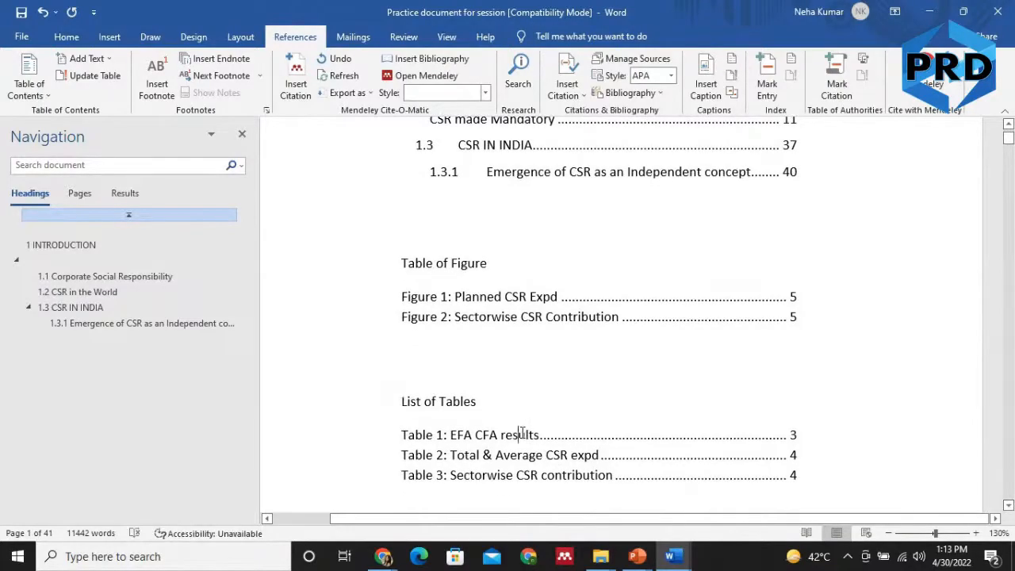
double_click(430, 436)
right_click(432, 441)
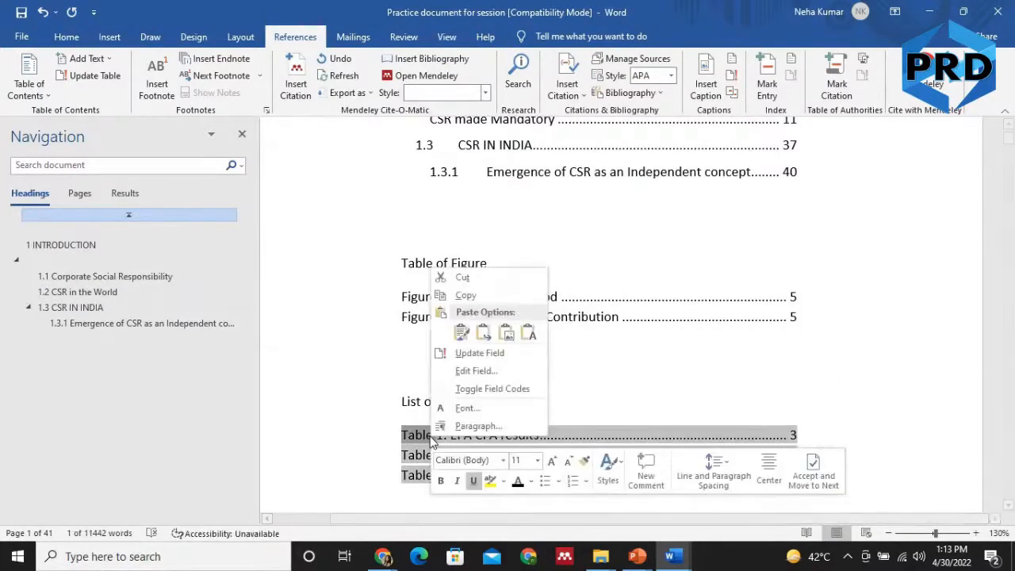
left_click(479, 355)
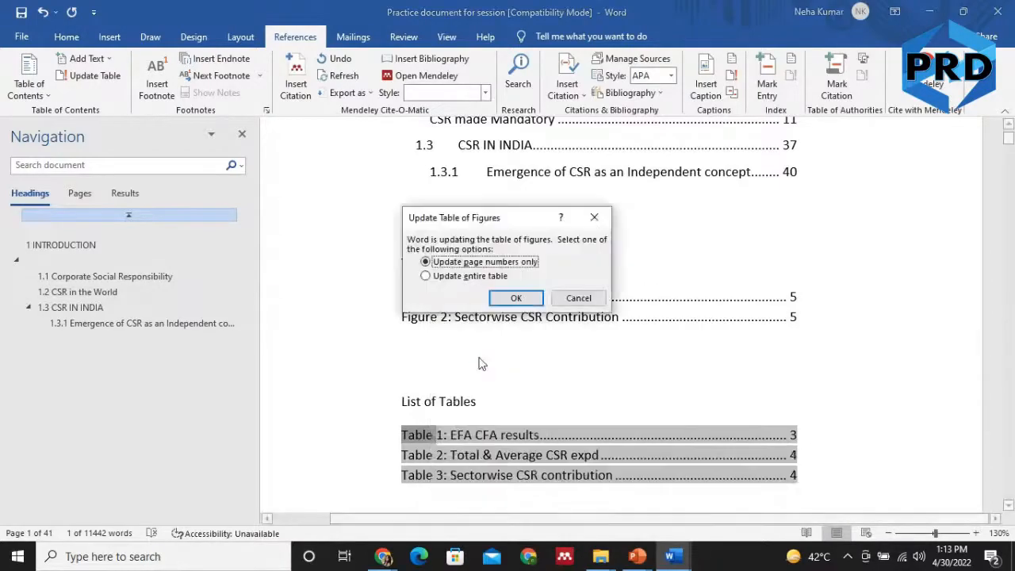
left_click(503, 277)
left_click(516, 298)
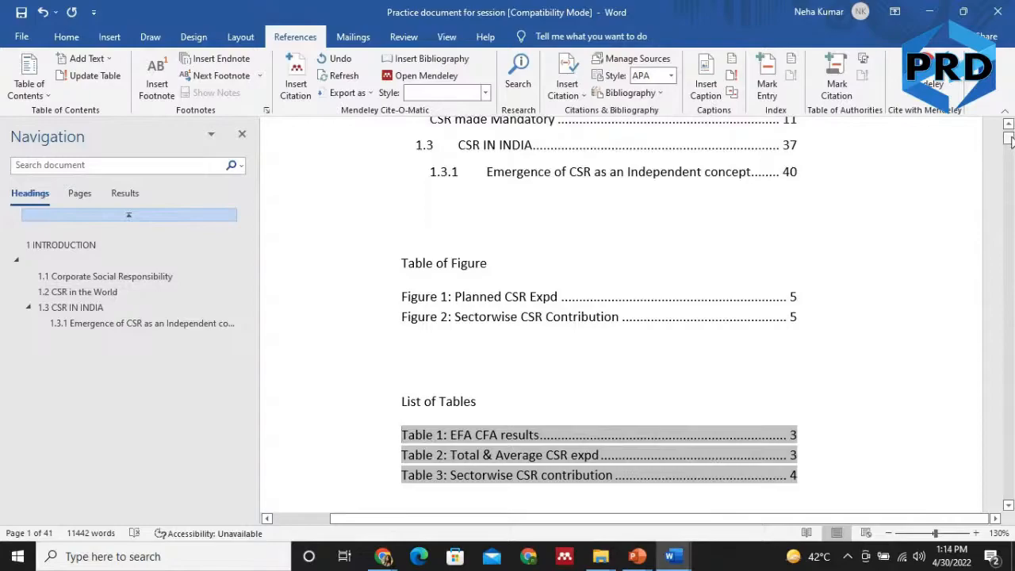
Add page numbers at the bottom of the pages in the Plain Number 3 style, check them in the footers, and finish footer editing
left_click_drag(1009, 140, 1009, 119)
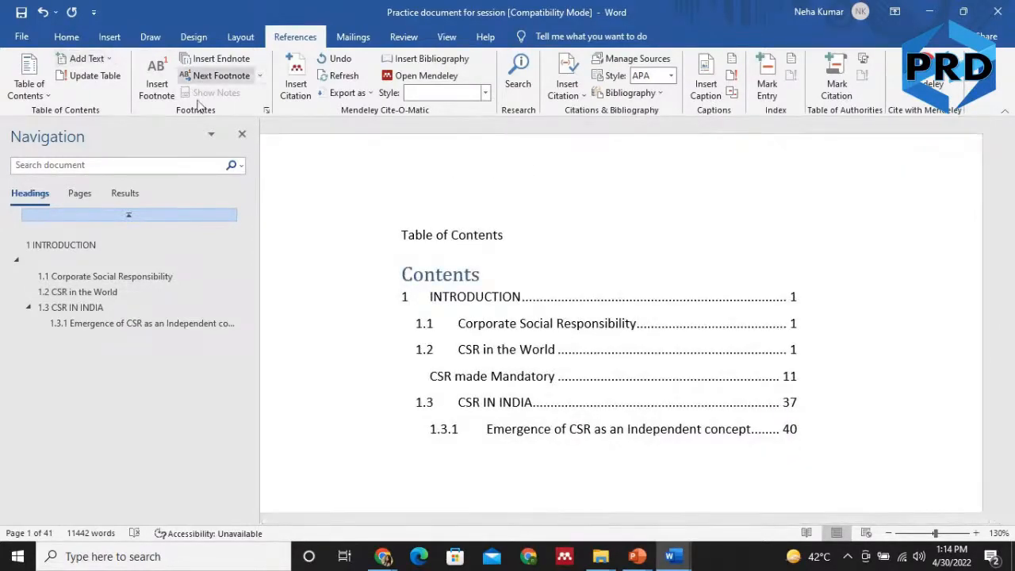
left_click(492, 324)
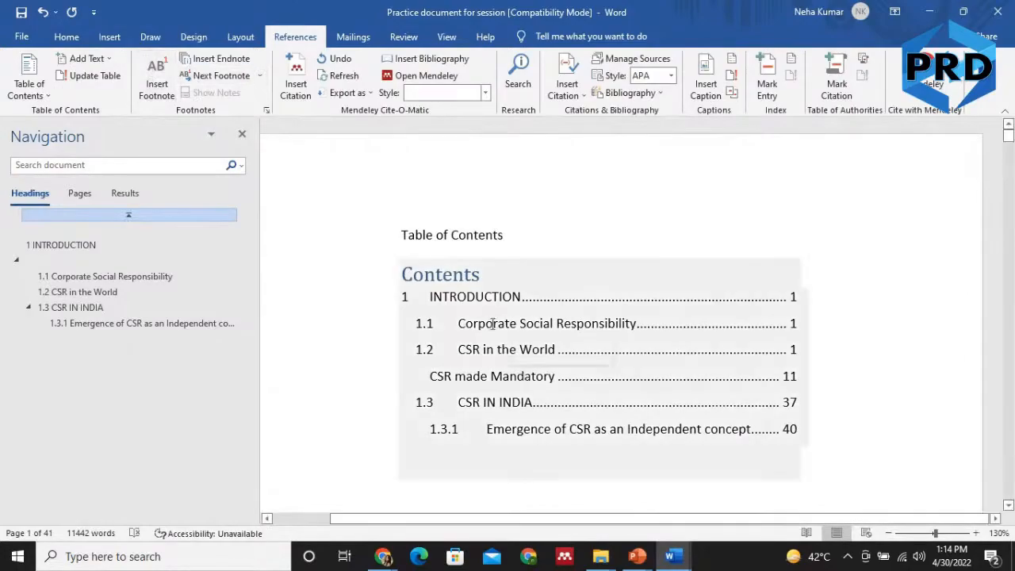
left_click(422, 235)
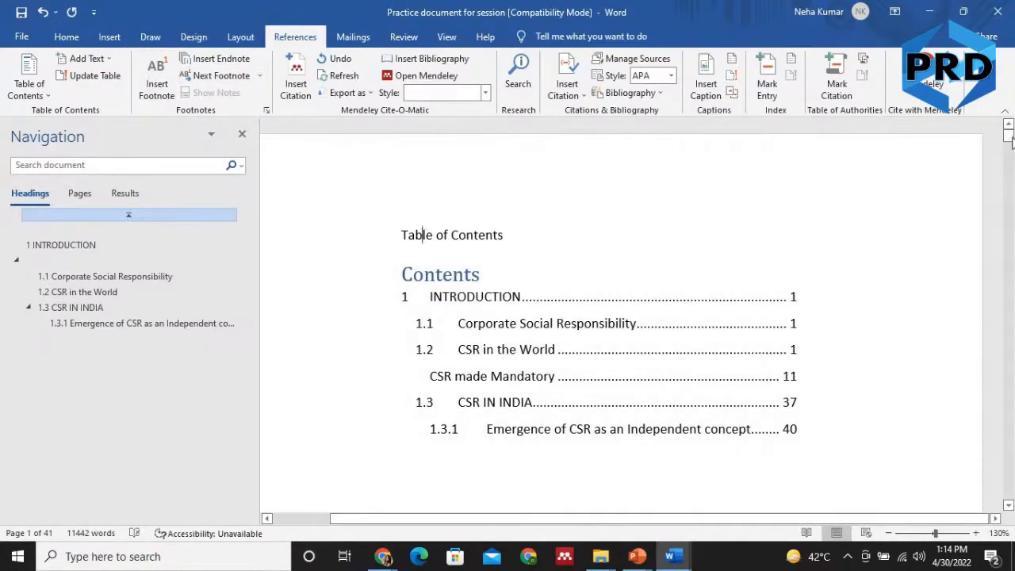
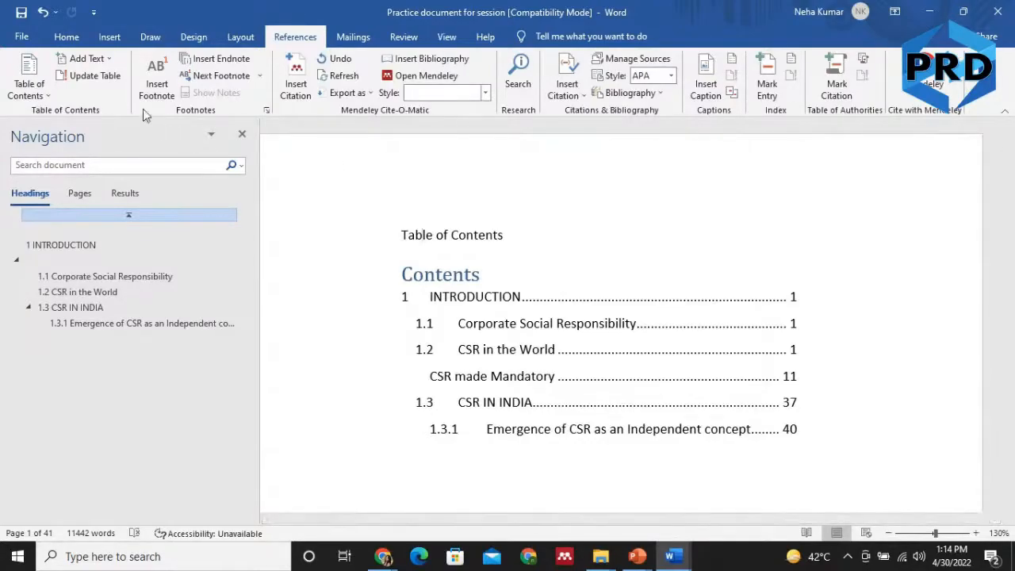
left_click(109, 38)
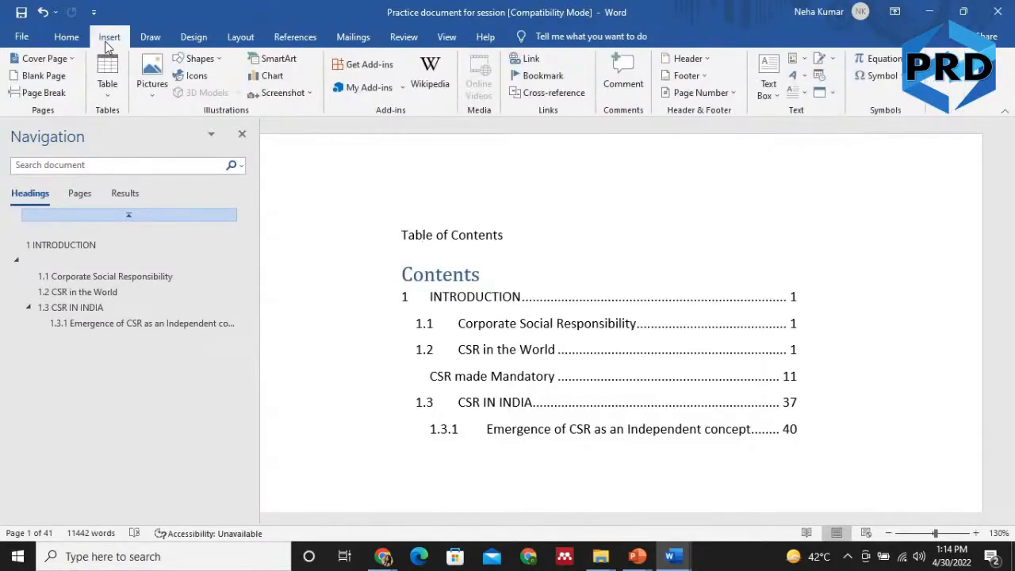
left_click(705, 93)
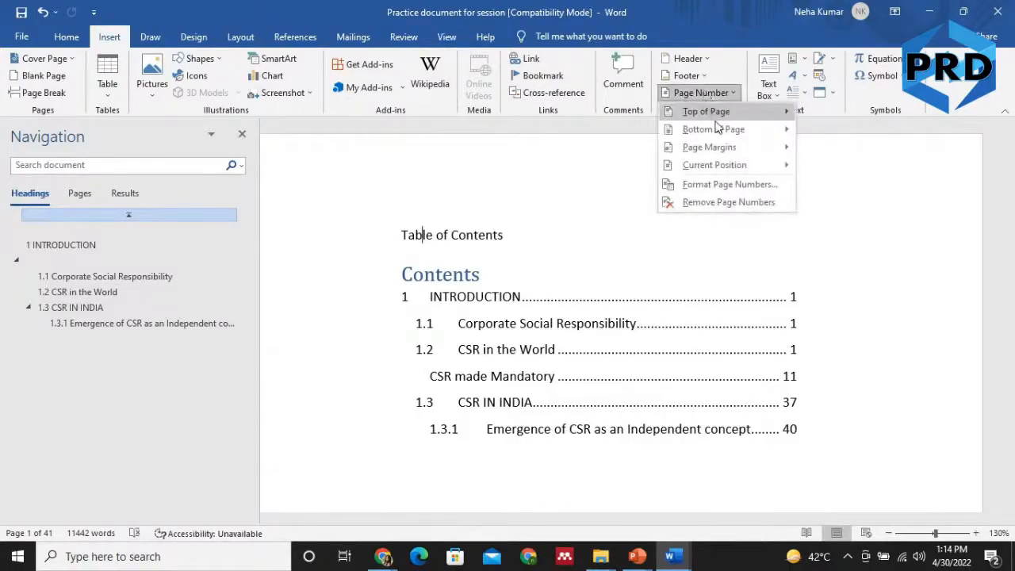
mouse_move(717, 129)
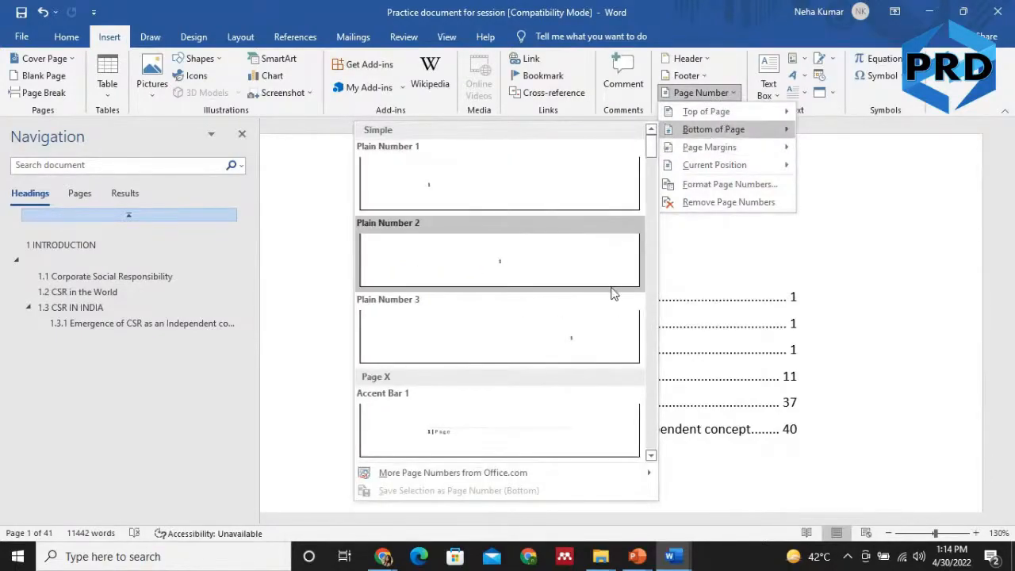
left_click(605, 325)
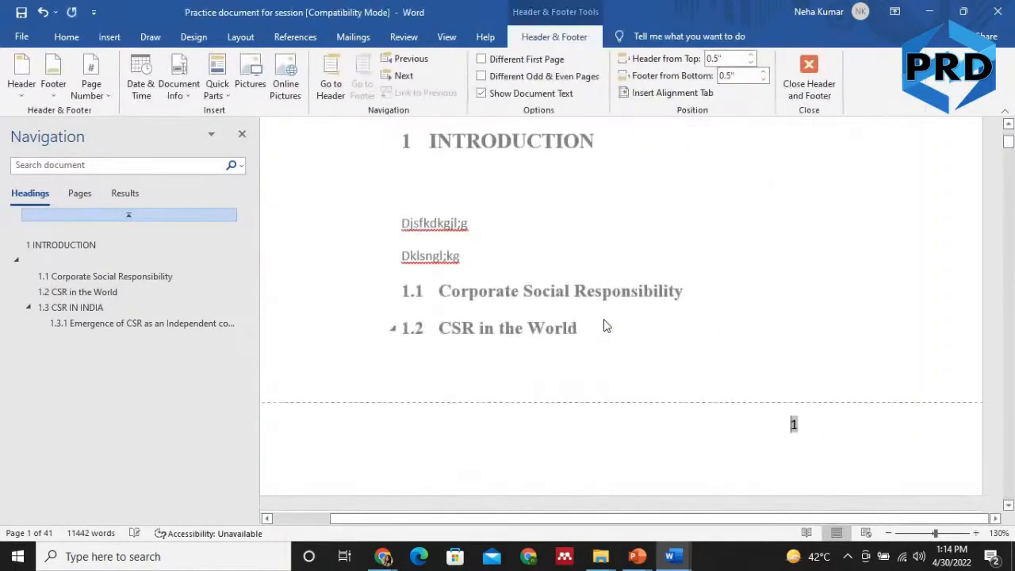
scroll(1014, 432, "down", 15)
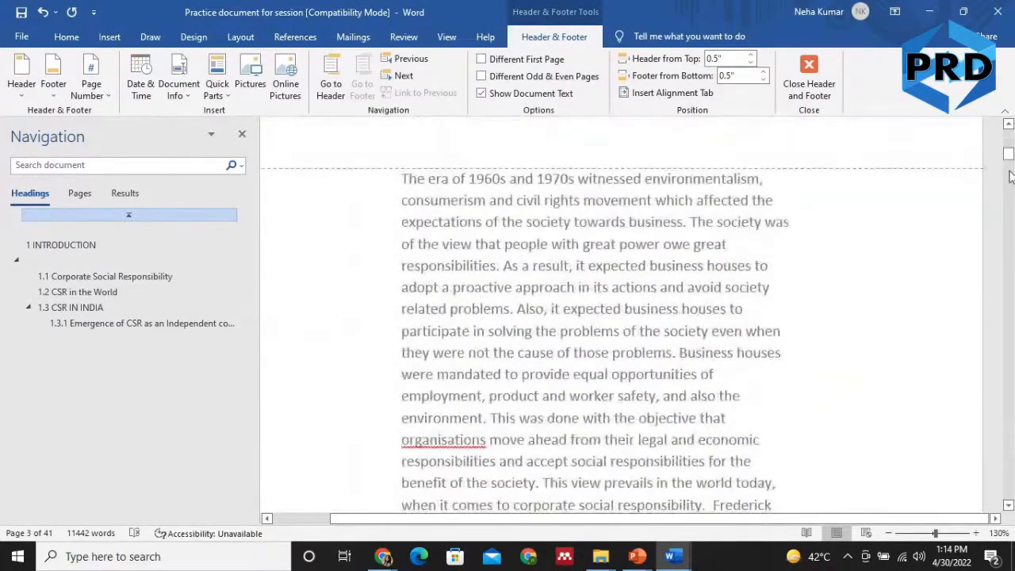
left_click_drag(1008, 157, 1008, 131)
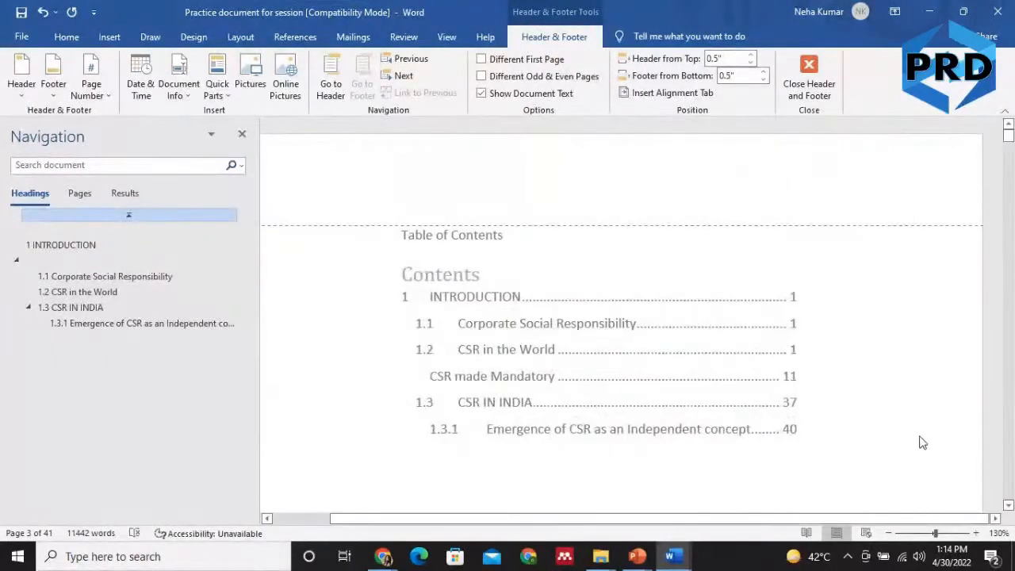
scroll(865, 380, "down", 8)
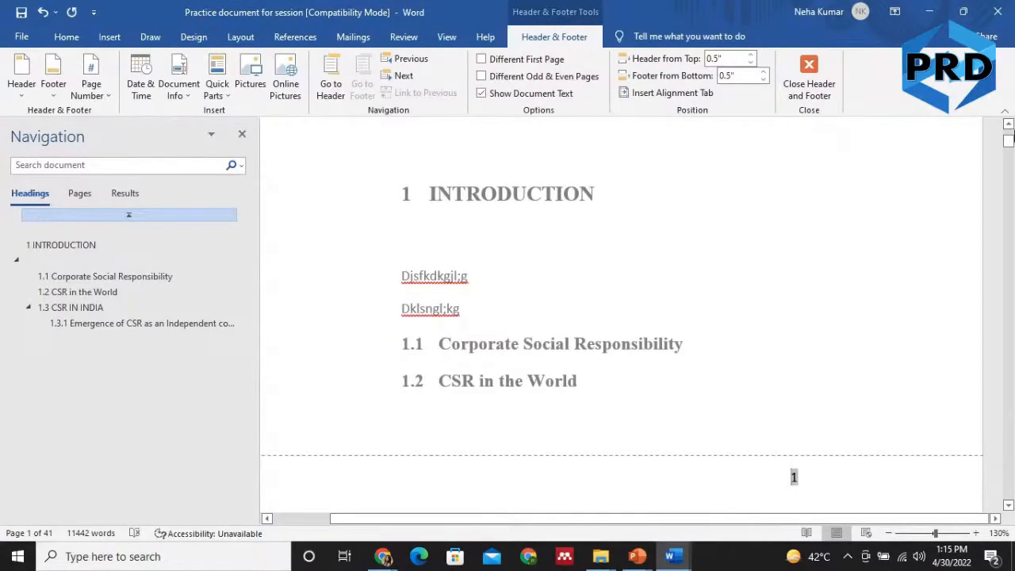
mouse_move(1008, 141)
left_mouse_down()
mouse_move(1008, 127)
mouse_move(1007, 149)
left_mouse_up()
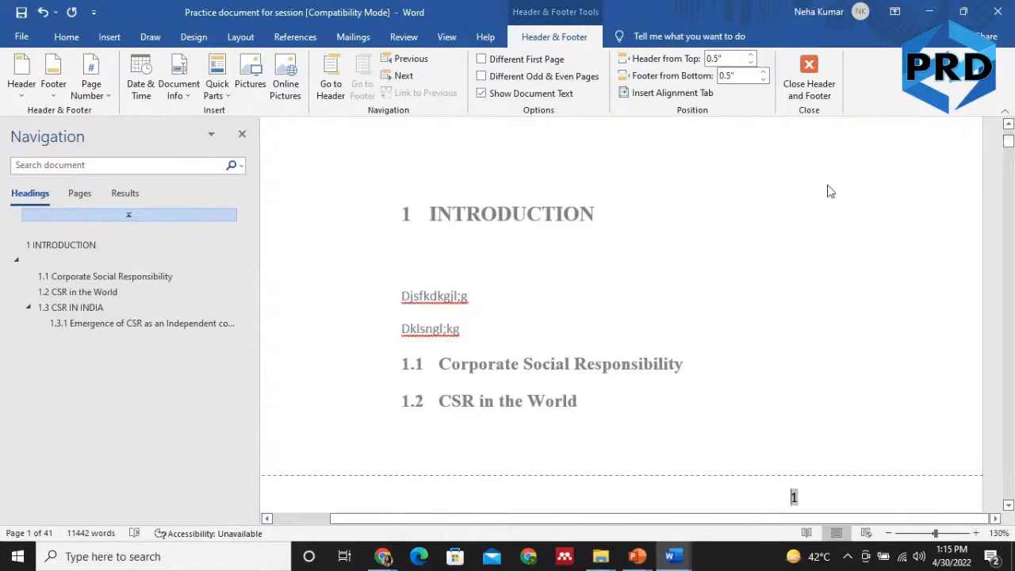
left_click(809, 79)
Insert two page breaks directly before the "1 INTRODUCTION" heading, below the list of tables
left_click(1011, 203)
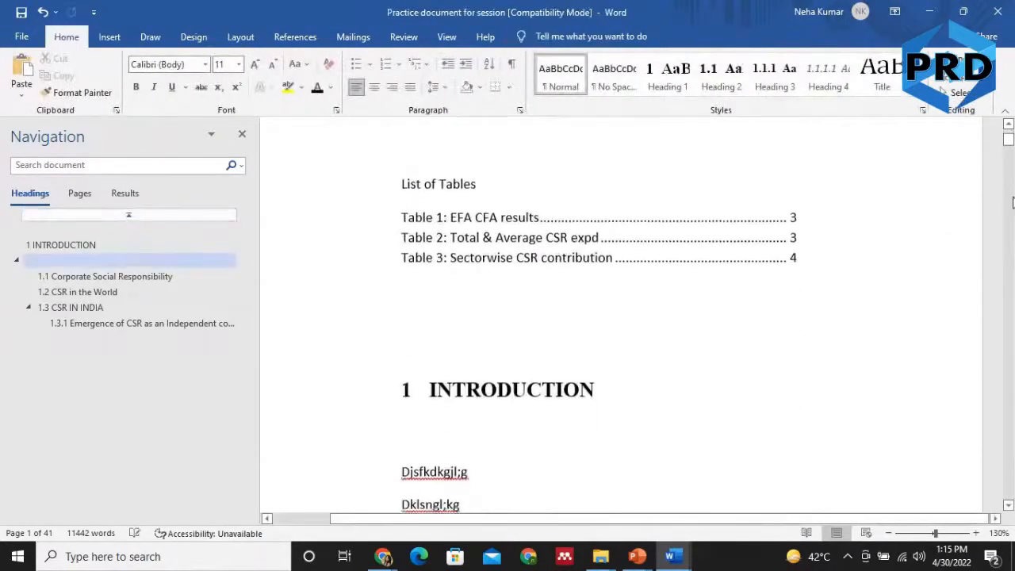
left_click(432, 360)
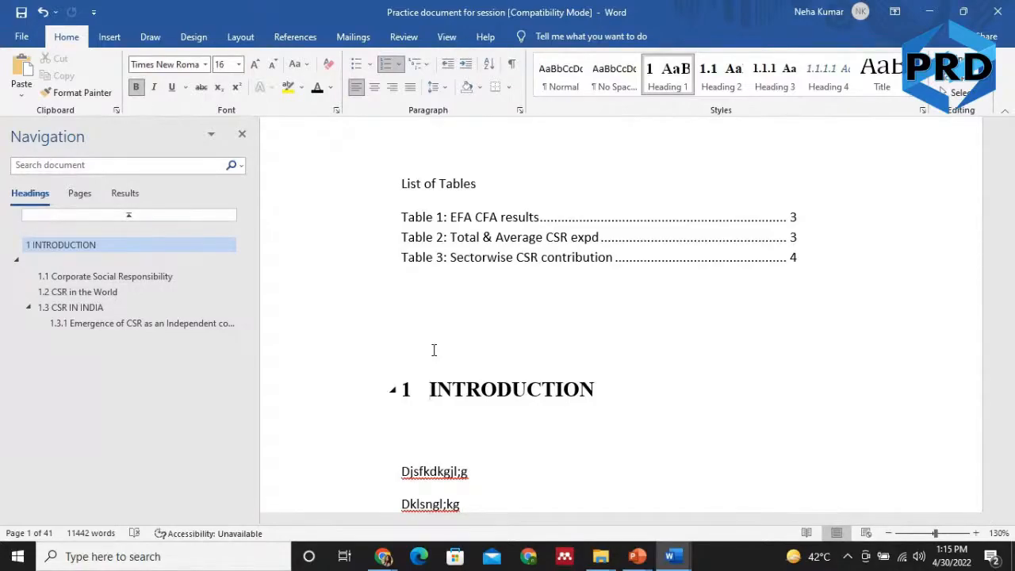
key("ctrl+Return")
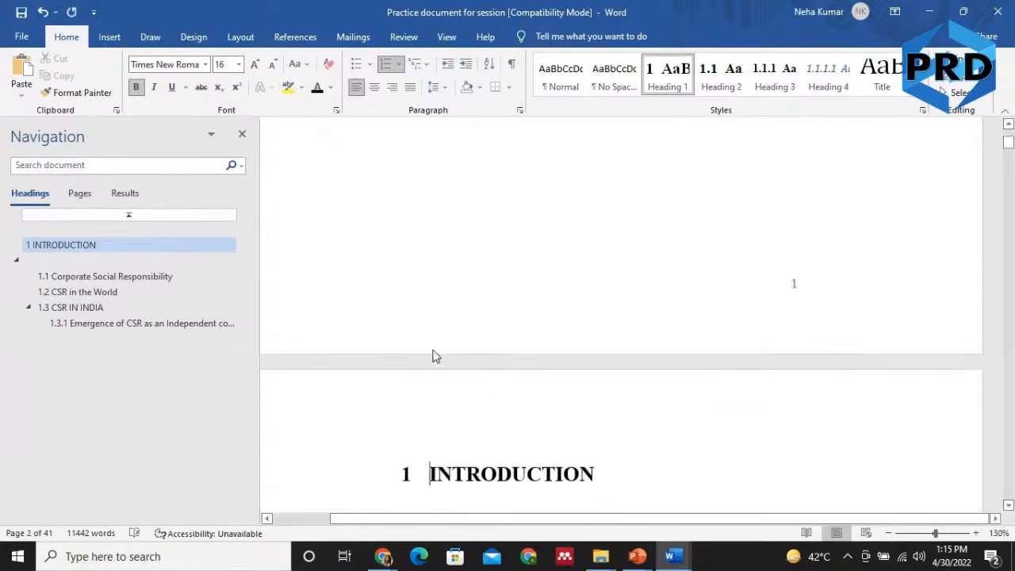
left_click(119, 42)
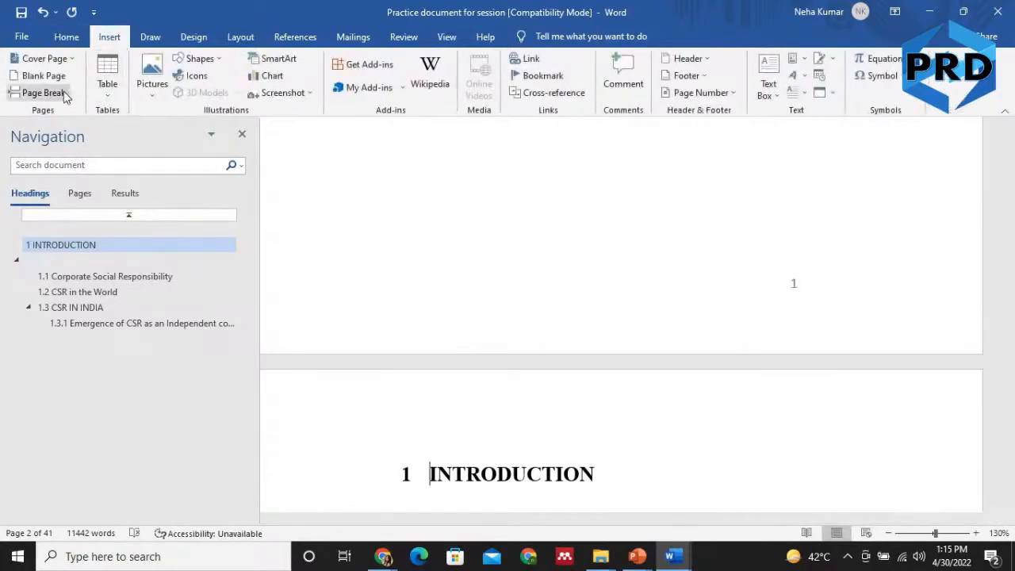
left_click(65, 96)
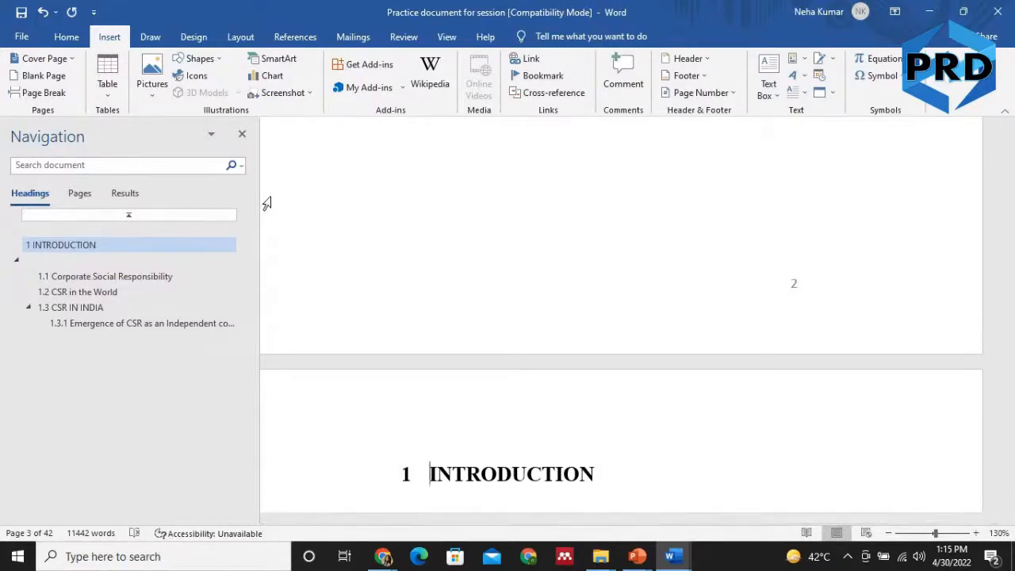
Review the front matter from the contents table through the list of tables and the available page and section break types
left_click_drag(1009, 154, 1009, 137)
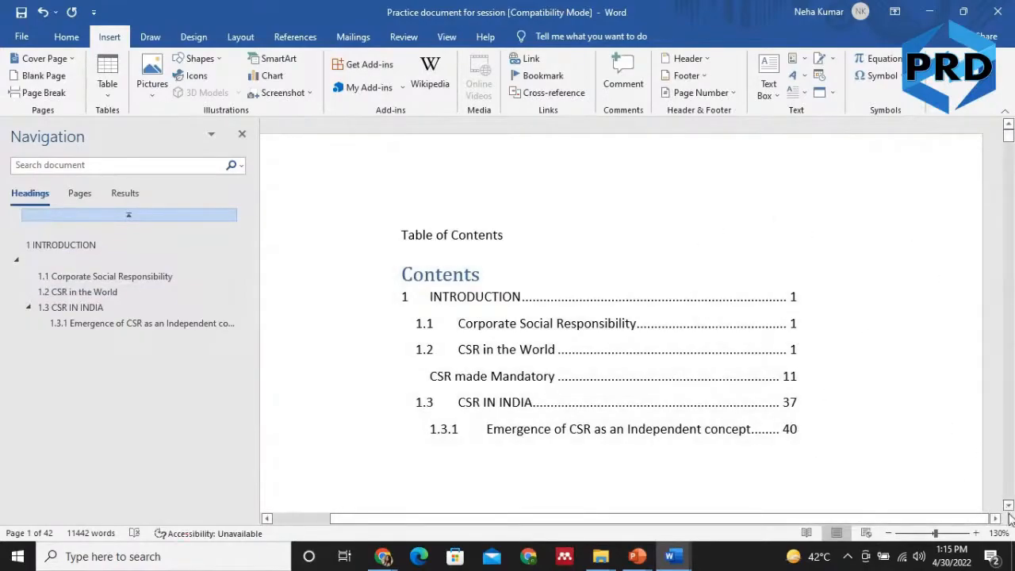
left_click(1008, 507)
left_click_drag(1008, 508, 1008, 508)
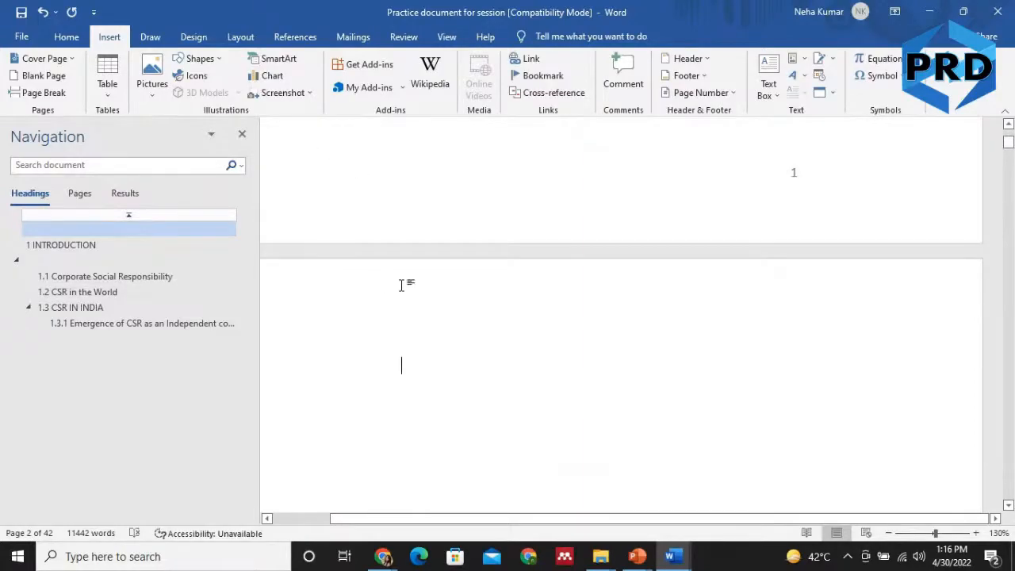
scroll(402, 285, "up", 3)
scroll(402, 285, "up", 10)
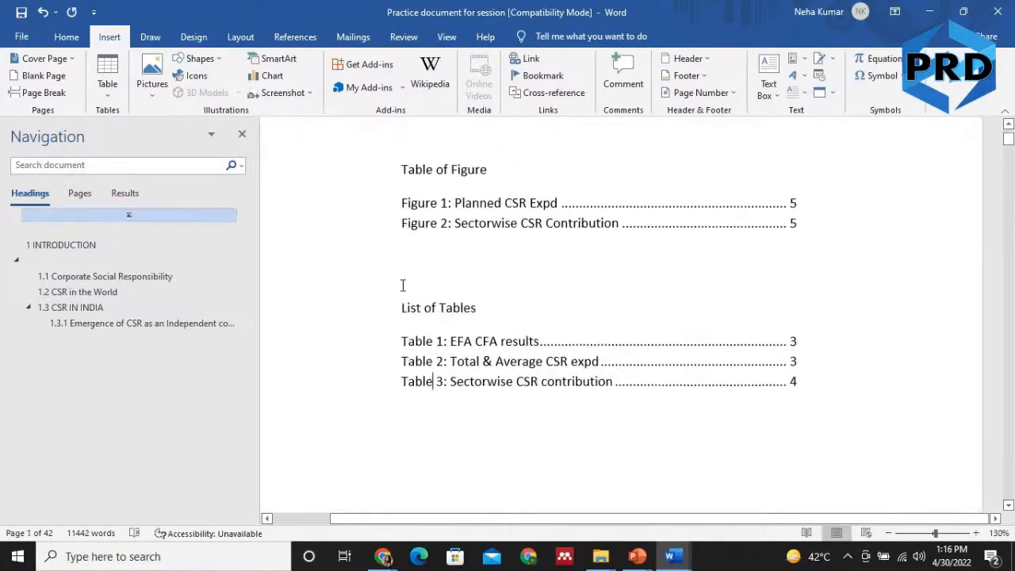
left_click(238, 38)
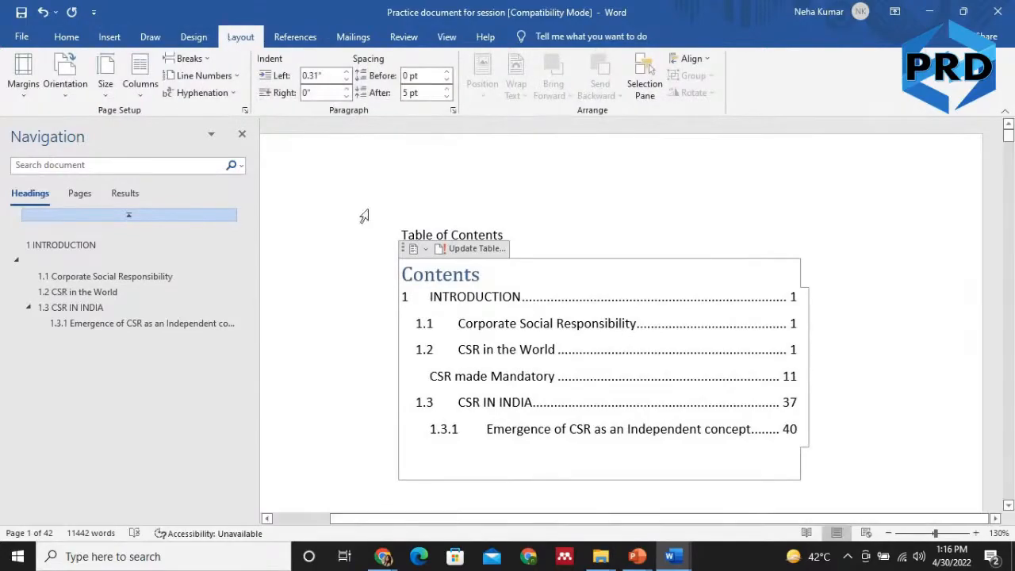
left_click(183, 60)
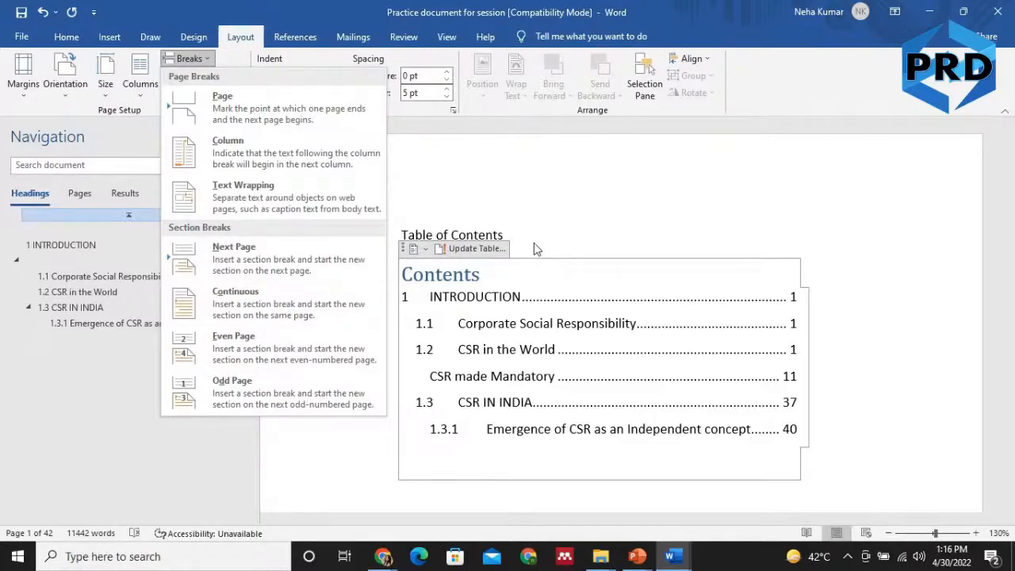
left_click(872, 494)
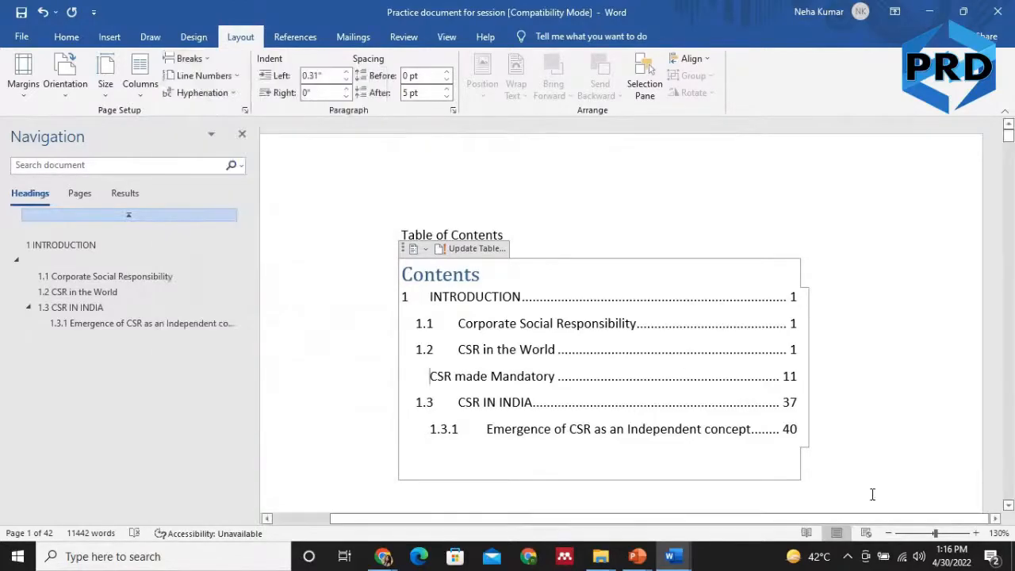
Insert a Next Page section break directly below the list of tables, removing the leftover heading number there first
left_click(905, 456)
left_click(1013, 492)
left_click(854, 440)
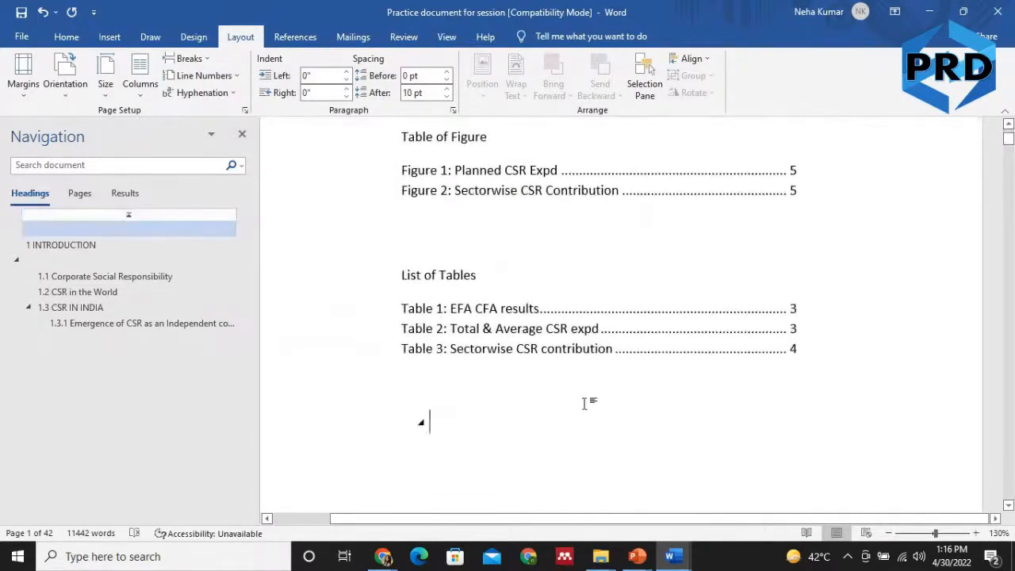
key("BackSpace")
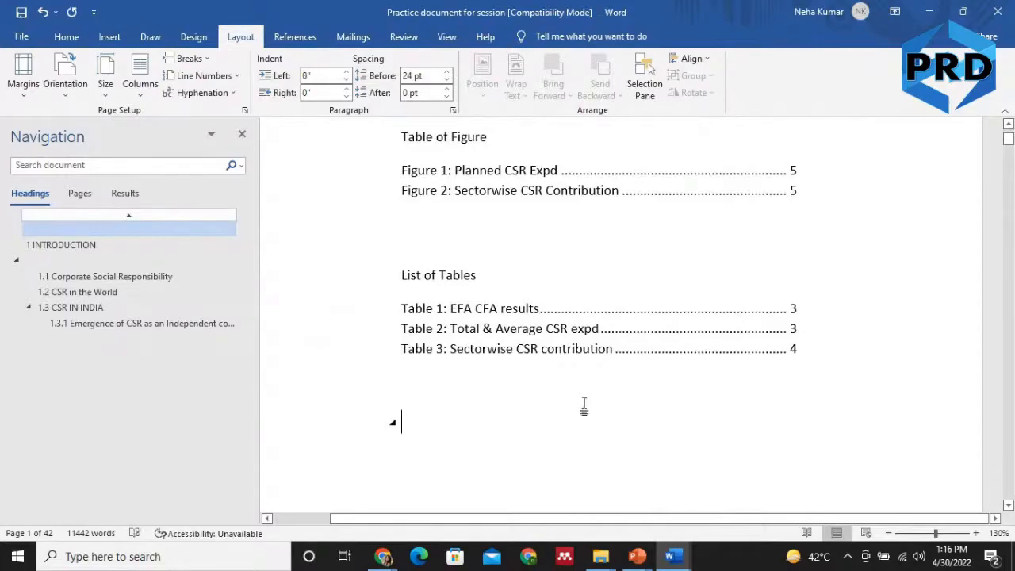
left_click(194, 62)
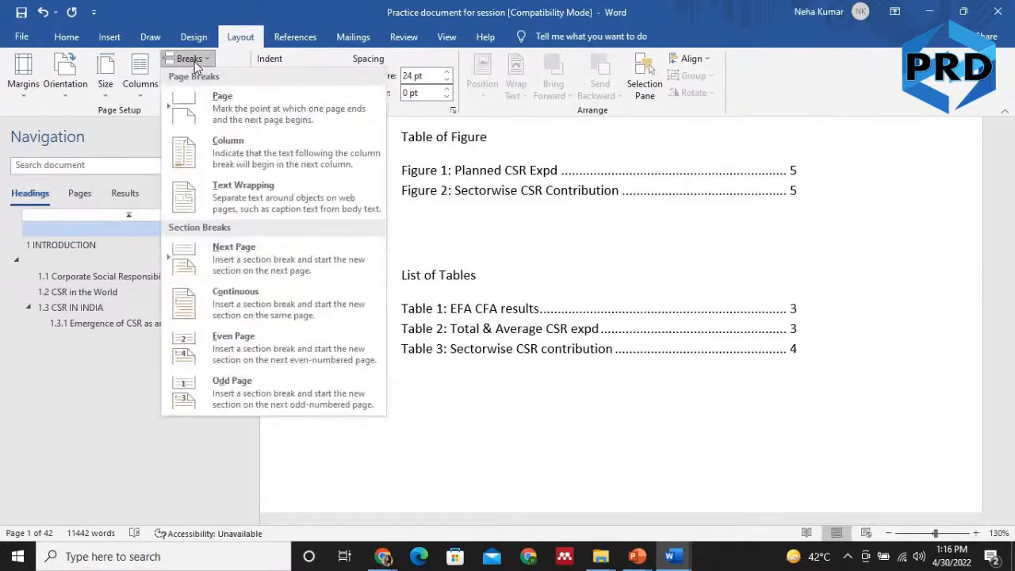
left_click(243, 258)
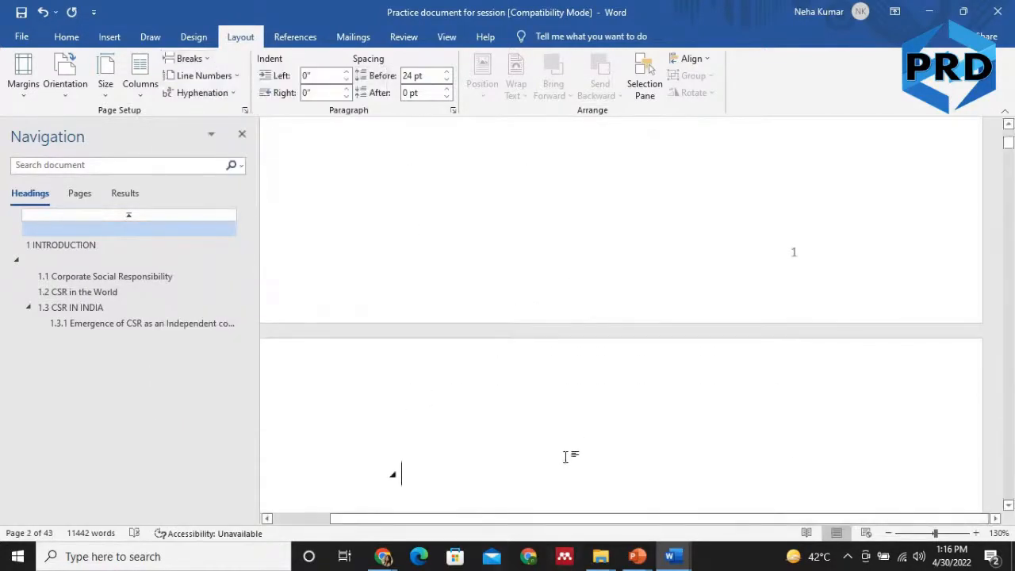
Show the formatting marks, check the break below the list of tables and the pages up to "1 INTRODUCTION", and hide the marks again
scroll(567, 458, "down", 3)
scroll(565, 458, "down", 10)
scroll(566, 457, "up", 12)
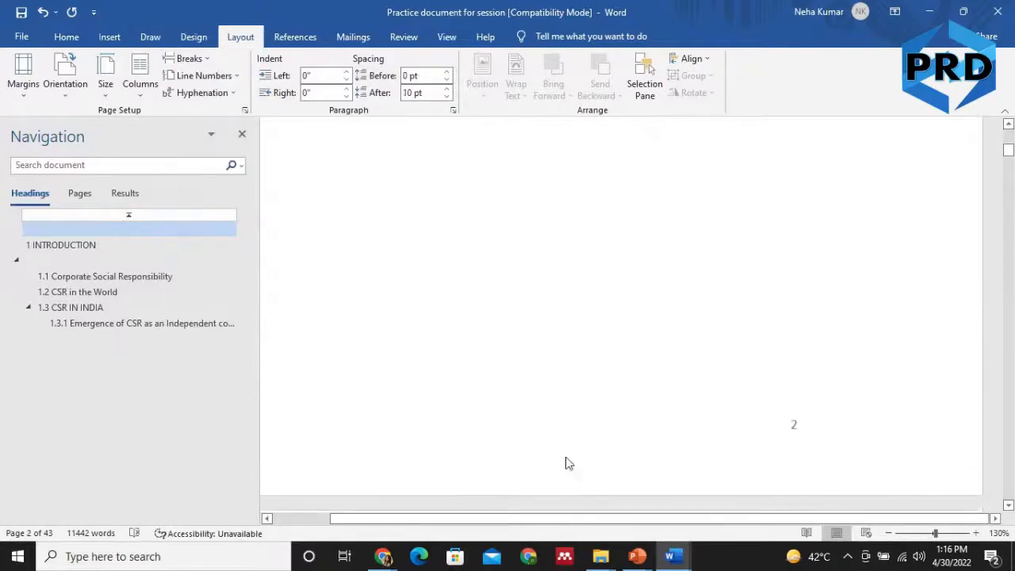
scroll(566, 458, "up", 10)
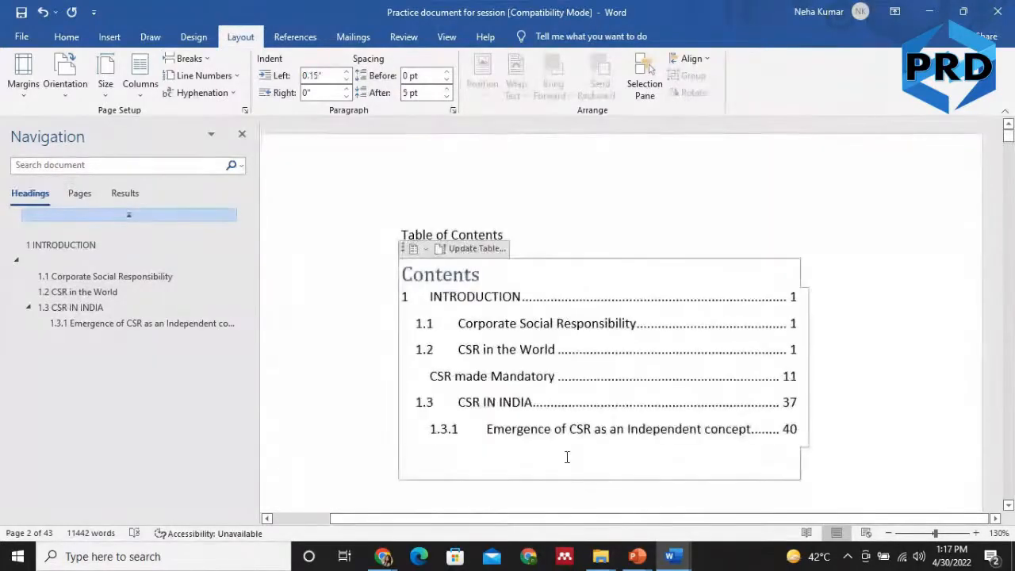
left_click(67, 37)
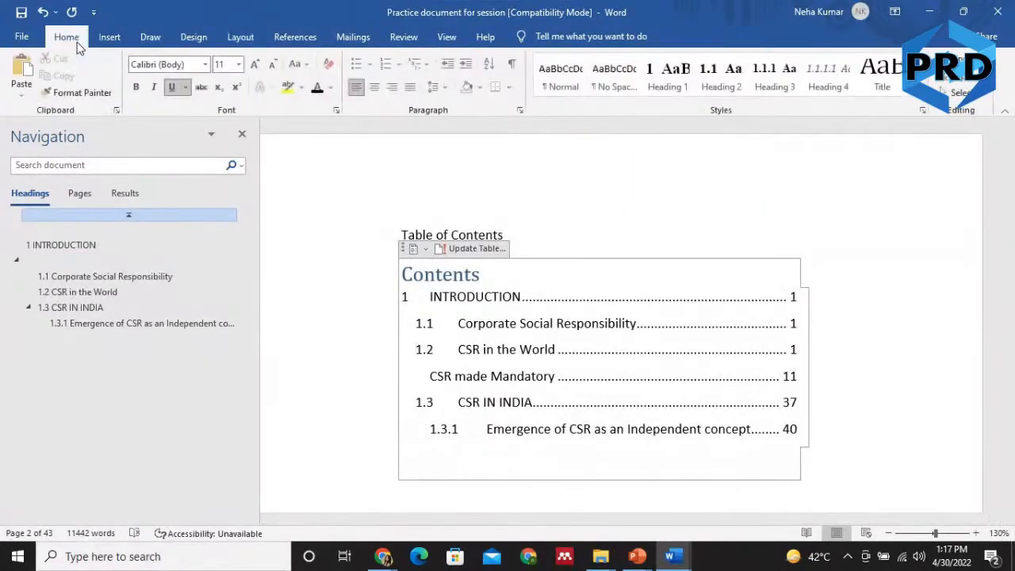
left_click(511, 65)
scroll(1014, 266, "down", 8)
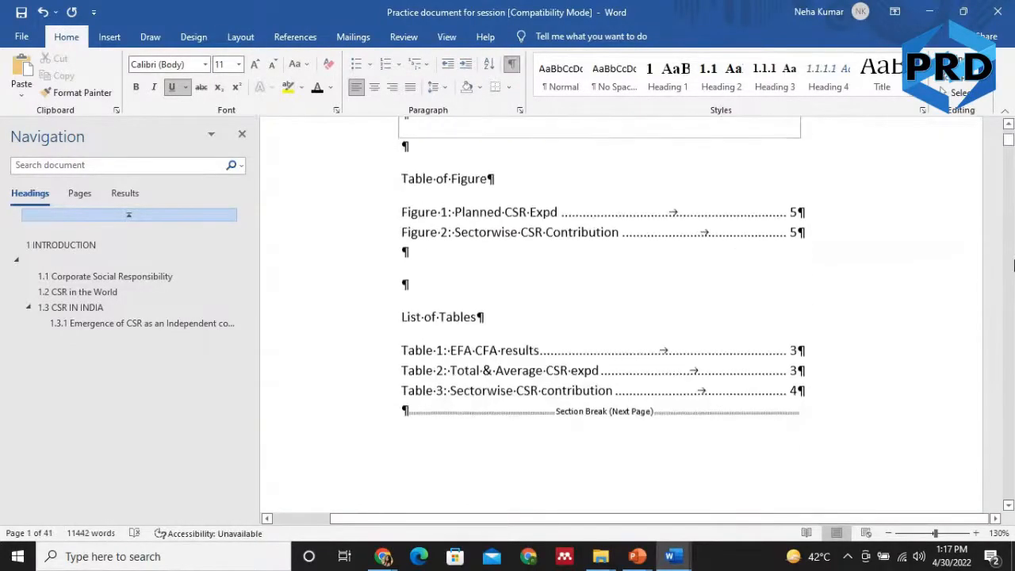
scroll(1013, 266, "down", 1)
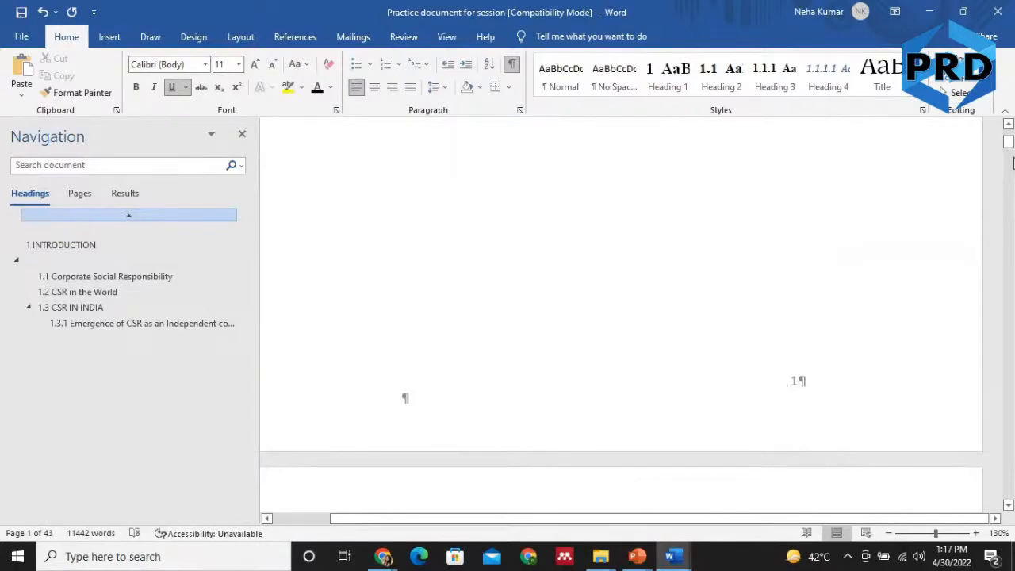
scroll(1012, 162, "up", 5)
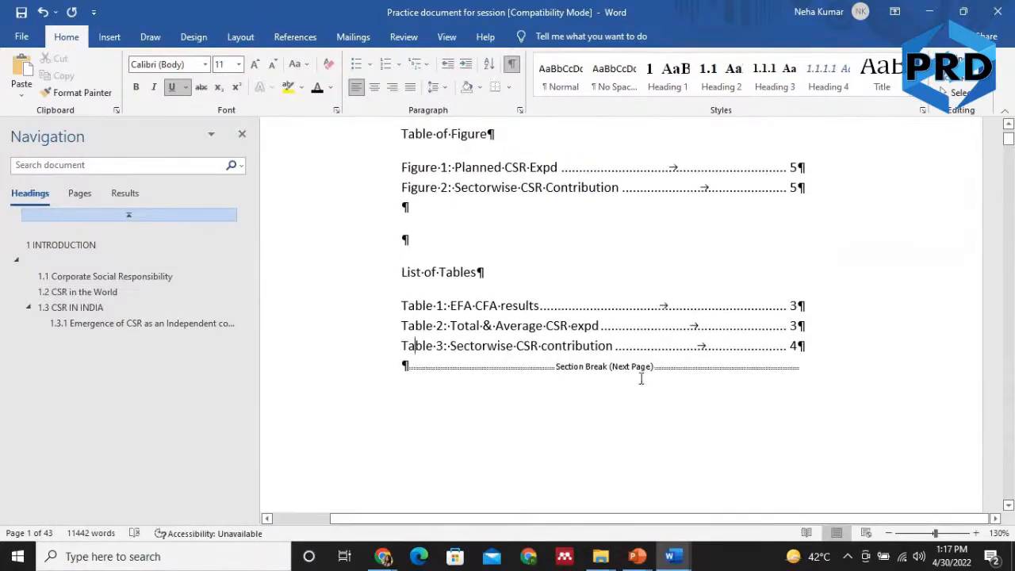
scroll(641, 378, "down", 10)
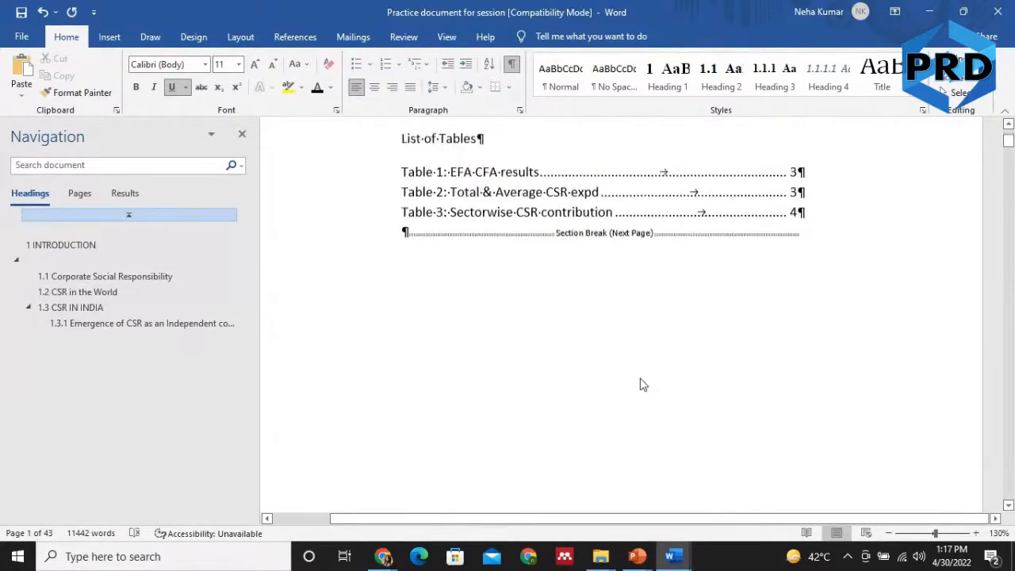
scroll(640, 378, "down", 10)
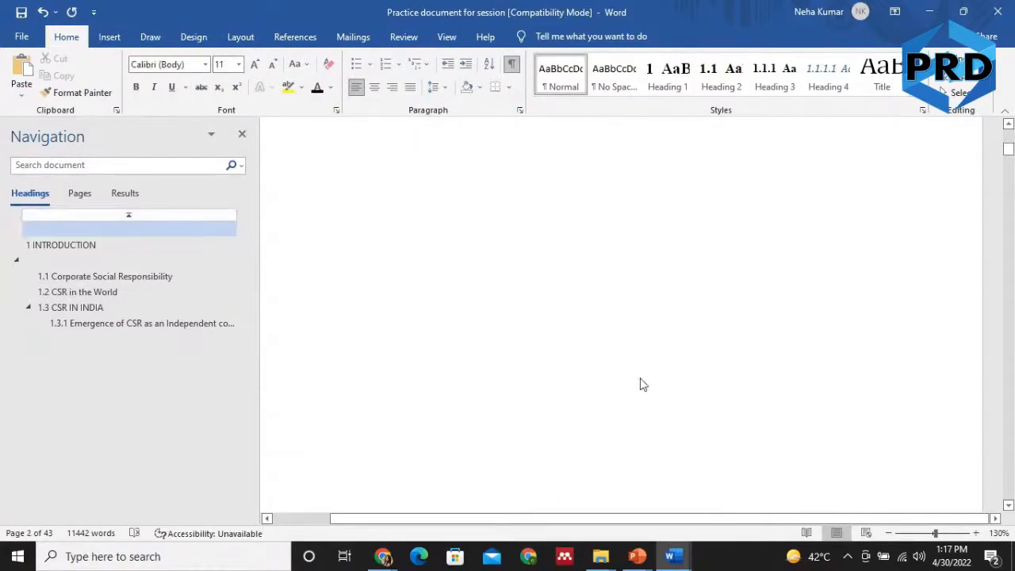
scroll(641, 379, "down", 5)
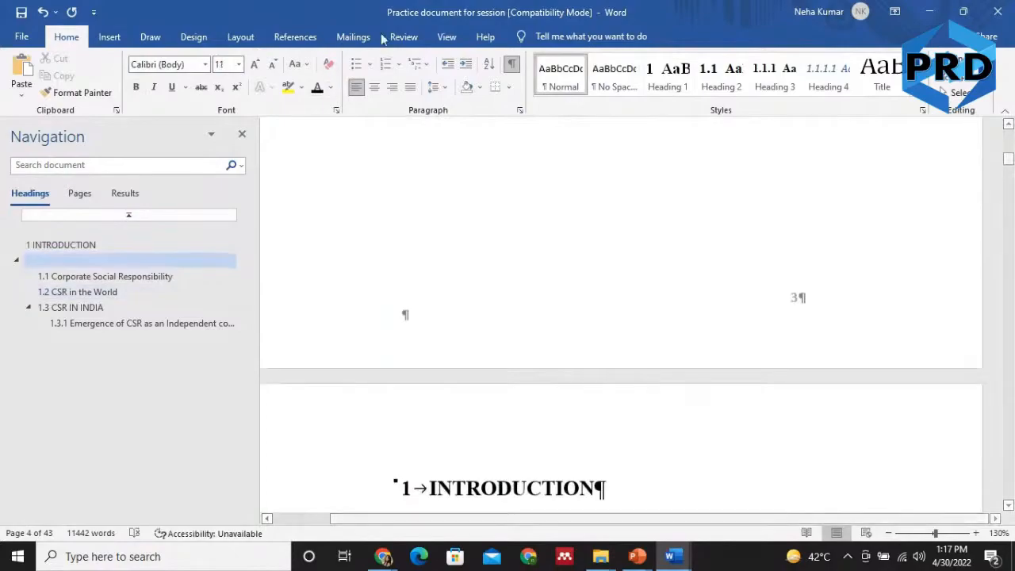
left_click(511, 73)
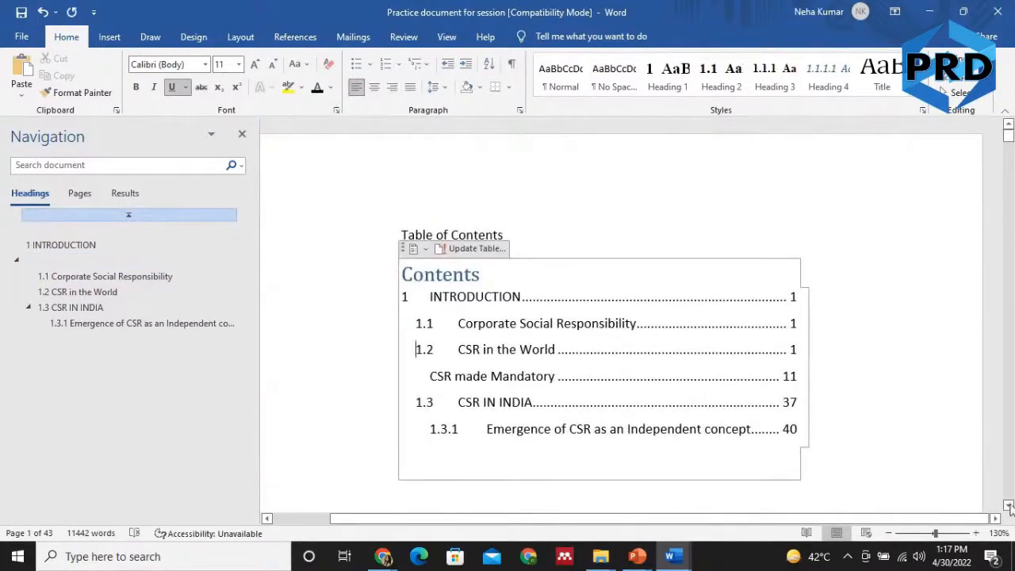
scroll(1009, 511, "down", 2)
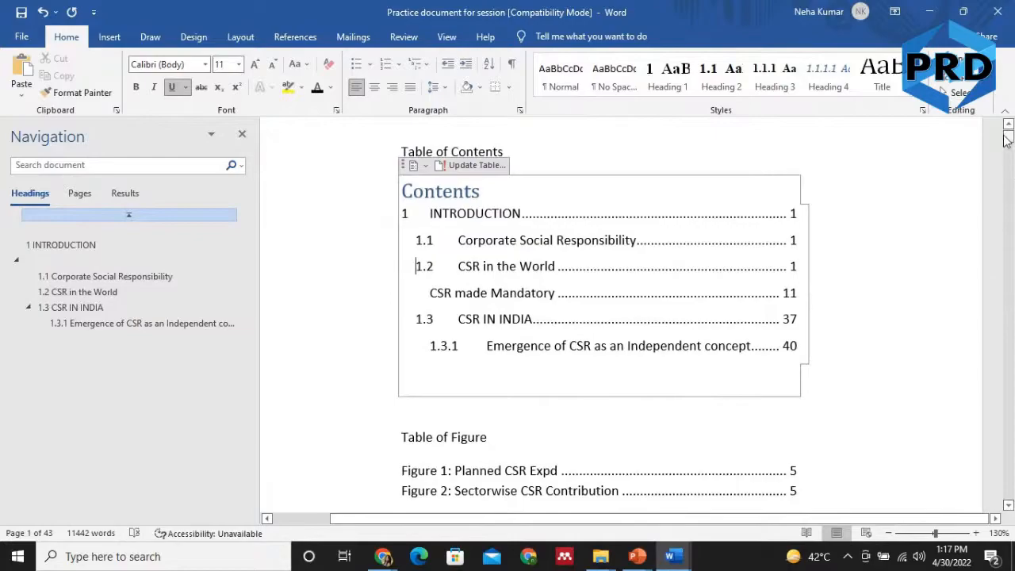
left_click_drag(1007, 139, 1008, 144)
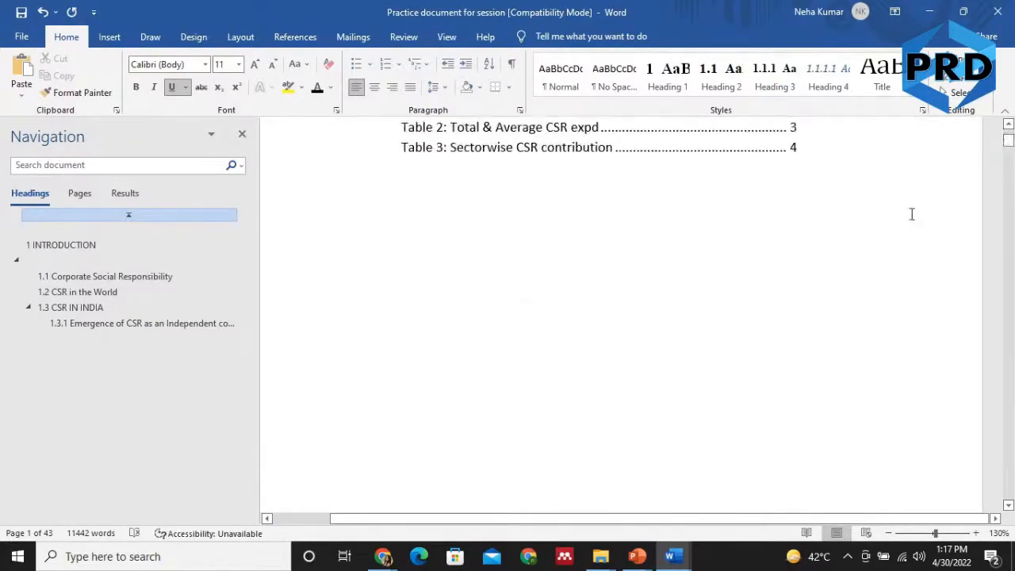
left_click(108, 36)
left_click(698, 75)
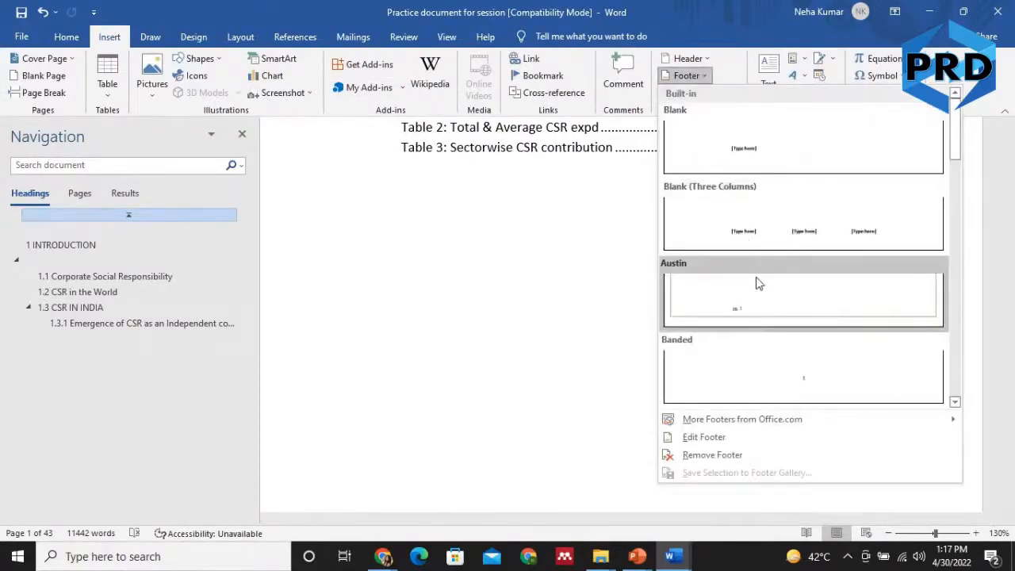
left_click(560, 288)
scroll(937, 320, "down", 5)
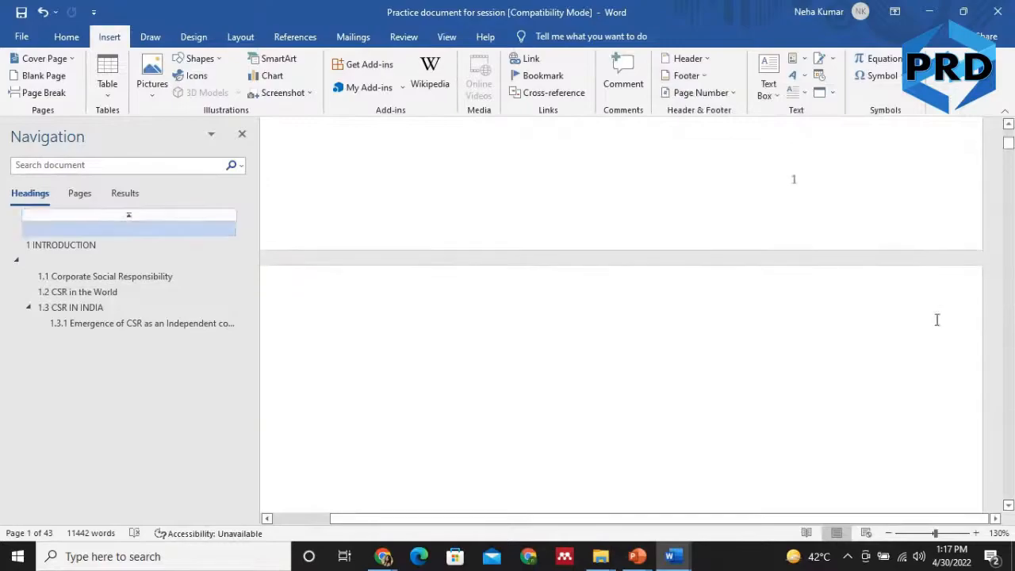
double_click(791, 190)
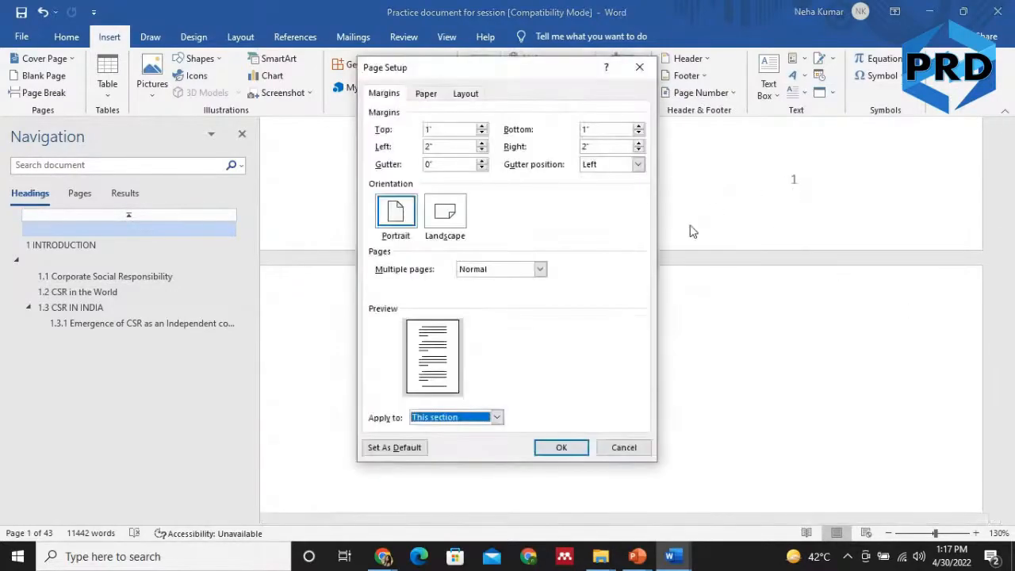
left_click(630, 74)
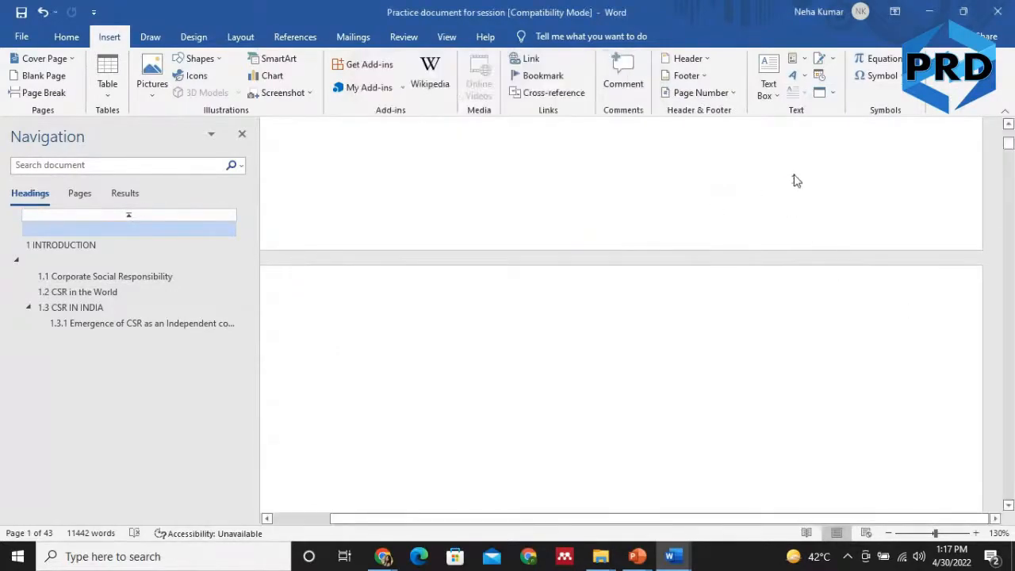
Open the Section 1 footer for editing with its page number selected, and close the Navigation pane
double_click(794, 178)
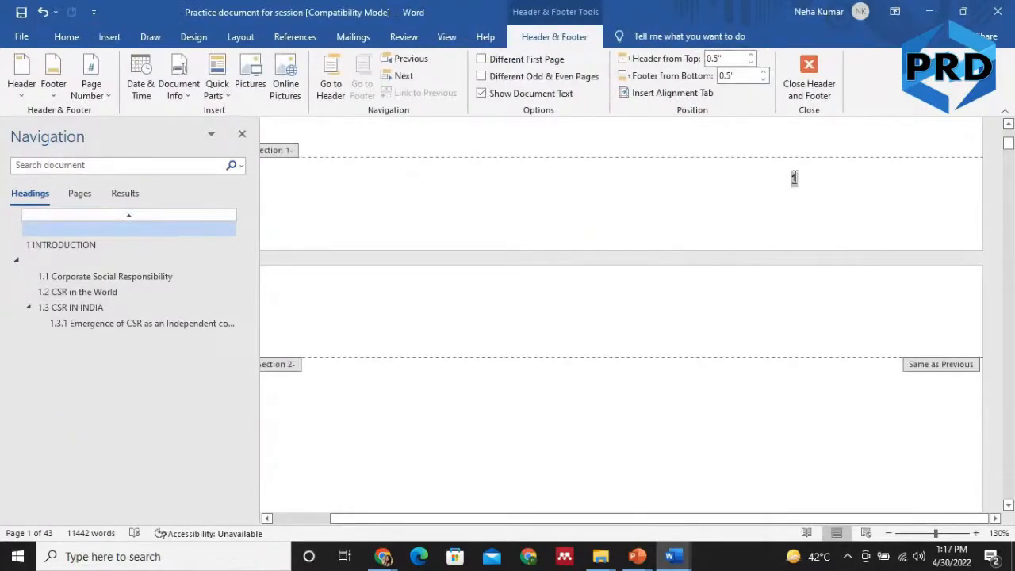
left_click(888, 533)
left_click(242, 133)
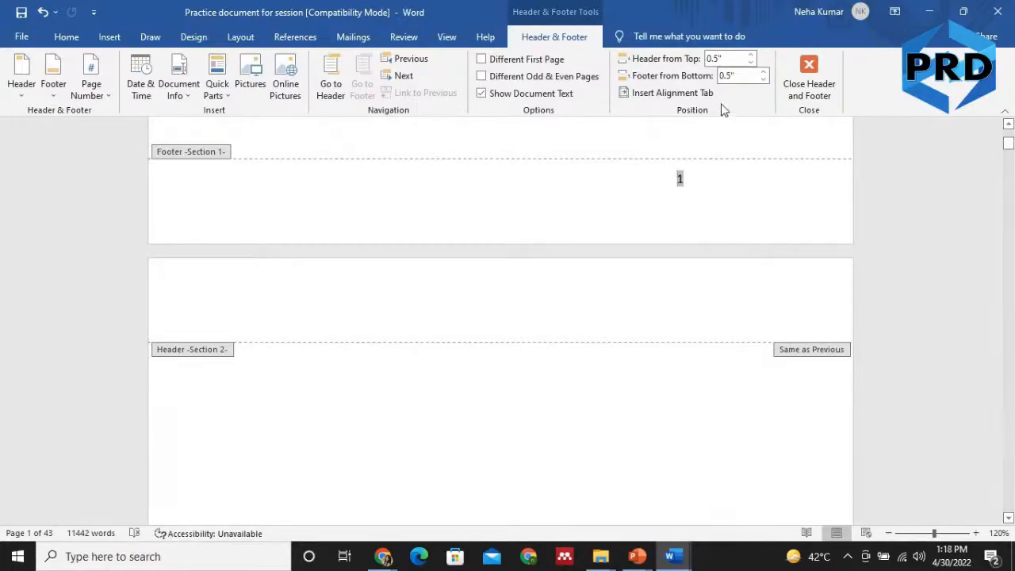
Format the Section 1 page numbers as i, ii, iii and set them to start at i
left_click(92, 89)
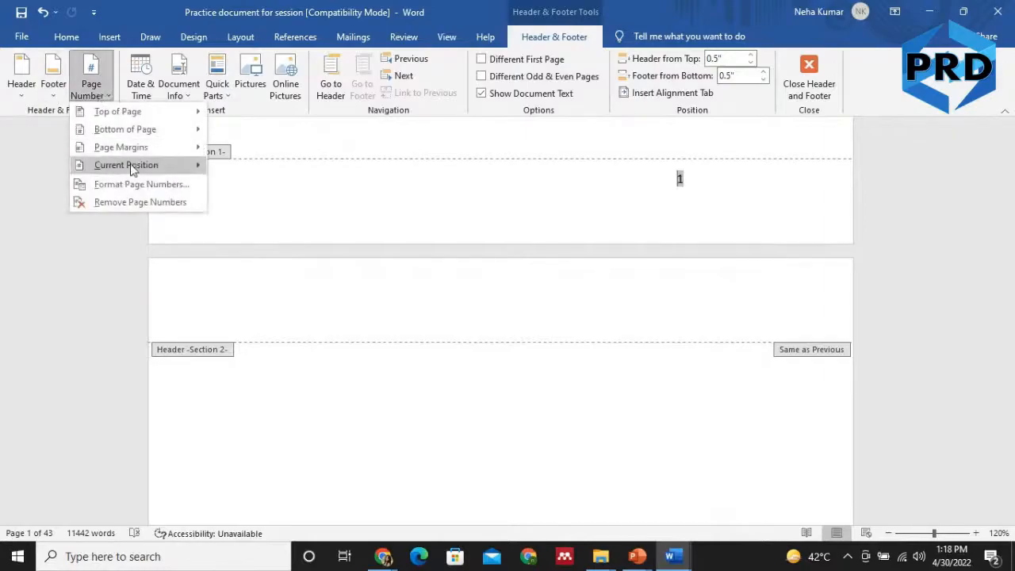
left_click(141, 185)
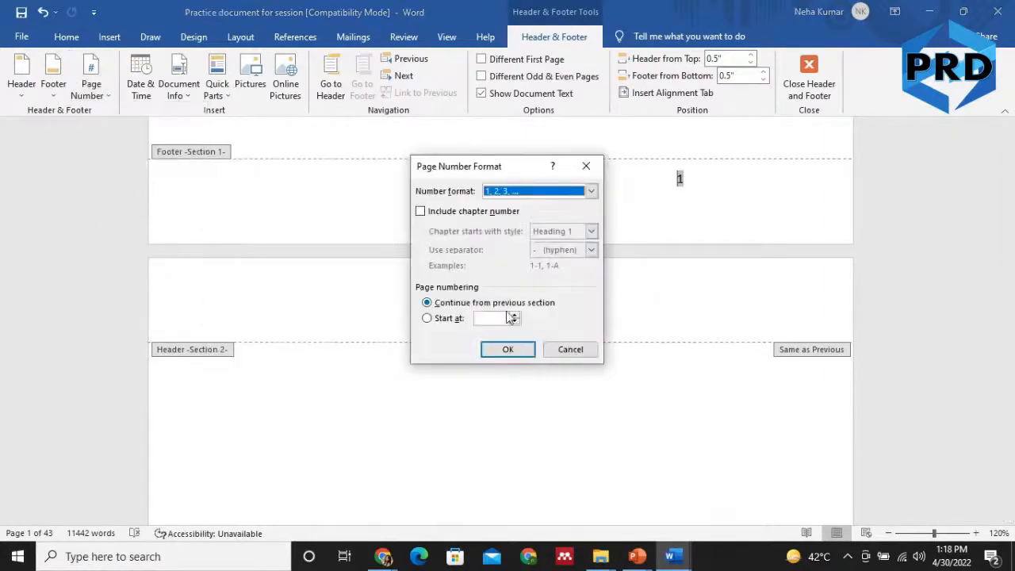
left_click(539, 193)
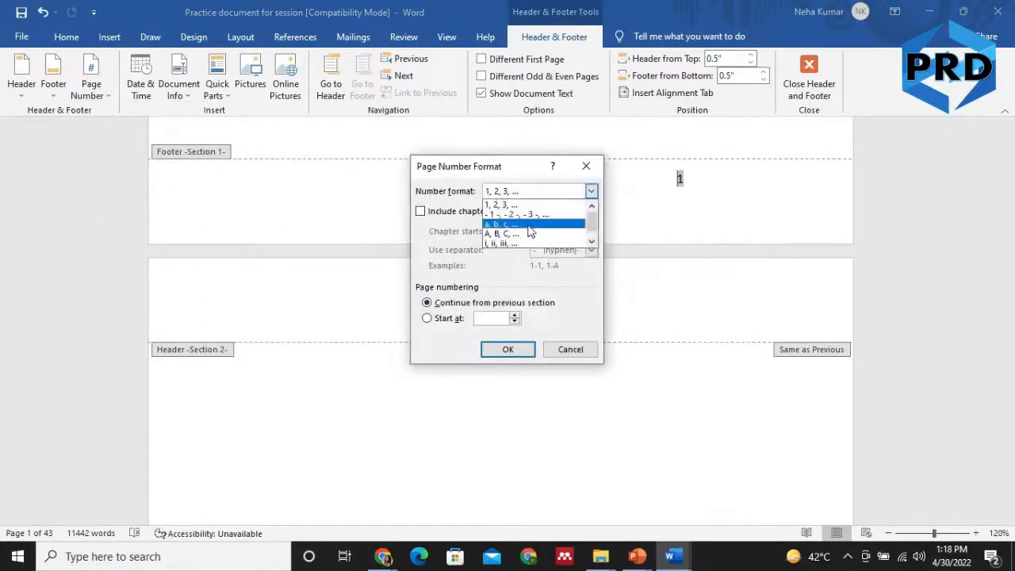
left_click(528, 245)
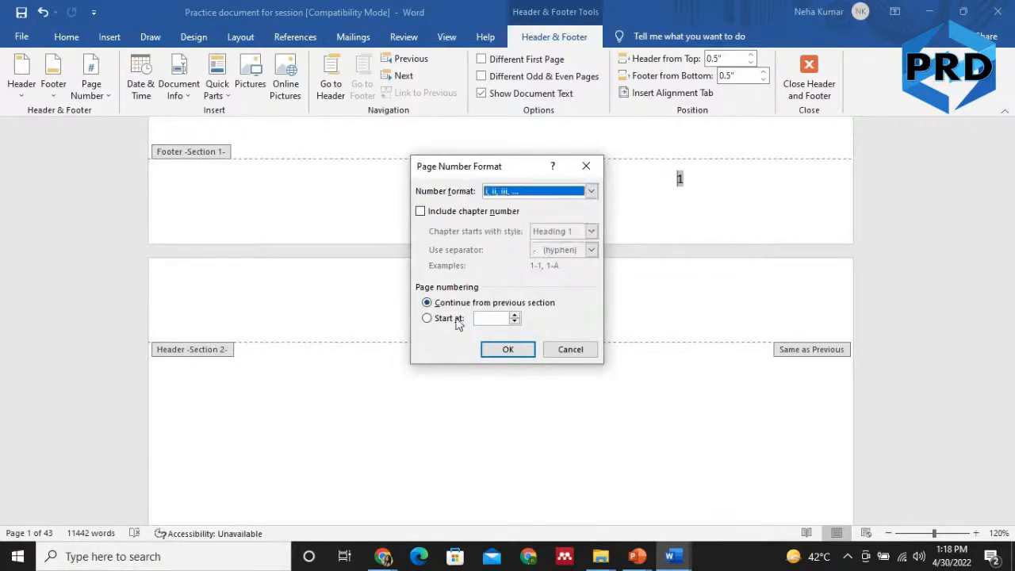
left_click(515, 316)
left_click(510, 352)
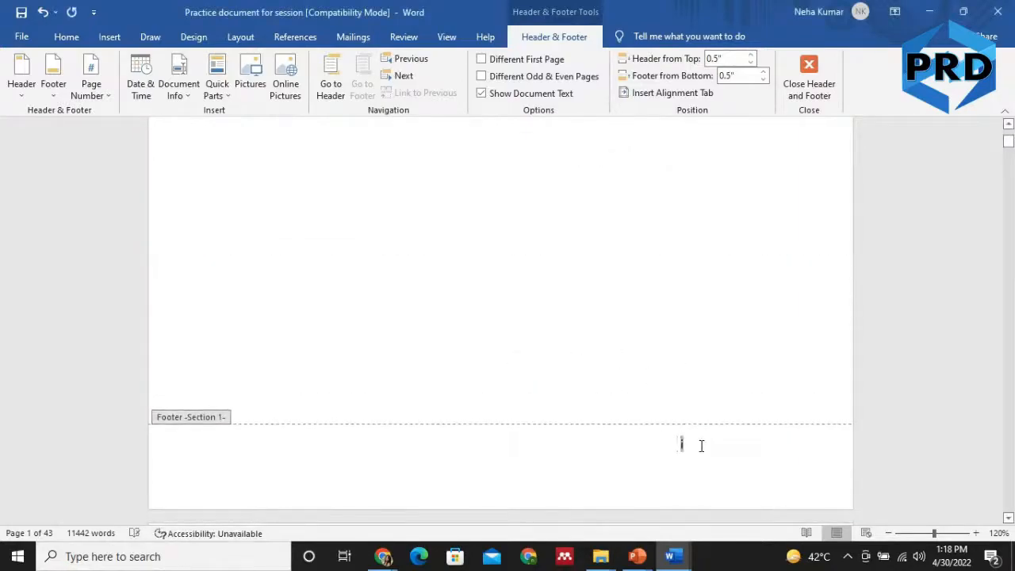
Select the Section 2 footer's page number and unlink that footer from the previous section
scroll(918, 450, "down", 13)
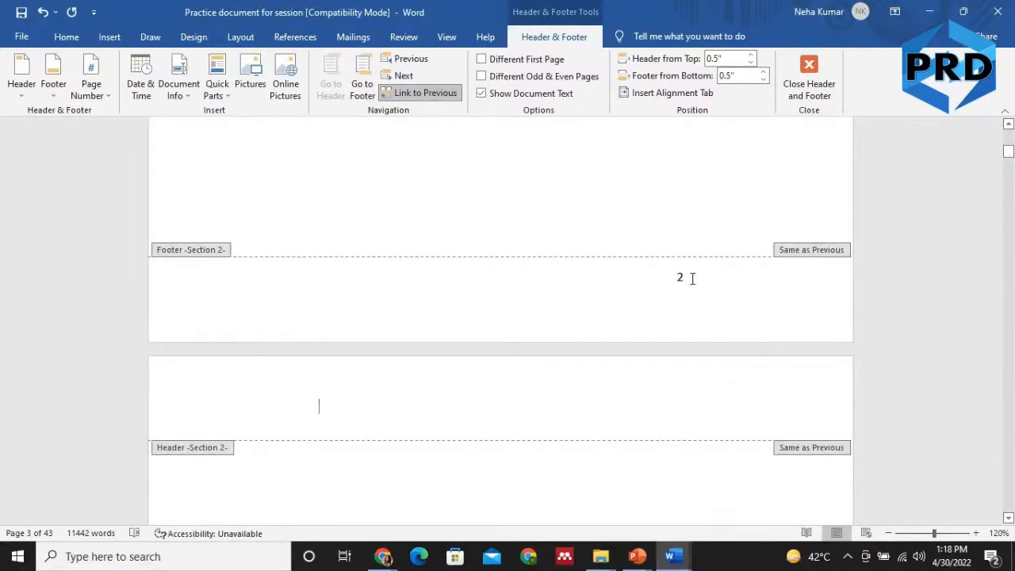
left_click(680, 276)
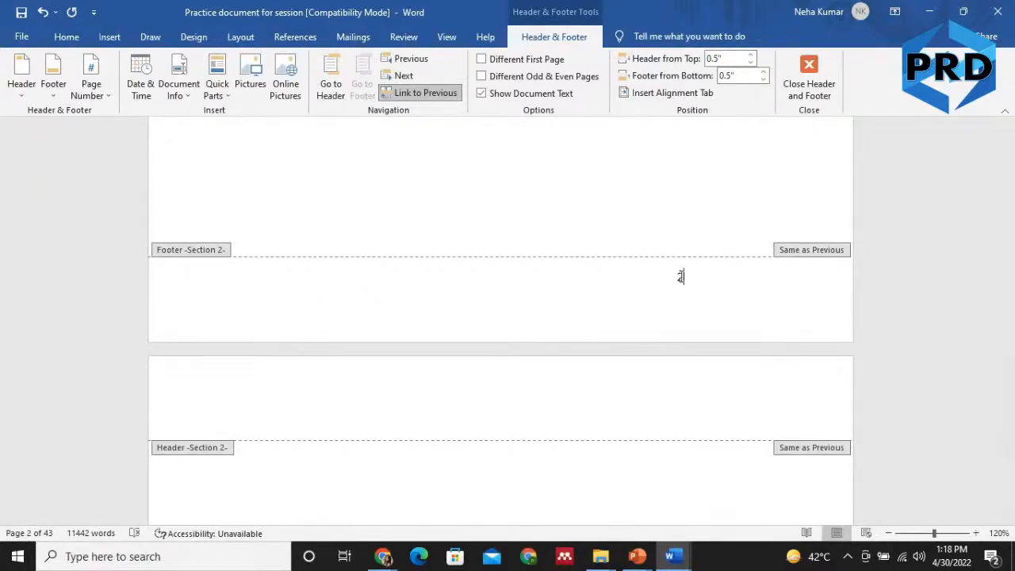
double_click(680, 276)
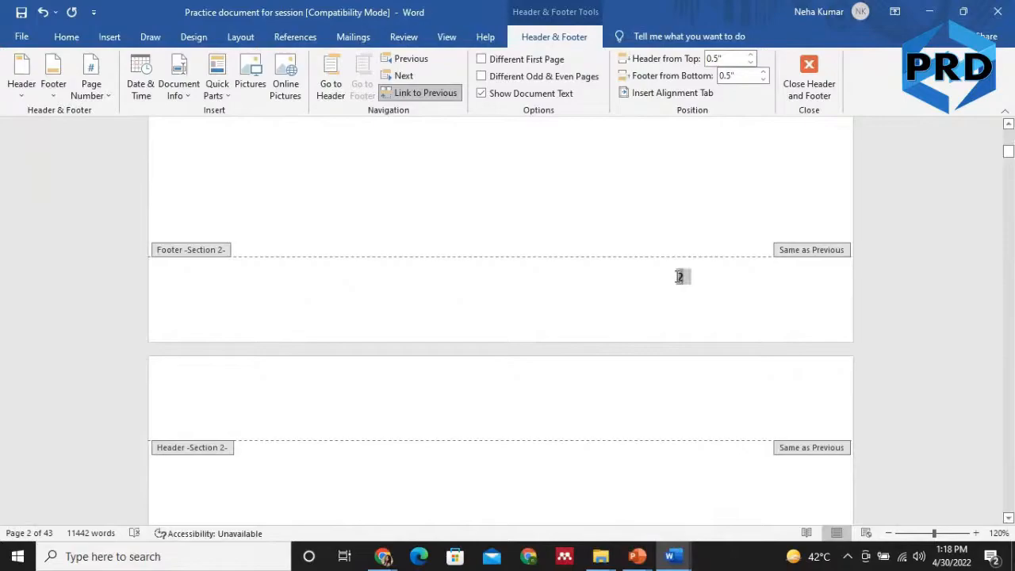
left_click(424, 95)
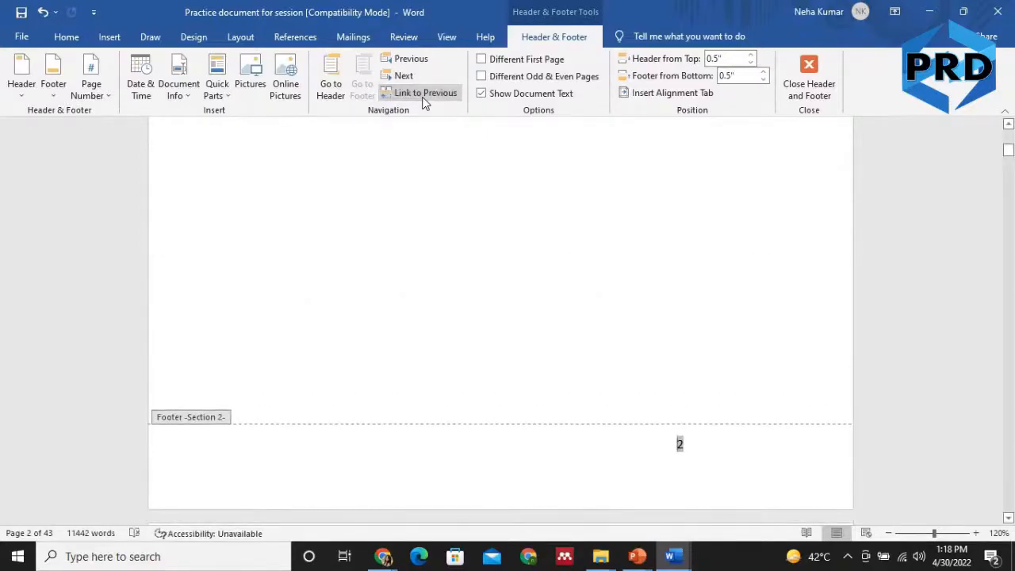
Format the Section 2 page numbers to start at 1 instead of continuing from the previous section
double_click(682, 446)
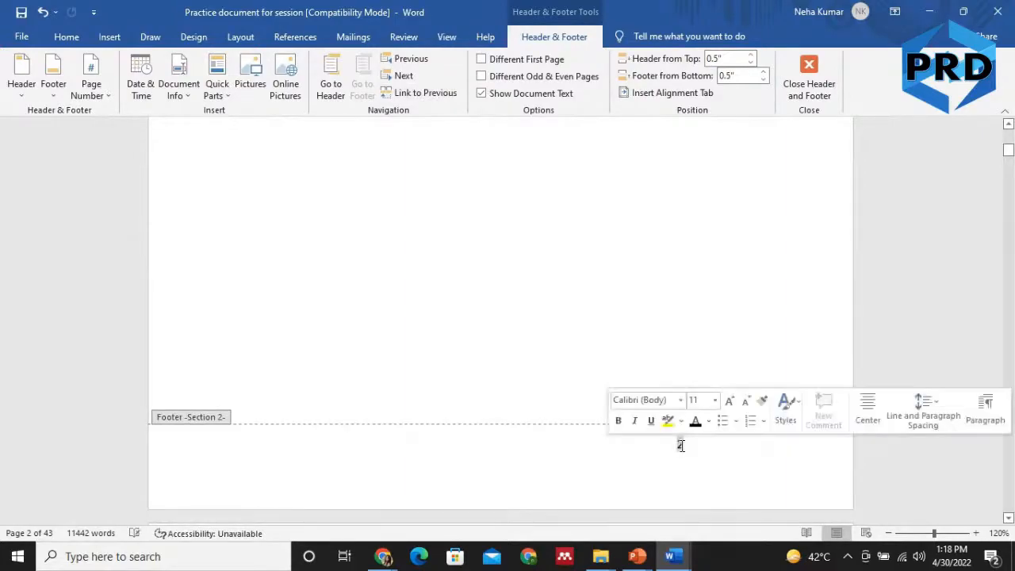
left_click(92, 87)
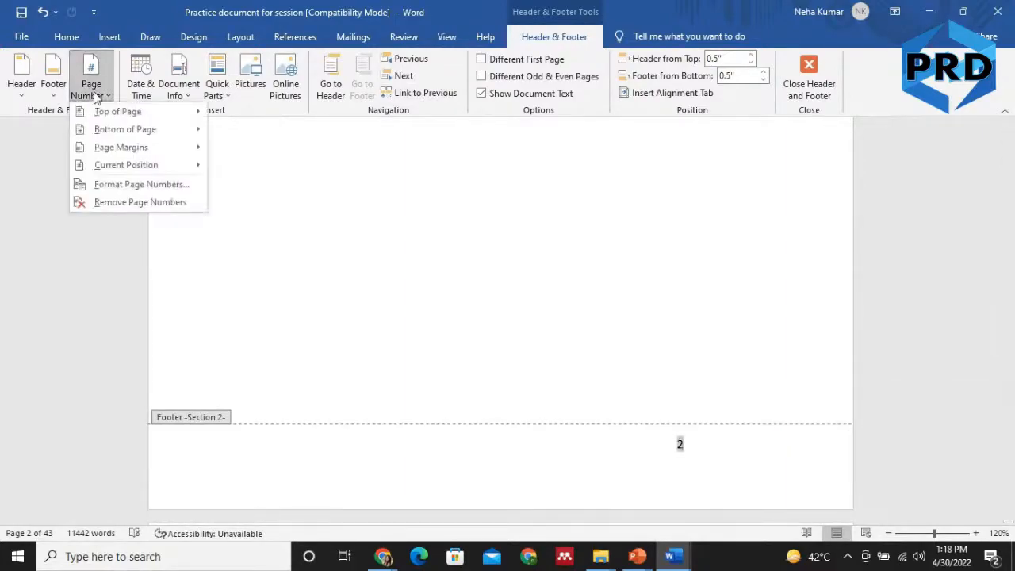
left_click(133, 184)
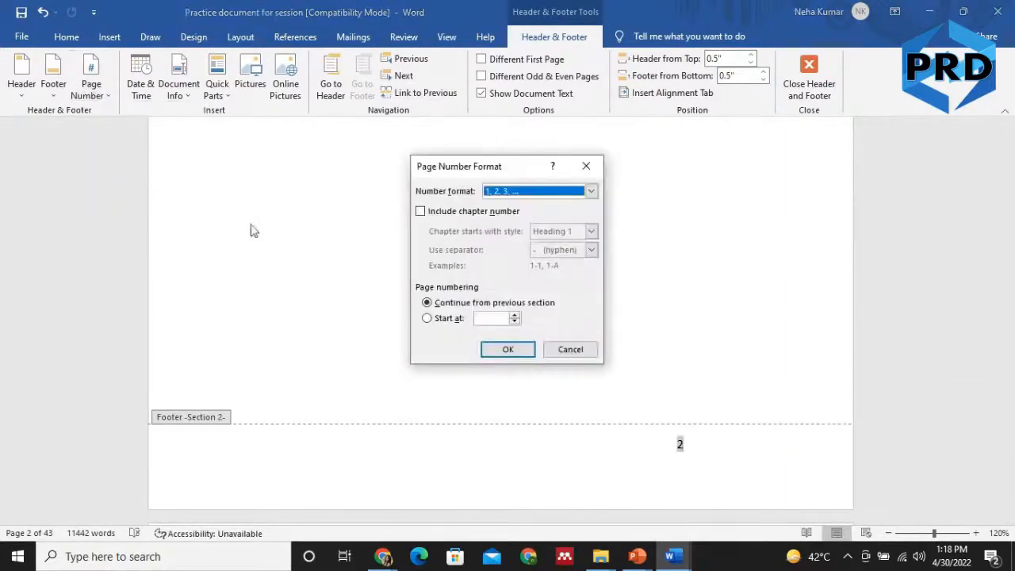
left_click(517, 316)
left_click(508, 349)
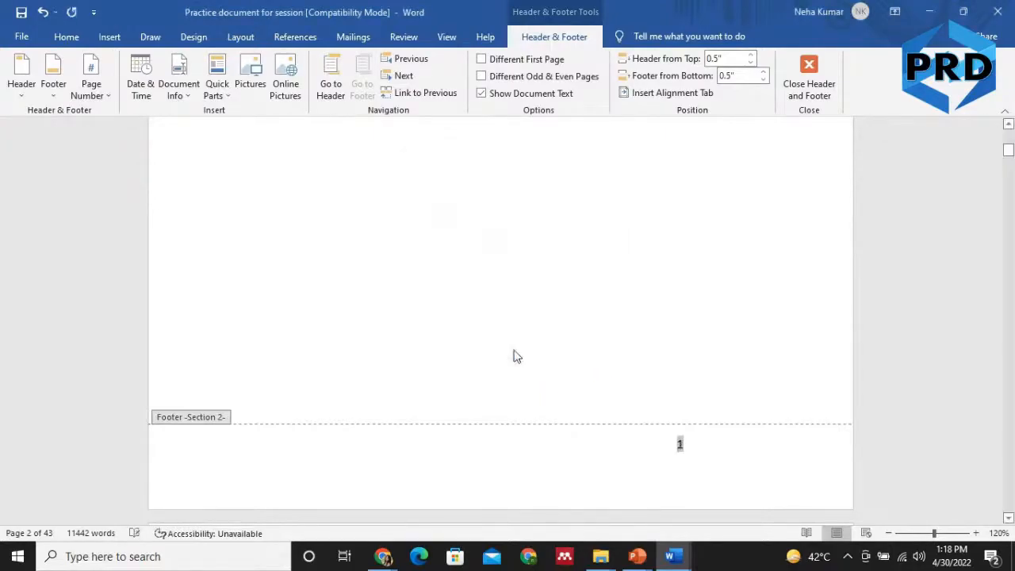
Check the footer page numbers from the contents page through the first body pages, and close header and footer editing
scroll(689, 459, "down", 5)
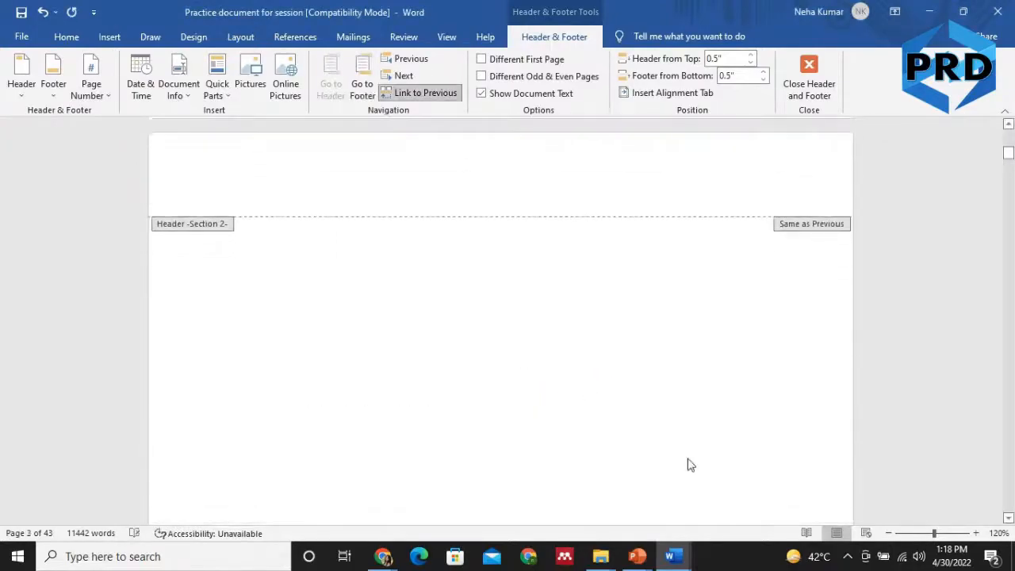
scroll(689, 458, "up", 14)
scroll(691, 466, "up", 12)
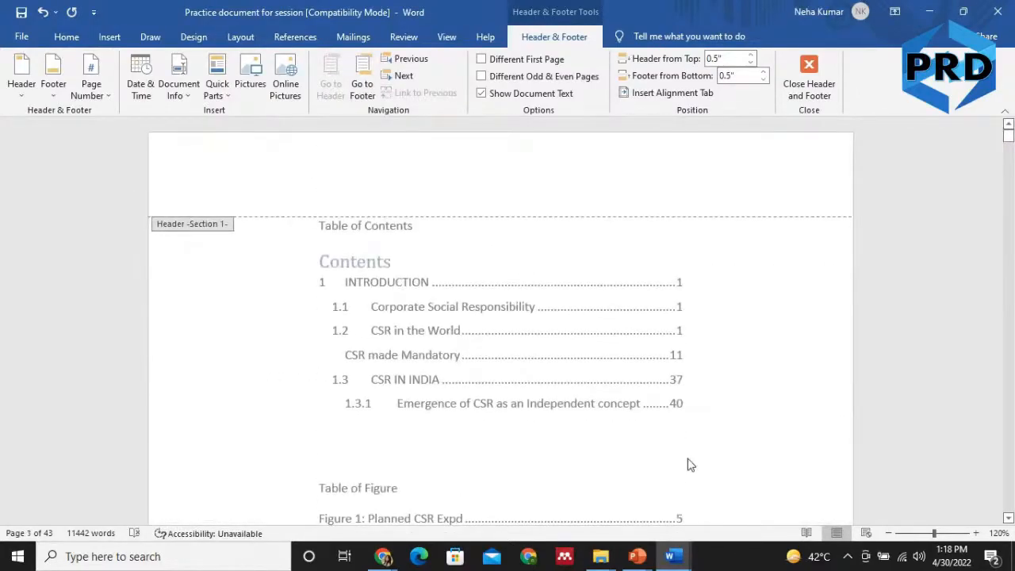
scroll(689, 466, "down", 5)
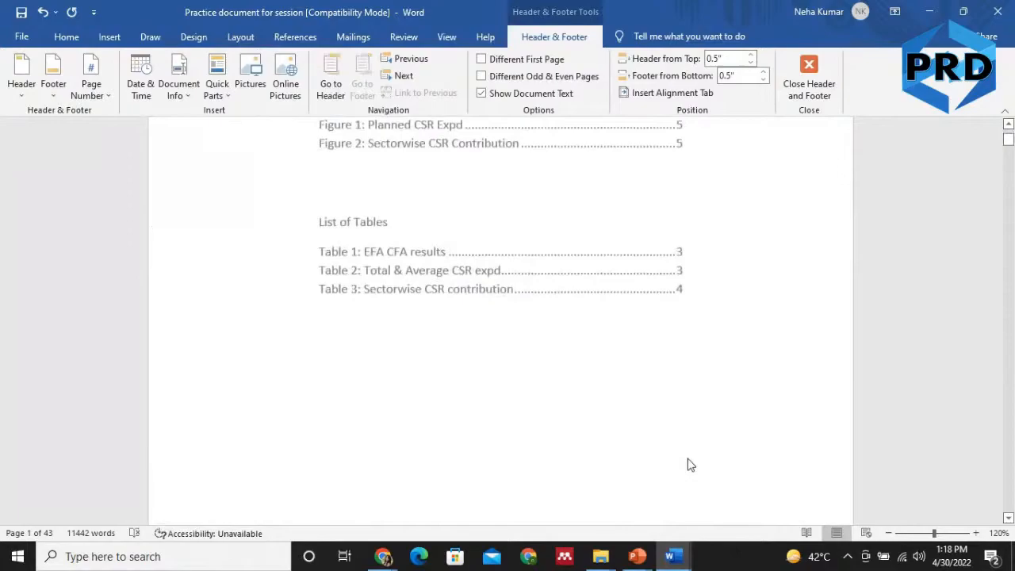
scroll(690, 466, "down", 4)
left_click(704, 318)
scroll(757, 411, "down", 8)
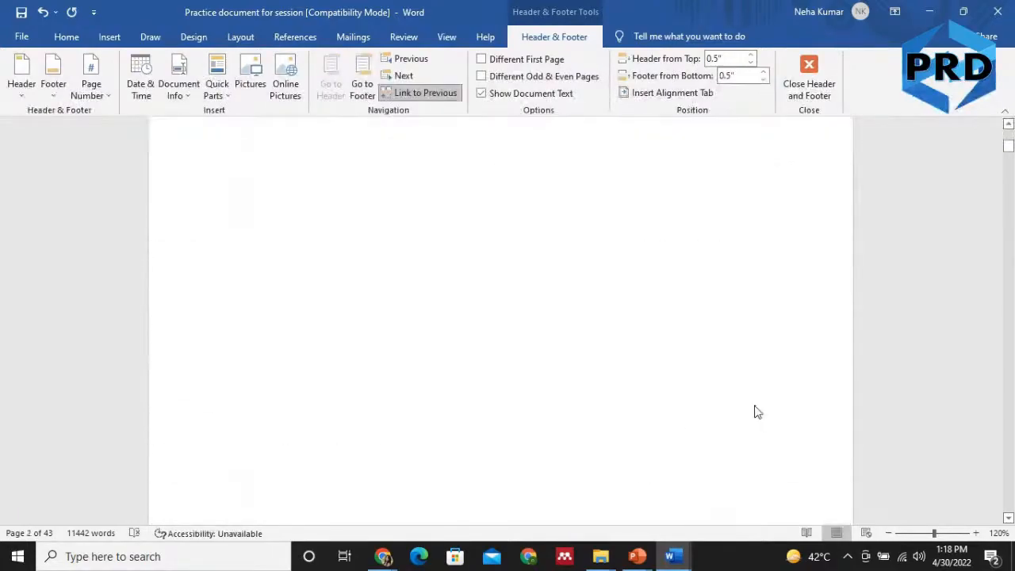
scroll(757, 411, "down", 12)
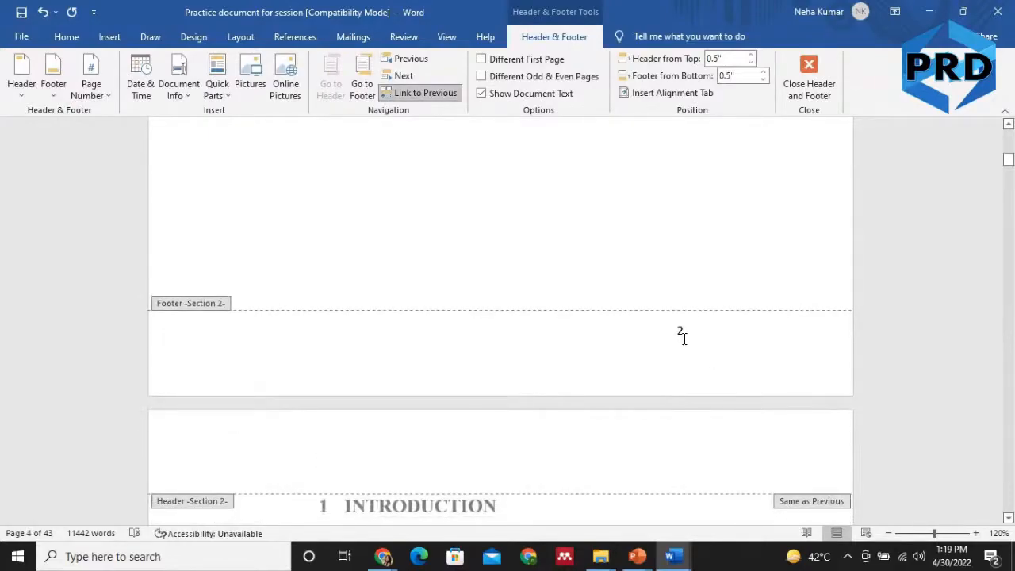
scroll(683, 341, "down", 20)
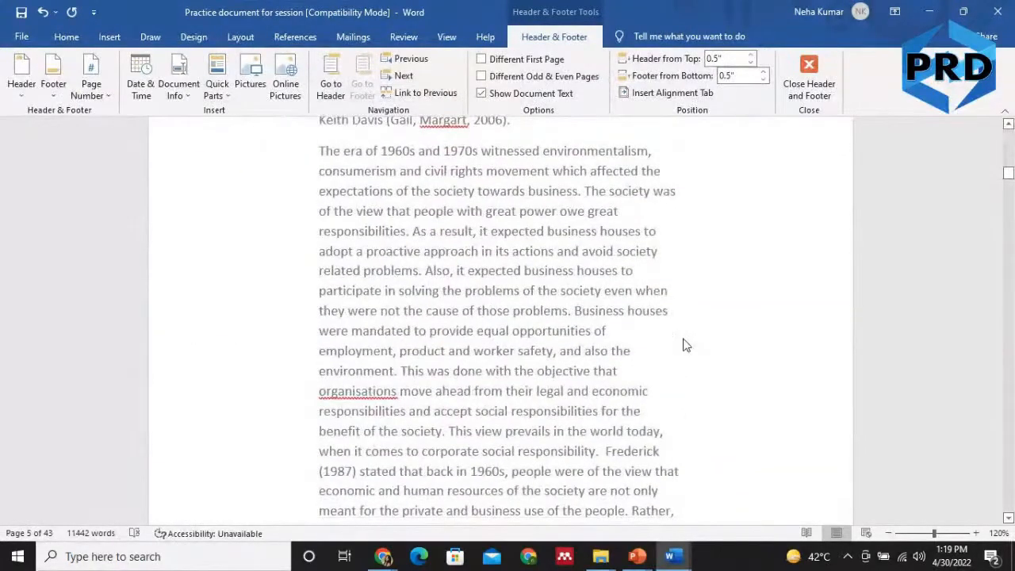
scroll(686, 346, "down", 5)
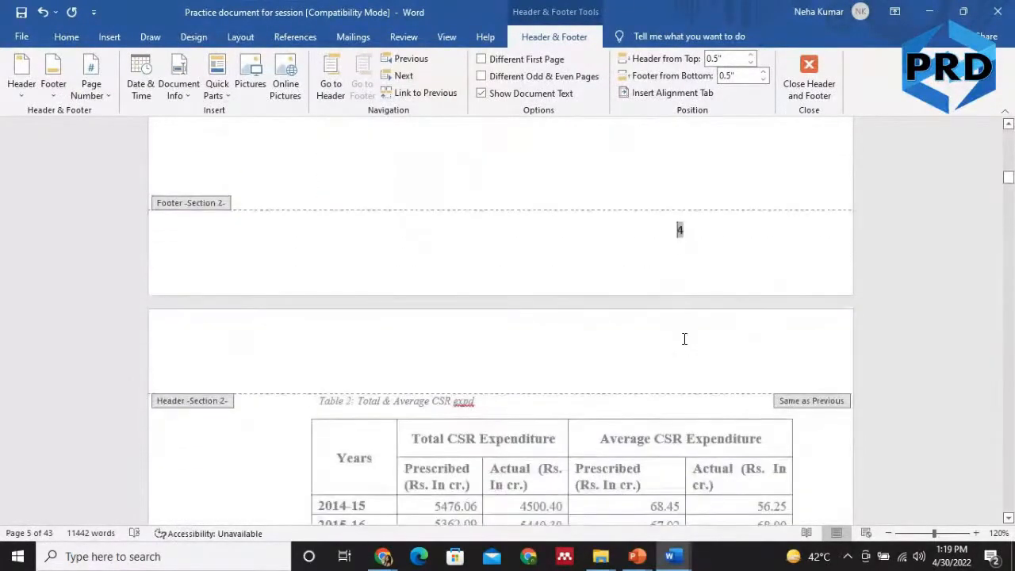
left_click(793, 85)
Update the table of contents using the page-numbers-only option
left_click(548, 338)
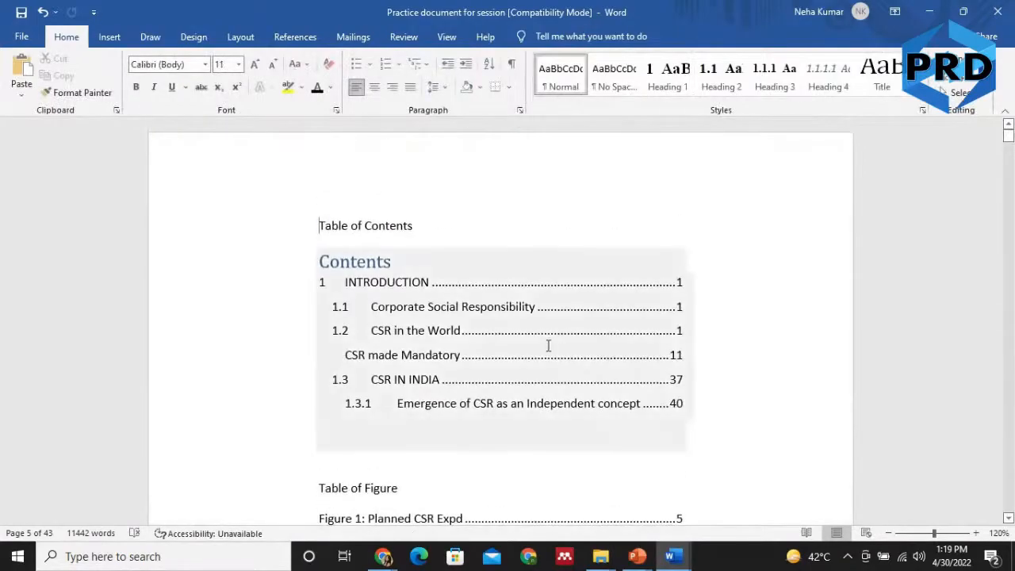
left_click(417, 237)
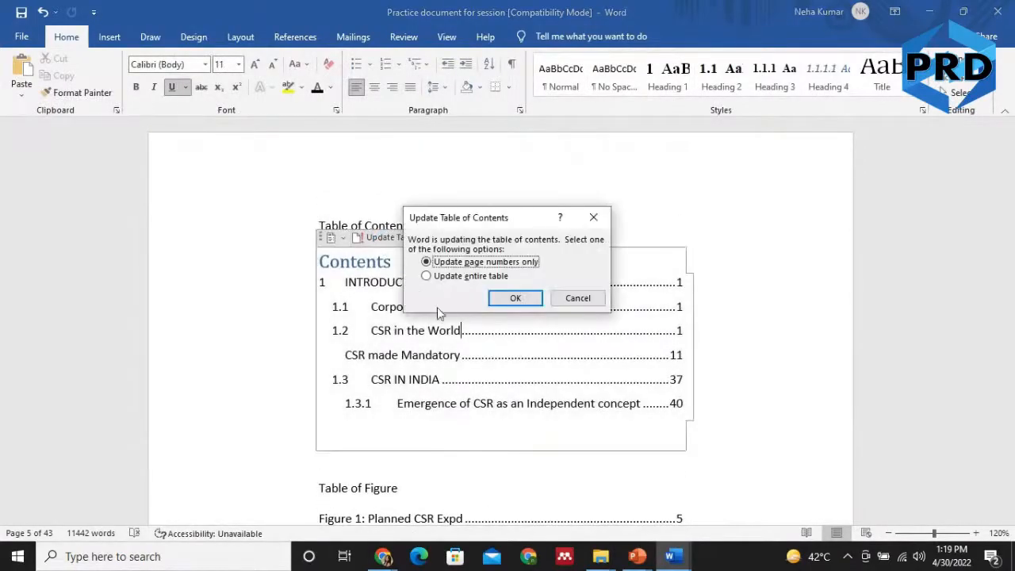
left_click(515, 297)
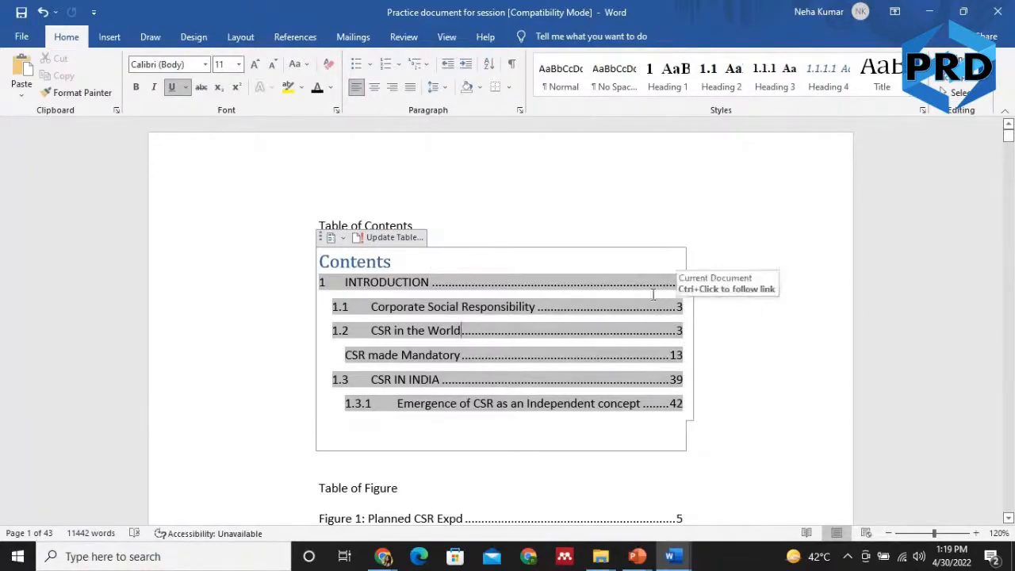
Enter "Table of Contents" in the Section 1 header and close header editing
scroll(1014, 295, "down", 10)
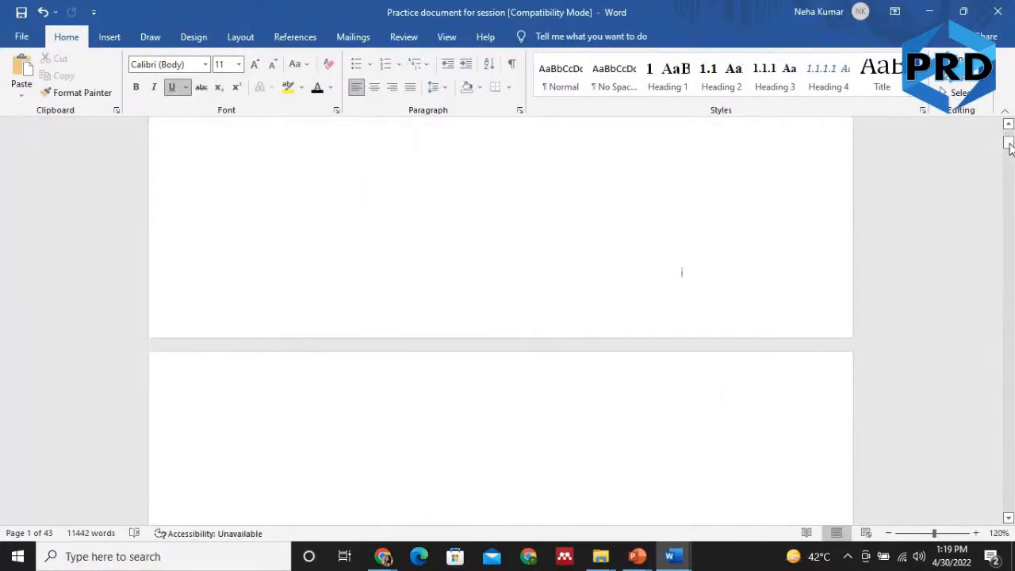
left_click_drag(1011, 148, 1009, 133)
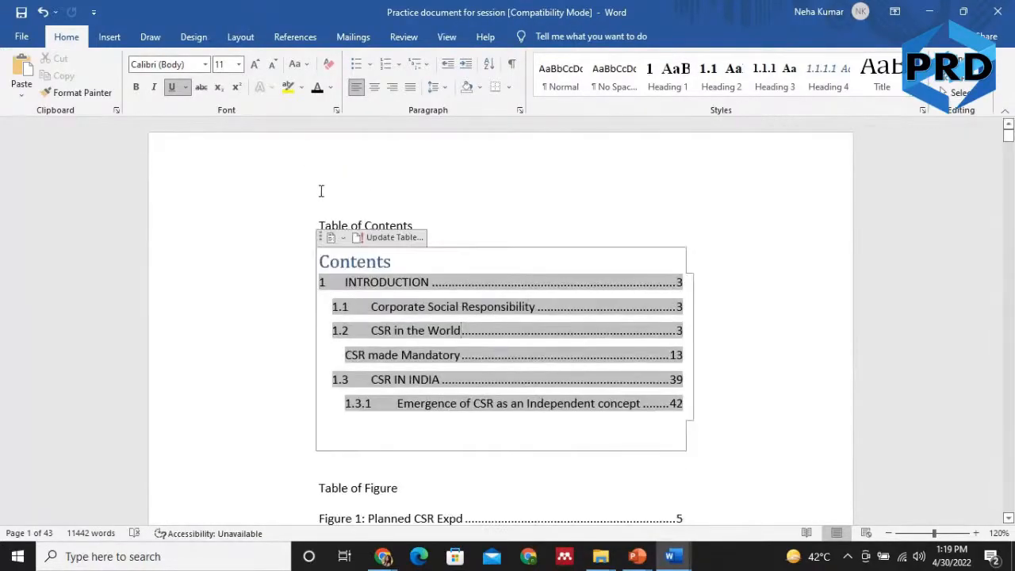
left_click(555, 154)
double_click(408, 165)
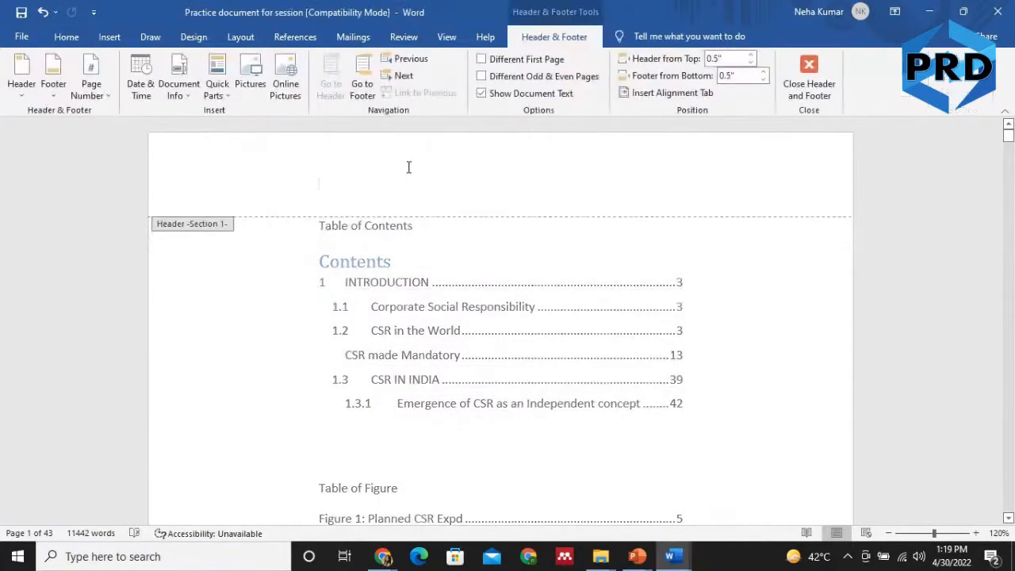
type("Table  of ")
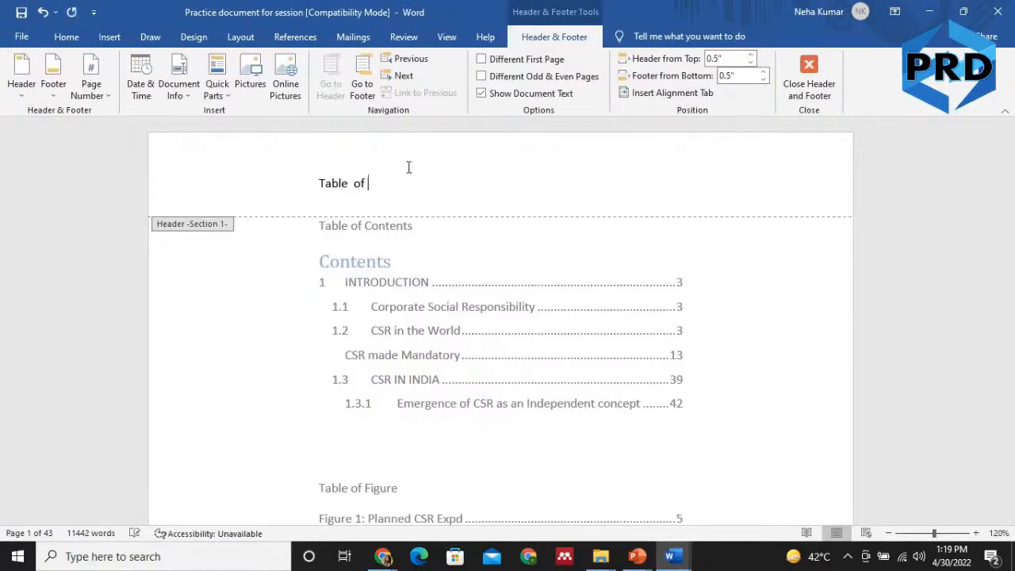
type("Contents")
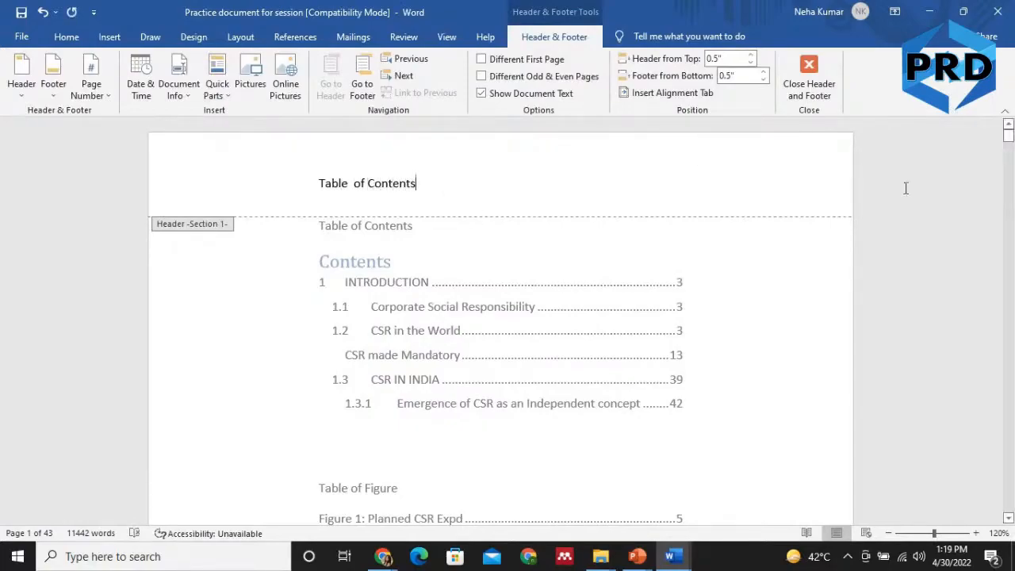
left_click(809, 78)
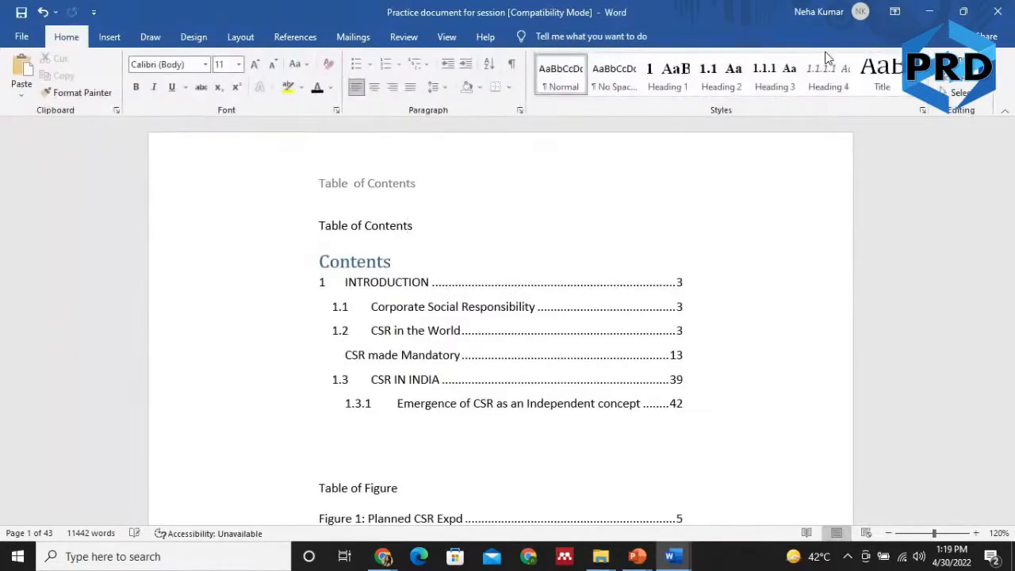
Open the Section 2 header above "1 INTRODUCTION" for editing and unlink it from the previous section
key("Page_Down")
key("Page_Down")
key("Page_Down")
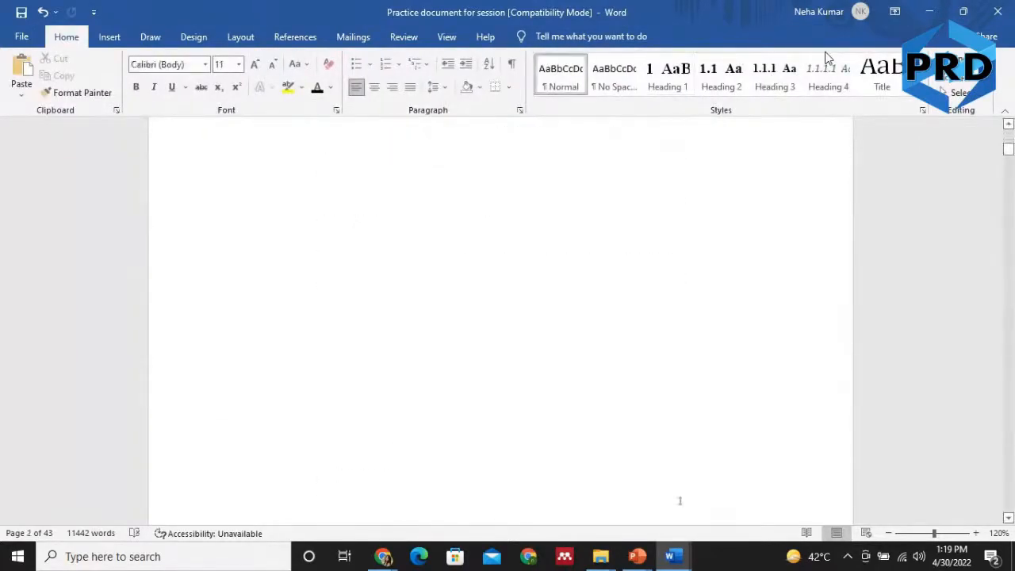
key("Page_Down")
key("Page_Down")
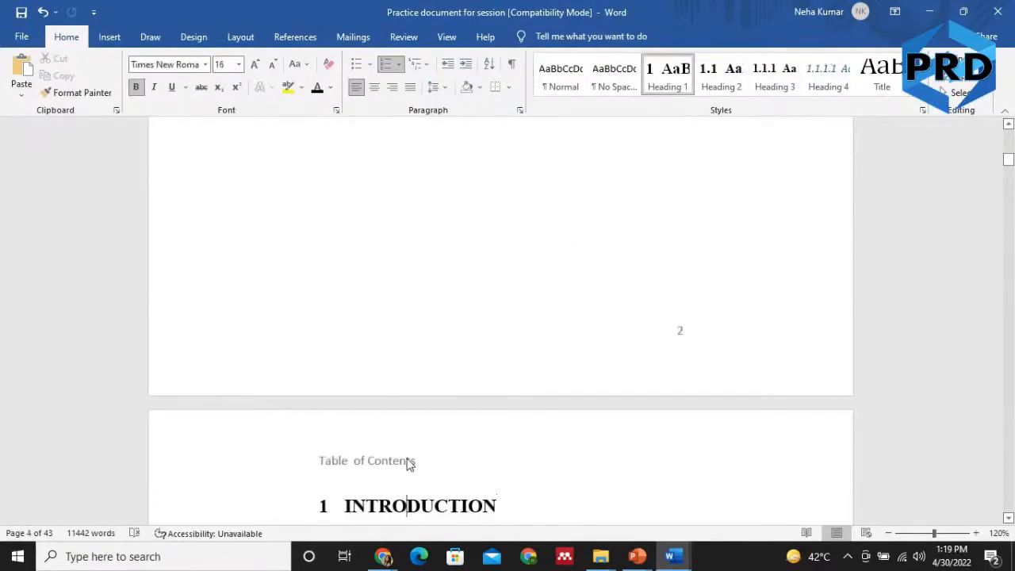
double_click(410, 462)
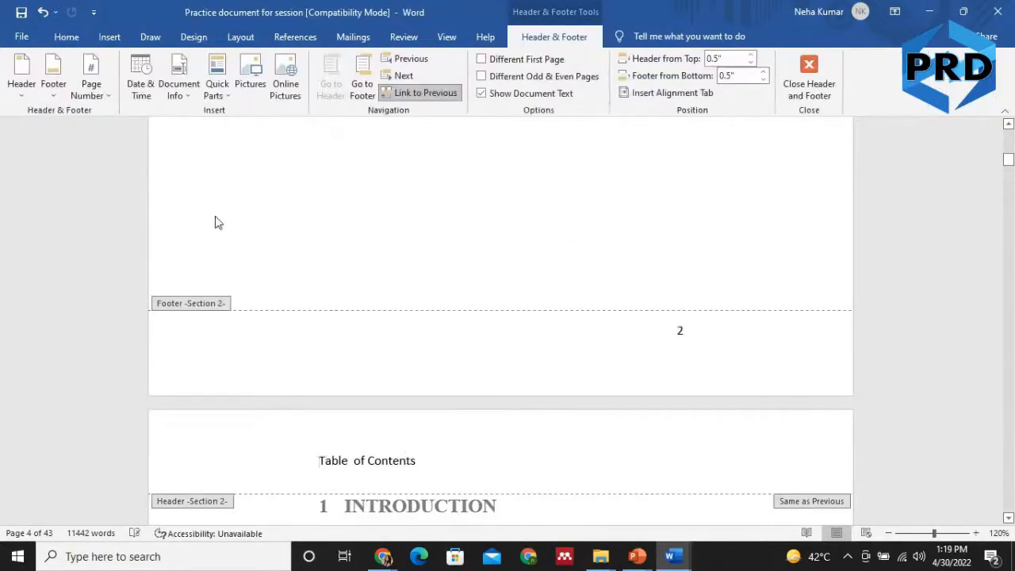
left_click(449, 101)
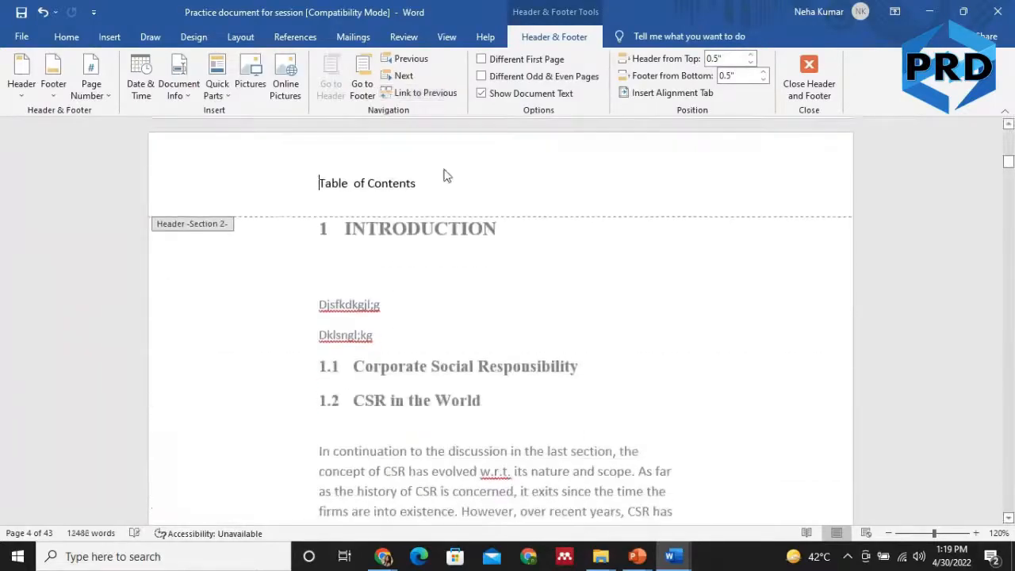
Replace the Section 2 header text with "Introduction" and close header editing
key("shift+Right")
key("shift+Right")
key("shift+Right")
key("shift+Right")
key("shift+Right")
key("shift+Right")
key("shift+Right")
key("shift+Right")
key("shift+Right")
key("shift+Right")
key("shift+Right")
key("shift+Right")
key("shift+Right")
key("shift+Right")
key("shift+Right")
key("shift+Right")
key("shift+Right")
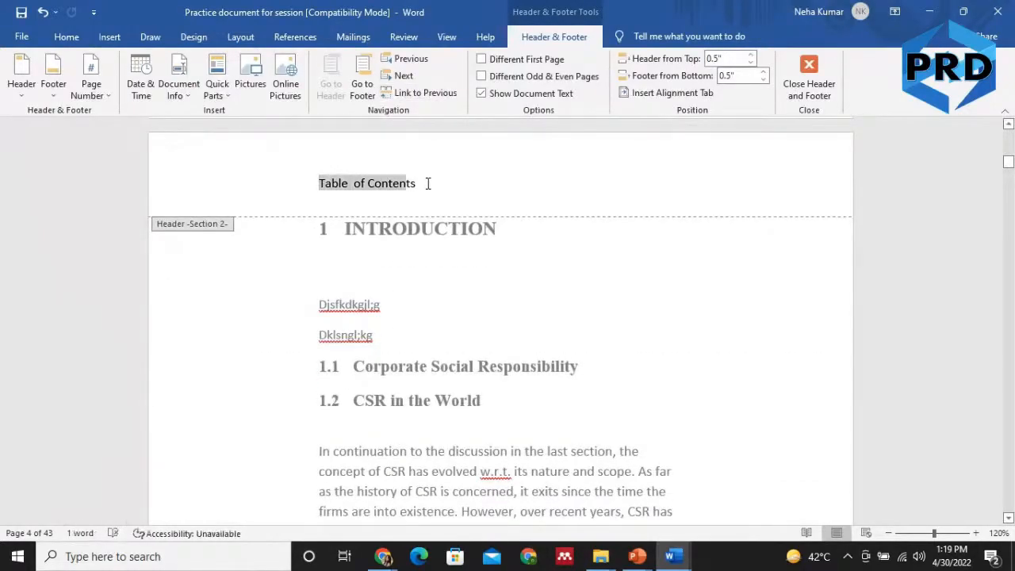
key("BackSpace")
type("Intro")
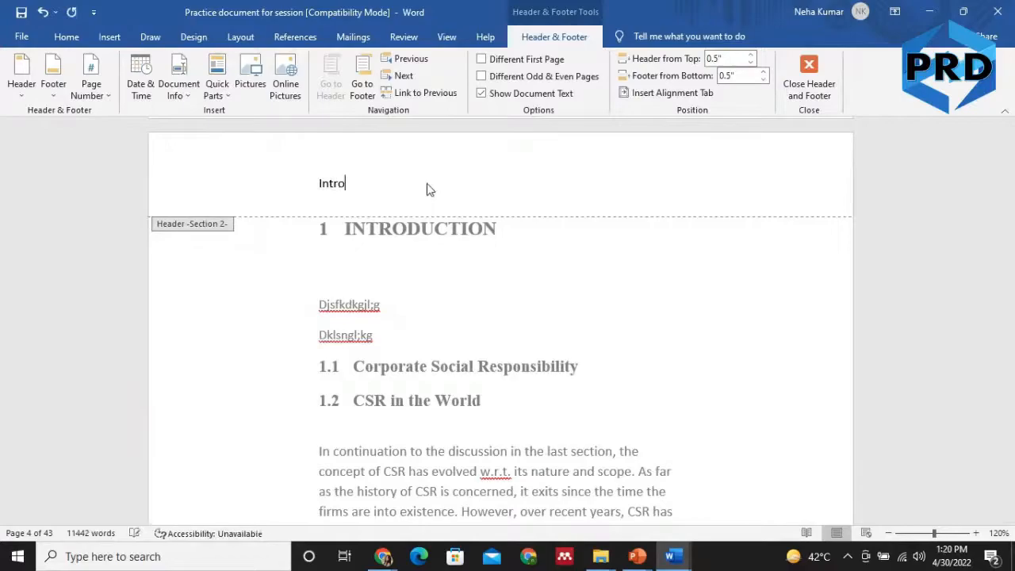
type("duction")
key("Return")
left_click(804, 70)
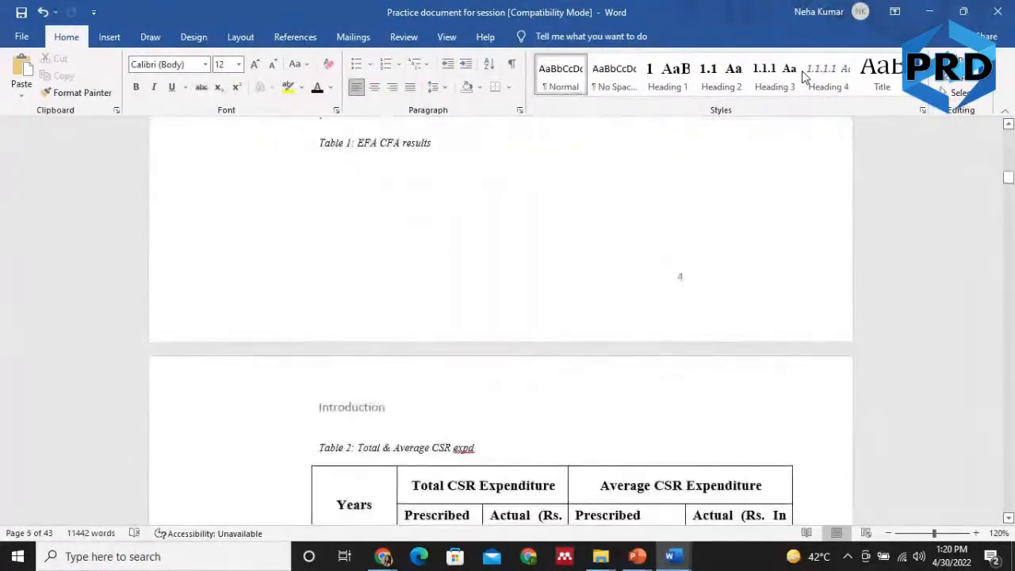
Check the running headers on the body pages and the contents page, and turn on Track Changes
key("Page_Down")
key("Page_Down")
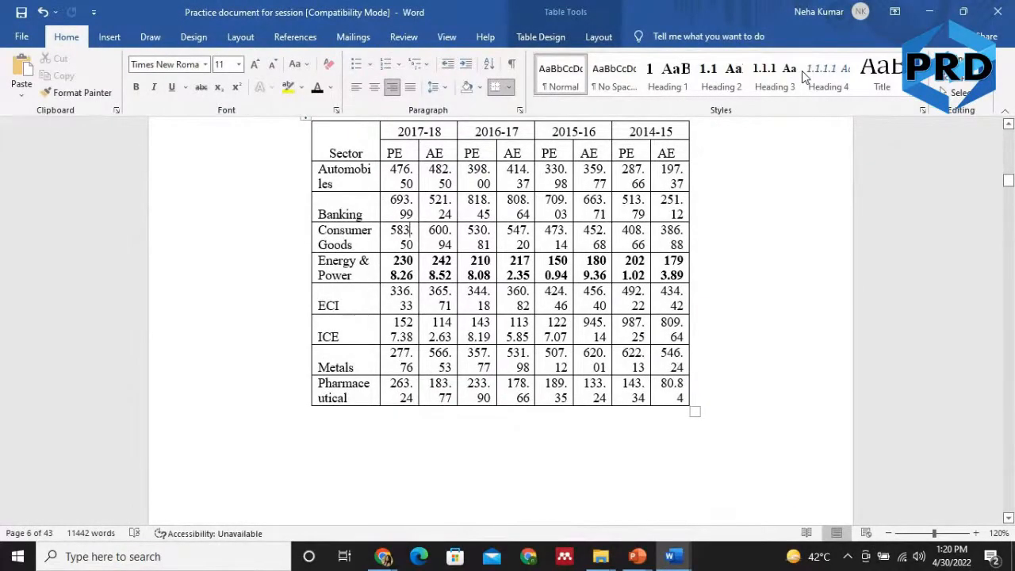
key("Page_Up")
key("Page_Up")
left_click_drag(1007, 173, 1009, 127)
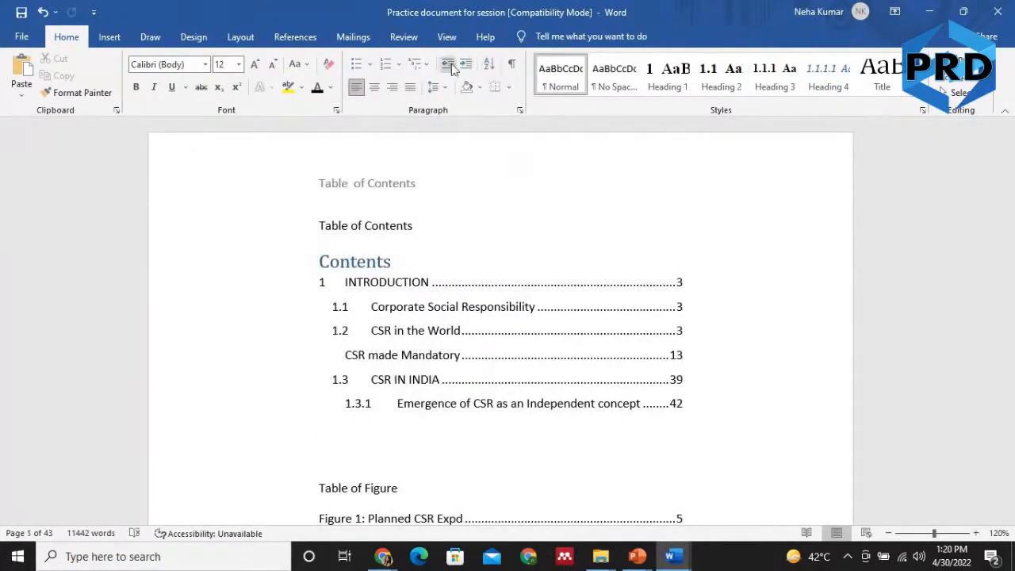
left_click(402, 45)
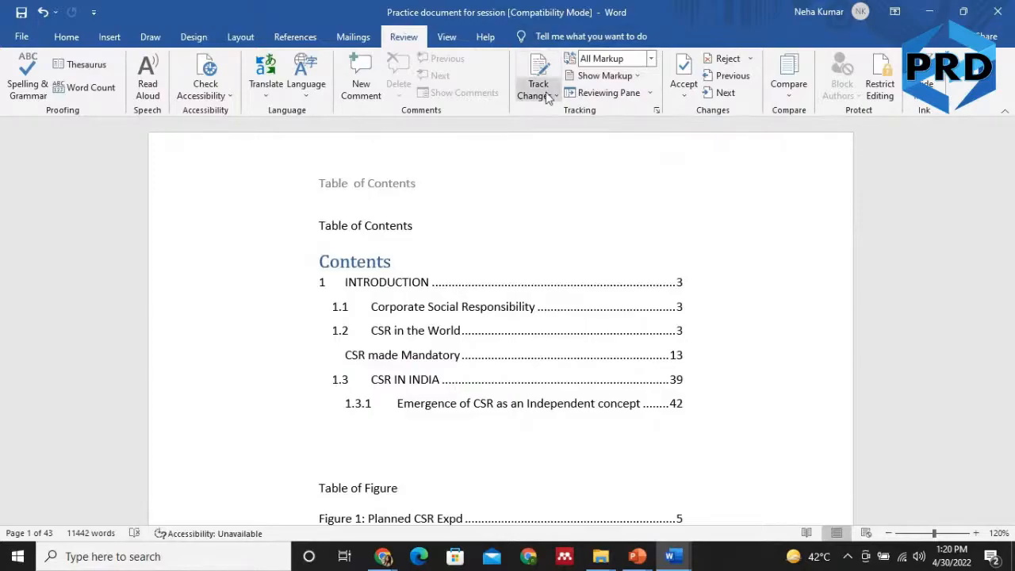
left_click(544, 73)
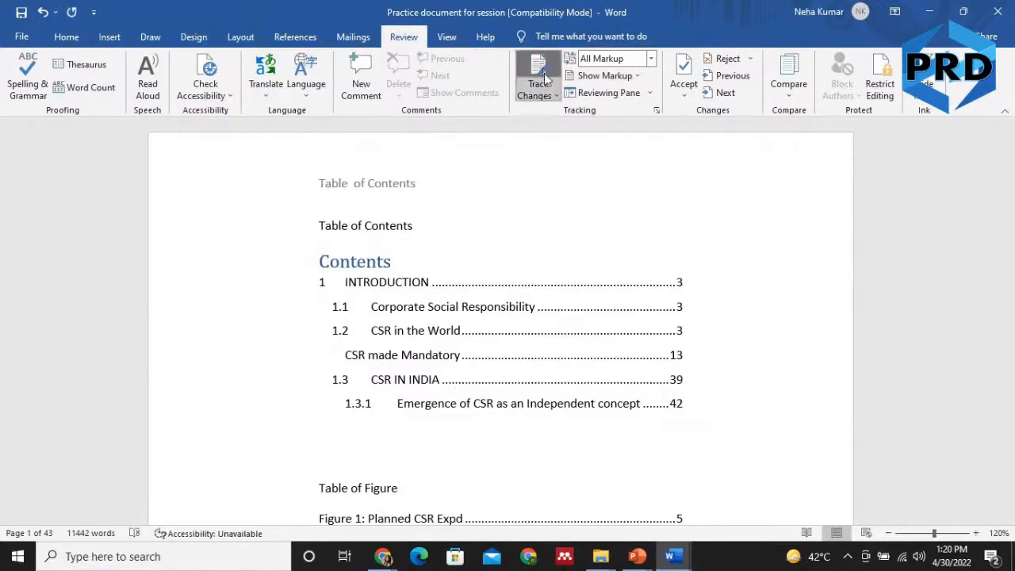
Add the tracked lines "Dkhdlkgj'dg", "Dsklnggjd;glkgpds" and "dsngjkg" after the first paragraph of section 1.2, CSR in the World
scroll(1013, 299, "down", 5)
scroll(1013, 299, "down", 5)
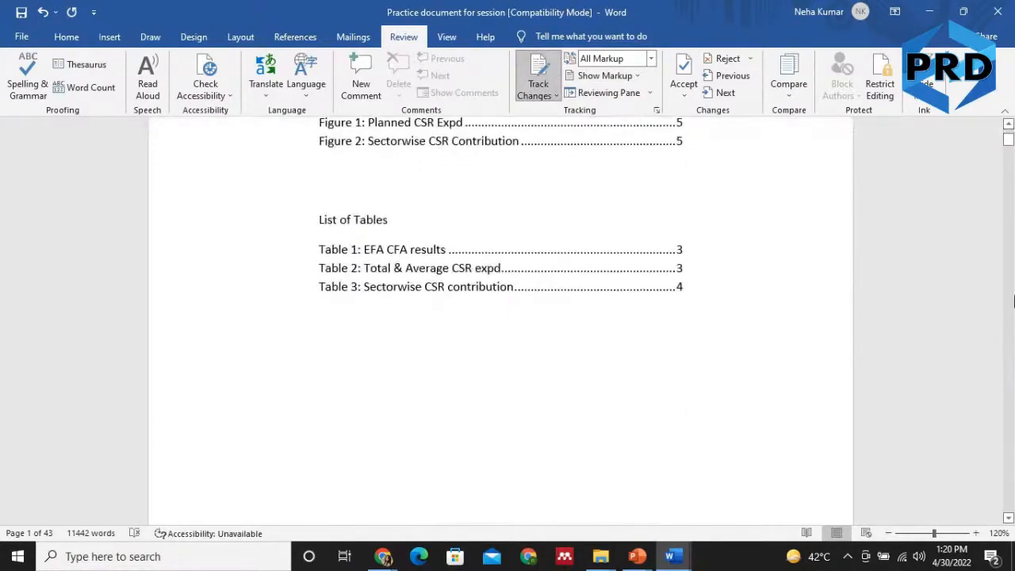
scroll(1013, 300, "up", 2)
scroll(1013, 300, "down", 5)
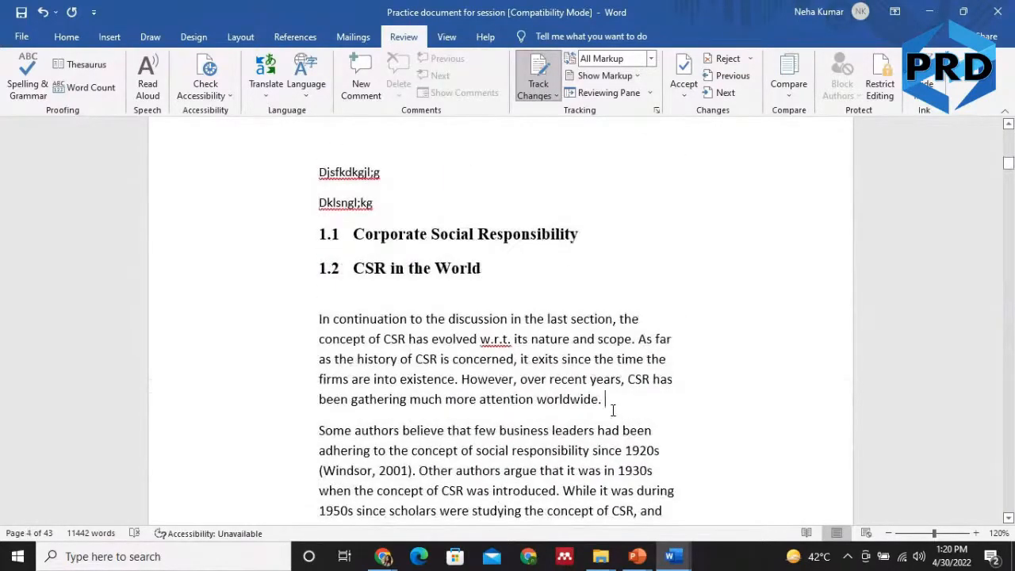
key("Return")
type("dkhdlkgj'dg")
key("Return")
type("dsklng")
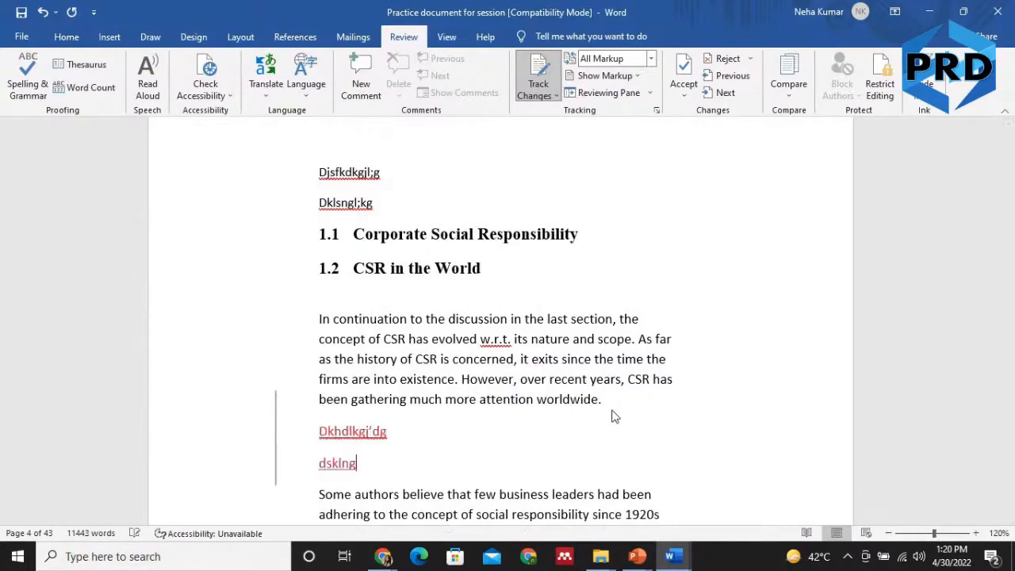
type("gjd;glkgpds")
key("Return")
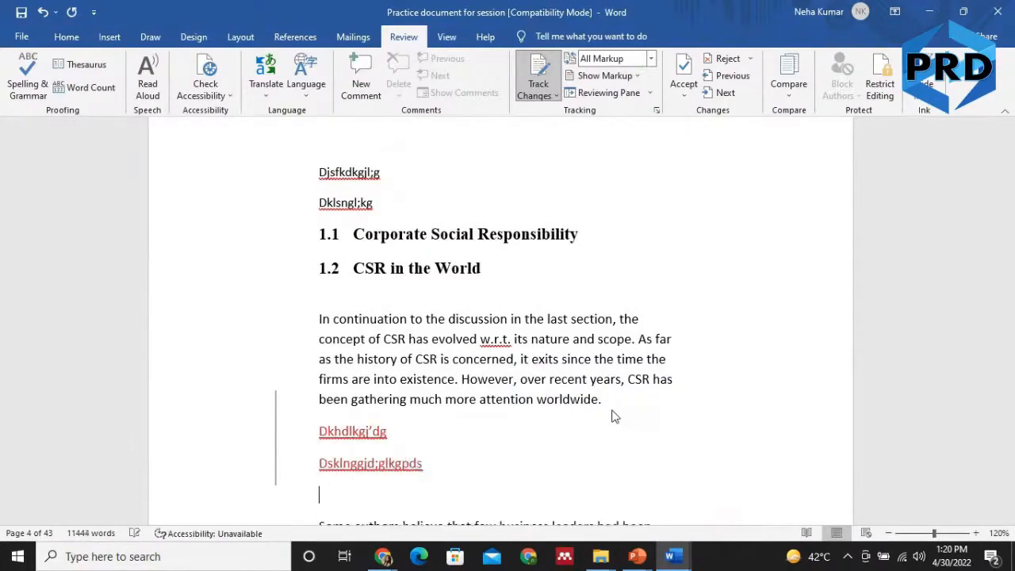
type("dsngjkg")
Delete the word "believe" from the paragraph beginning "Some authors" as a tracked change
scroll(612, 416, "down", 1)
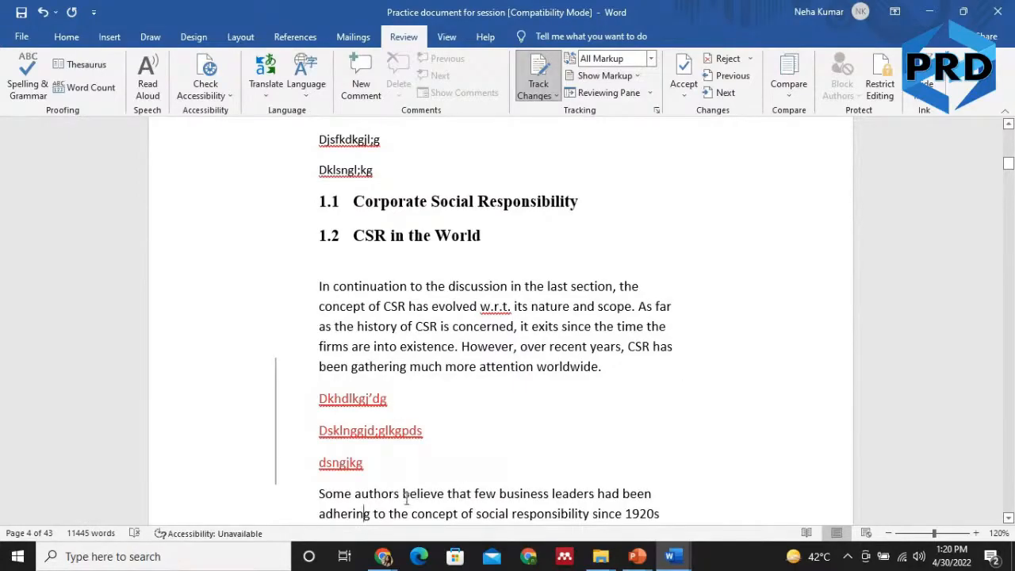
key("shift+Right")
key("shift+Right")
key("shift+Right")
key("shift+Right")
key("shift+Right")
key("shift+Right")
key("shift+Right")
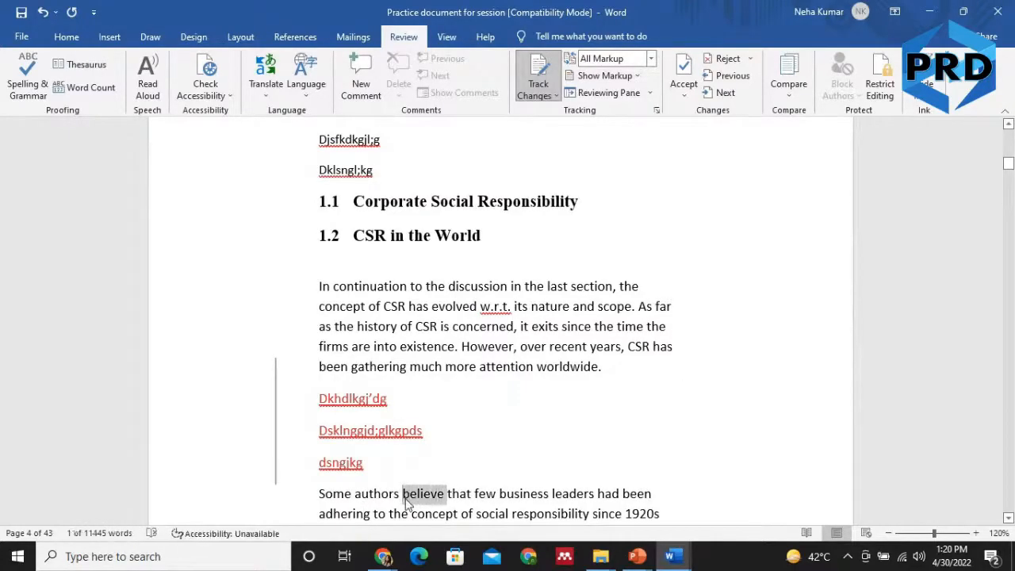
key("Delete")
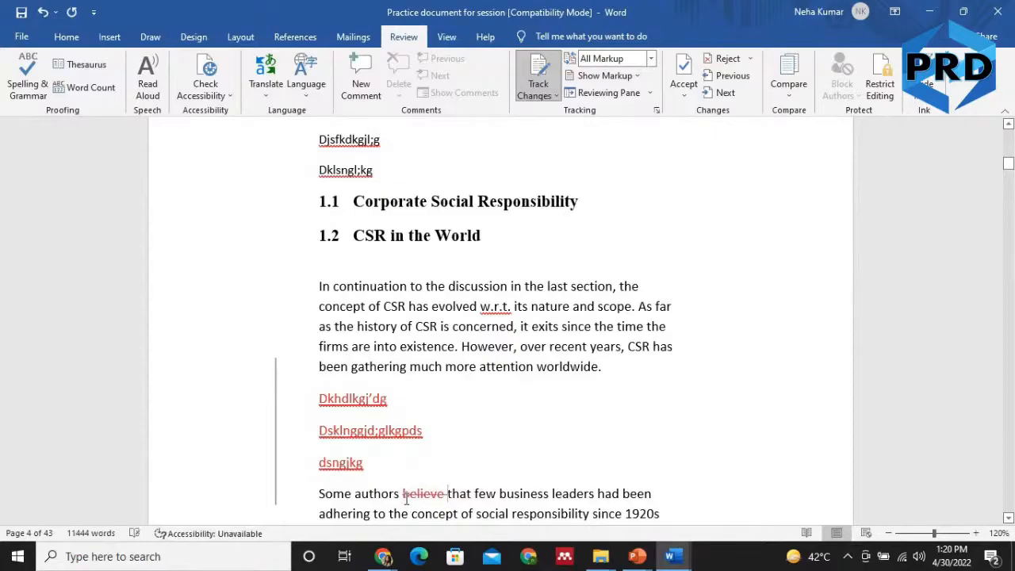
Insert "dljgjpg" and a paragraph break before "adhering to the concept of social responsibility"
left_click(662, 492)
type("dljgjpg")
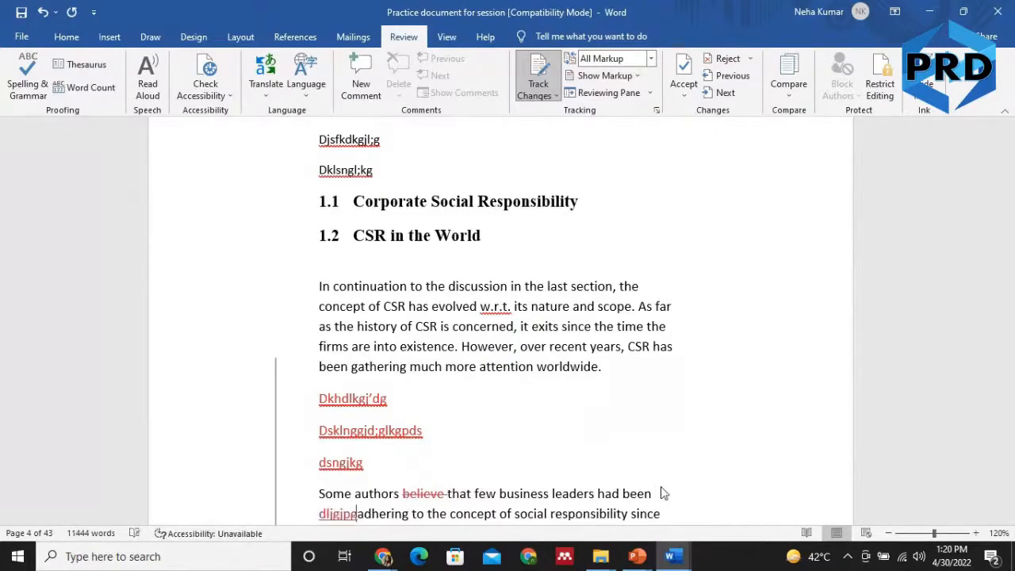
key("Return")
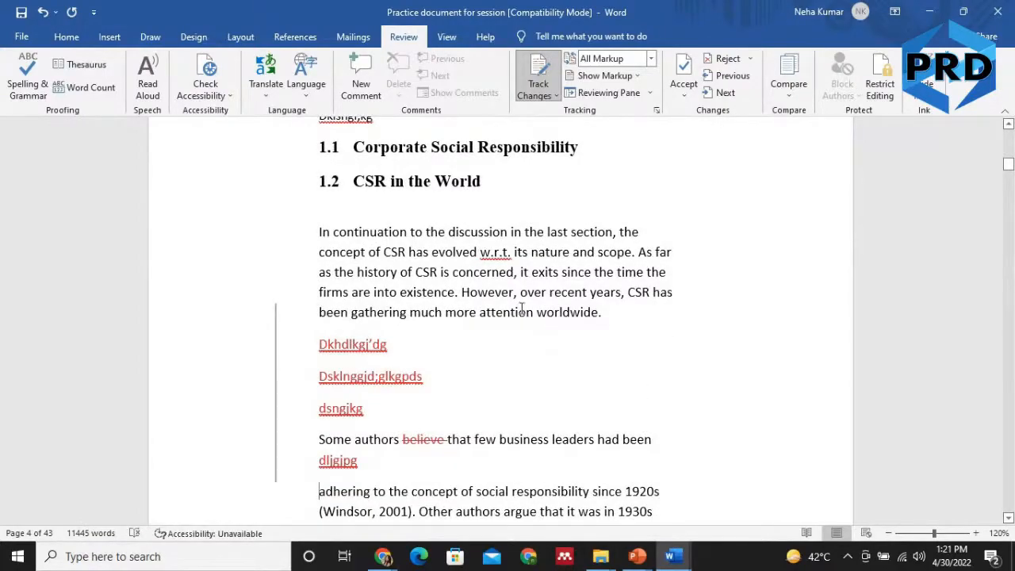
Add the comment "You need to cite the author" to the words "attention worldwide" in section 1.2
left_click_drag(523, 310, 582, 310)
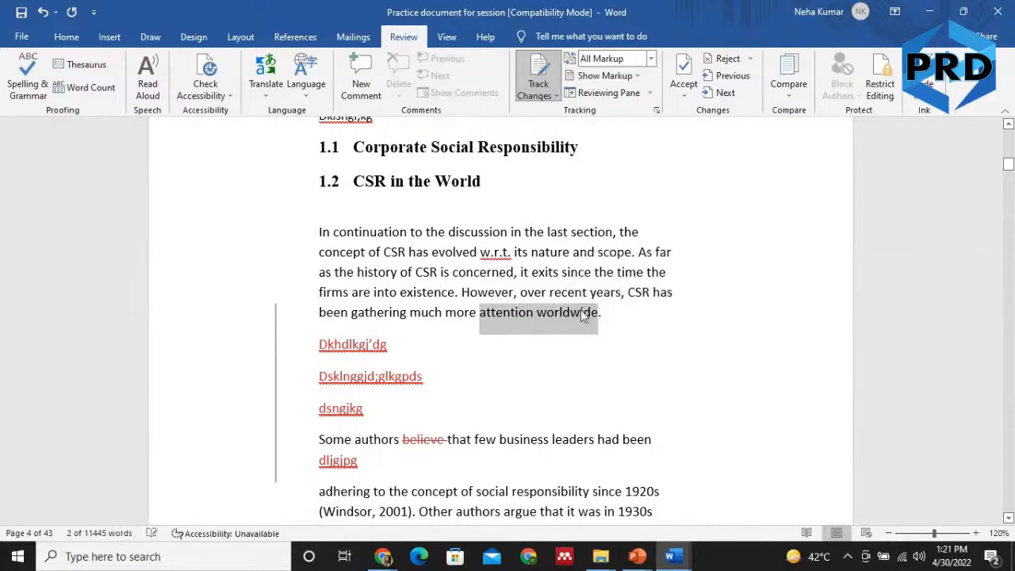
right_click(582, 311)
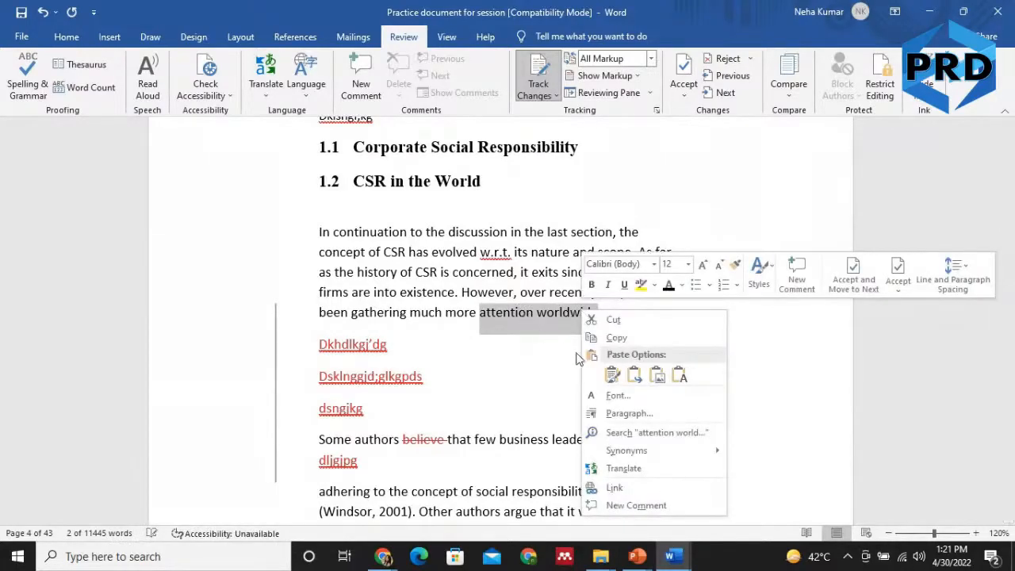
left_click(634, 505)
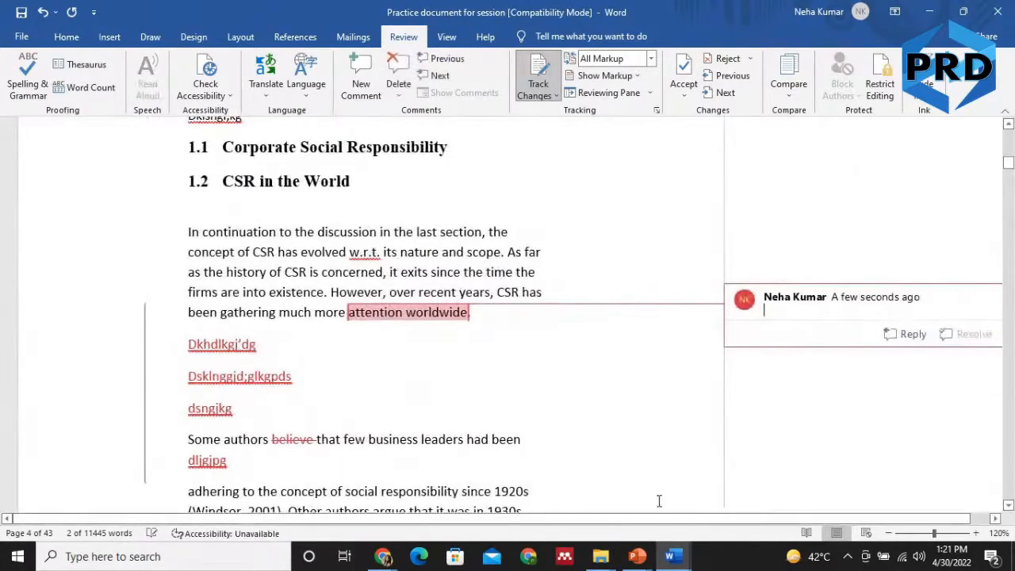
type("You n")
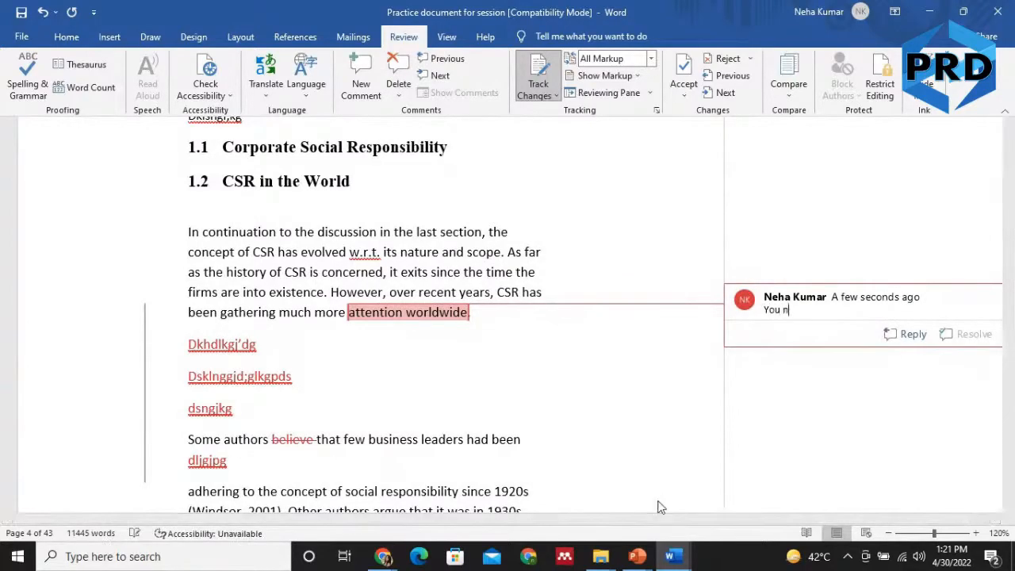
type("eed to cite the author")
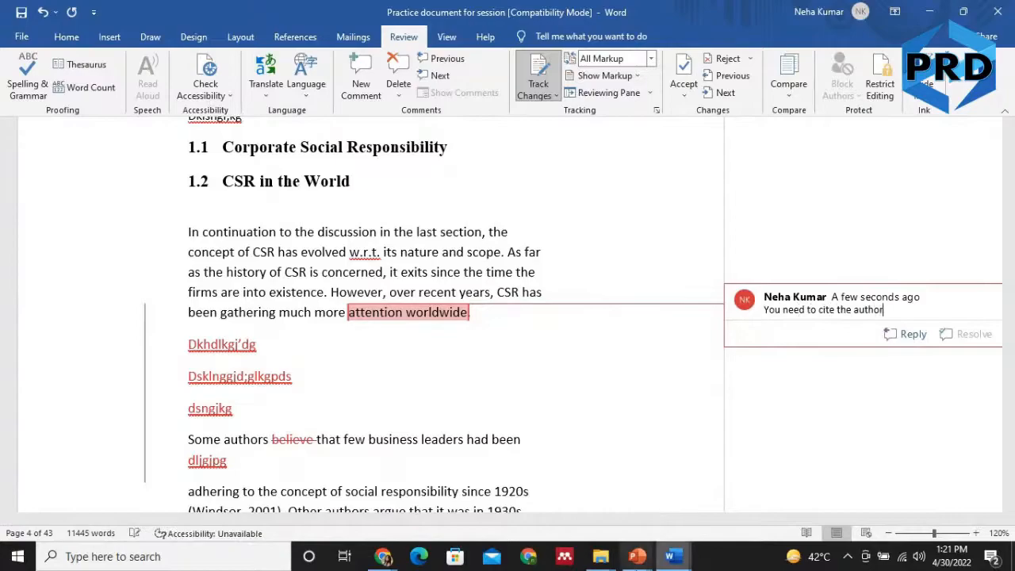
left_click(523, 344)
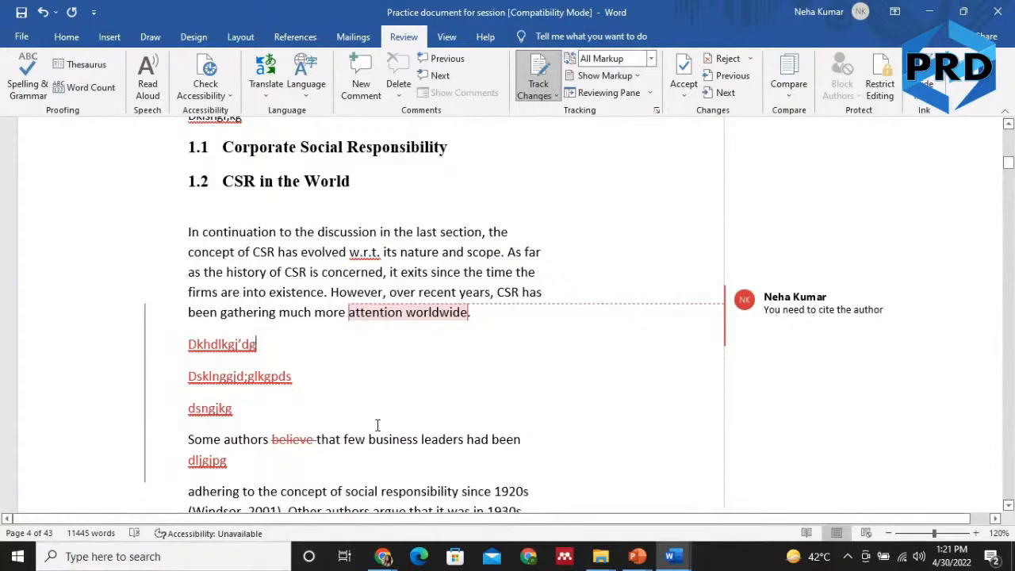
Show the list of revisions beside the document and reply "done" to the comment on "attention worldwide"
left_click(632, 95)
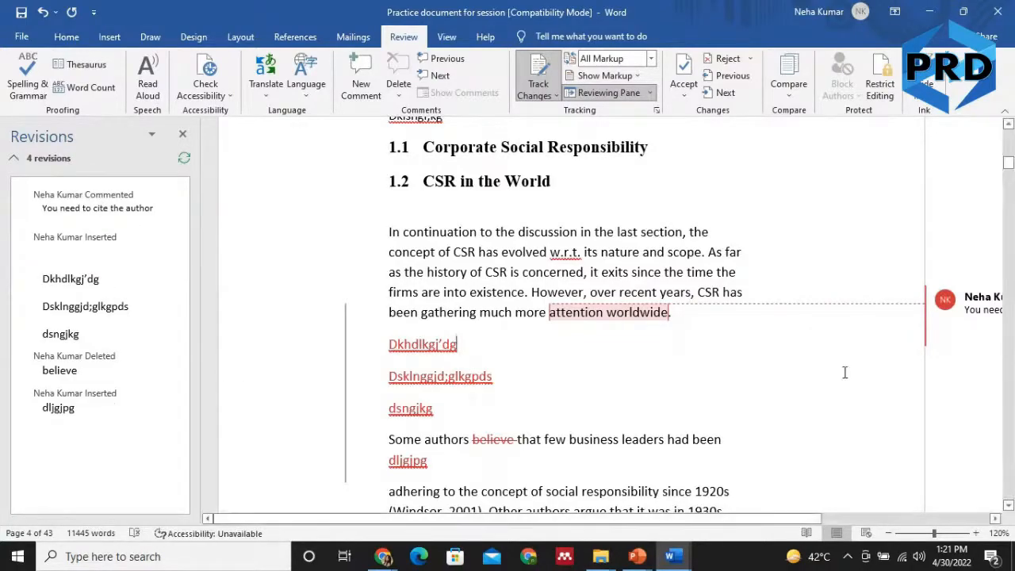
left_click_drag(812, 519, 954, 520)
left_click(849, 310)
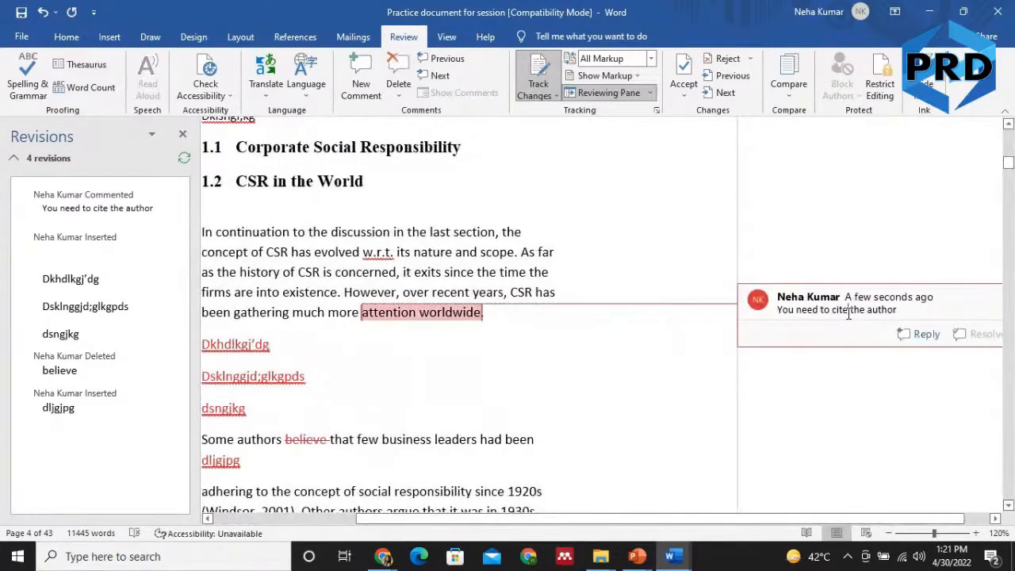
left_click(913, 339)
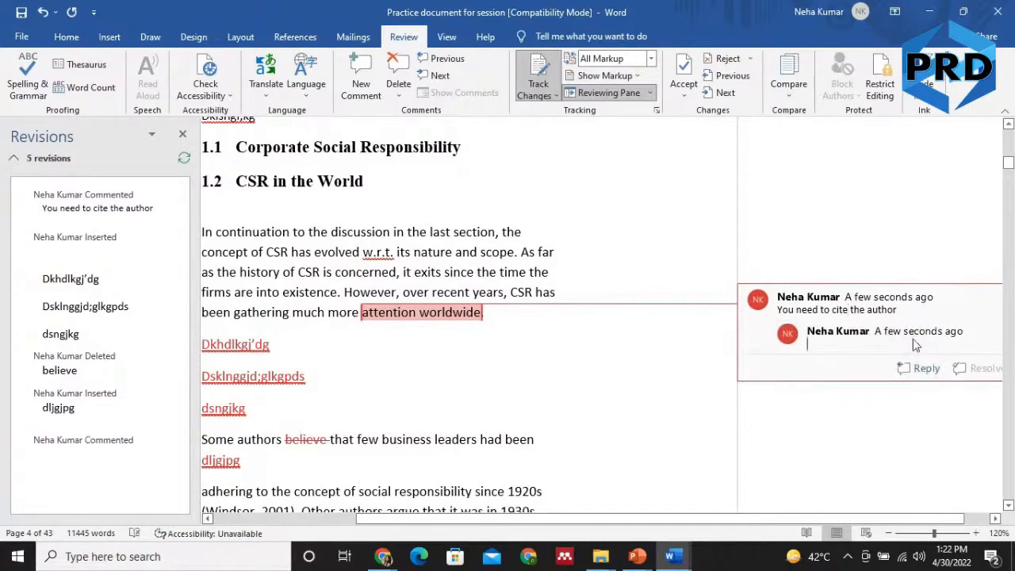
type("done")
left_click(728, 410)
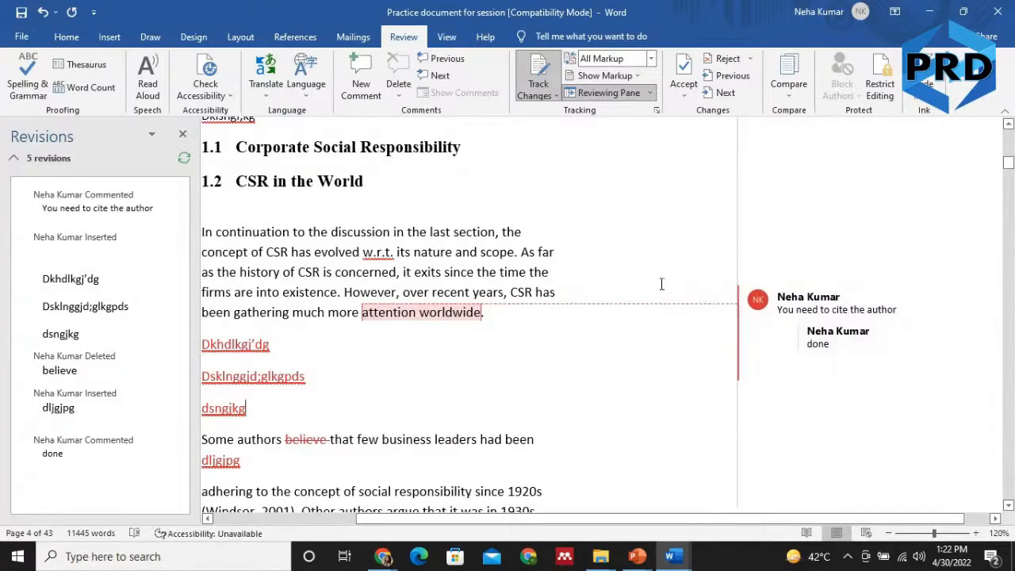
Delete the "done" reply from the comment on "attention worldwide"
right_click(456, 314)
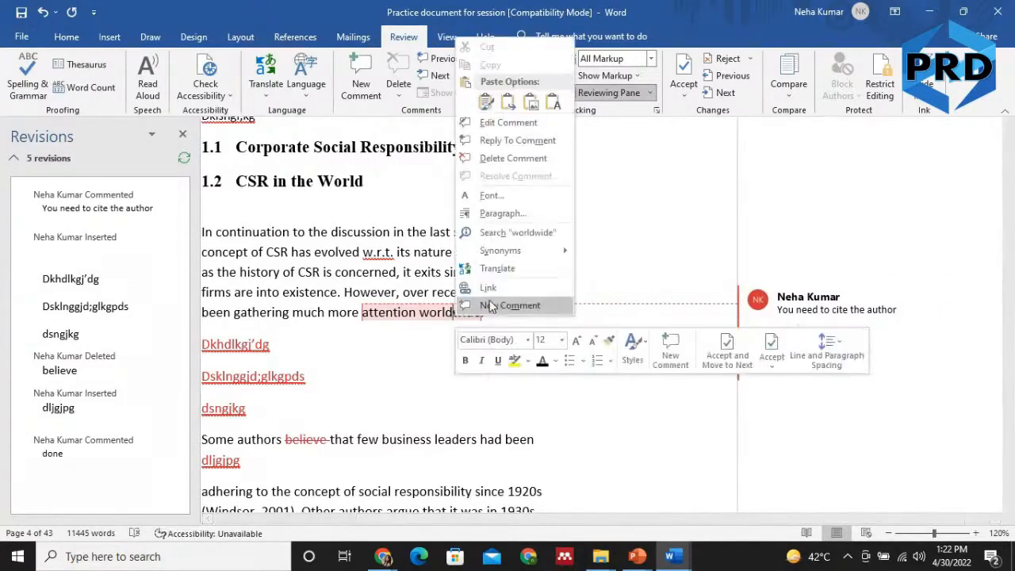
left_click(710, 197)
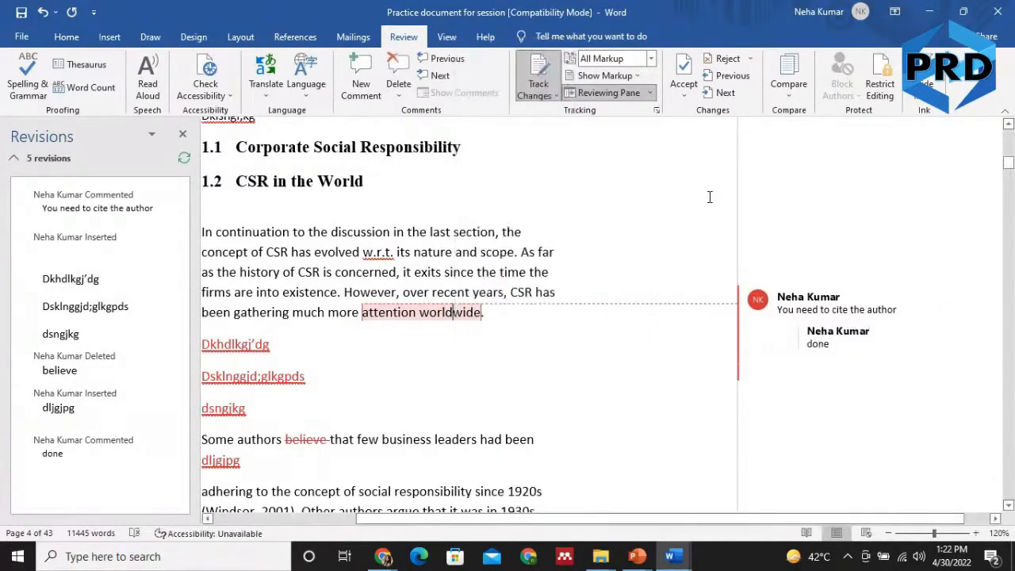
left_click(832, 335)
left_click(398, 67)
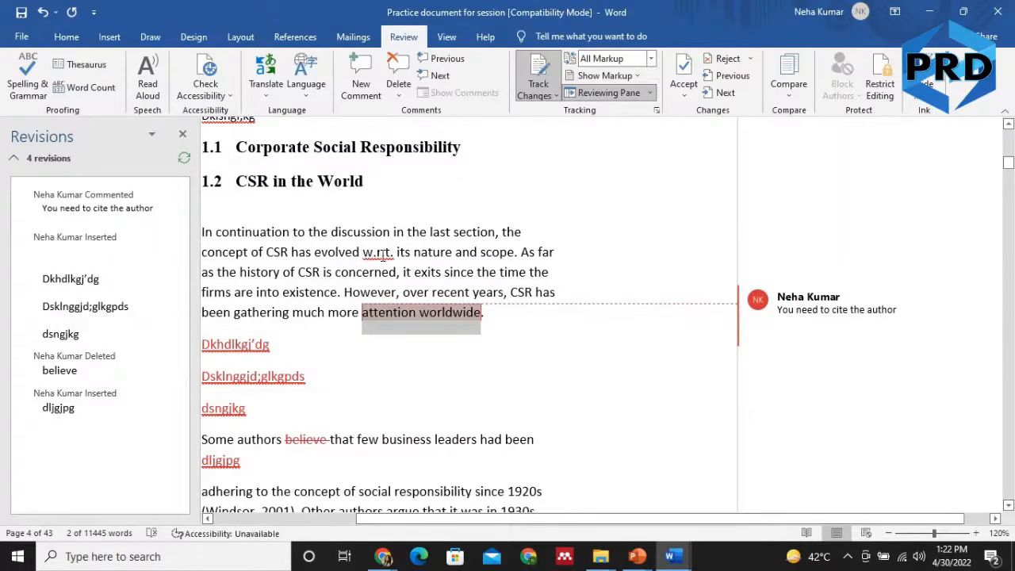
Hide the list of revisions so only the document with its markup is shown
right_click(380, 254)
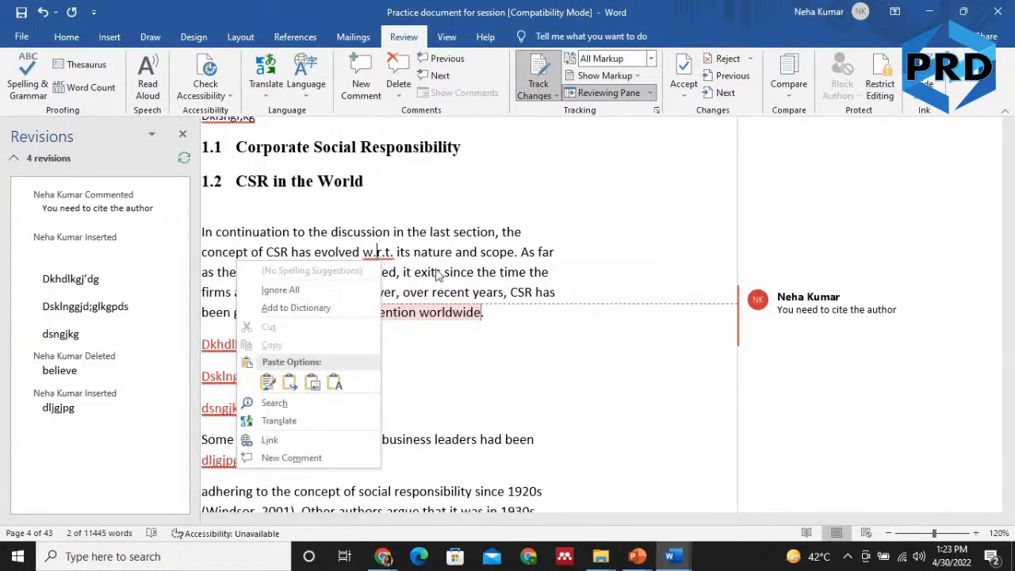
left_click(380, 260)
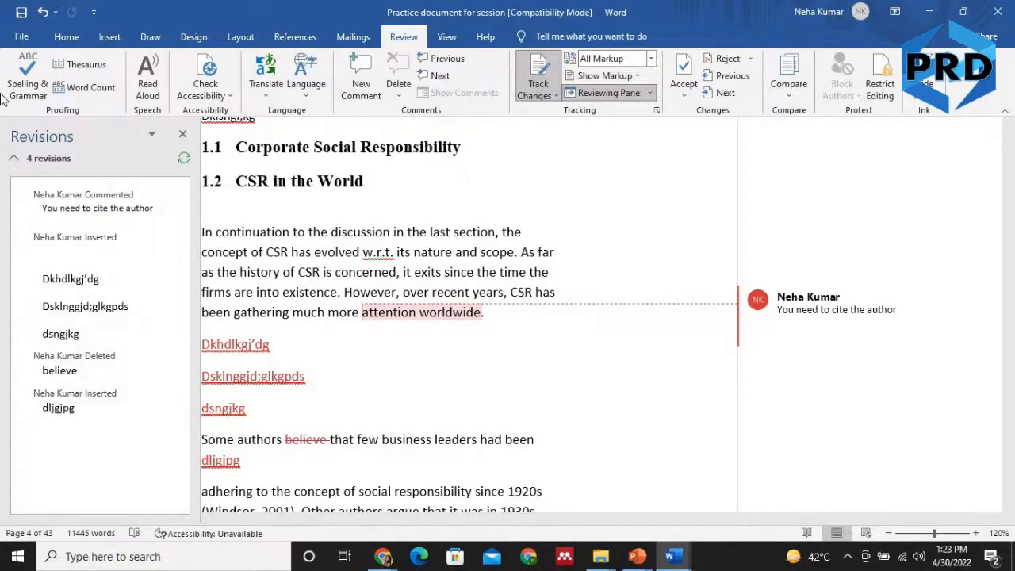
left_click(183, 134)
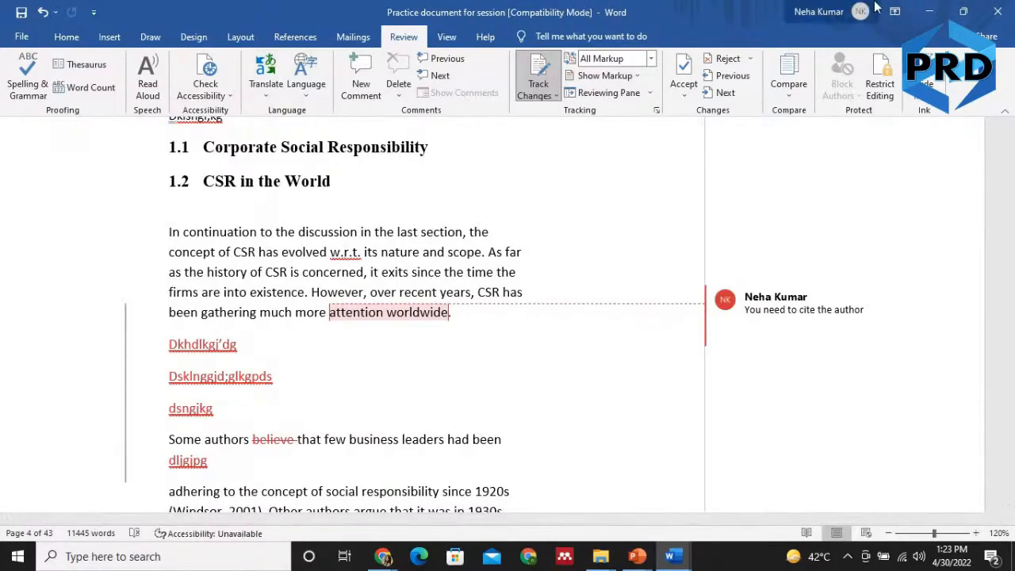
Leave the practice document, switch to File Explorer and open the Practice Excel workbook from the 30.4.2022 folder
left_click(929, 11)
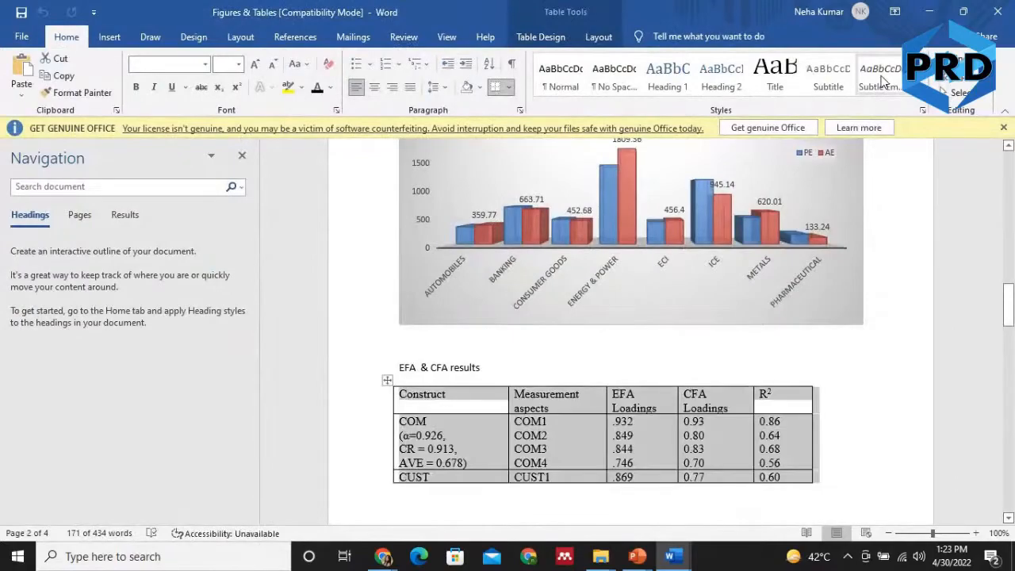
key("alt+Tab")
key("alt+Tab")
key("alt+Tab")
key("alt+Tab")
key("alt+Tab")
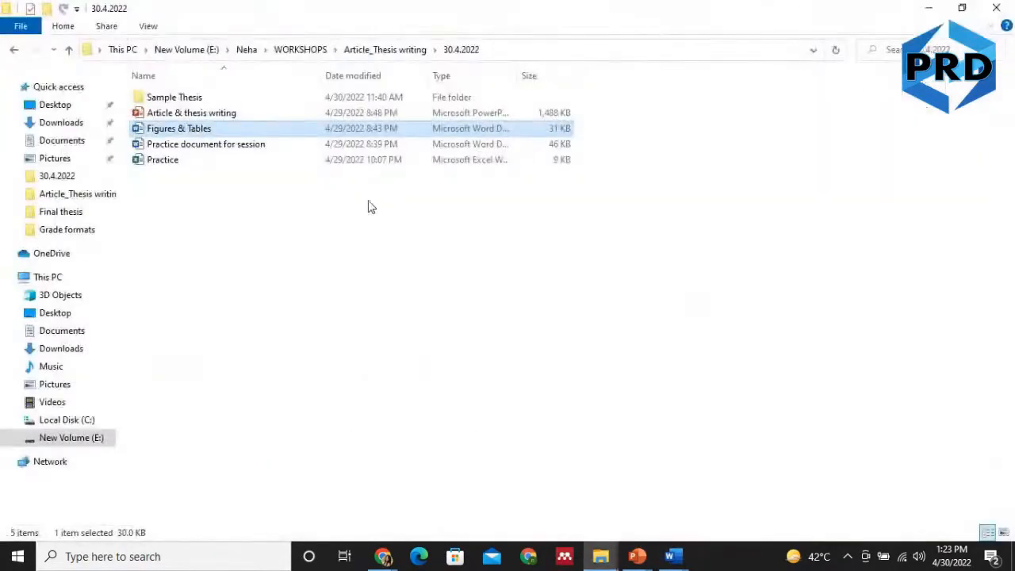
left_click(325, 164)
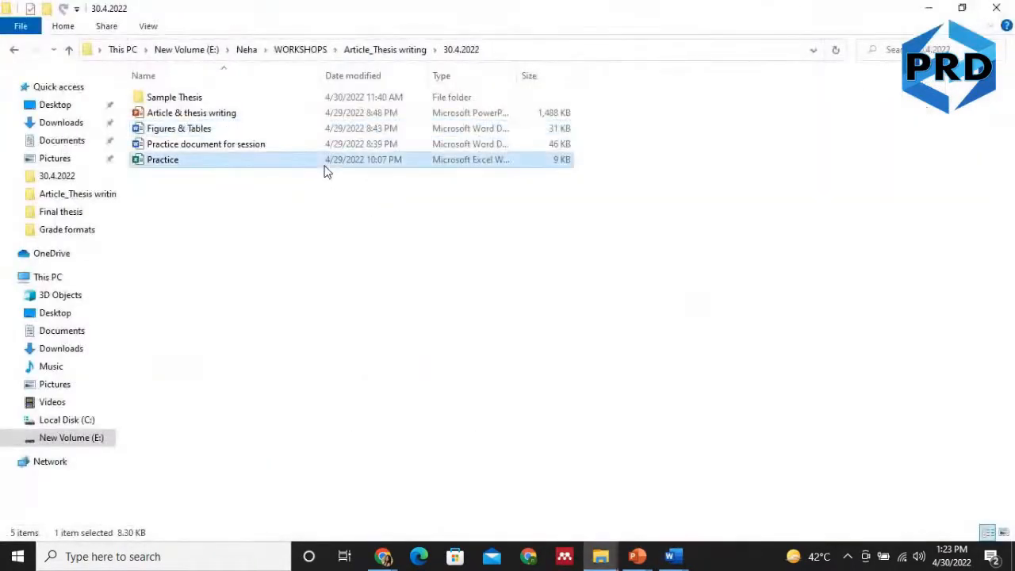
double_click(324, 164)
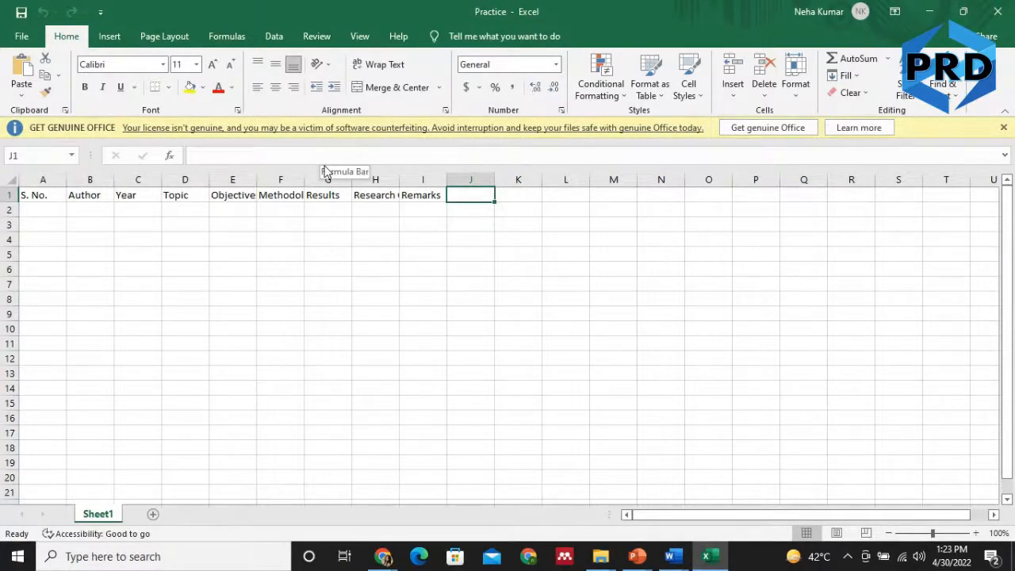
Autofit the Research Gaps and Methodology columns, and enter 1 in cell A2 under S. No
double_click(399, 180)
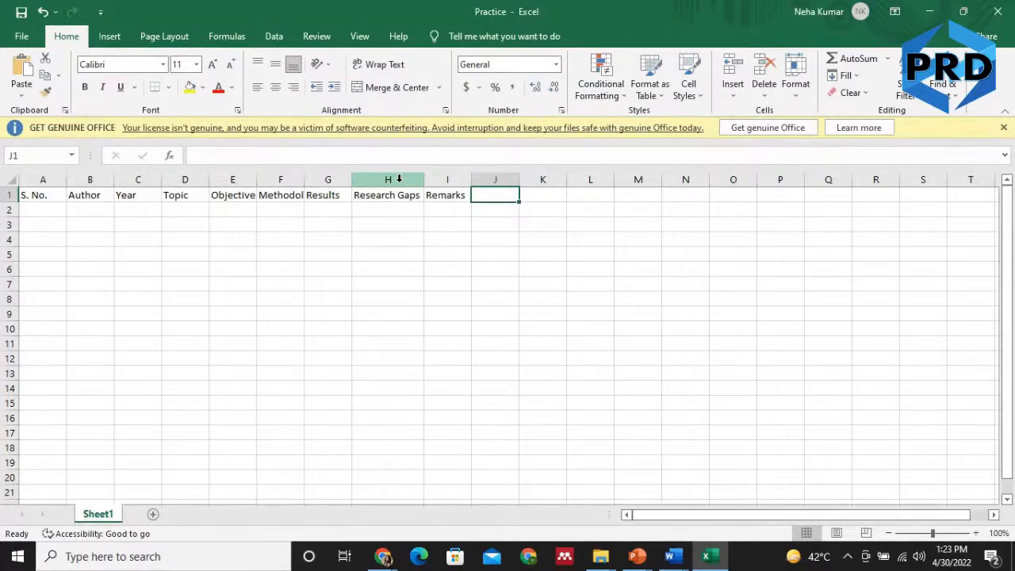
double_click(304, 180)
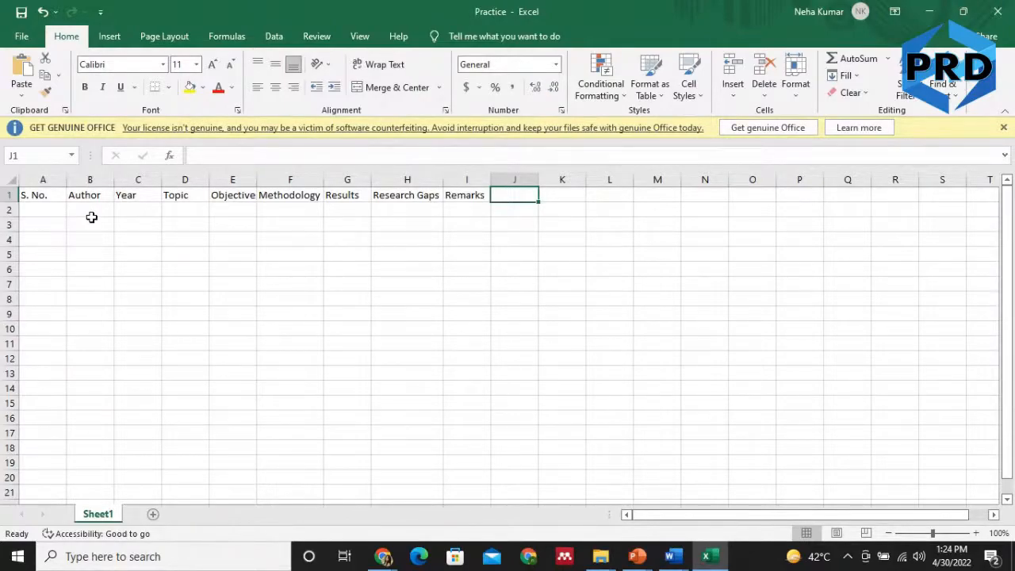
left_click(50, 208)
type("1")
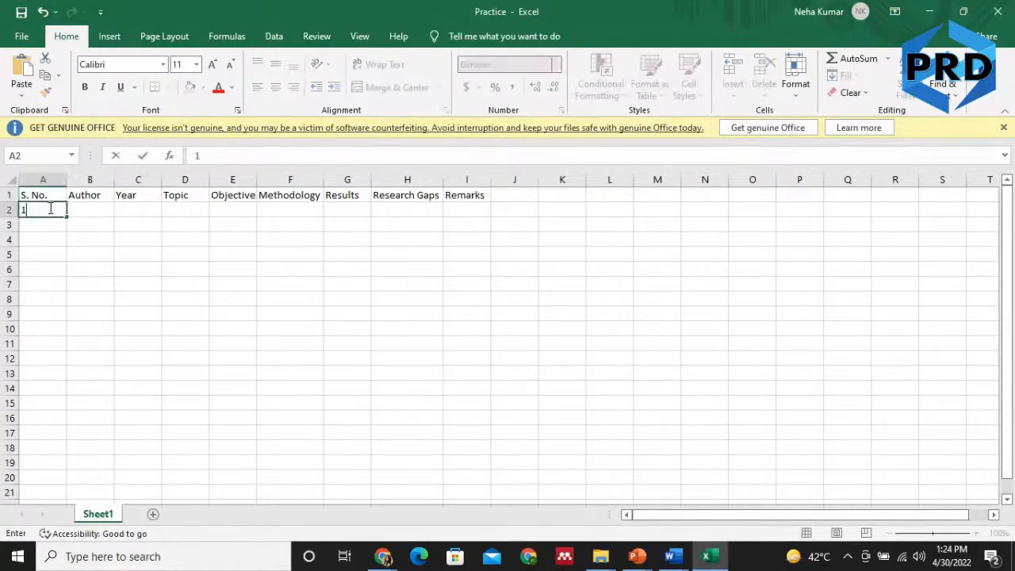
key("Tab")
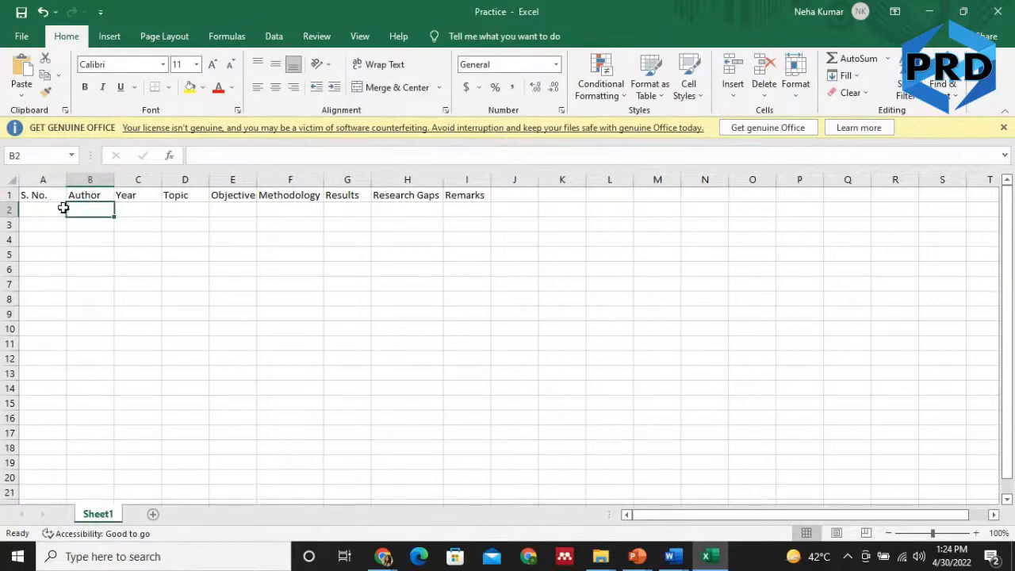
Review the literature table's column headings one by one, from Year in C1 through Remarks in I1
left_click(138, 195)
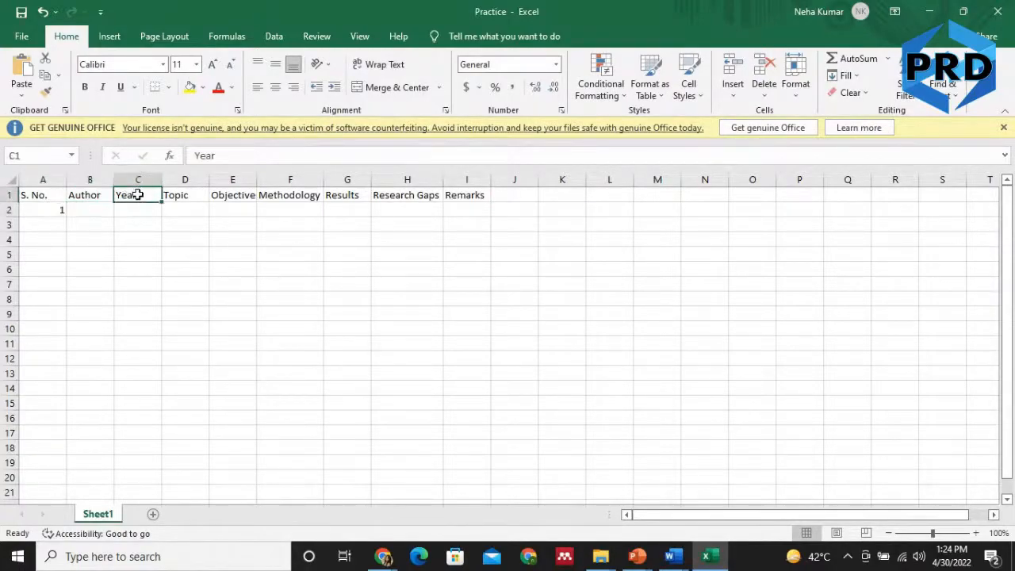
key("Right")
key("Right")
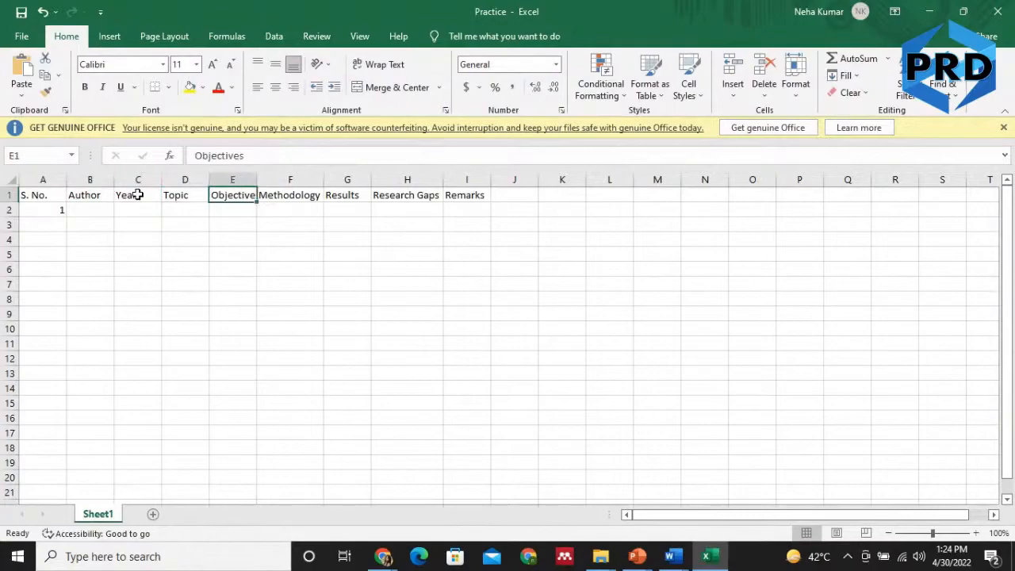
key("Right")
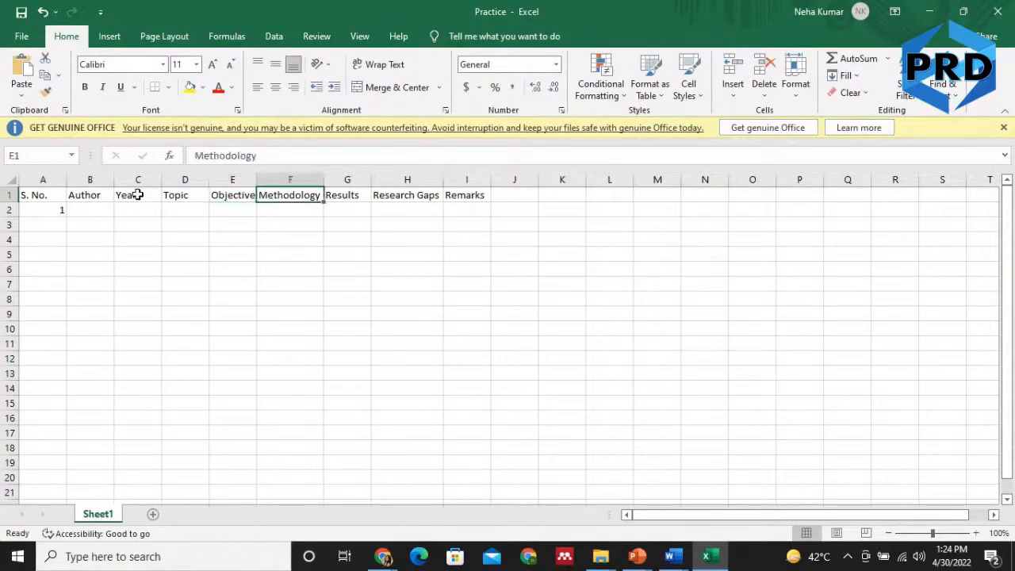
key("Right")
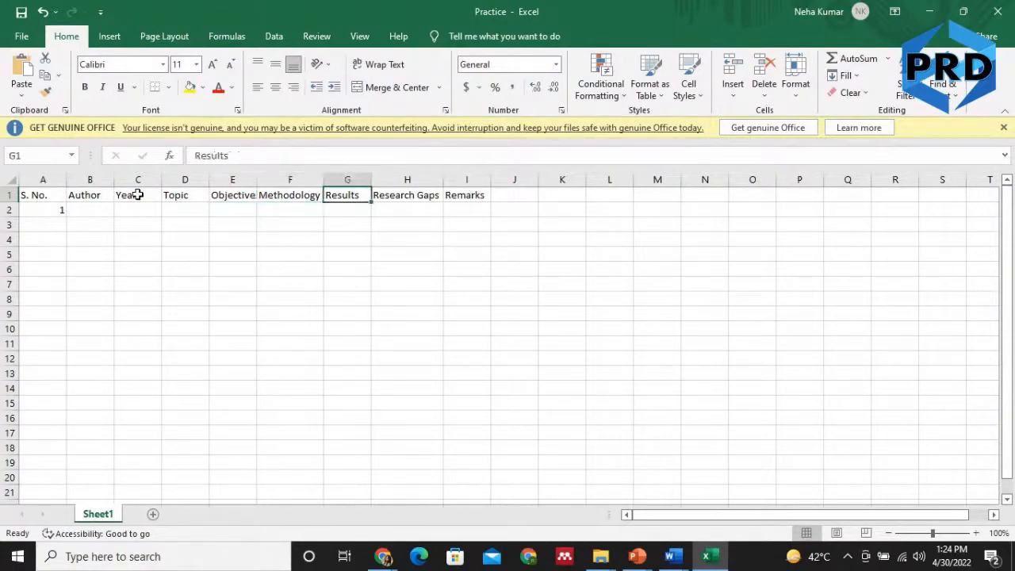
key("Right")
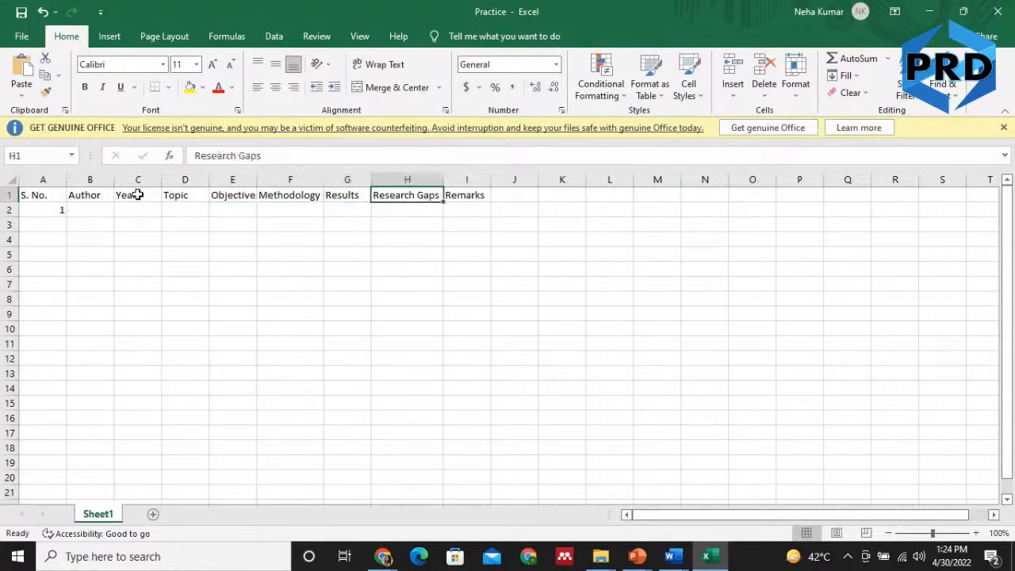
key("Right")
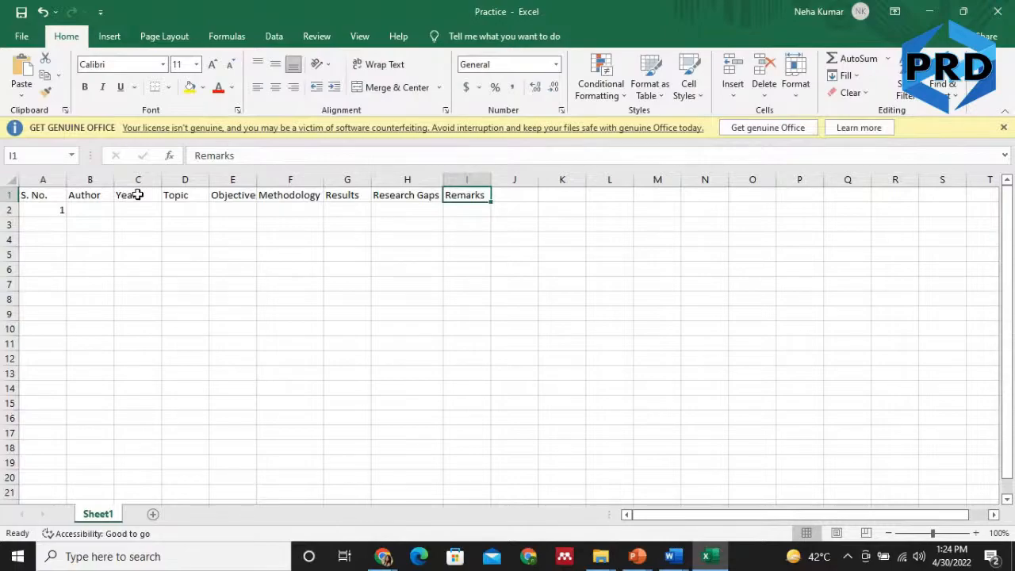
key("Down")
key("Down")
key("Down")
key("Down")
key("Down")
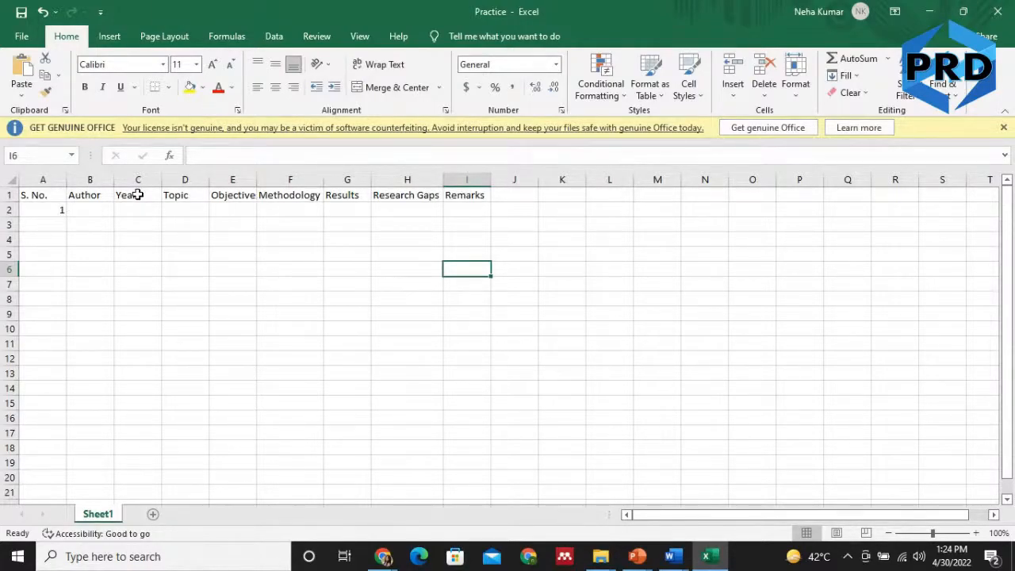
Switch to File Explorer and open the LITERATURE SUMMARY workbook from the LR subfolder of CSR Thesis on drive E
key("alt+Tab")
key("alt+Tab")
key("alt+Tab")
key("alt+Tab")
key("alt+Tab")
key("alt+Tab")
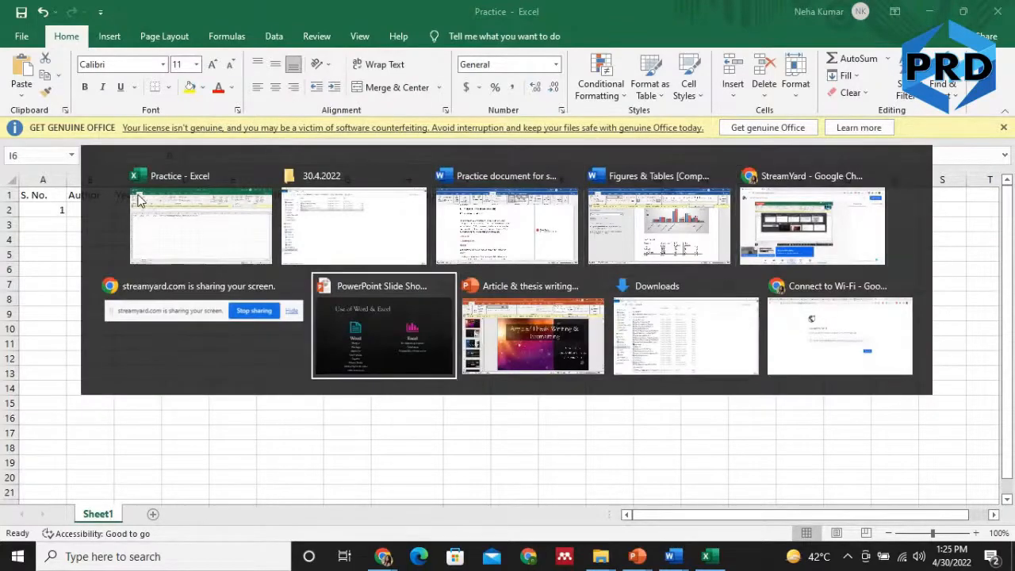
key("alt+Tab")
key("alt+Tab")
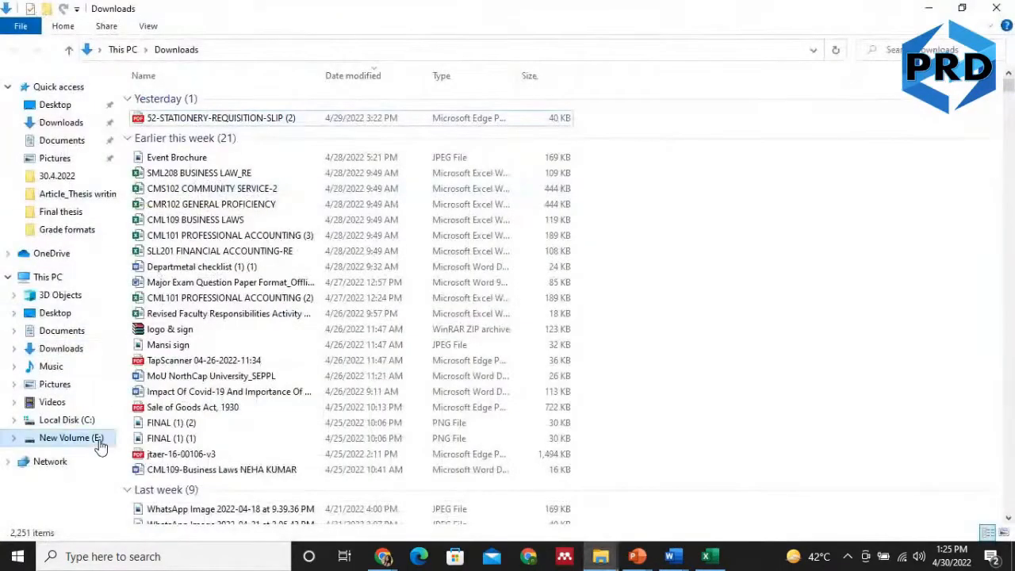
left_click(101, 446)
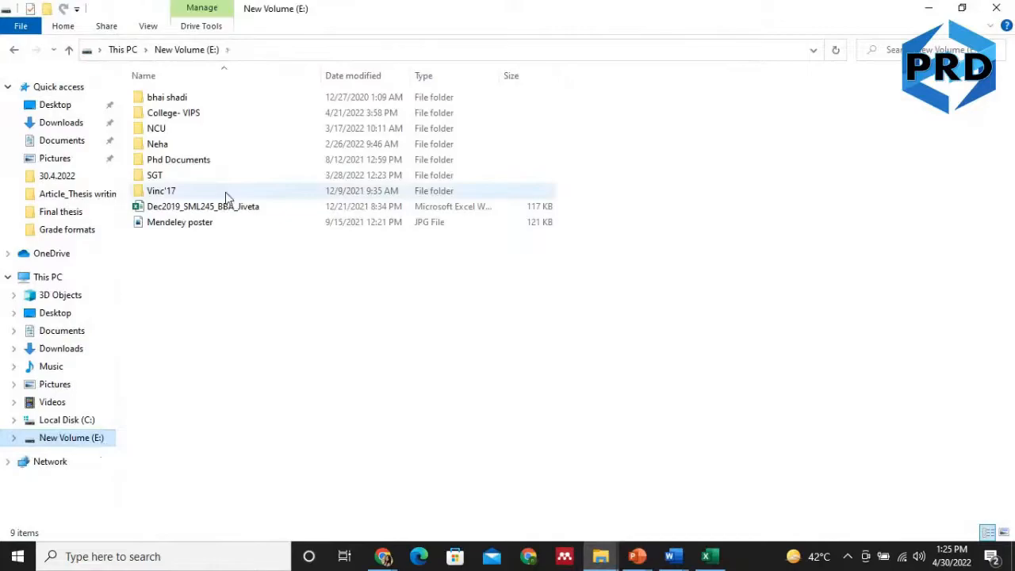
double_click(157, 143)
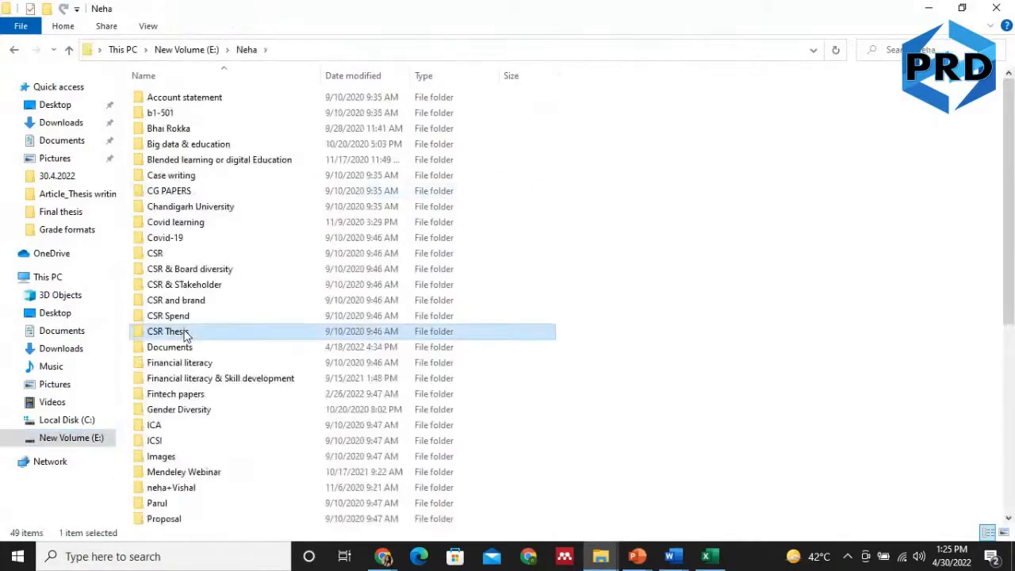
double_click(182, 335)
double_click(182, 191)
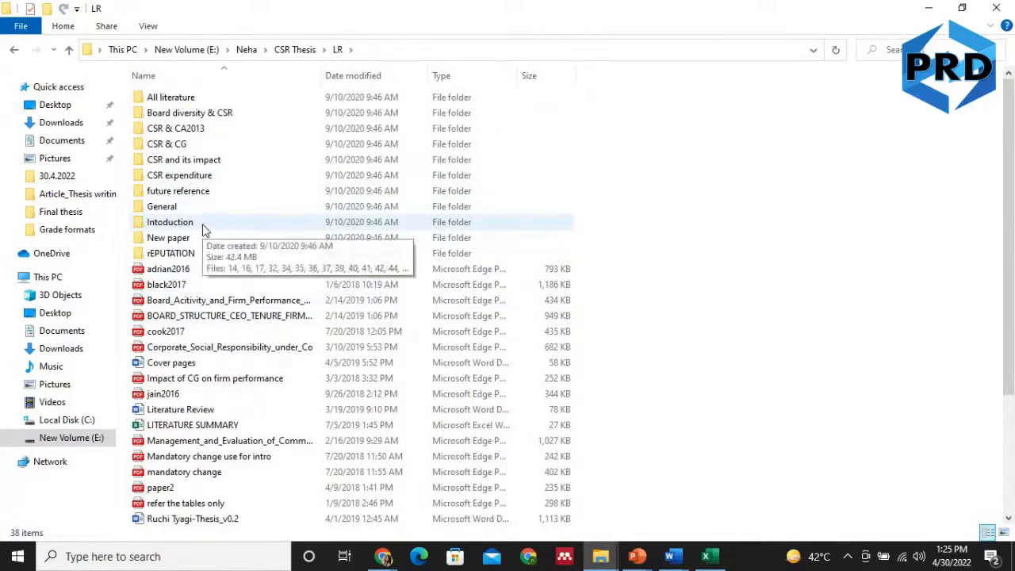
double_click(228, 426)
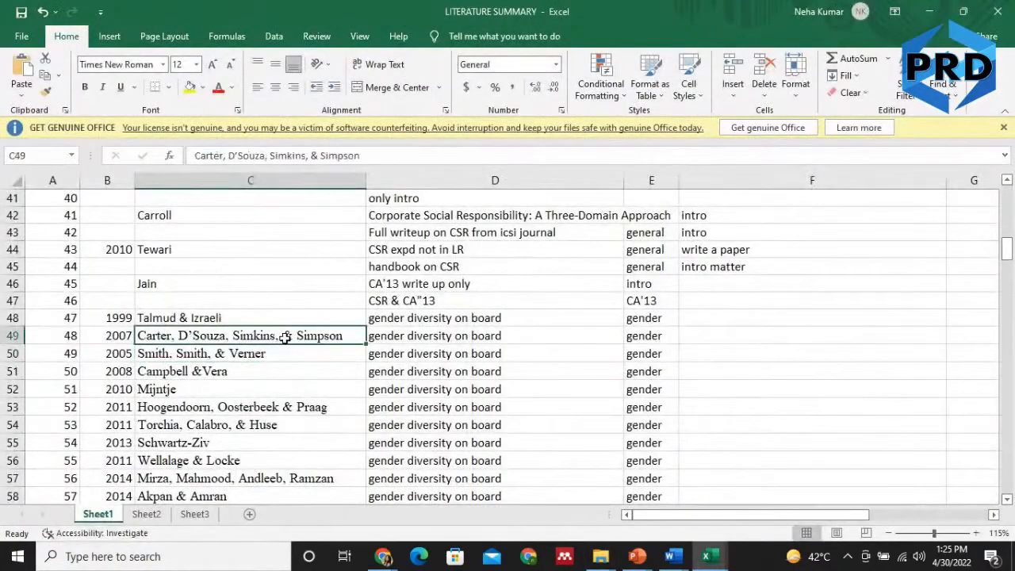
Look through the literature summary on Sheet1 from its last entries back to the header row
key("ctrl+End")
key("Page_Up")
key("Page_Up")
key("Page_Up")
key("Page_Up")
key("Page_Up")
key("Page_Up")
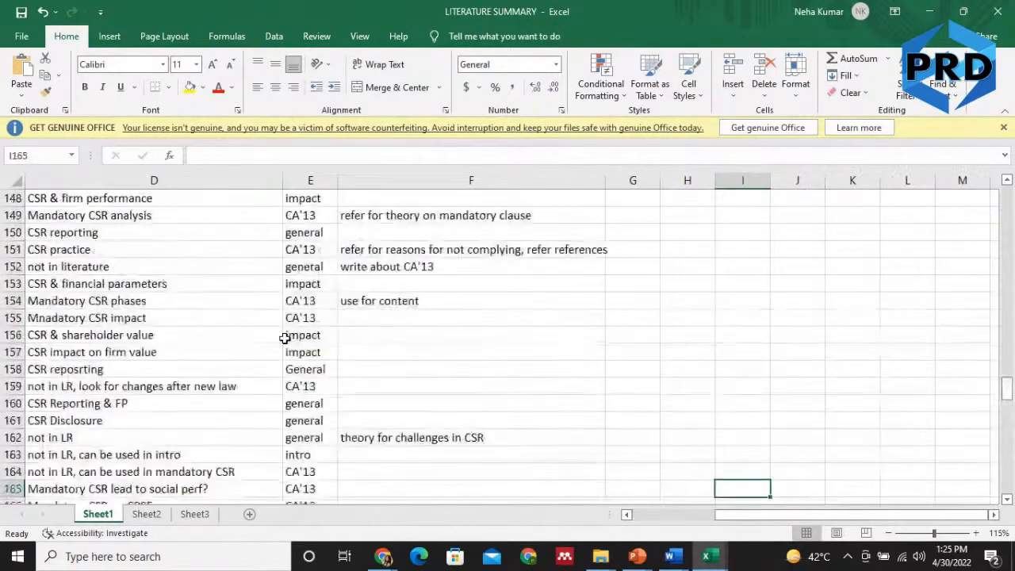
key("Page_Up")
key("Page_Up")
key("Page_Up")
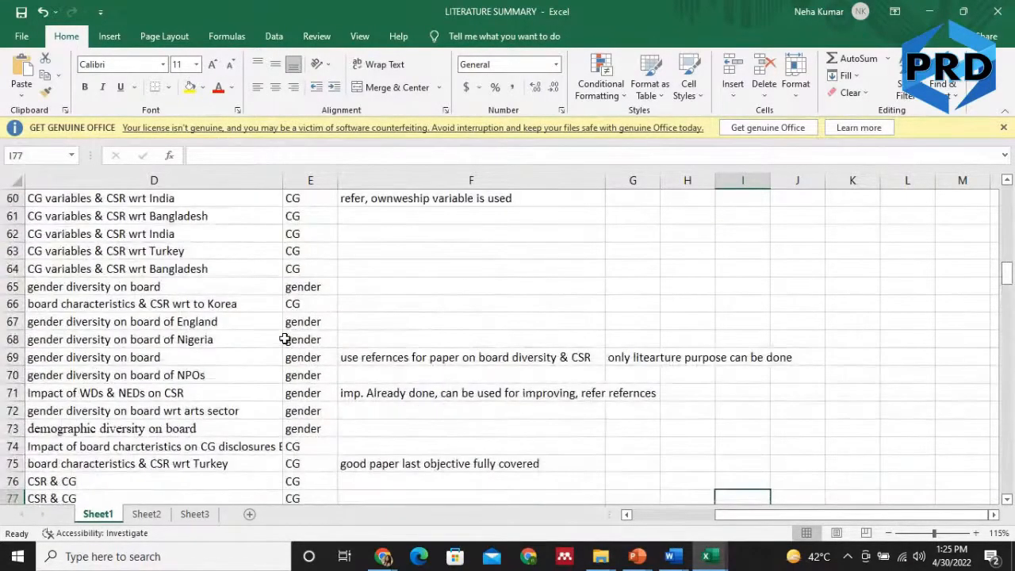
key("ctrl+Home")
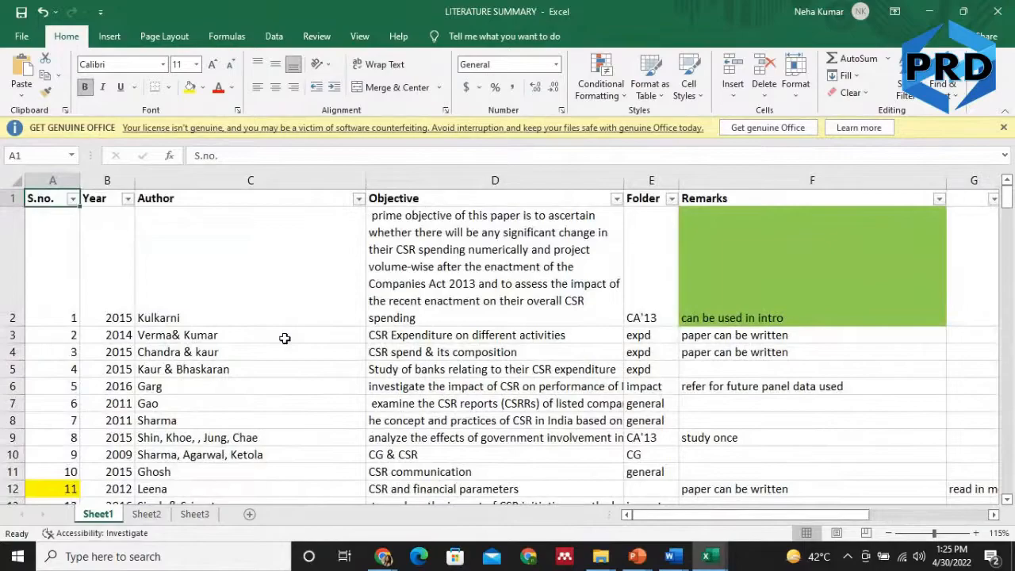
Examine the first literature entry in row 2, covering its author, year, objective, folder and remarks
left_click(151, 252)
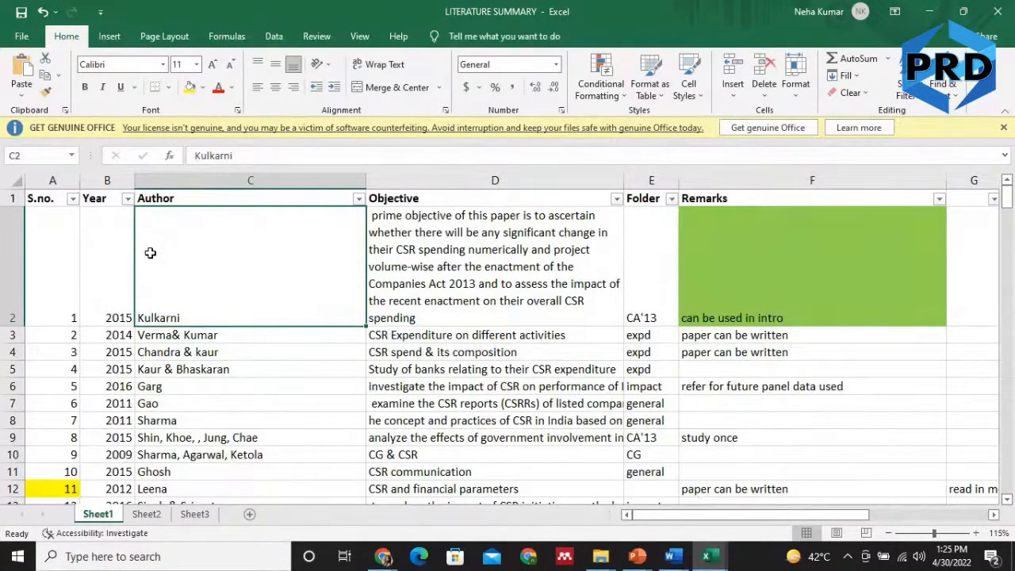
key("Right")
key("Left")
key("Left")
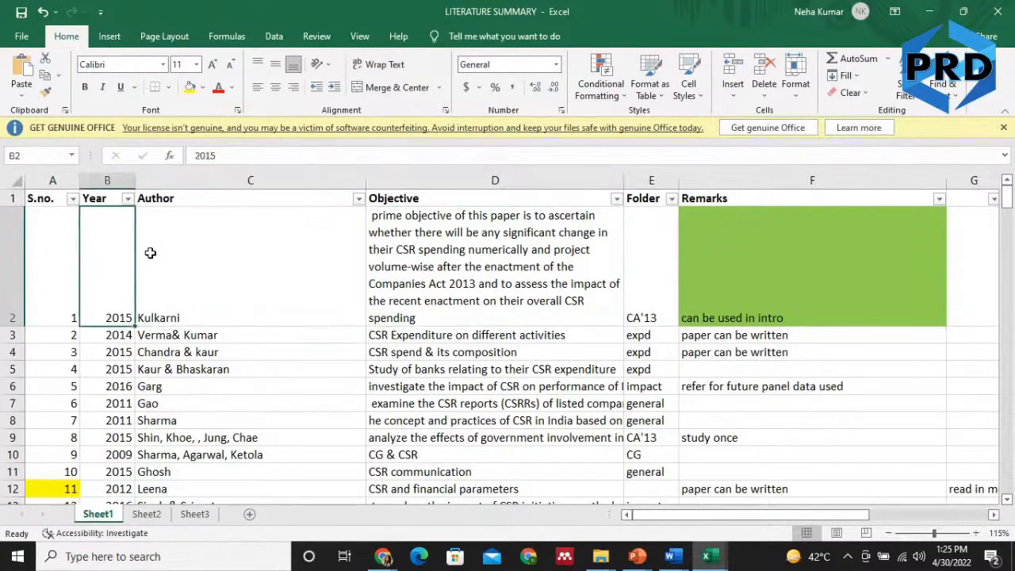
key("Right")
key("Right")
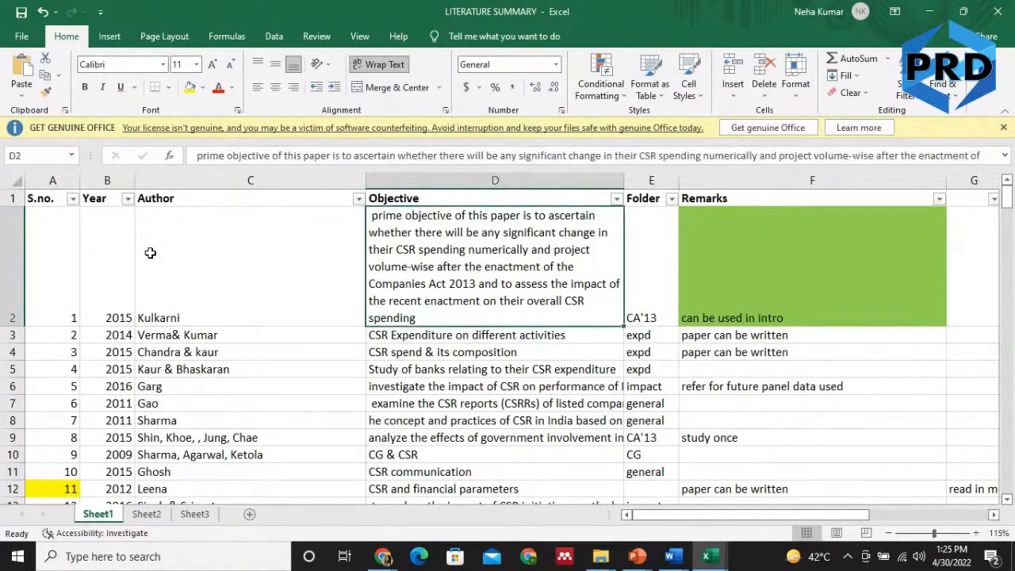
key("Right")
key("Right")
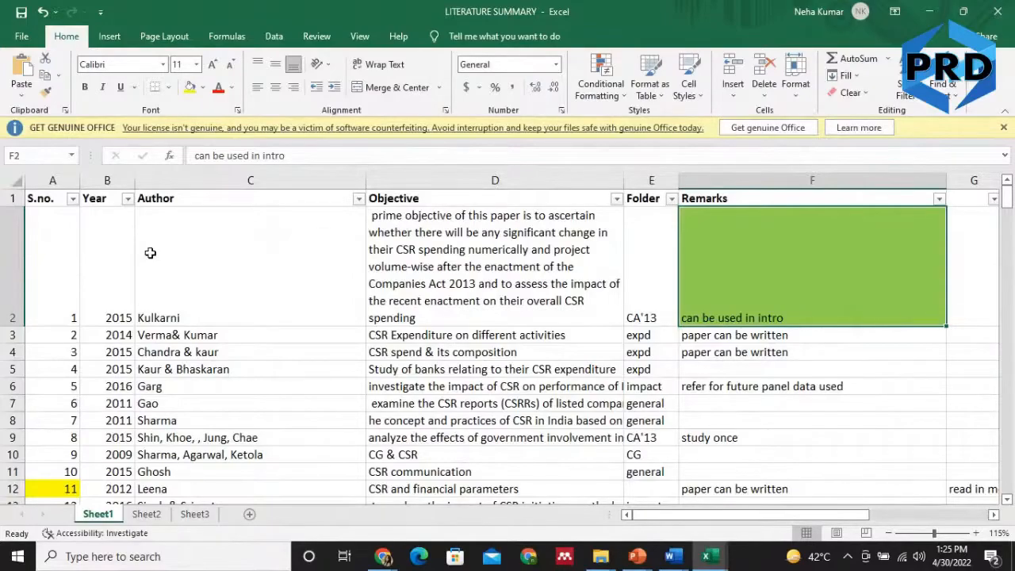
Switch to File Explorer to view the numbered papers in the CSR & CG folder, and return to the LITERATURE SUMMARY workbook
key("alt+Tab")
key("alt+Tab")
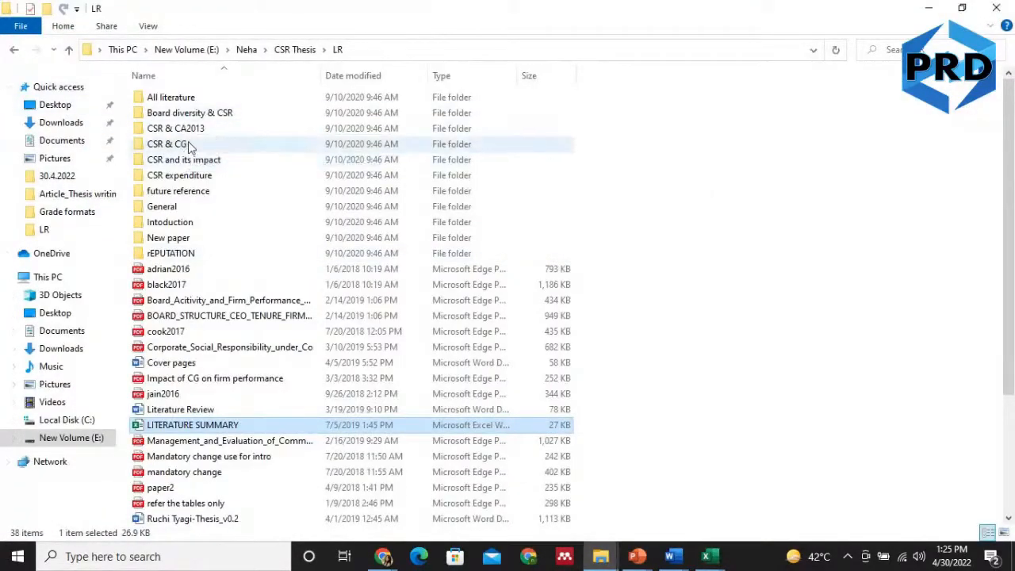
double_click(191, 144)
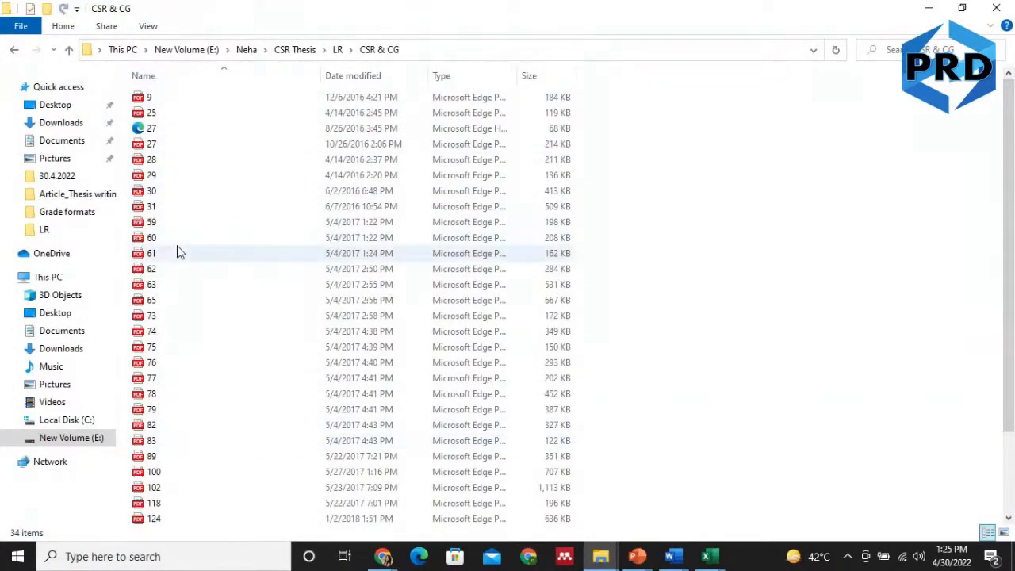
key("alt+Tab")
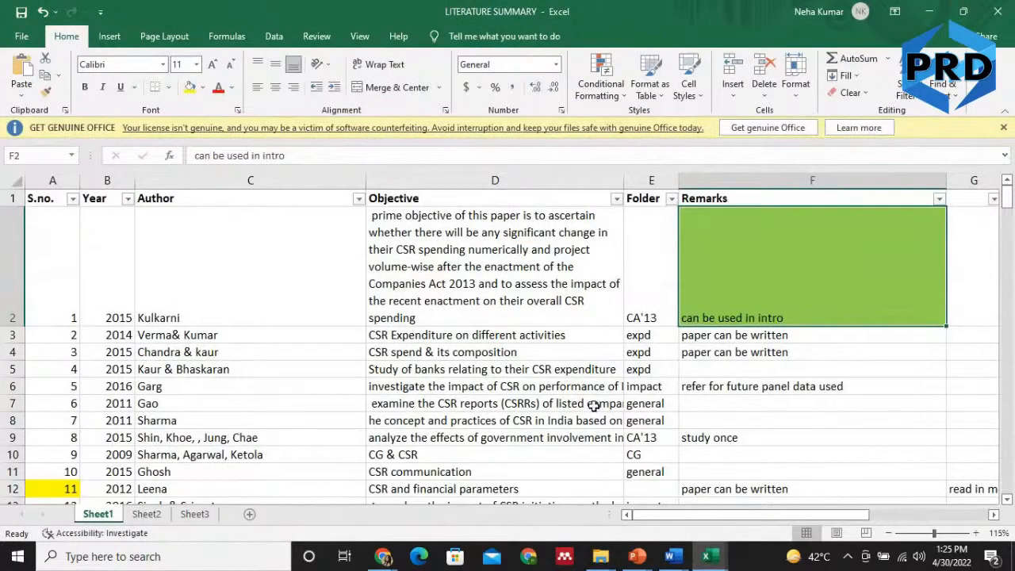
Examine the entry in row 6 across all its columns, including its remark, folder and serial number
left_click(690, 388)
key("Left")
key("Left")
key("Left")
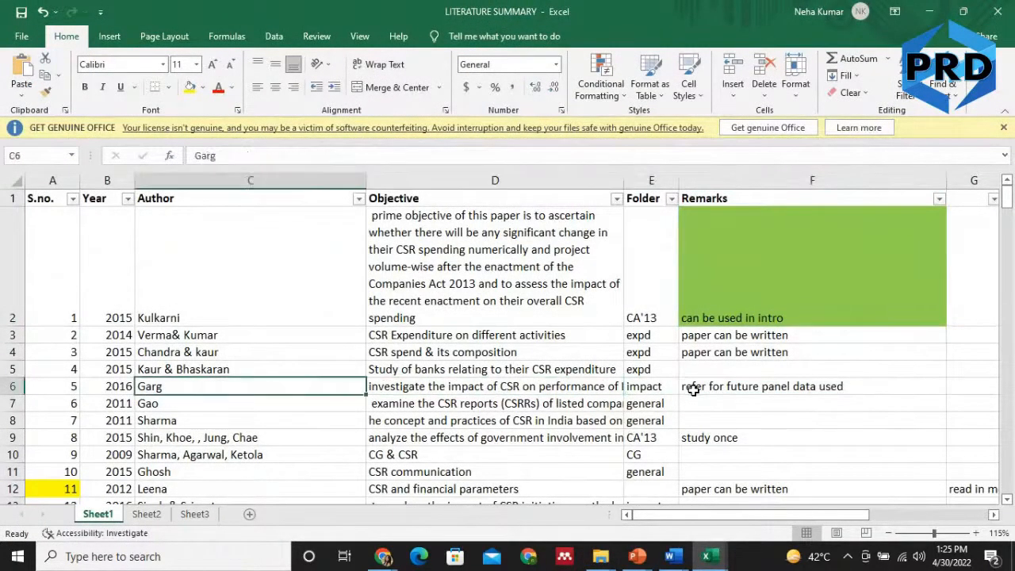
key("Left")
key("Left")
key("Right")
key("Right")
key("Right")
key("Right")
key("Right")
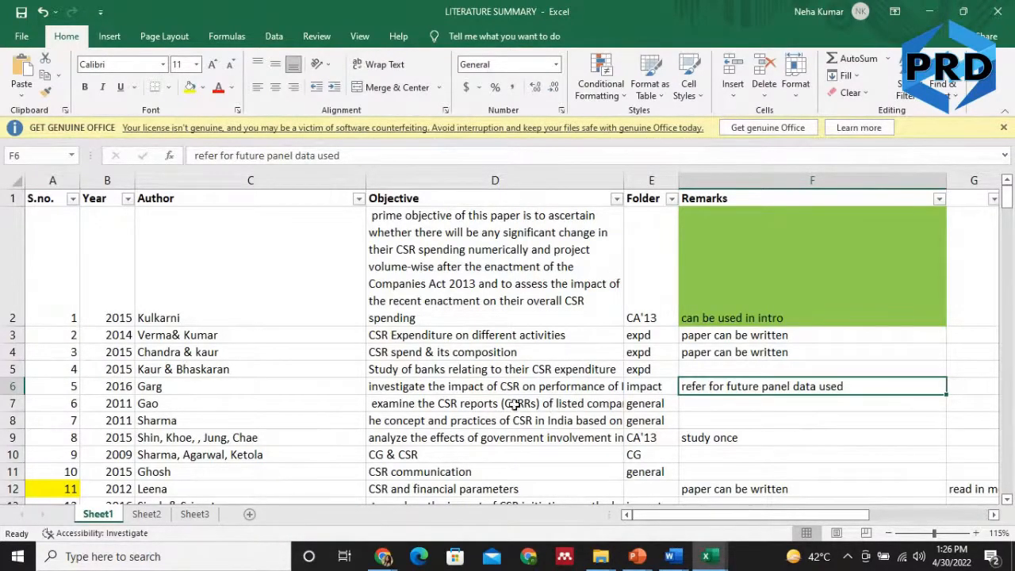
left_click(659, 387)
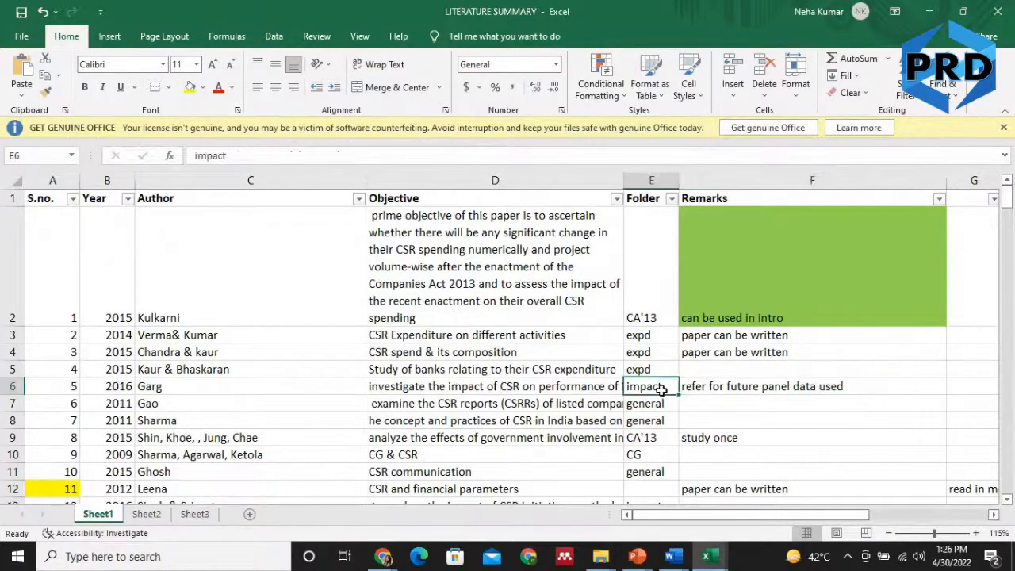
left_click(70, 386)
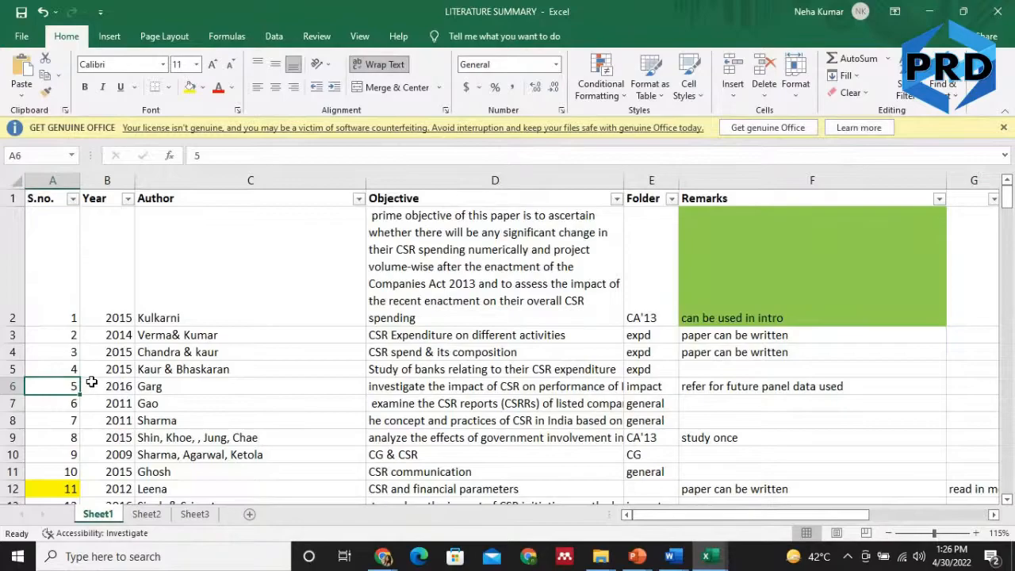
Look through the serial numbers in column A down to row 35, including the colour-highlighted entries
key("Down")
key("Down")
key("Down")
key("Down")
key("Down")
key("Down")
key("Down")
key("Down")
key("Down")
key("Down")
key("Down")
key("Down")
key("Down")
key("Down")
key("Down")
key("Down")
key("Down")
key("Down")
key("Down")
key("Down")
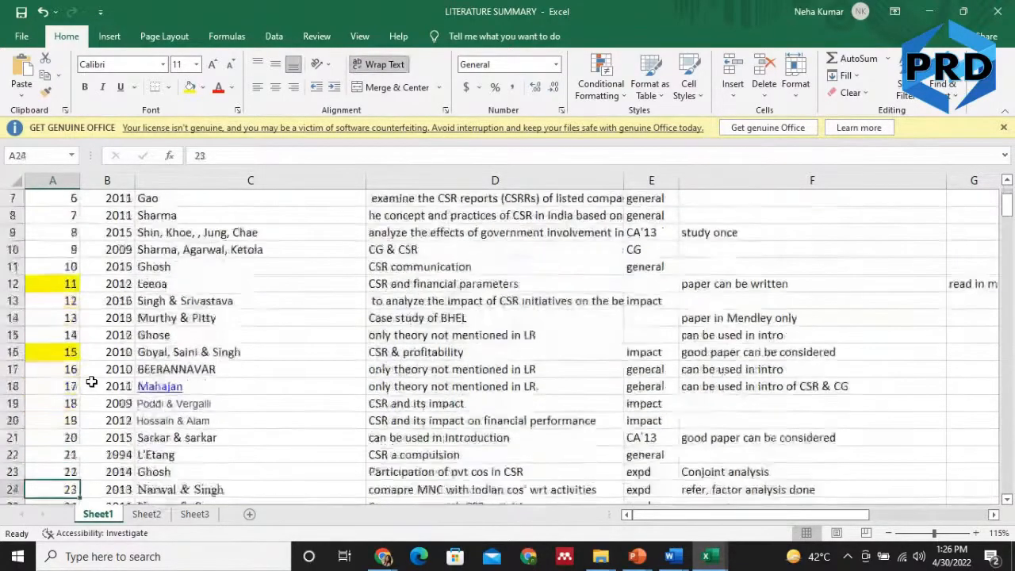
key("Down")
key("Down")
key("Down")
key("Down")
key("Down")
key("Down")
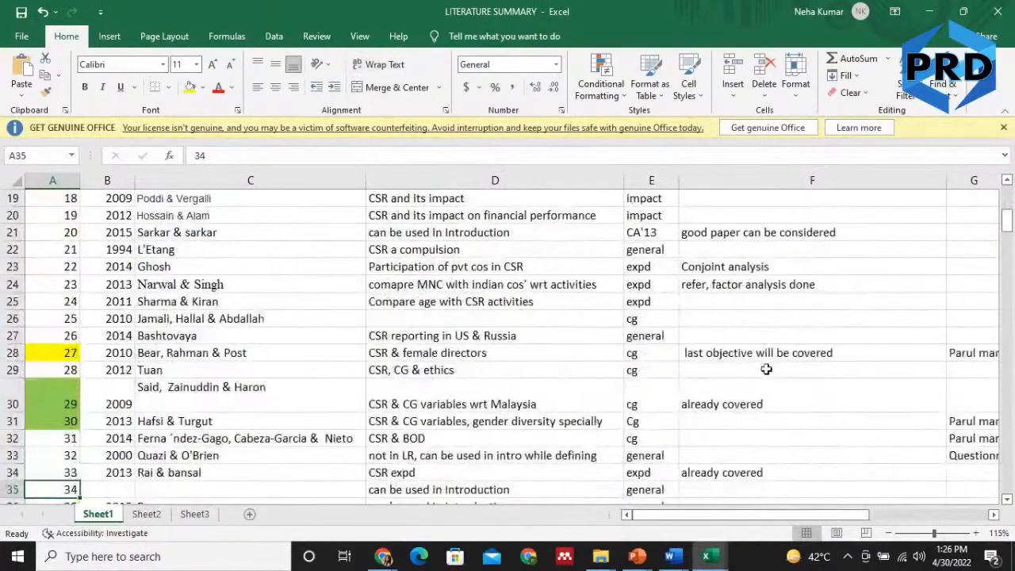
Read the notes in the Remarks column from row 28 down to row 67, including the ownership variable remark in F60
left_click(756, 348)
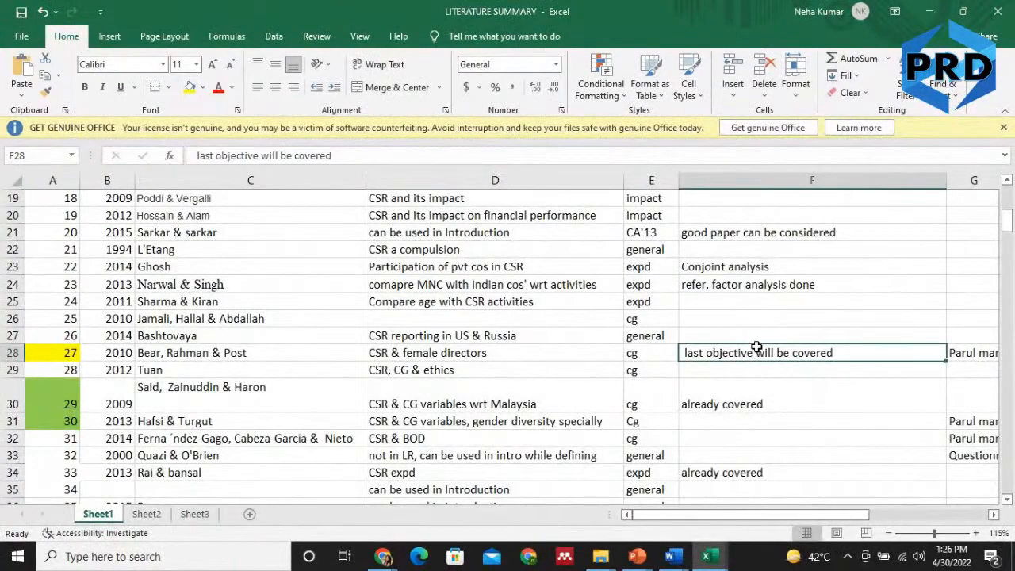
key("Down")
key("Down")
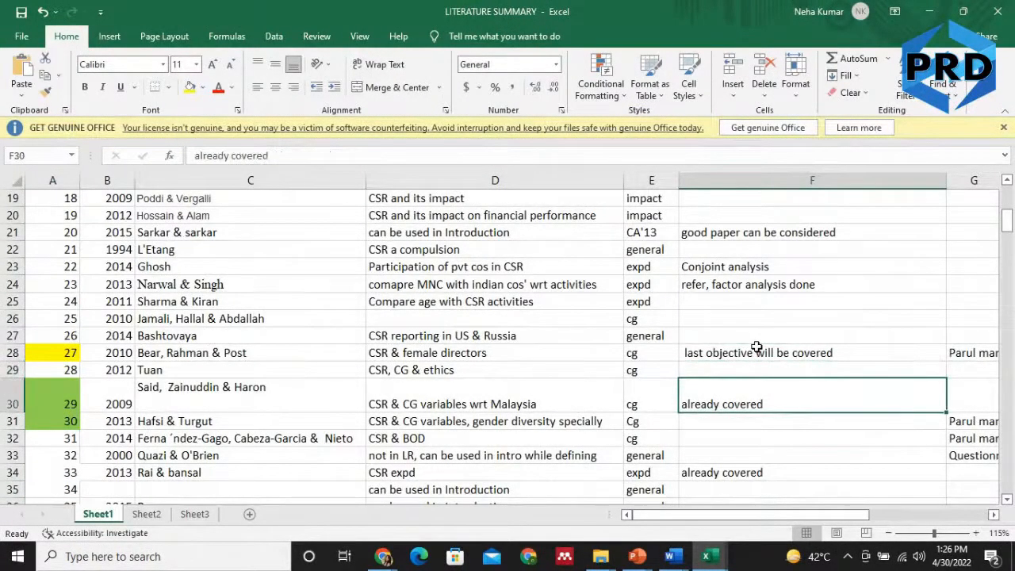
key("Down")
key("Down")
key("Down")
key("Down")
key("Down")
key("Down")
key("Down")
key("Down")
key("Down")
key("Down")
key("Down")
key("Down")
key("Down")
key("Down")
key("Down")
key("Down")
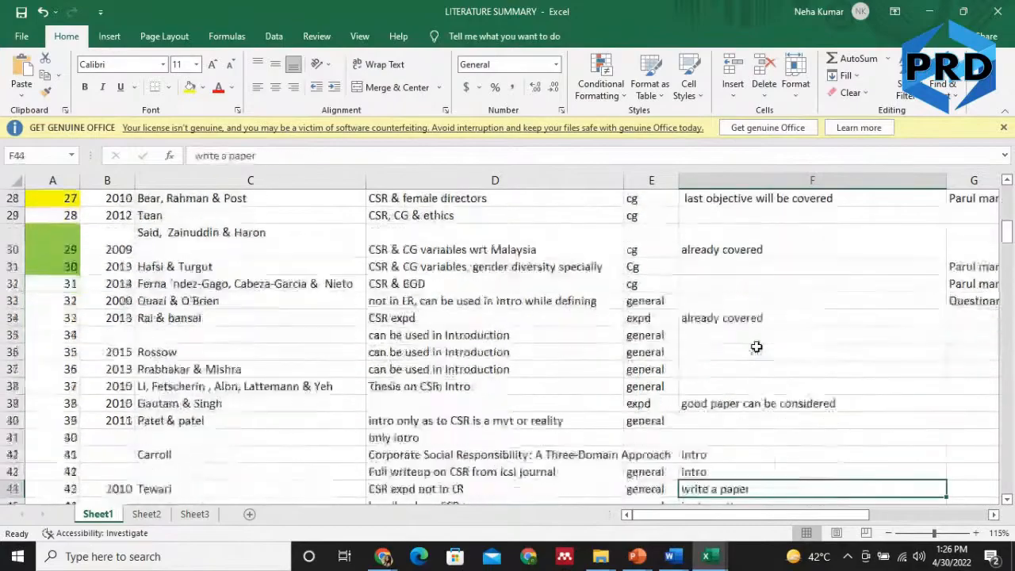
key("Down")
key("Down")
key("Down")
key("Down")
key("Down")
key("Down")
key("Down")
key("Down")
key("Down")
key("Down")
key("Down")
key("Down")
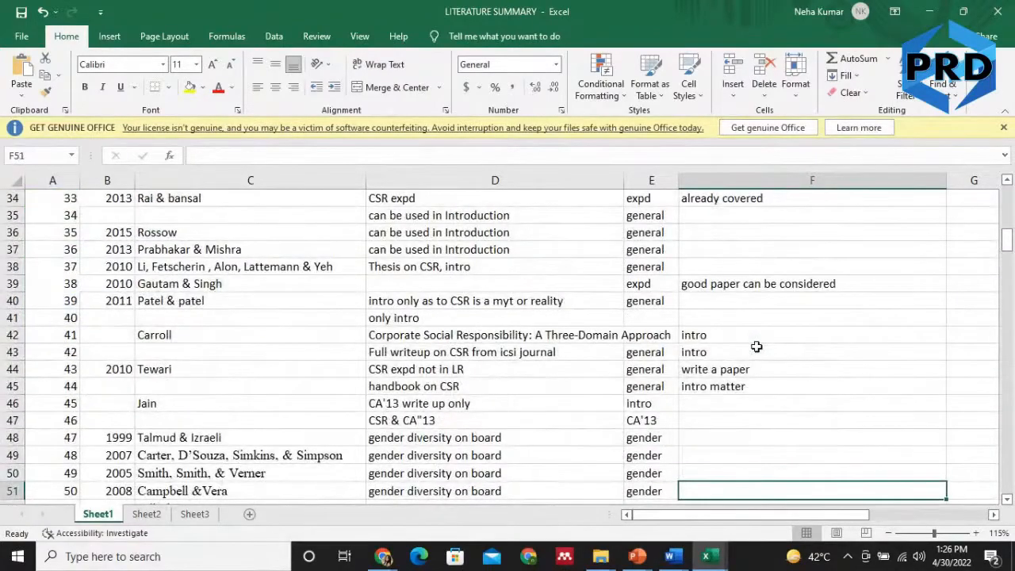
key("Down")
key("Down")
key("Down")
key("Down")
key("Down")
key("Down")
key("Down")
key("Down")
key("Down")
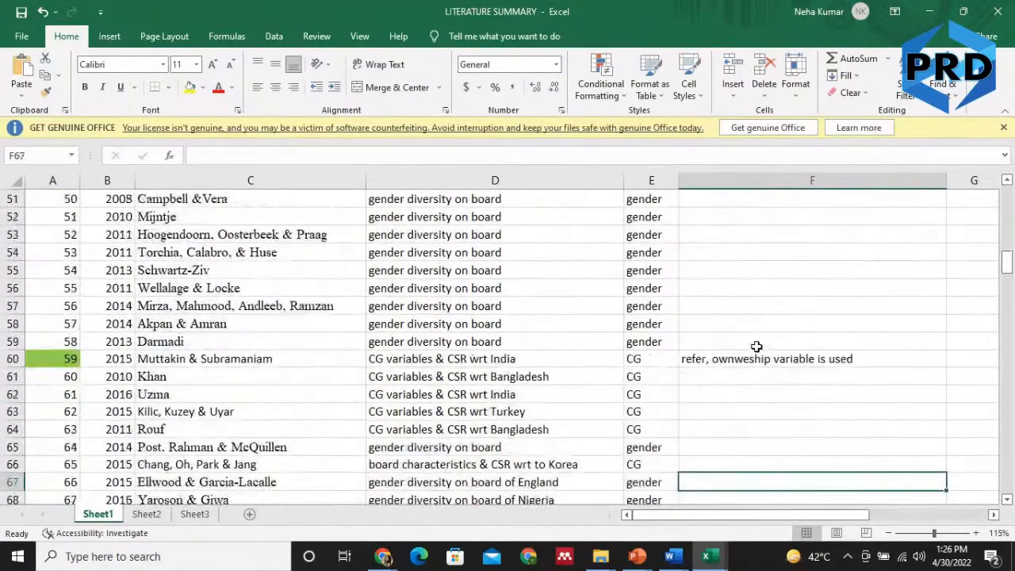
left_click(796, 359)
key("Down")
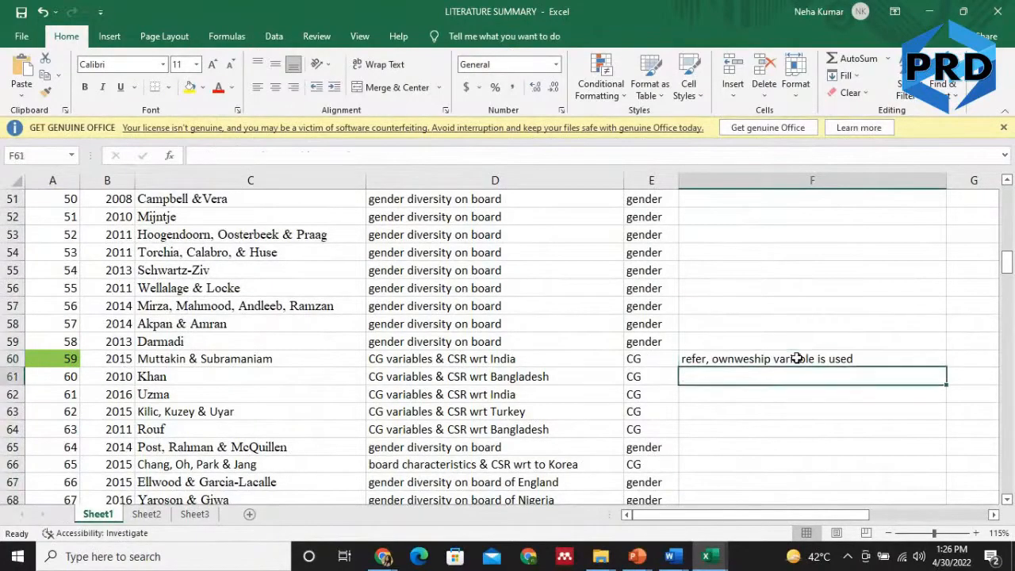
Look through the author entries in column C from row 60 down to row 81, including the highlighted rows and their remarks
left_click(249, 361)
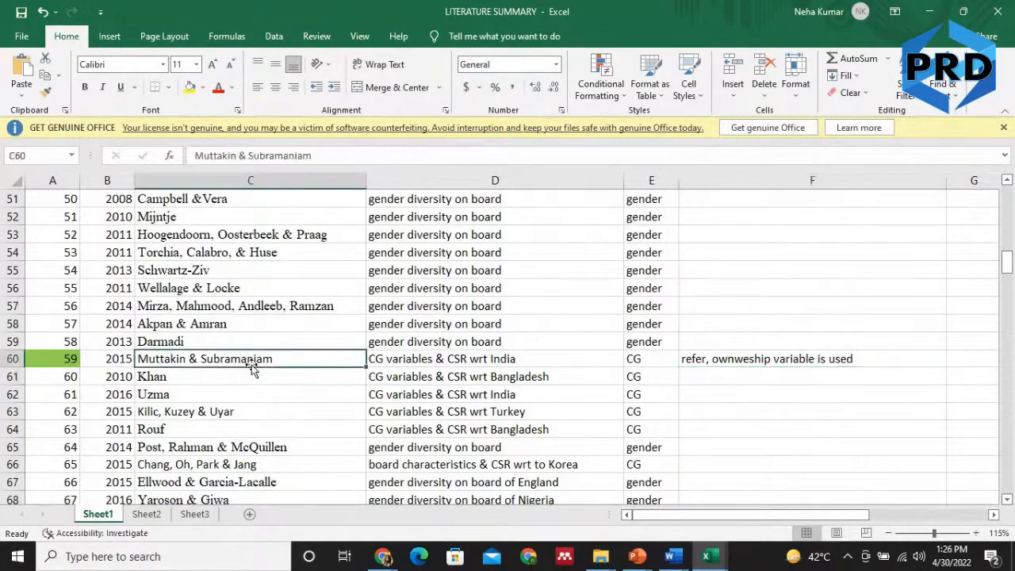
key("Down")
key("Down")
key("Down")
key("Down")
key("Down")
key("Down")
key("Down")
key("Down")
key("Down")
key("Down")
key("Down")
key("Down")
key("Down")
key("Down")
key("Down")
key("Down")
key("Down")
key("Down")
key("Down")
key("Down")
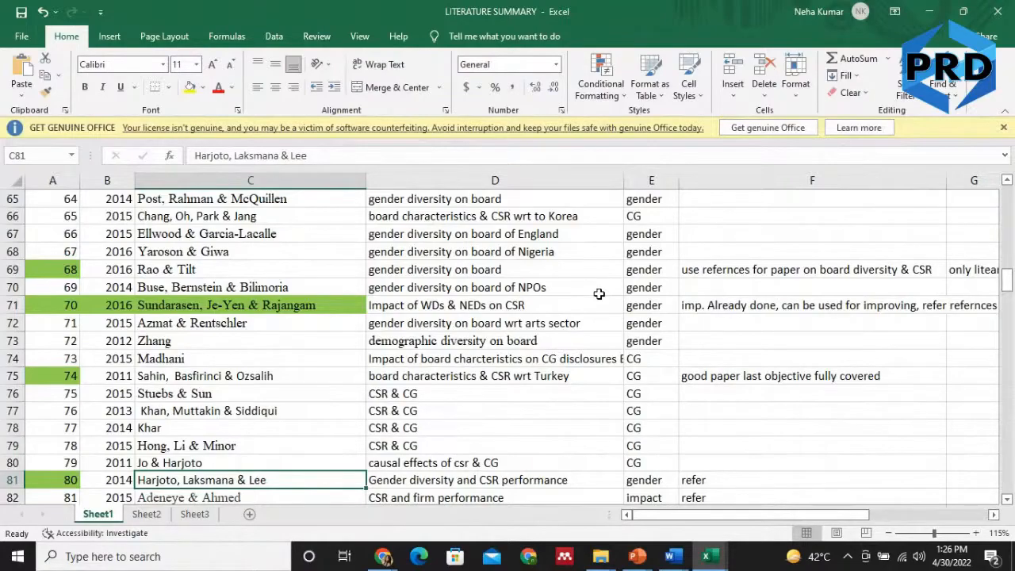
View the CSR & CG folder again, switch to the Practice workbook in Excel, and select the first serial number in A2
key("alt+Tab")
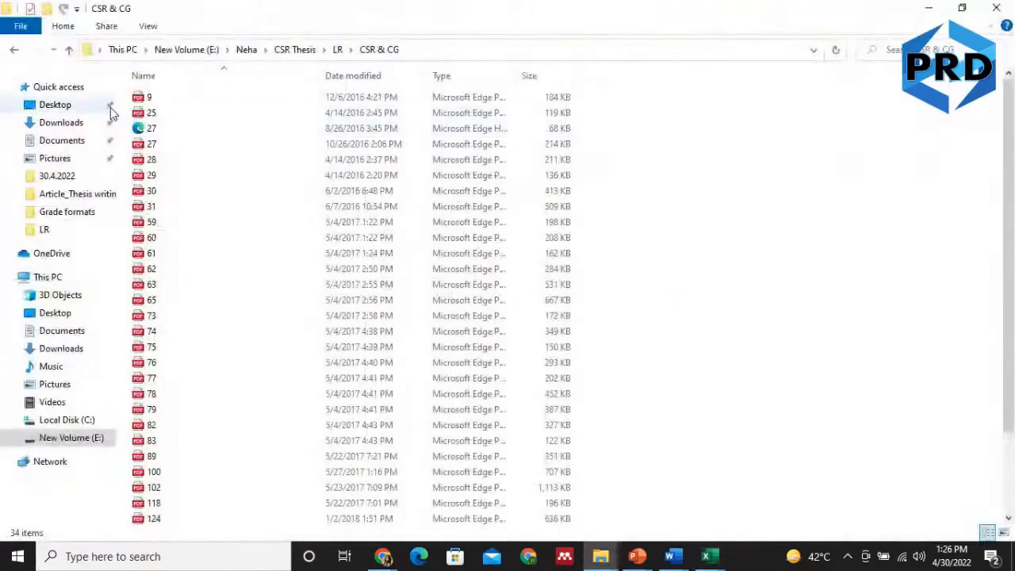
key("alt+Tab")
key("alt+Tab")
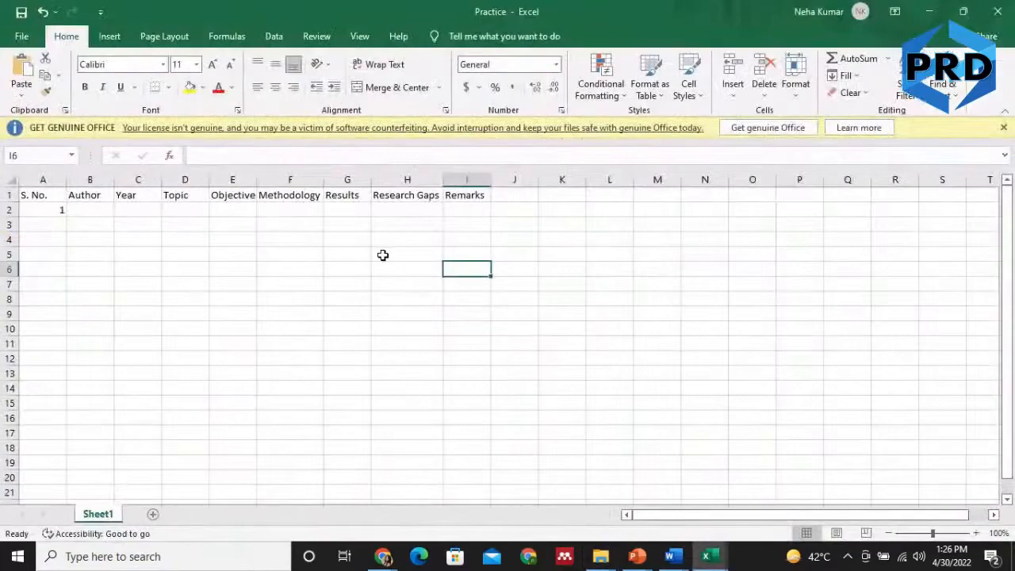
left_click(49, 209)
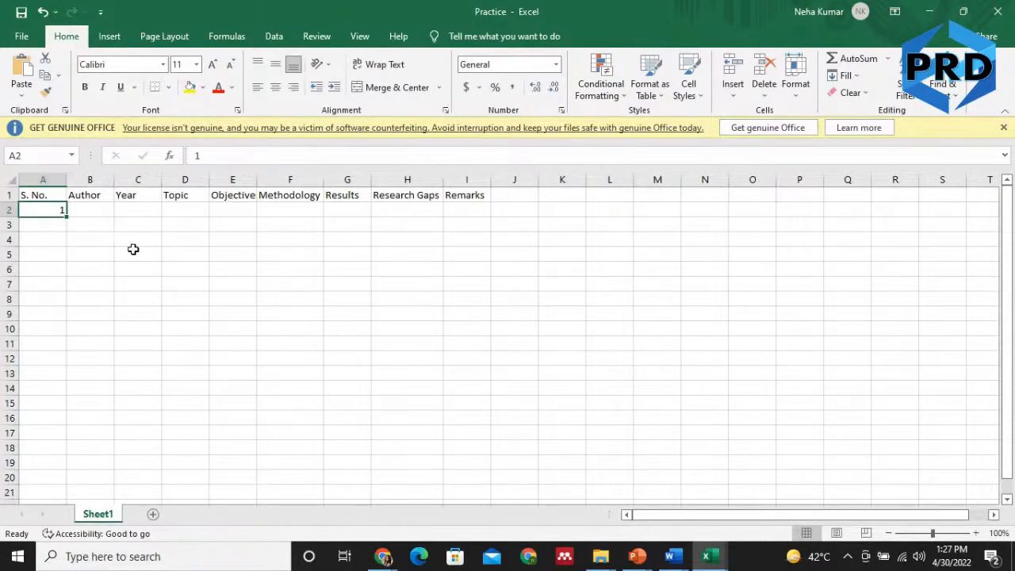
Switch to the StreamYard studio in Chrome and stop sharing the screen
key("alt+Tab")
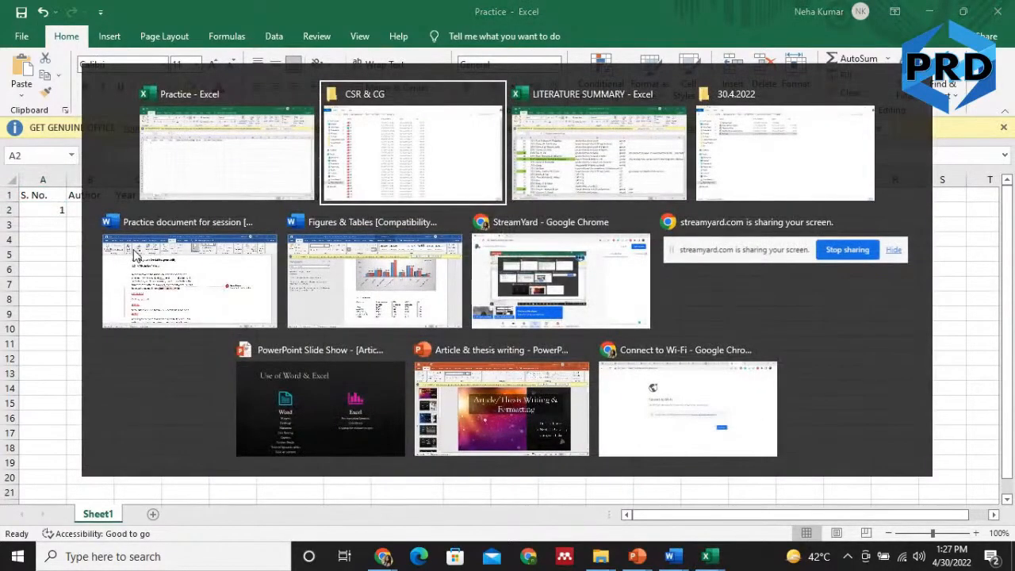
key("alt+Tab")
key("alt+Tab")
key("alt+Tab")
key("alt+Tab")
key("alt+Tab")
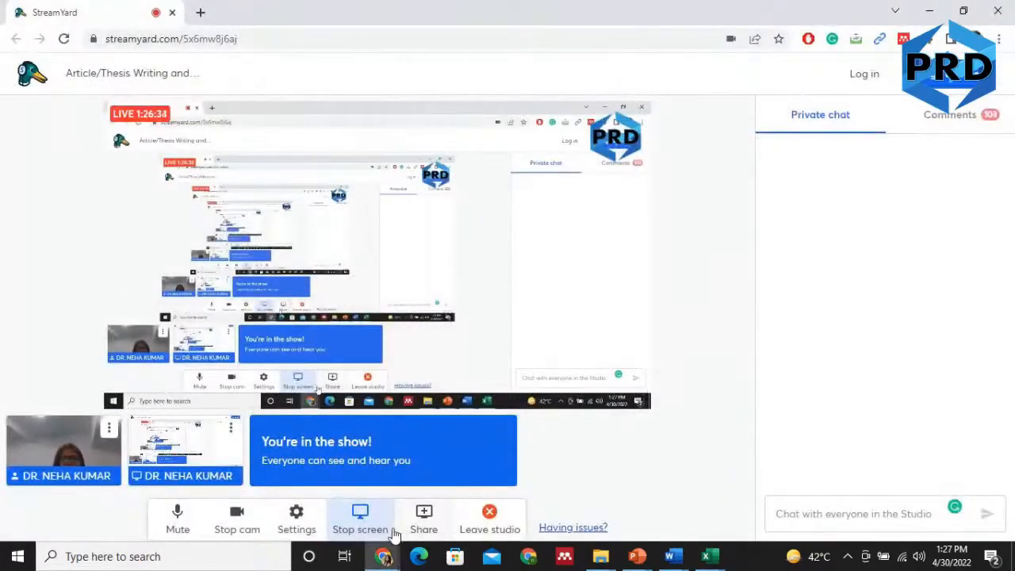
left_click(362, 525)
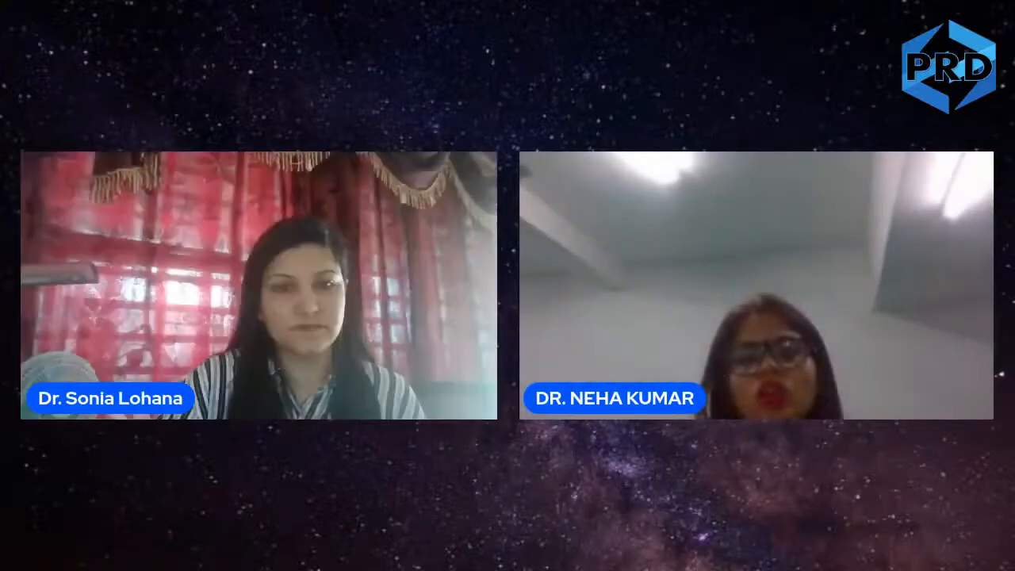